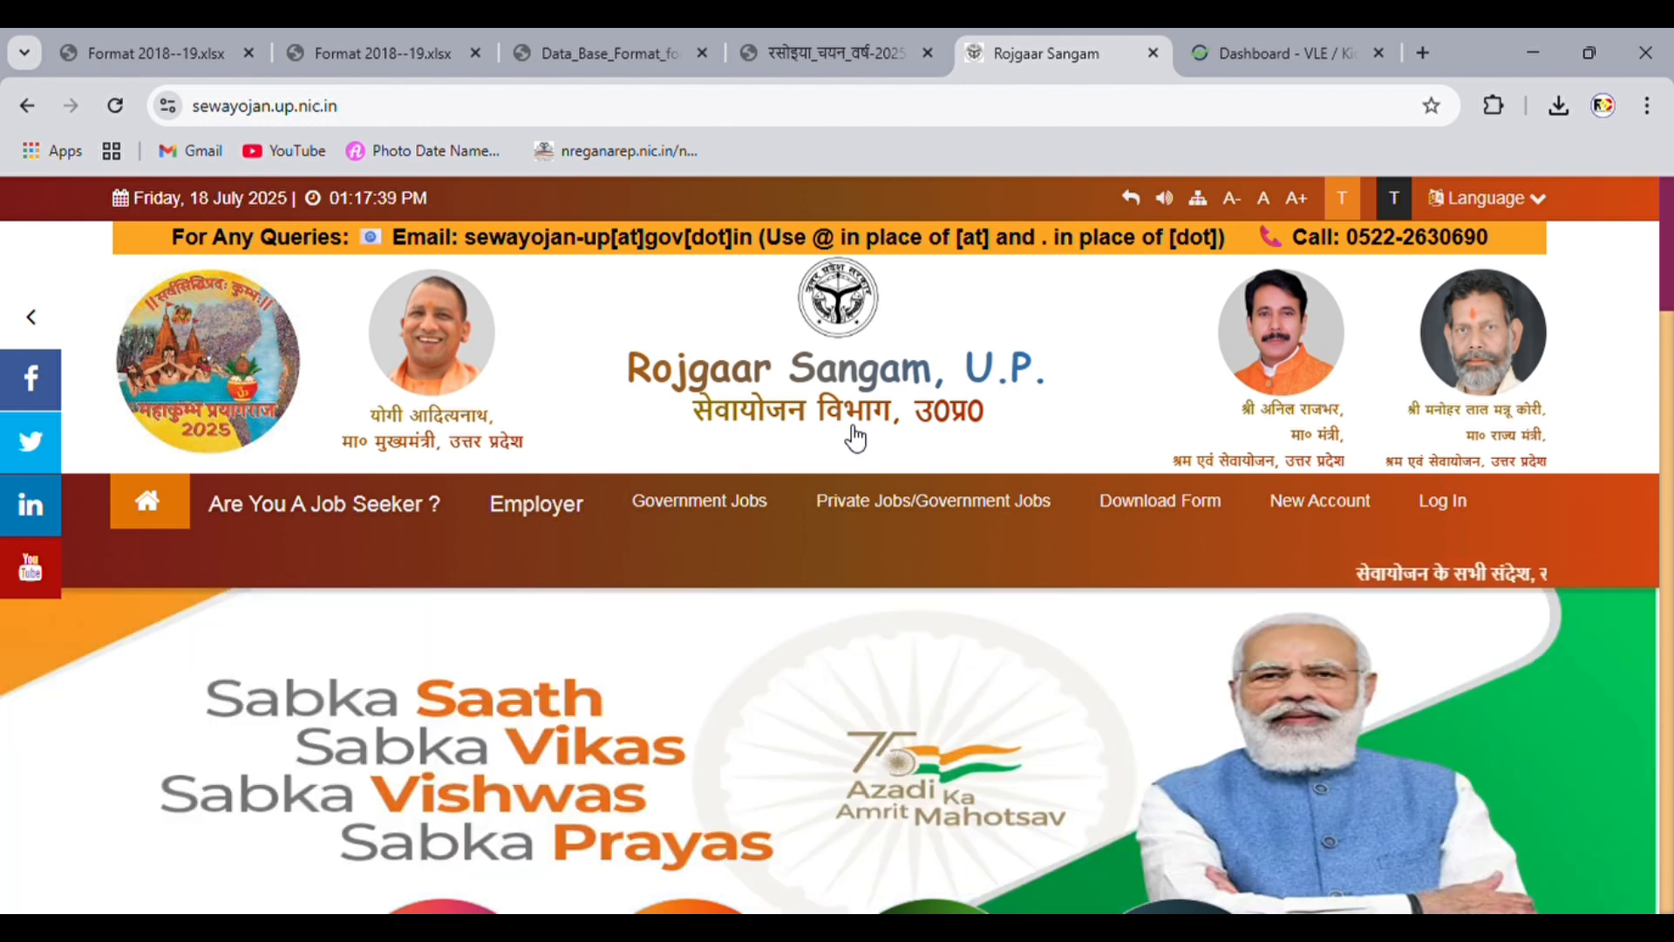
# Open the new-account sign-up form for a jobseeker and read the note about filling in details according to Aadhaar
pyautogui.moveTo(1321, 505)
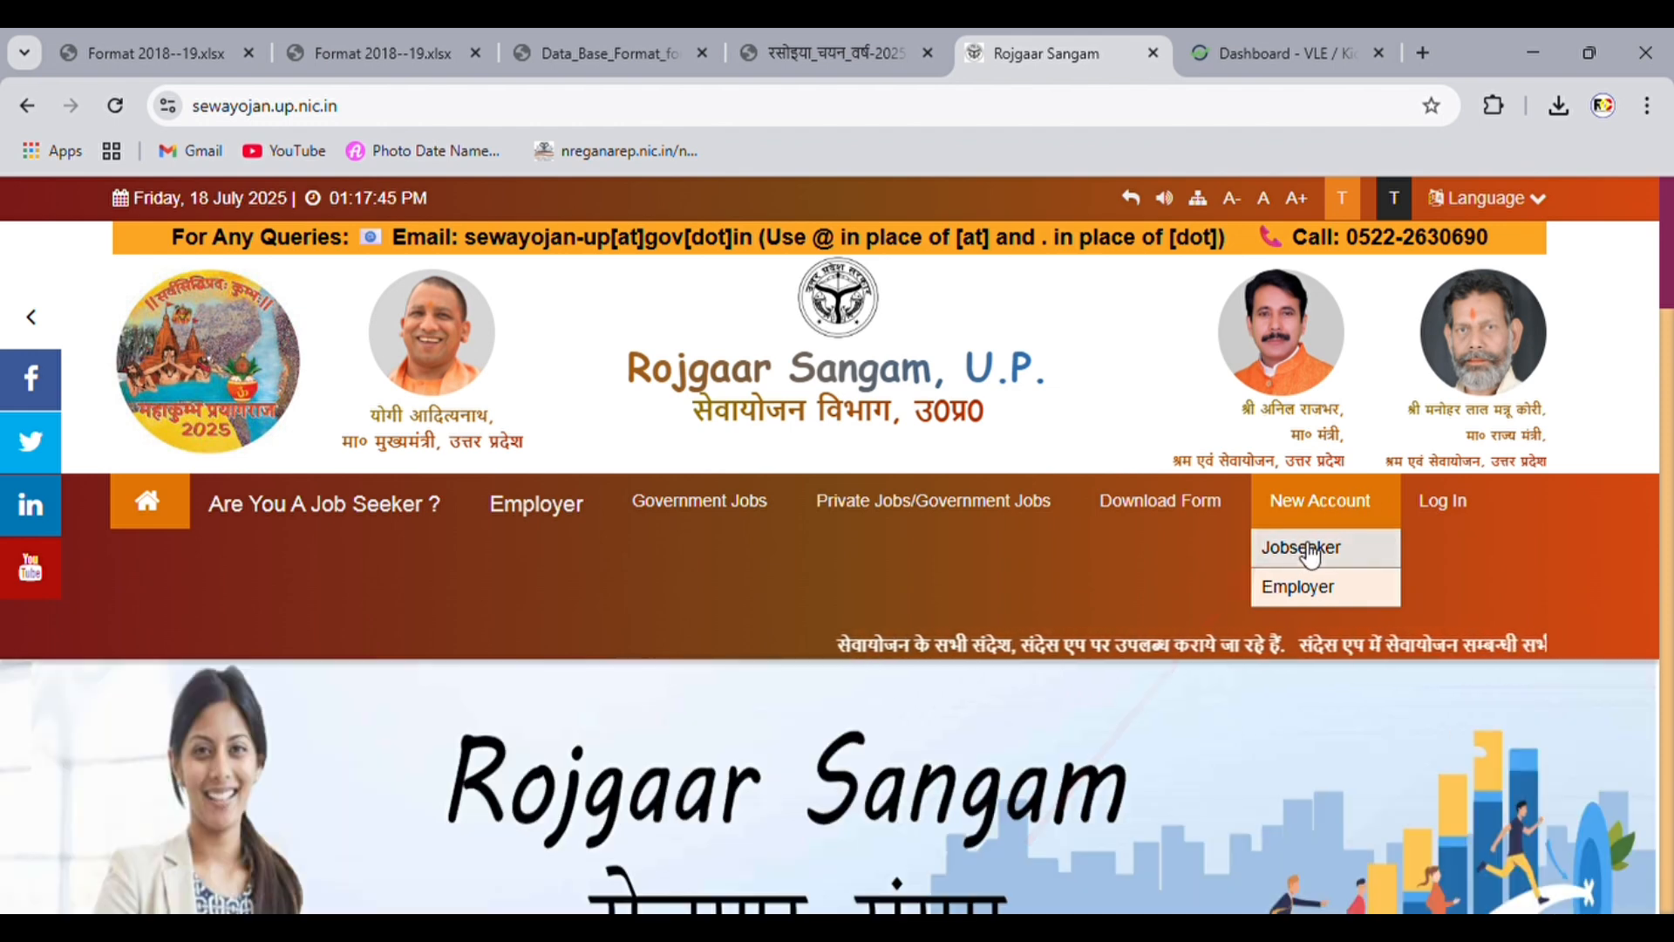
pyautogui.click(1301, 553)
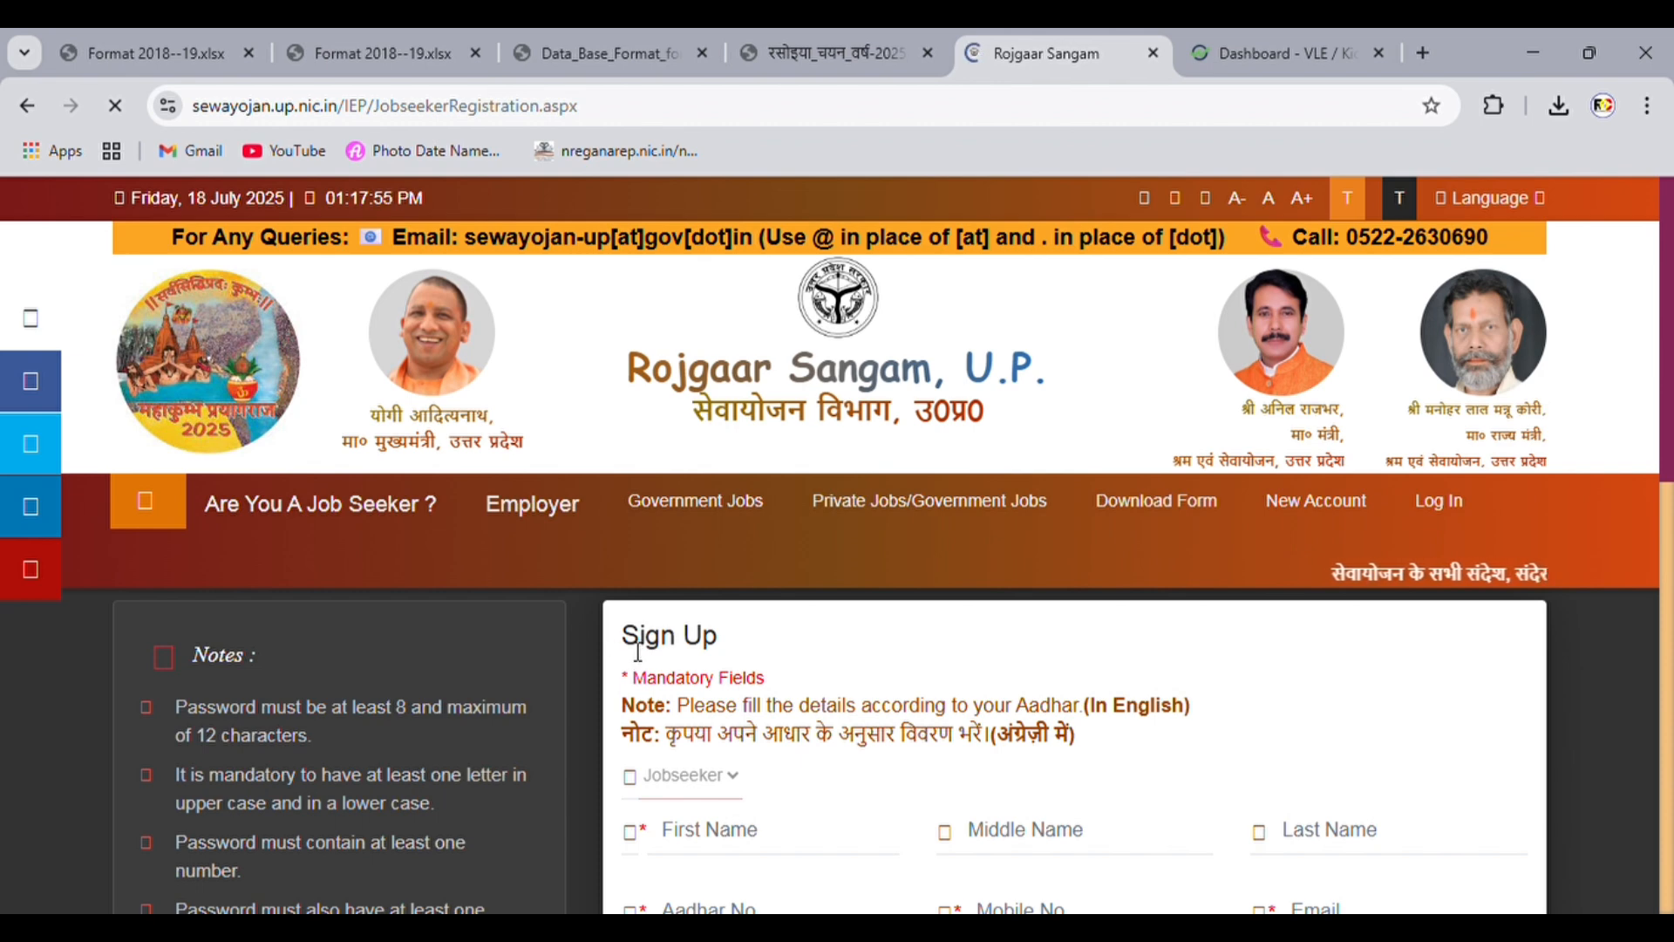
pyautogui.moveTo(620, 634); pyautogui.dragTo(740, 642)
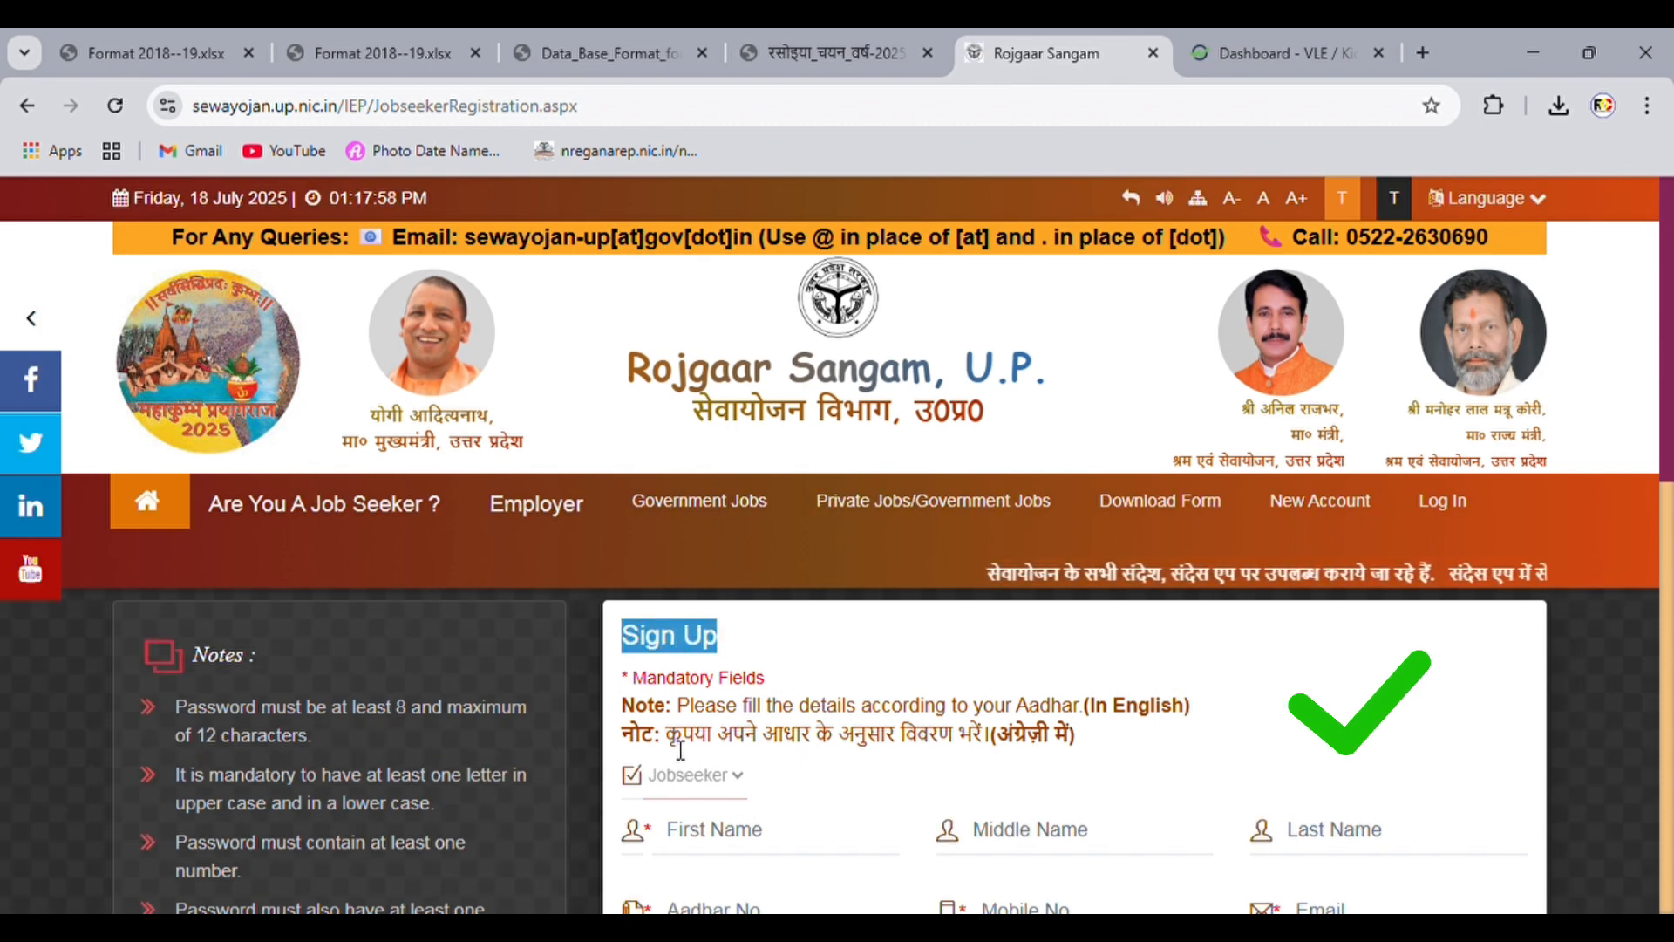
pyautogui.moveTo(665, 734); pyautogui.dragTo(1066, 734)
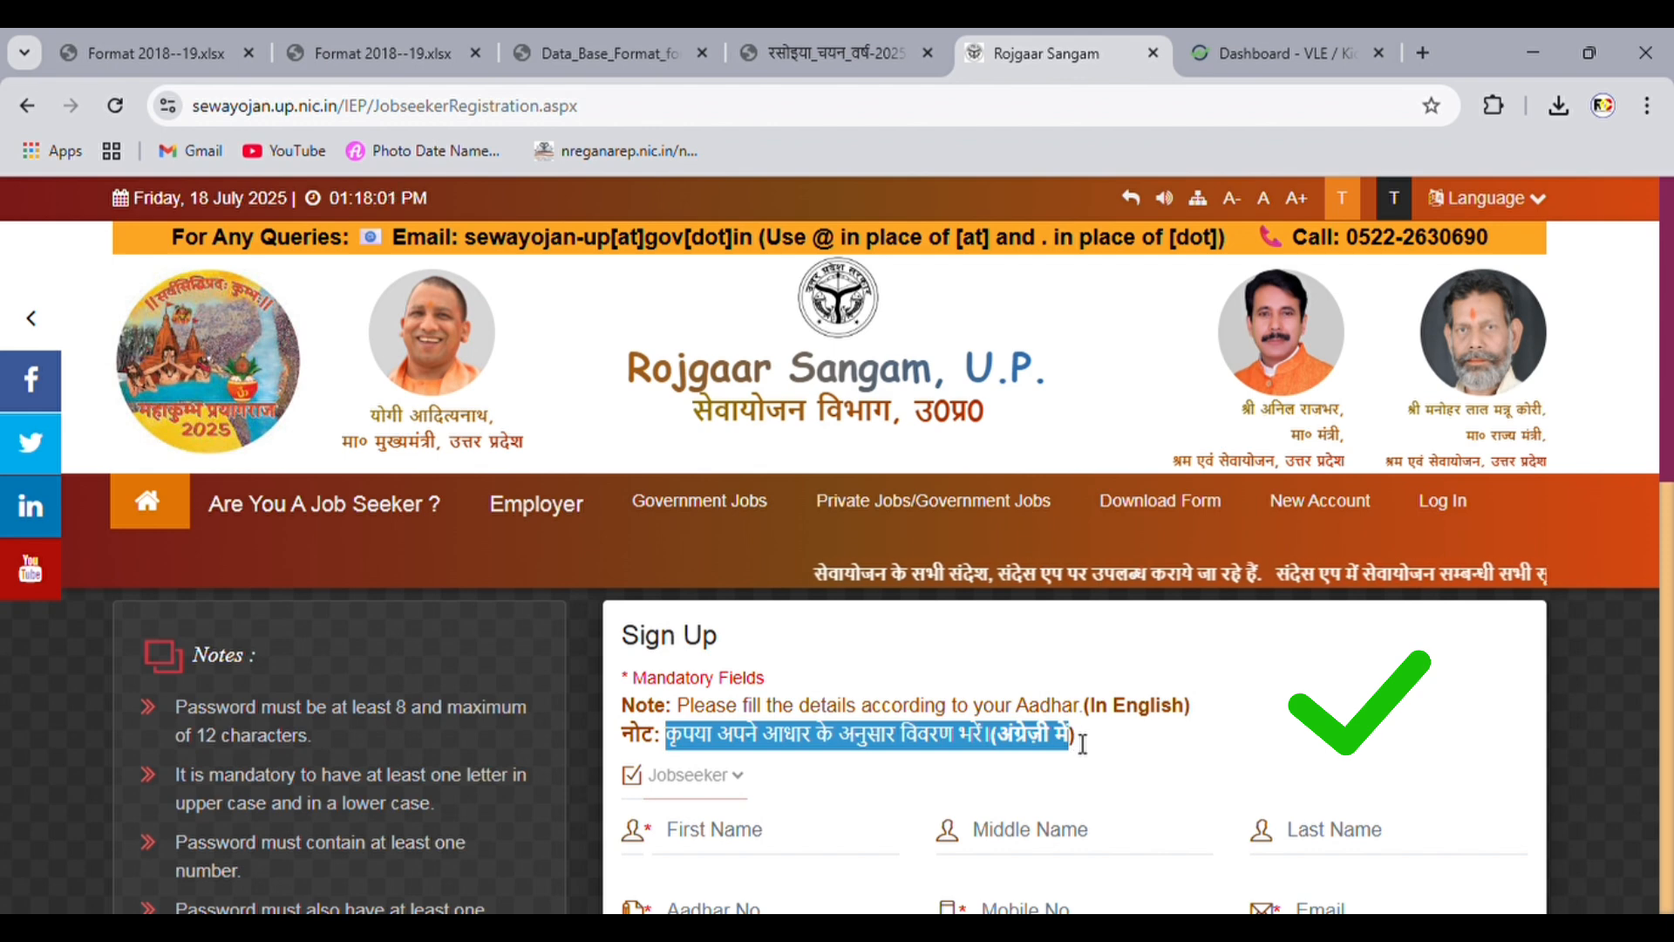
pyautogui.click(1082, 740)
pyautogui.scroll(-3, 803, 739)
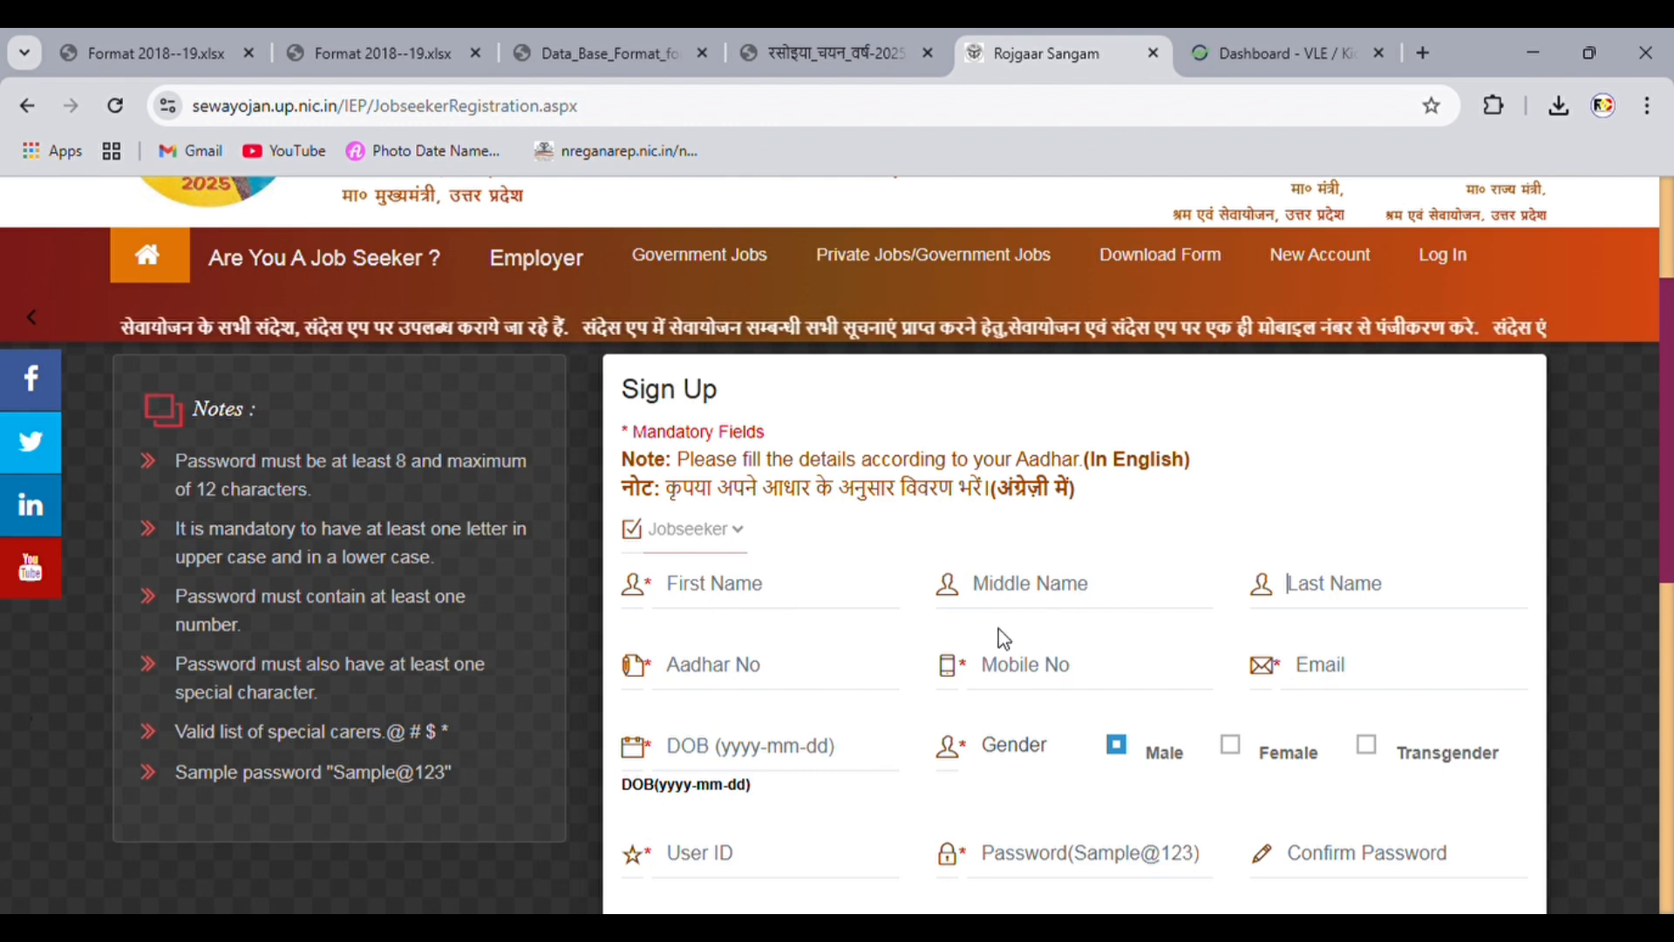
# Examine the sign-up fields for Aadhaar number, mobile number, date of birth, gender, user ID and password
pyautogui.click(724, 687)
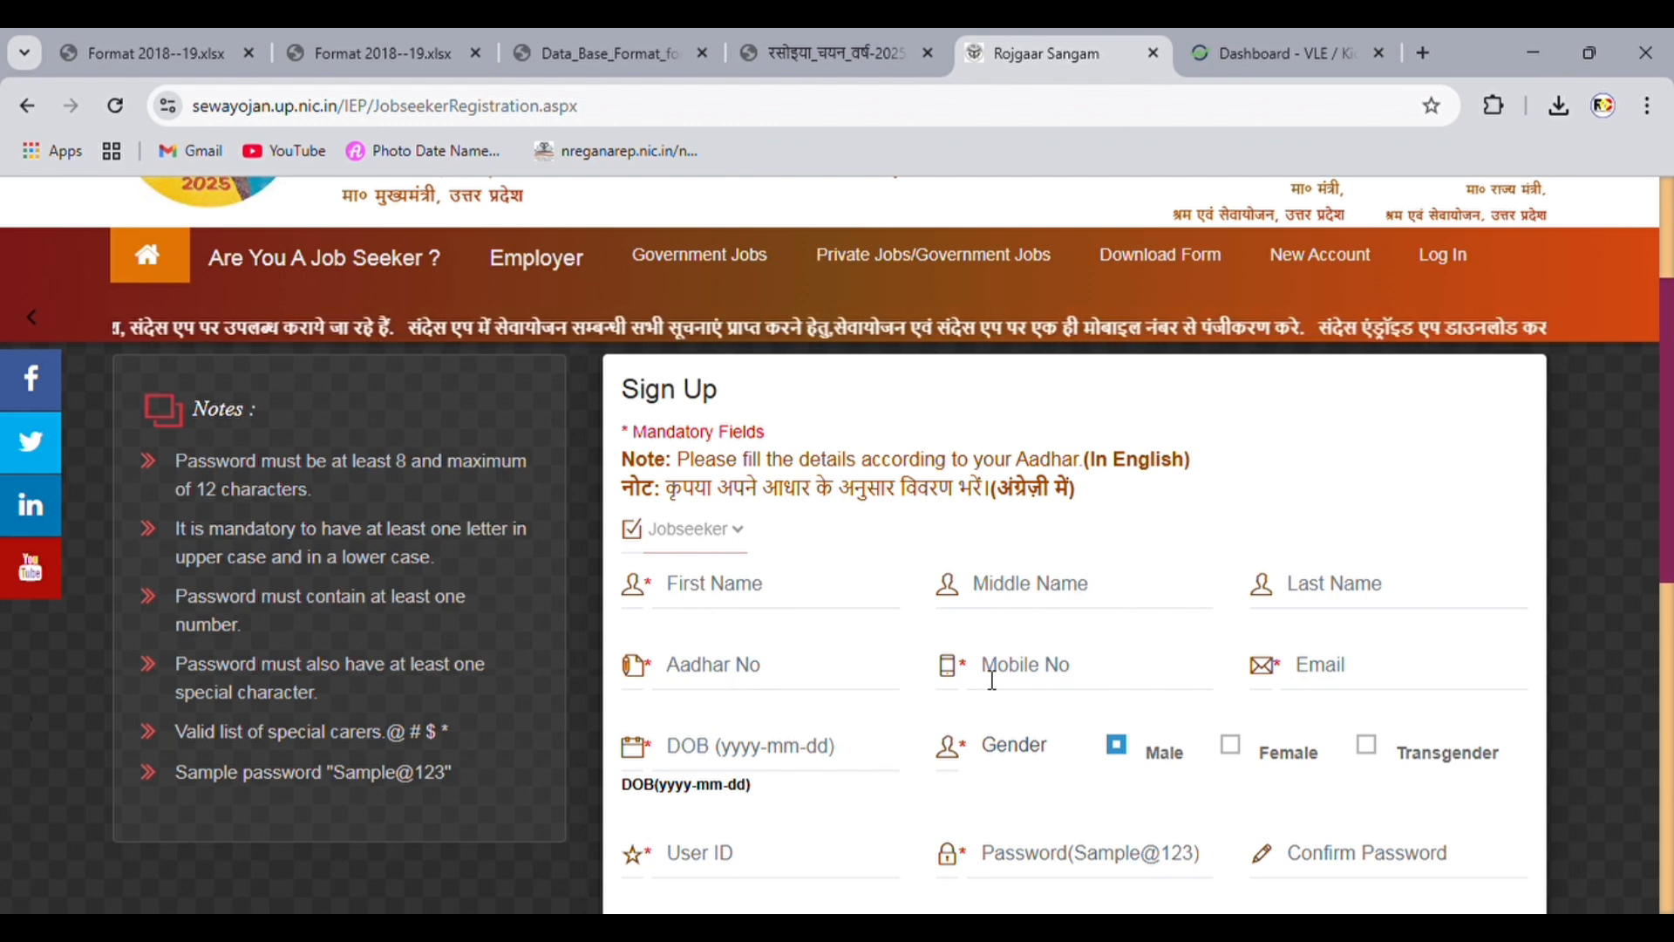
pyautogui.click(1099, 678)
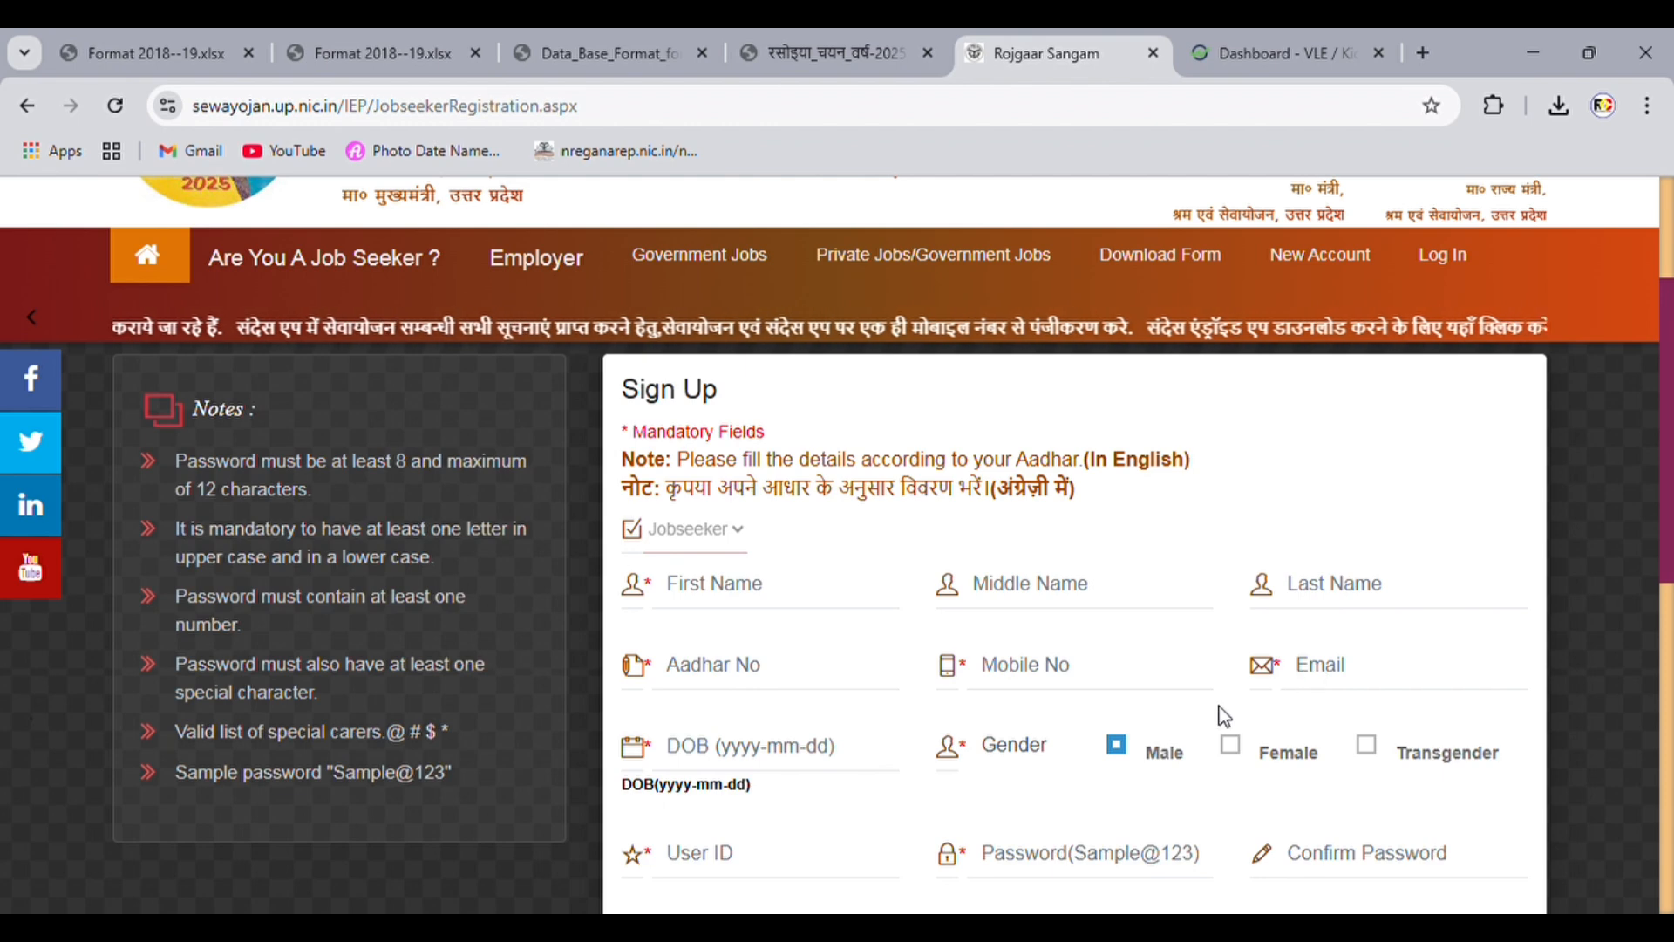
pyautogui.click(808, 773)
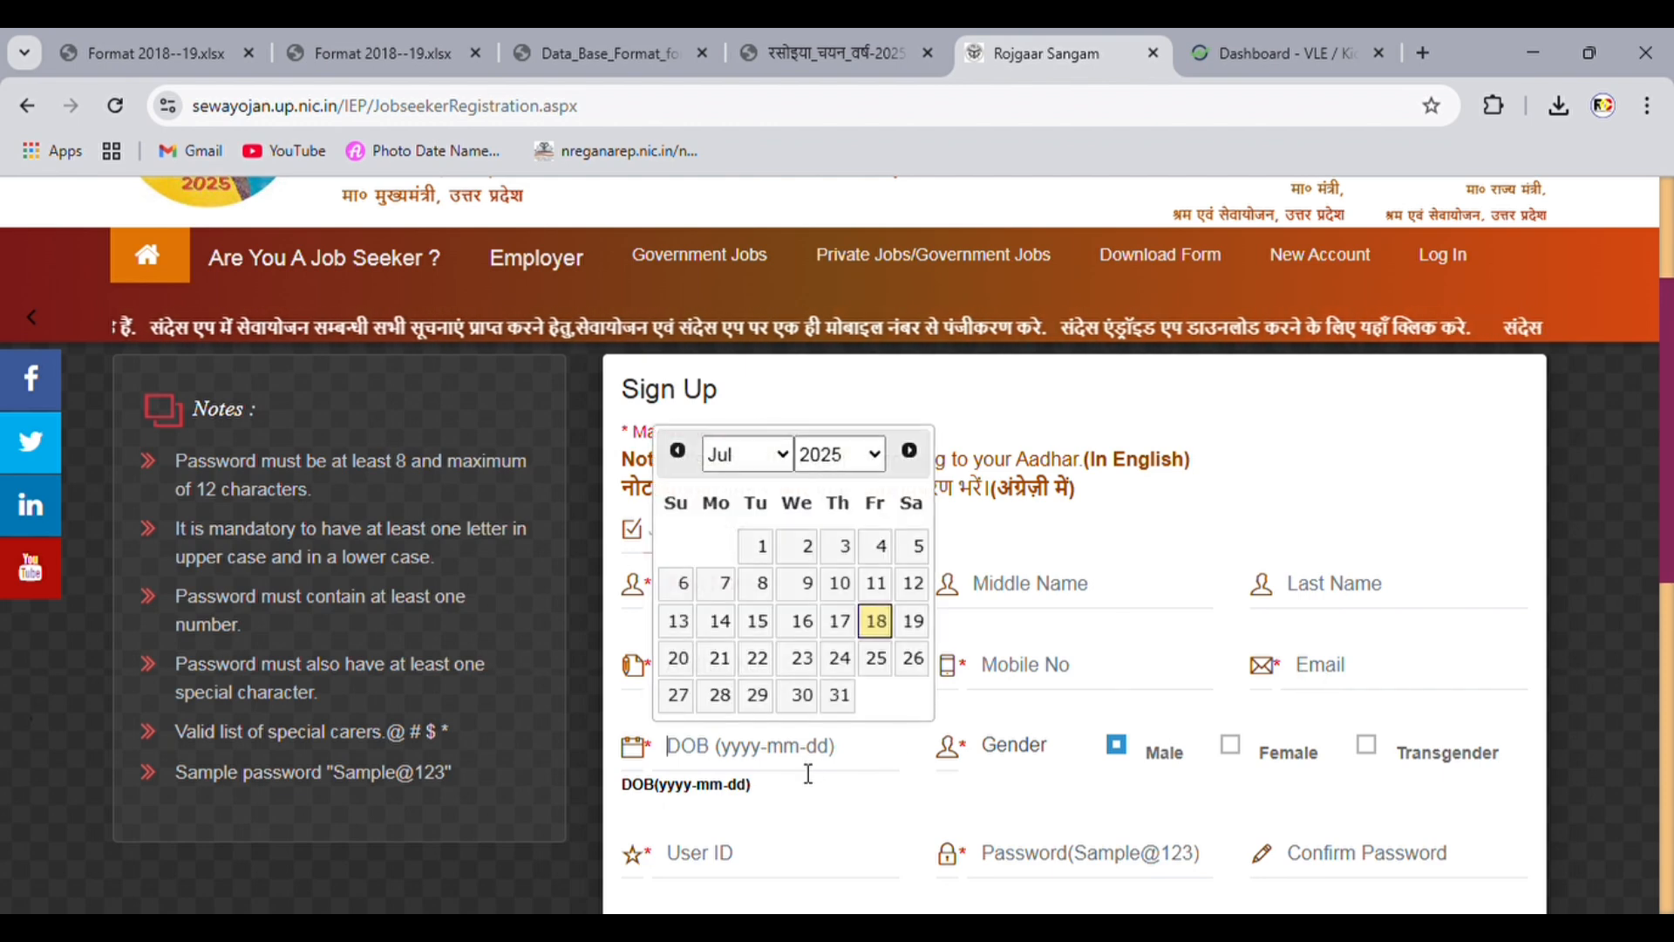
pyautogui.click(1024, 745)
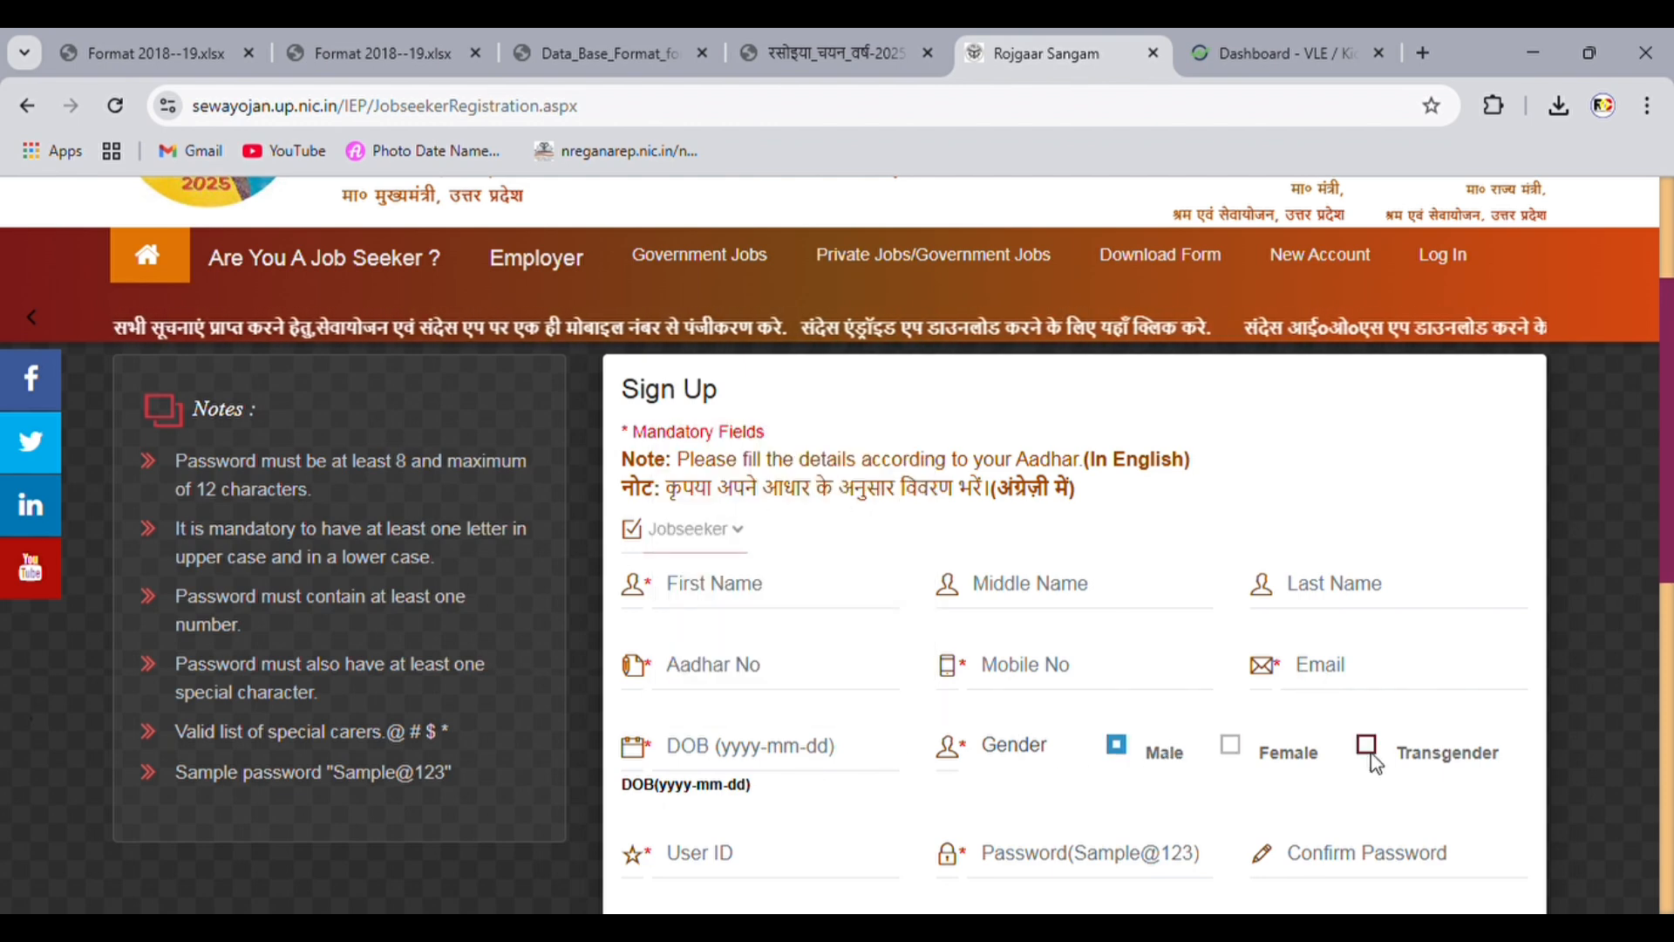
pyautogui.scroll(-5, 751, 369)
pyautogui.click(751, 369)
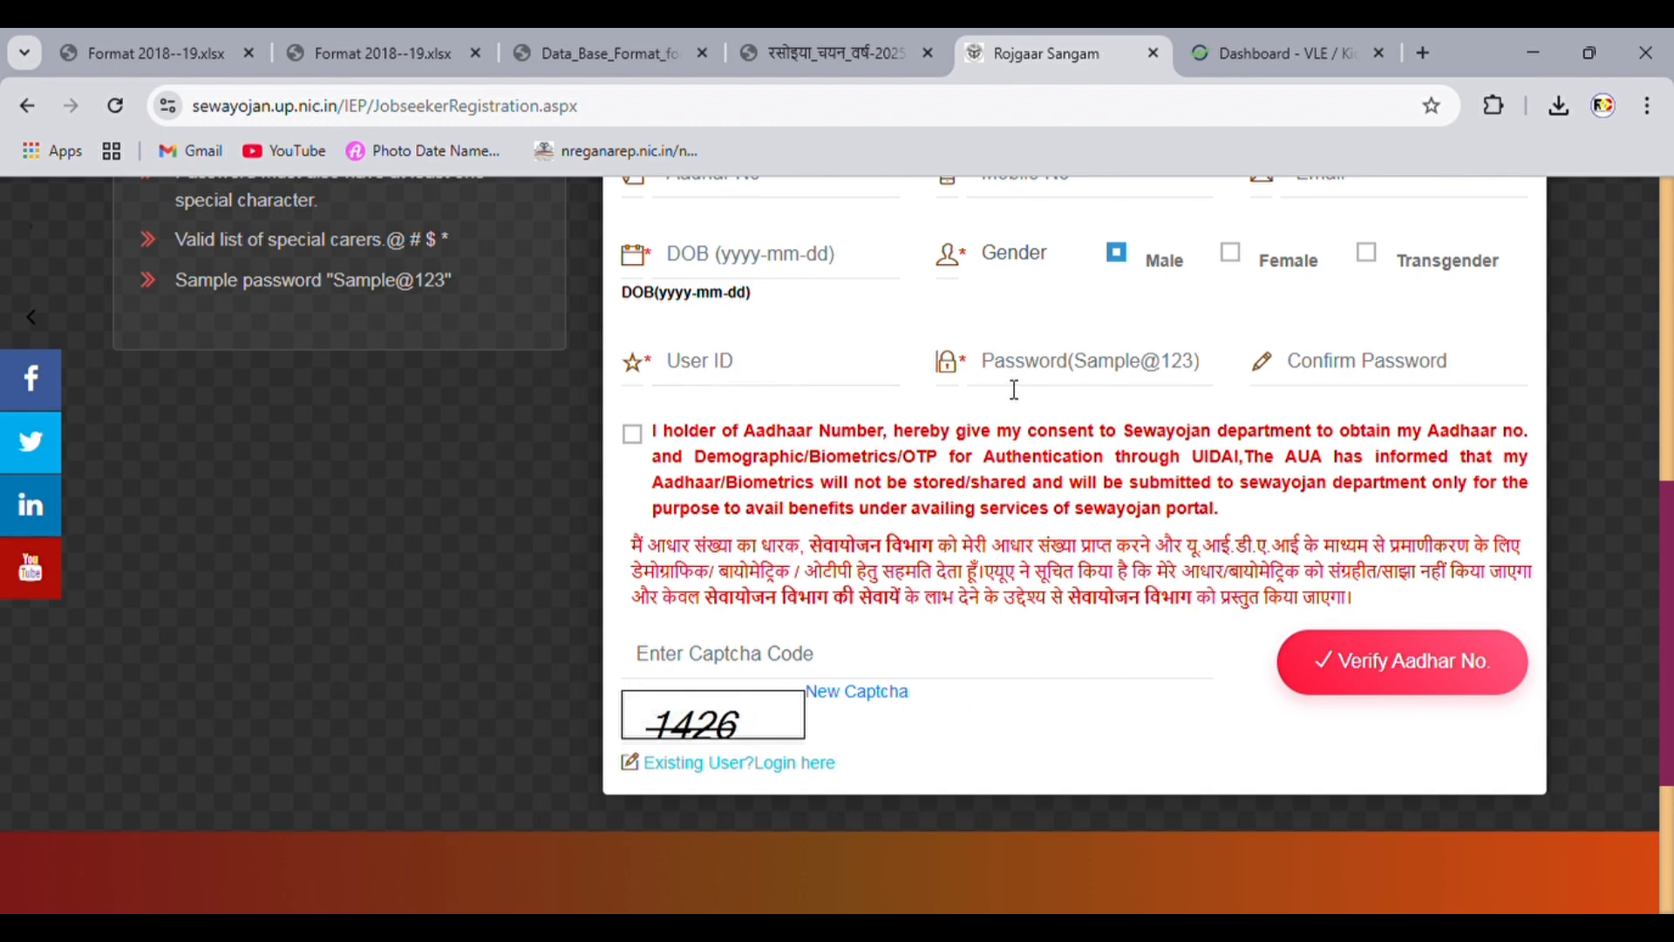
pyautogui.click(1039, 377)
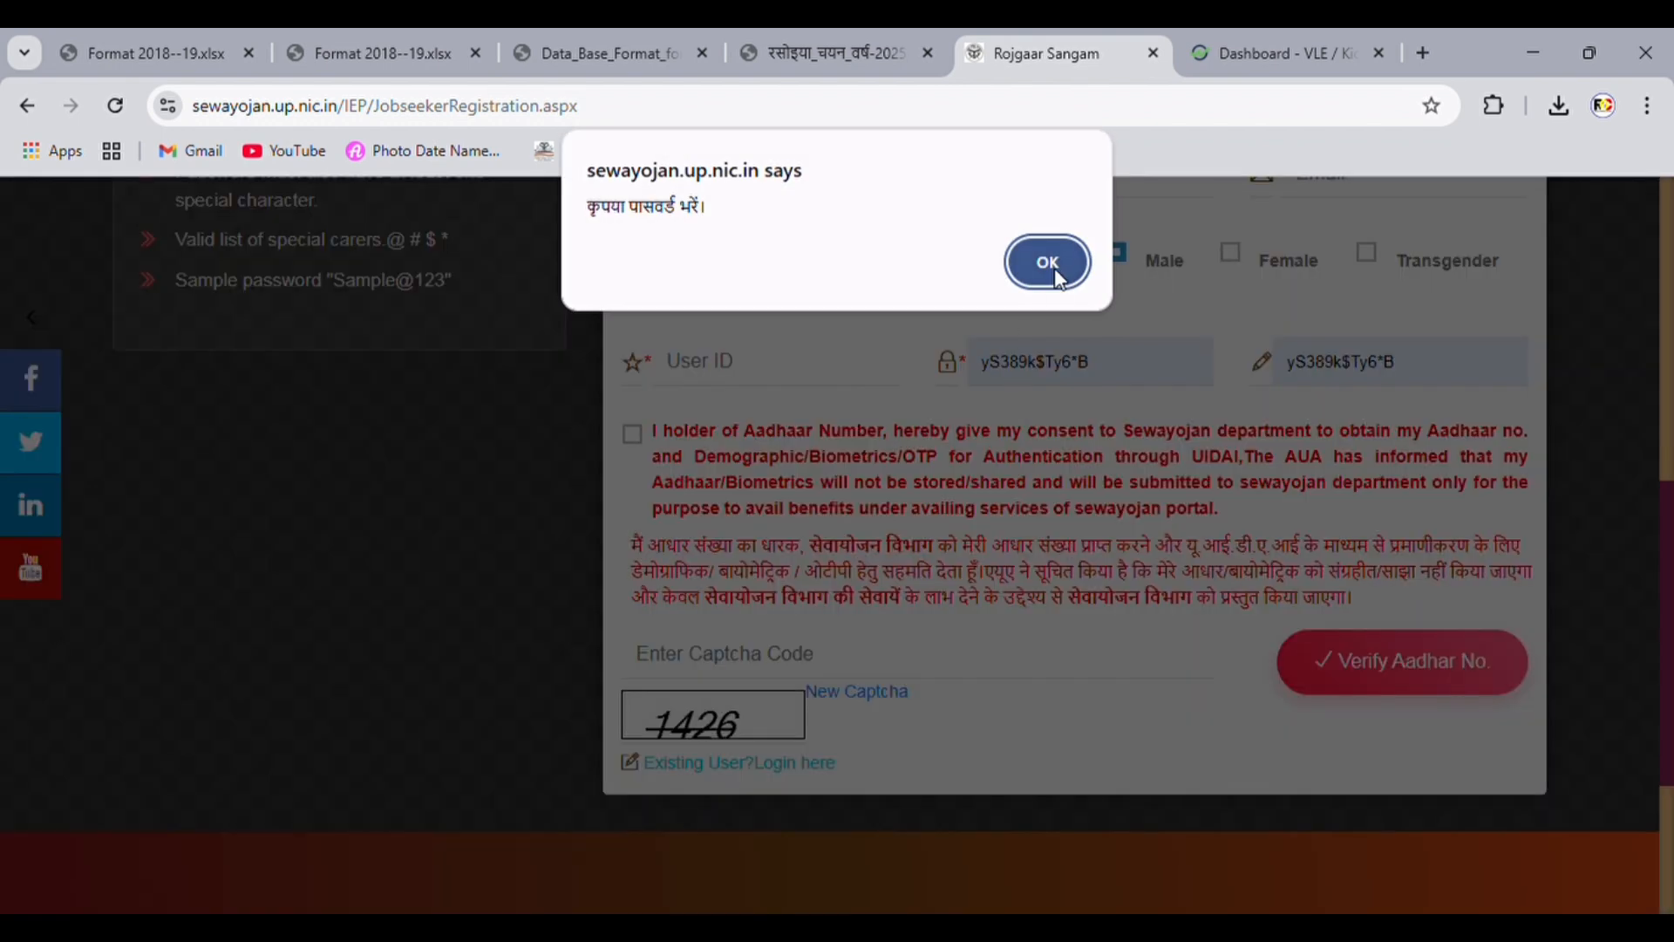
pyautogui.click(1050, 265)
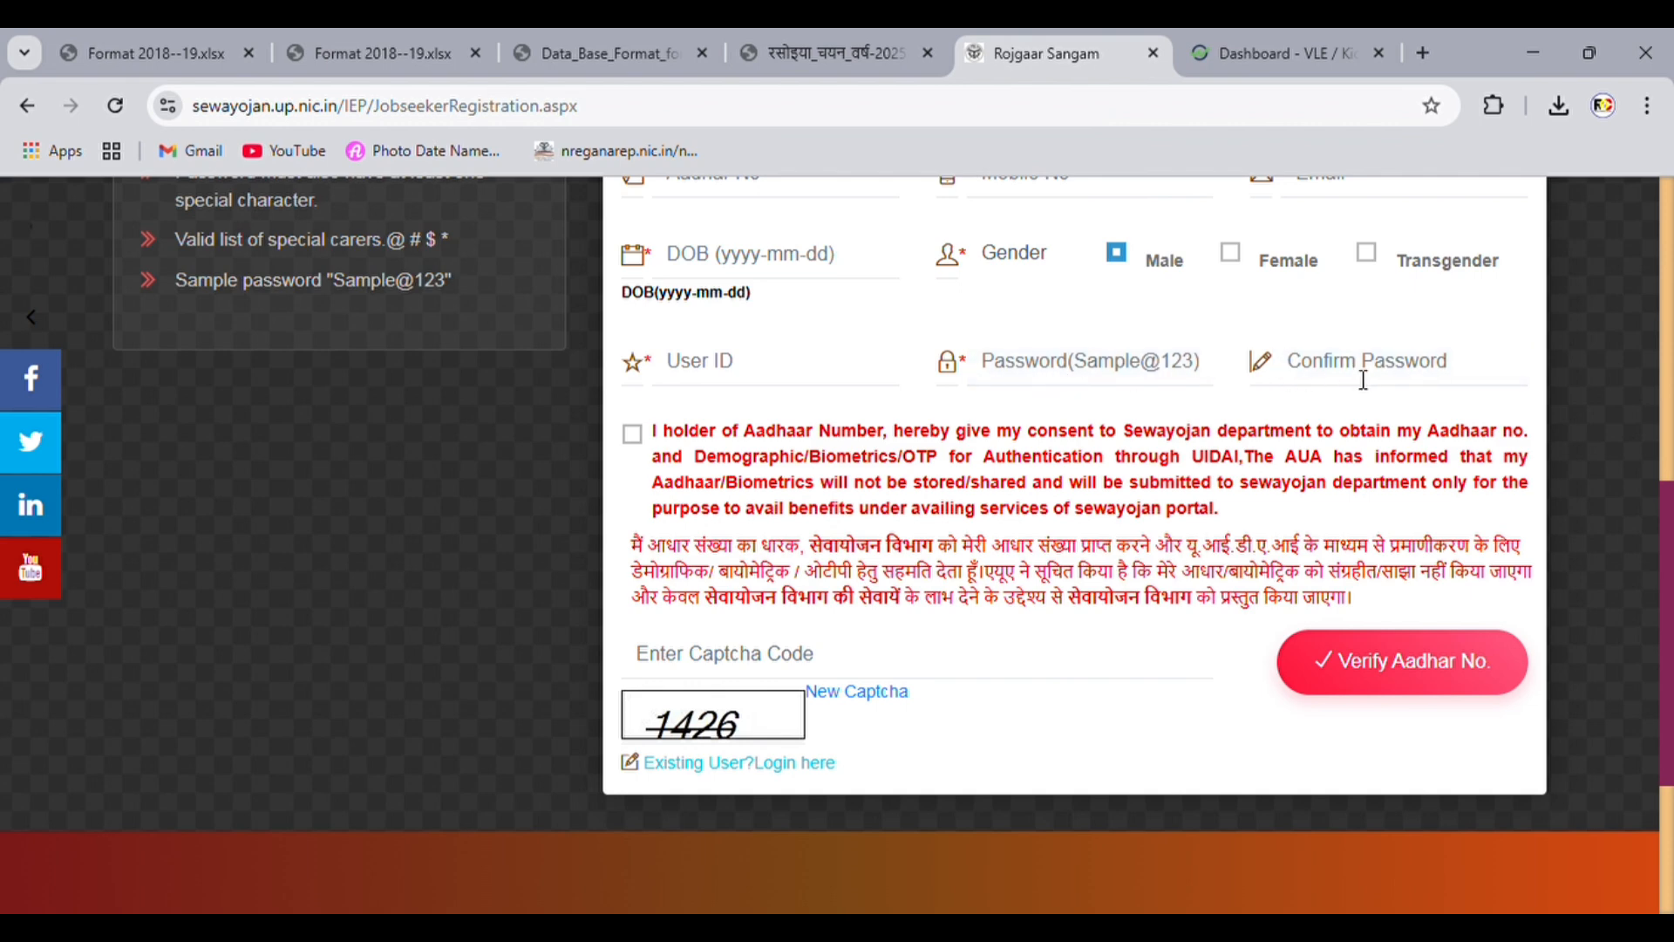
# Accept the Aadhaar consent, enter the displayed captcha code and submit the sign-up form for Aadhaar number verification
pyautogui.moveTo(731, 452); pyautogui.dragTo(1182, 519)
pyautogui.click(634, 437)
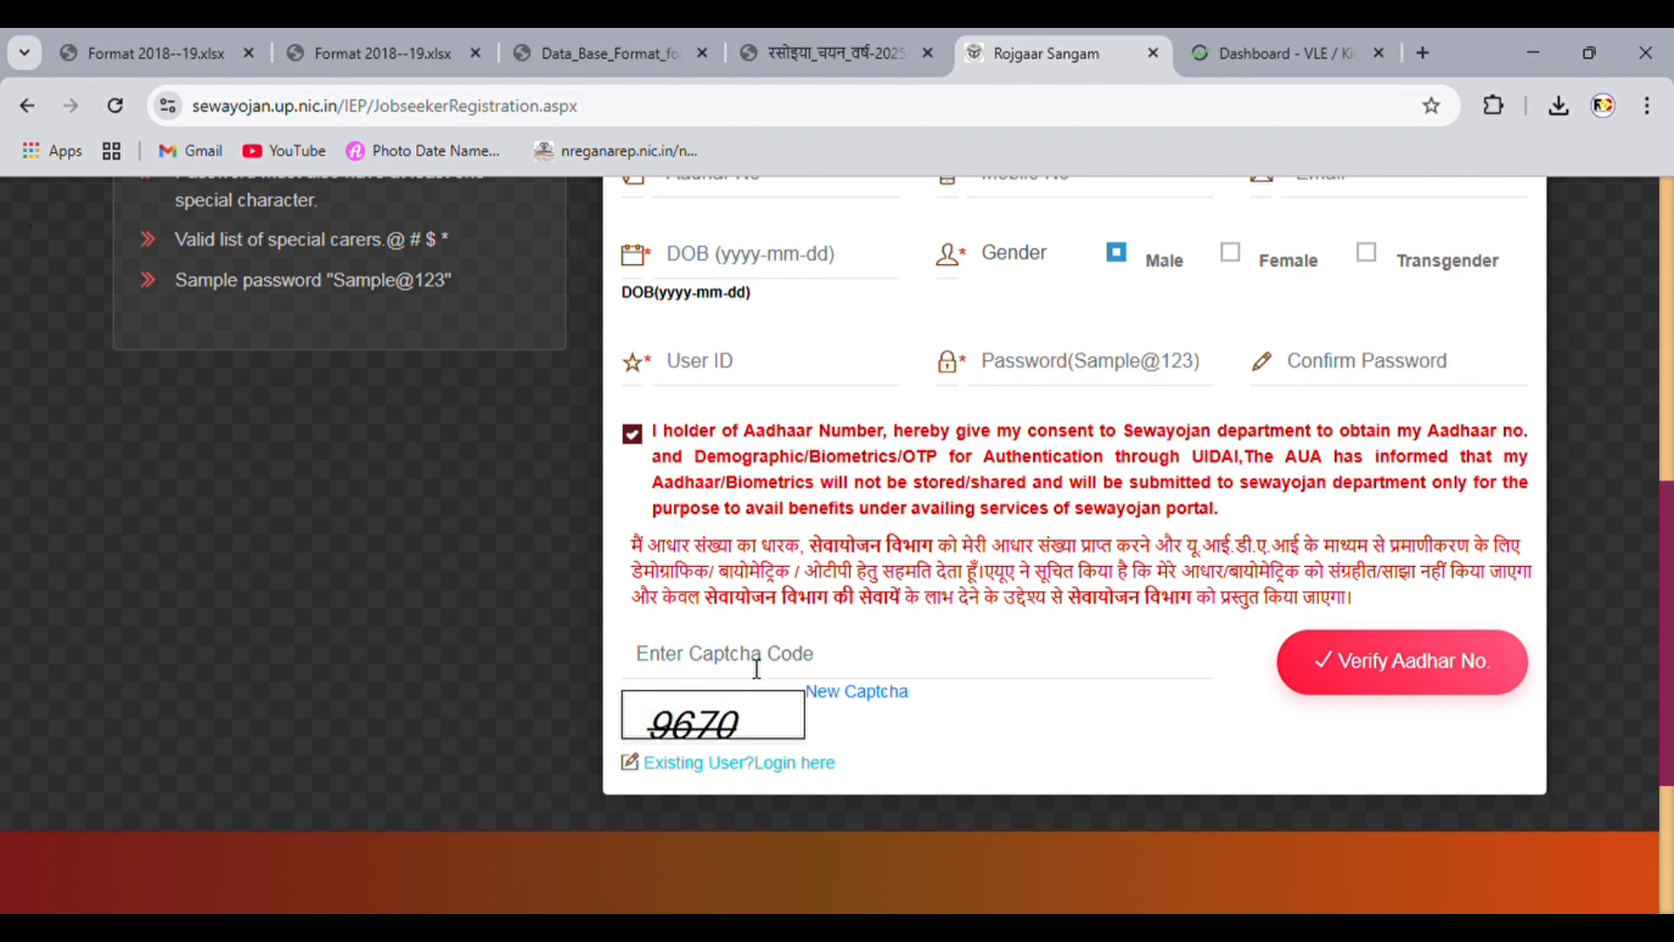
pyautogui.write('967')
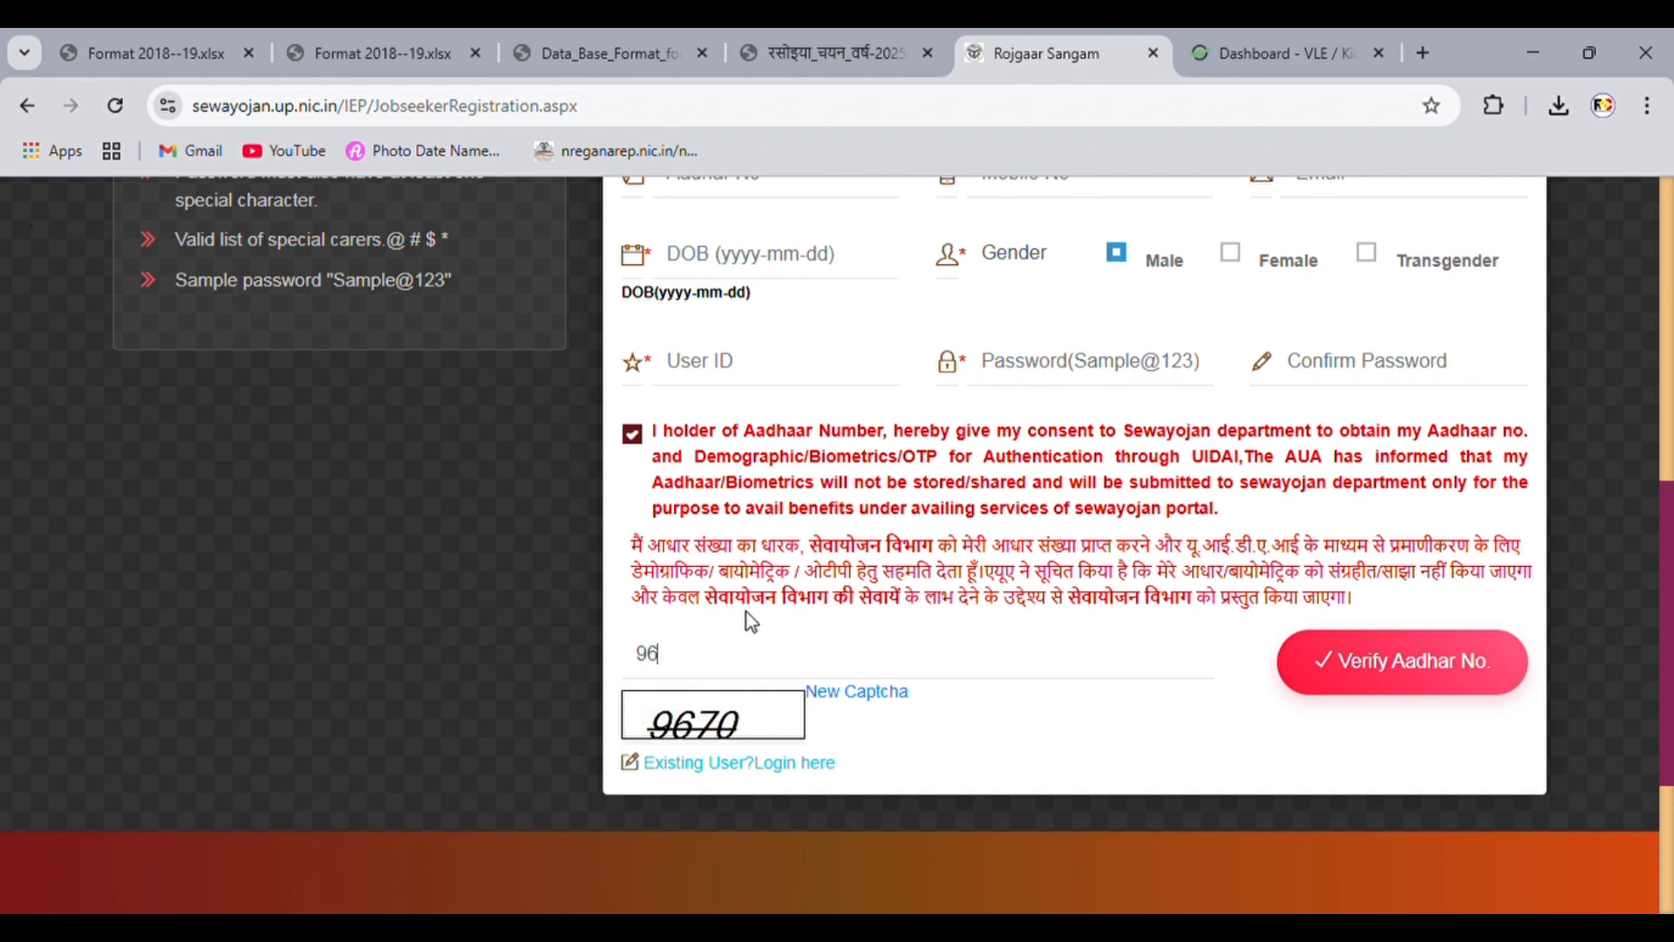
pyautogui.write('0')
pyautogui.click(1435, 674)
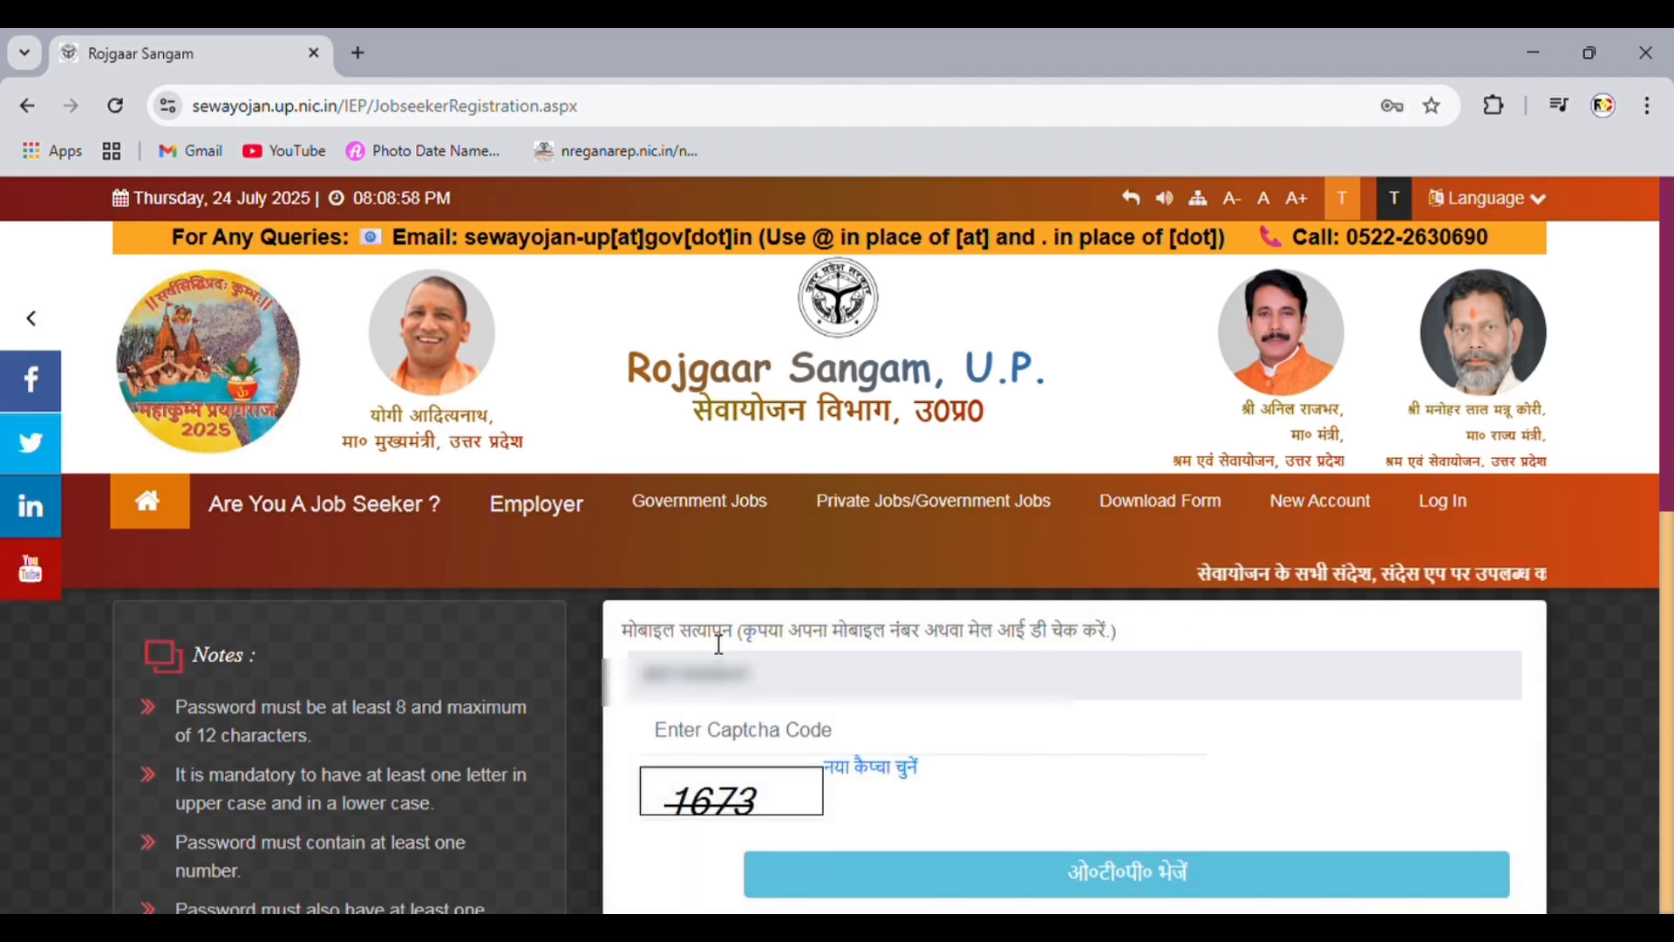
# Enter the displayed captcha code in the mobile verification form and request the OTP
pyautogui.moveTo(622, 631); pyautogui.dragTo(1225, 634)
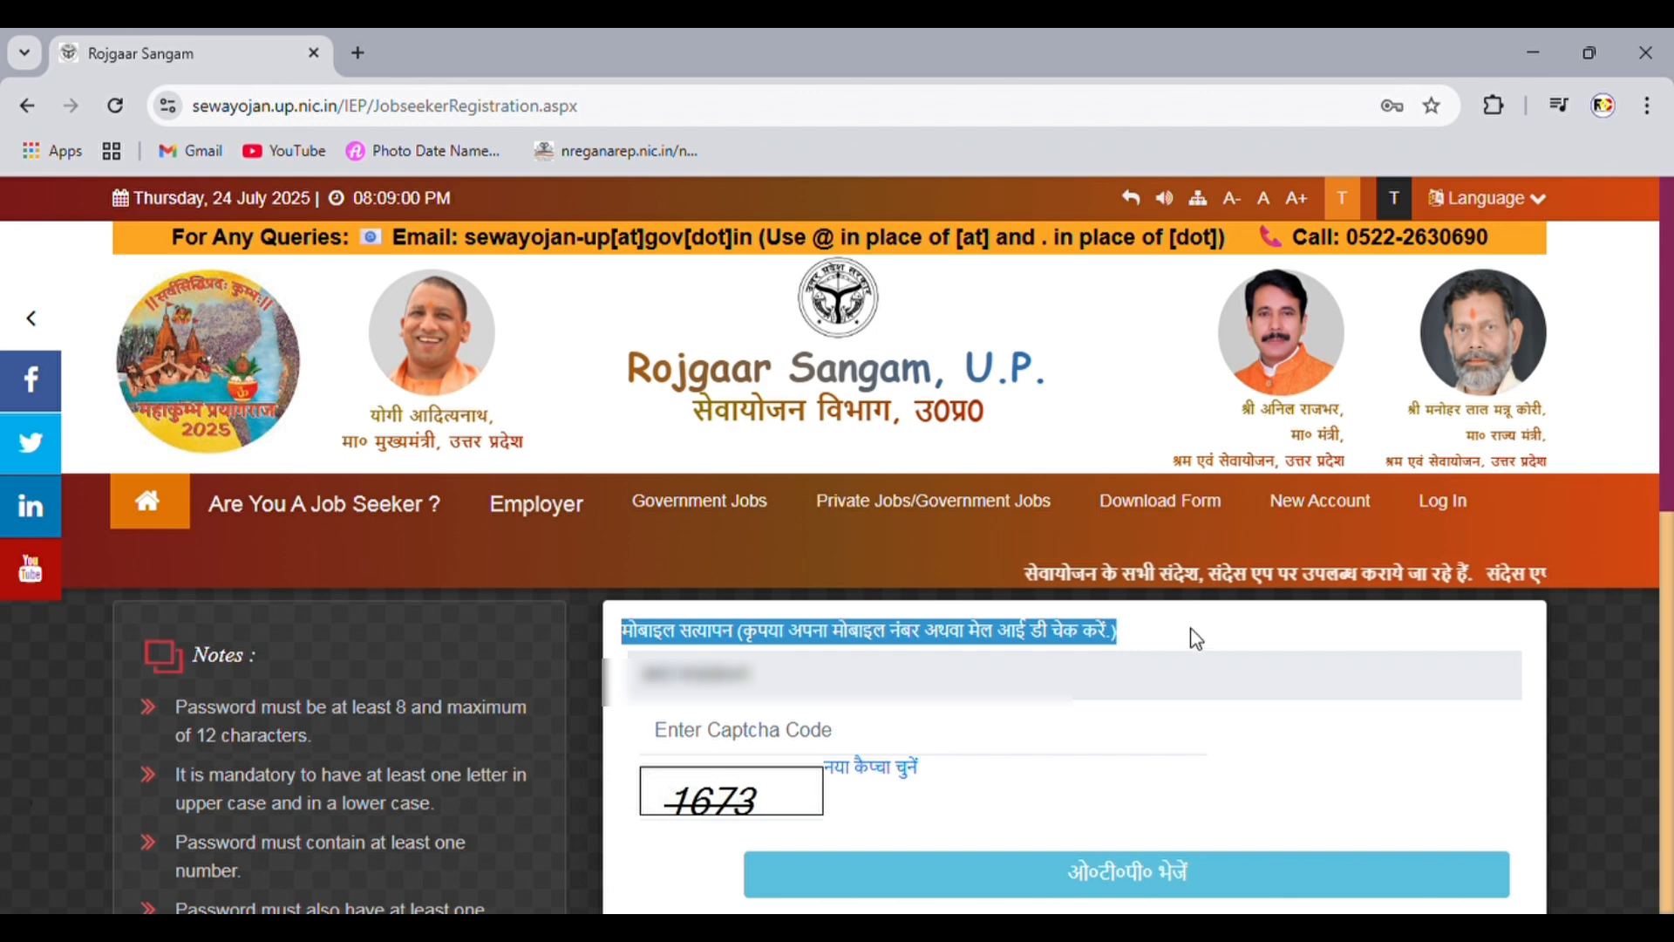
pyautogui.click(660, 731)
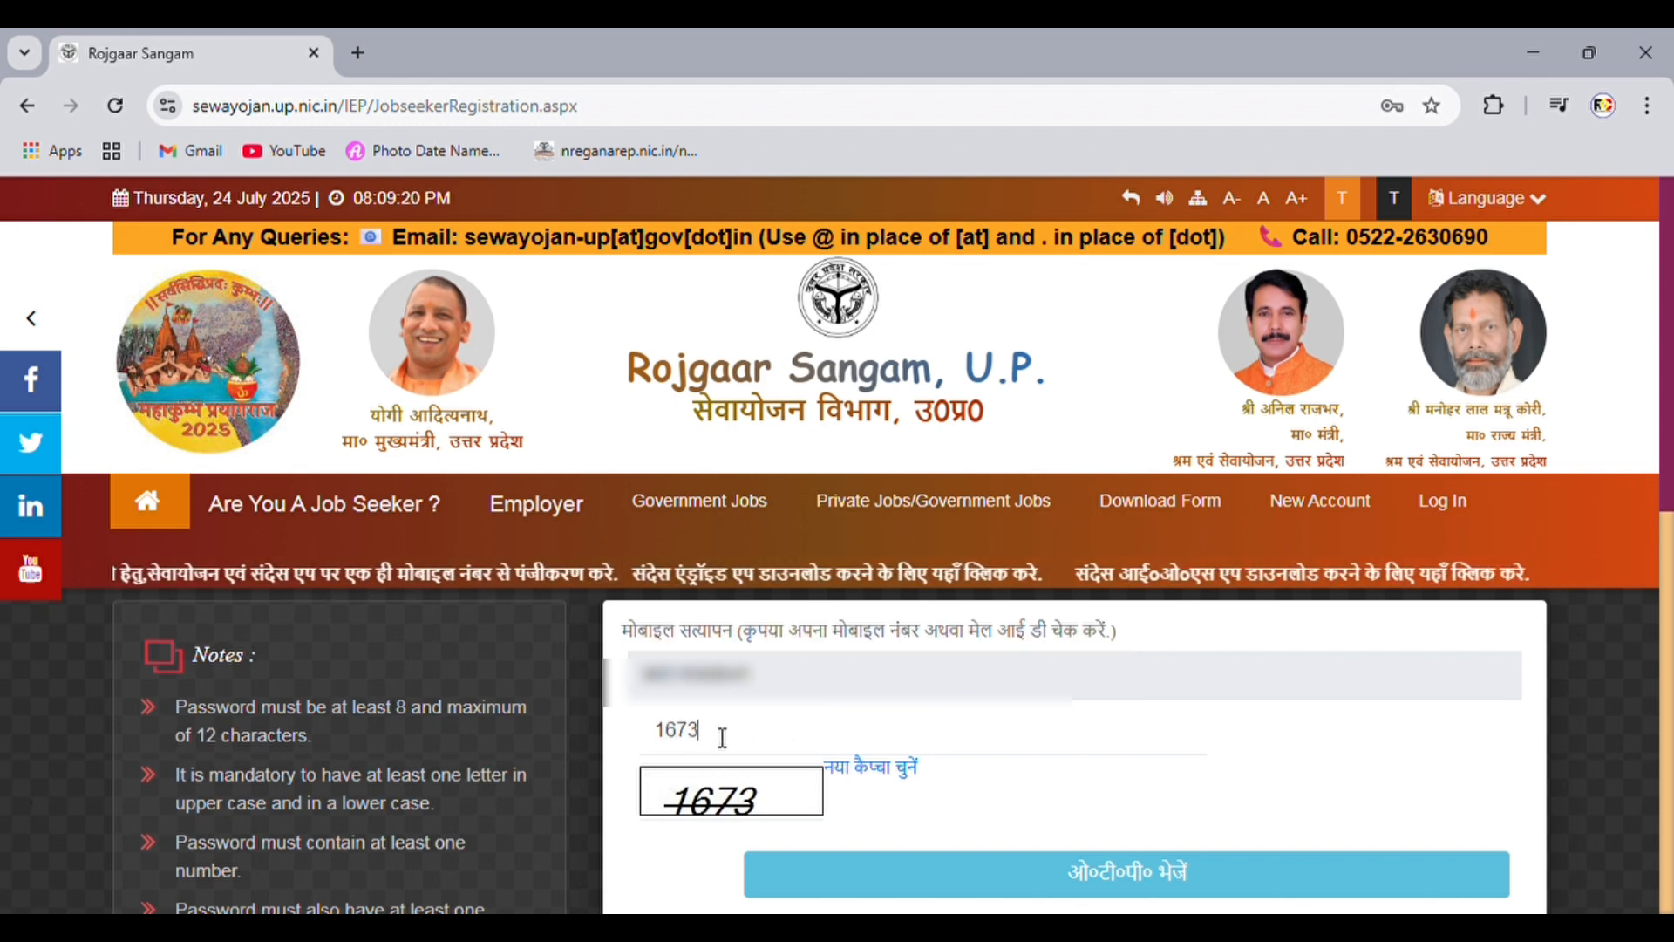
pyautogui.click(1163, 882)
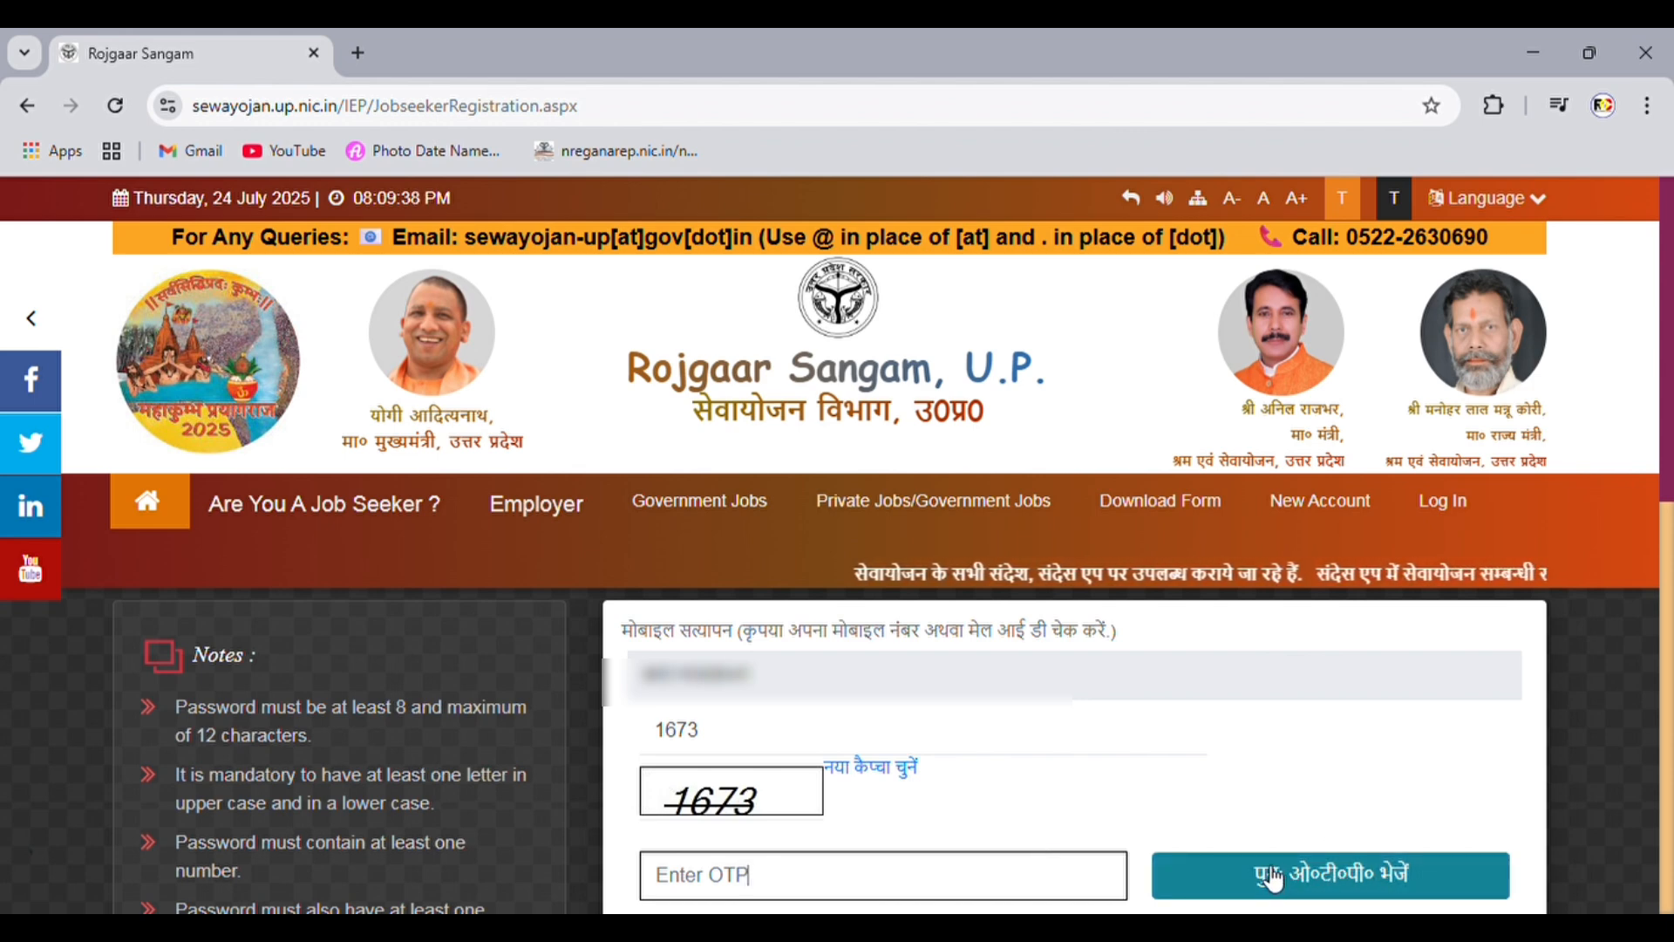
# Enter the received OTP and submit the mobile verification form with the data-use consent checked
pyautogui.click(881, 886)
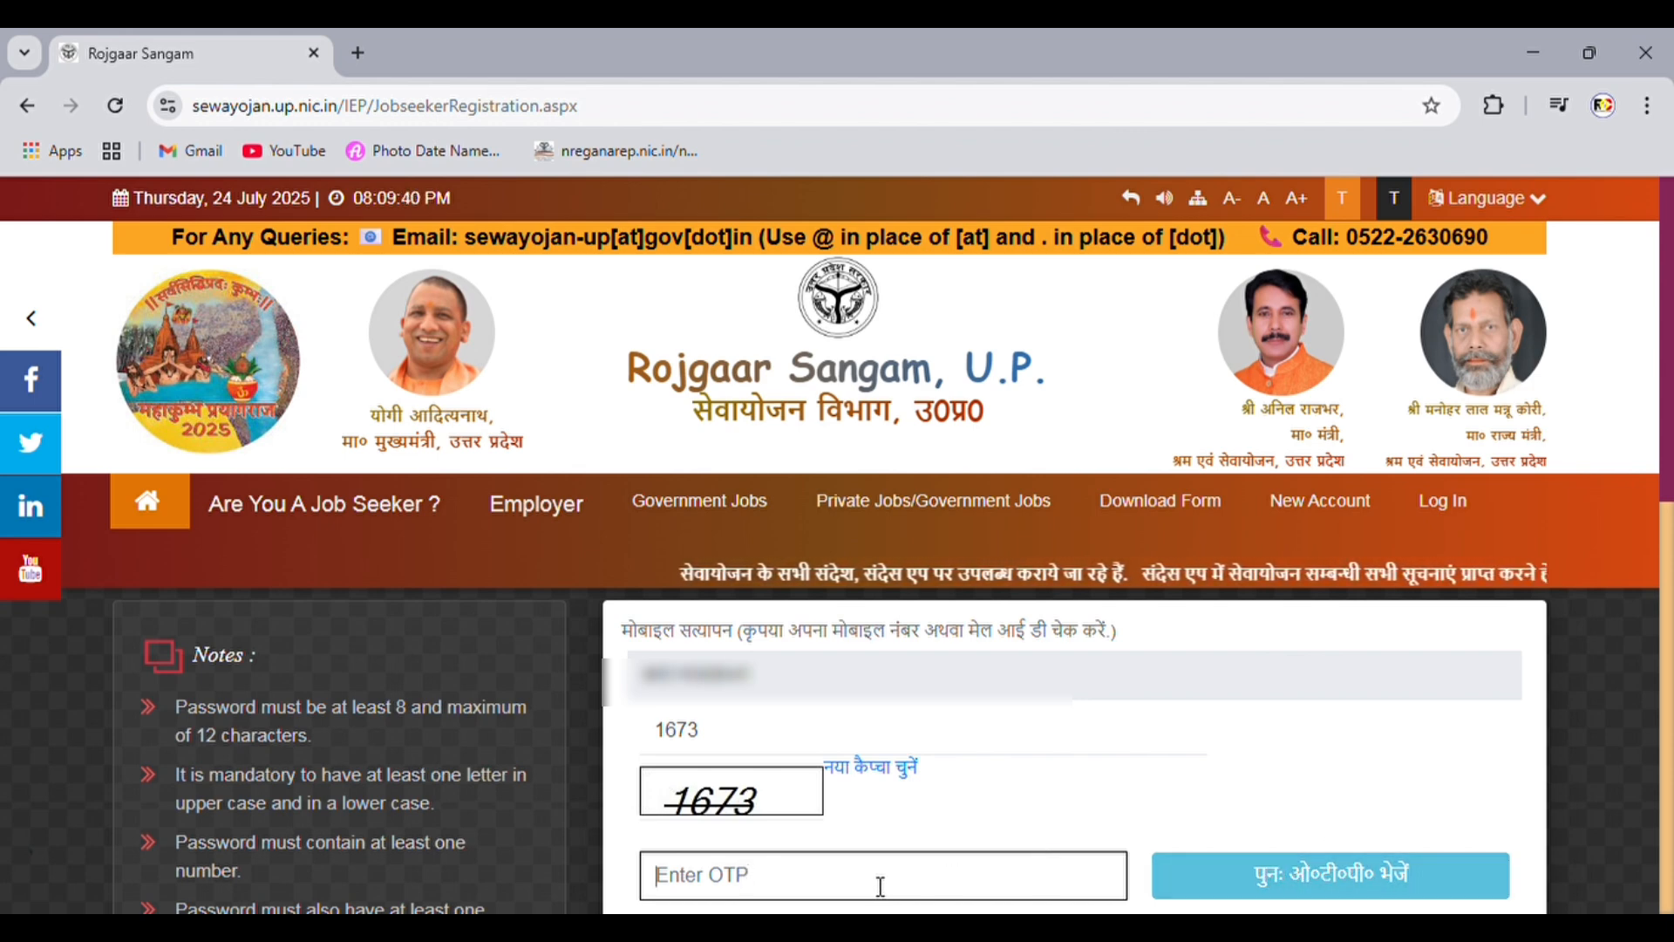
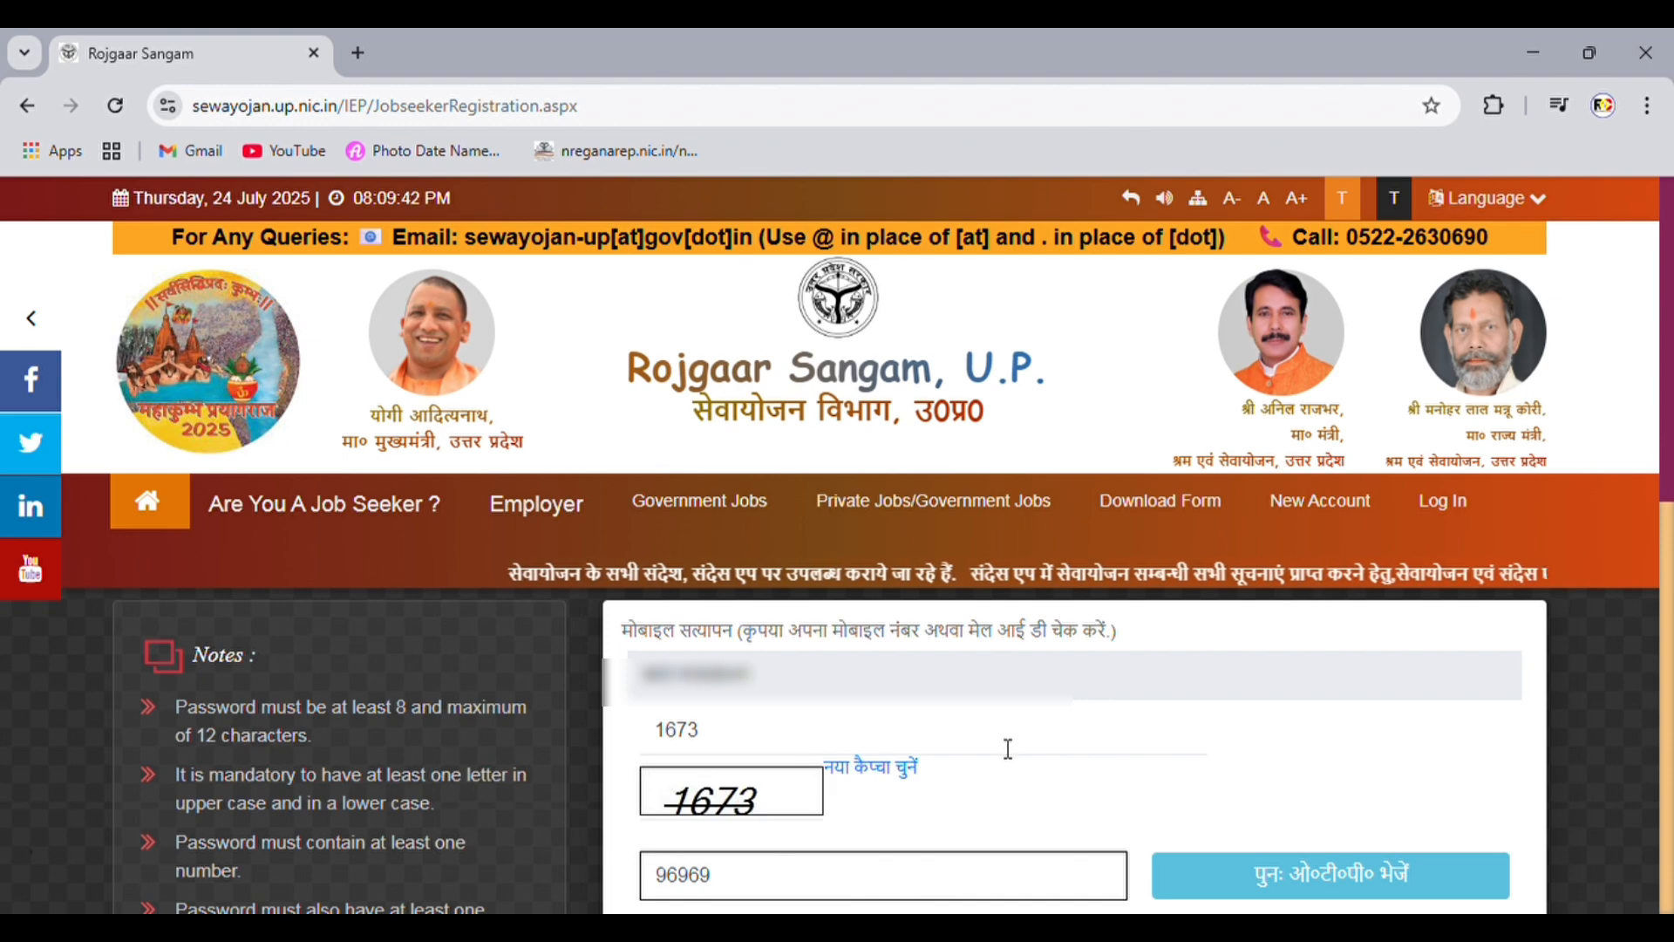
pyautogui.scroll(-7, 1004, 750)
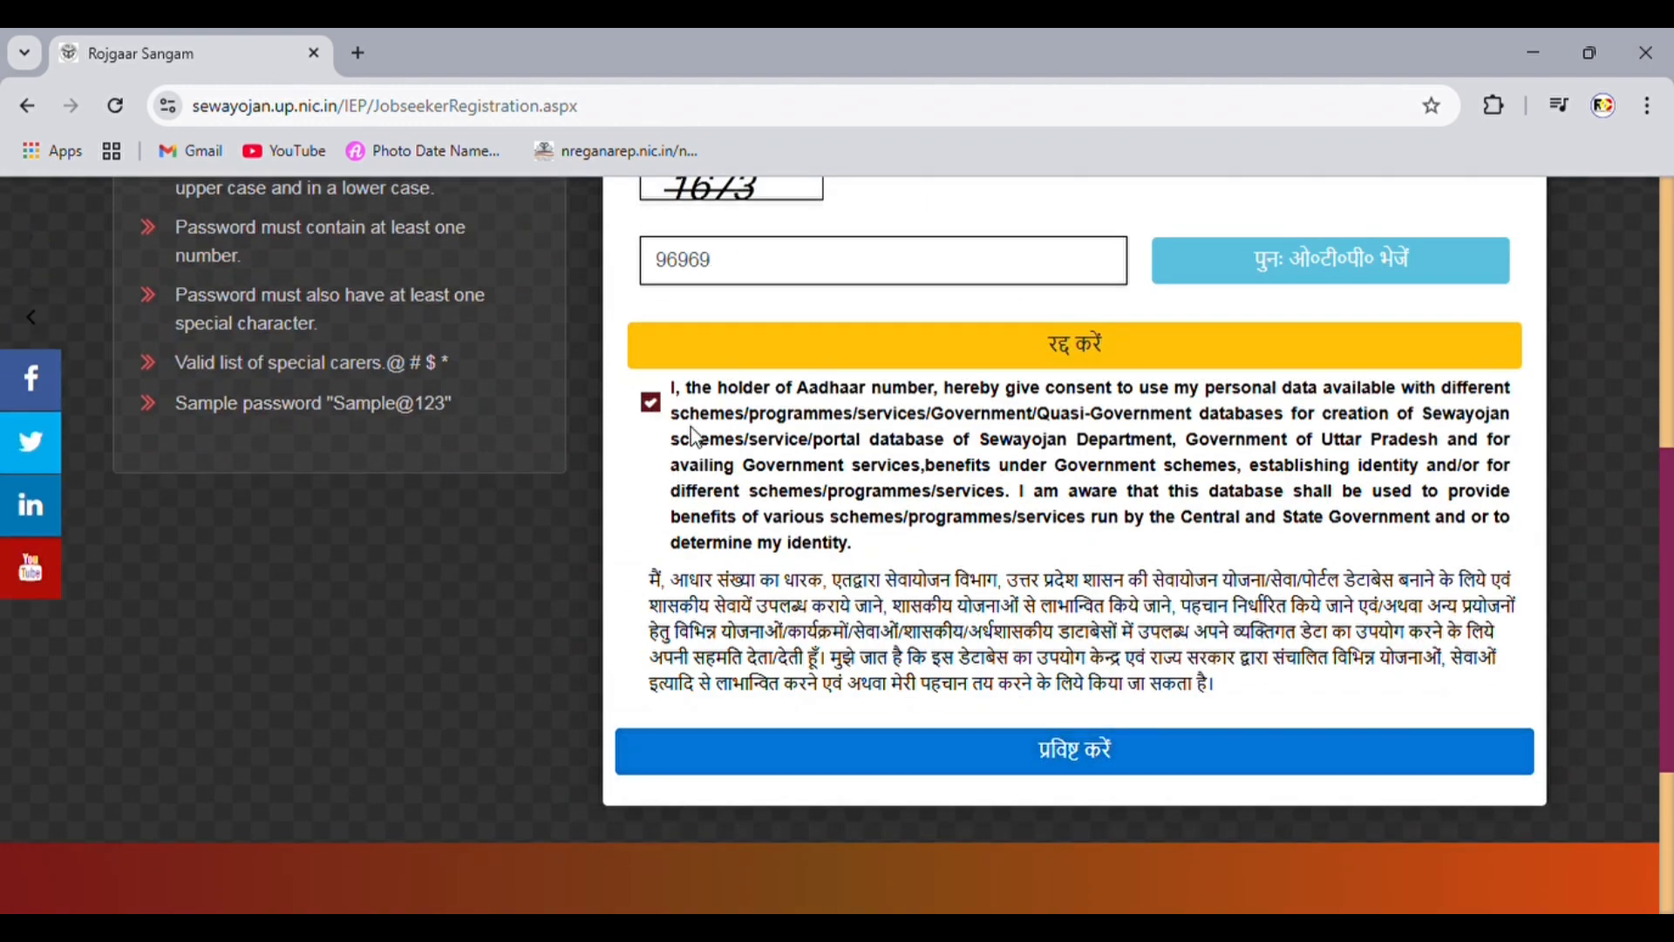
pyautogui.click(1081, 756)
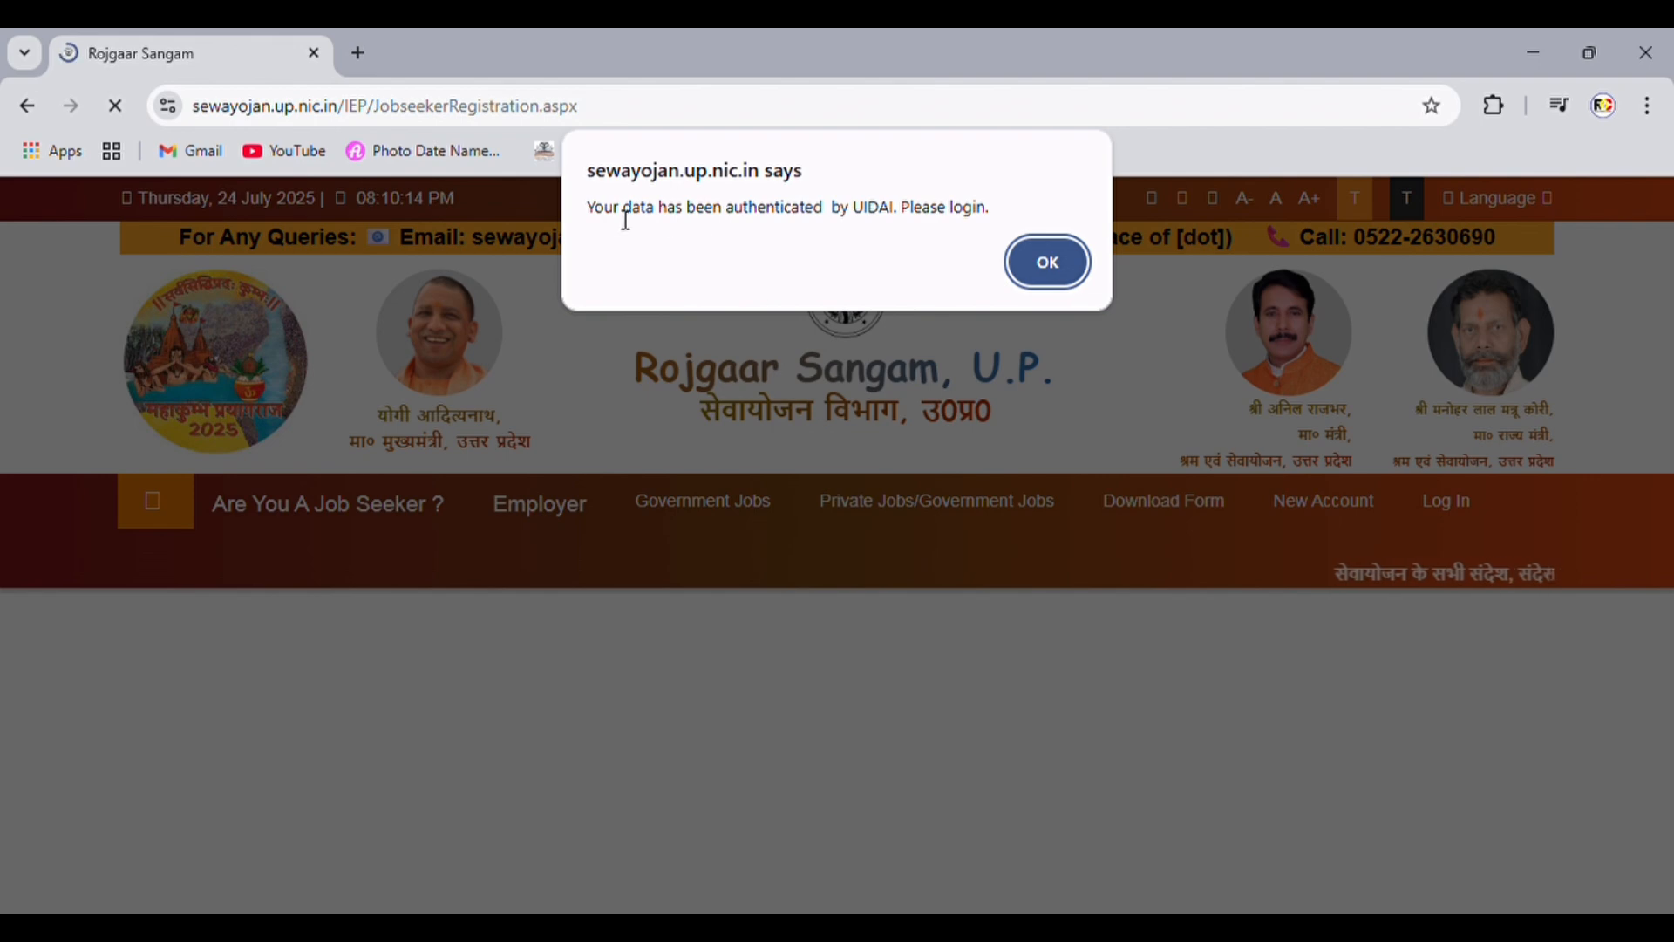
# Acknowledge the UIDAI authentication message and go through the jobseeker login form
pyautogui.moveTo(600, 216); pyautogui.dragTo(1006, 223)
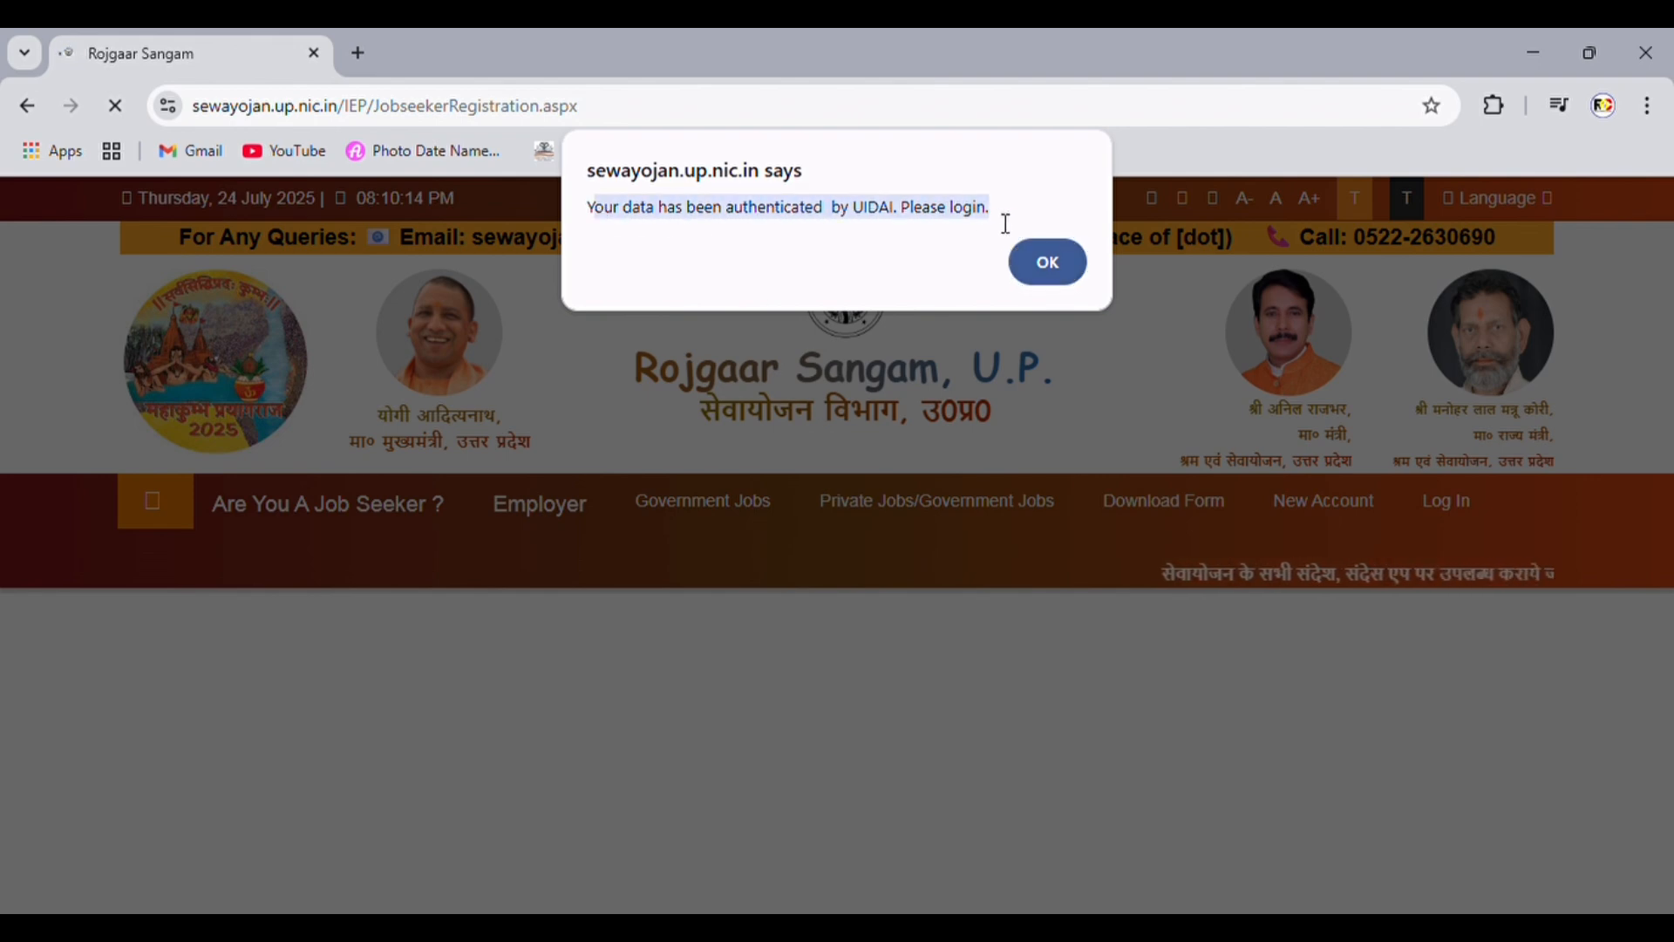
pyautogui.click(1050, 262)
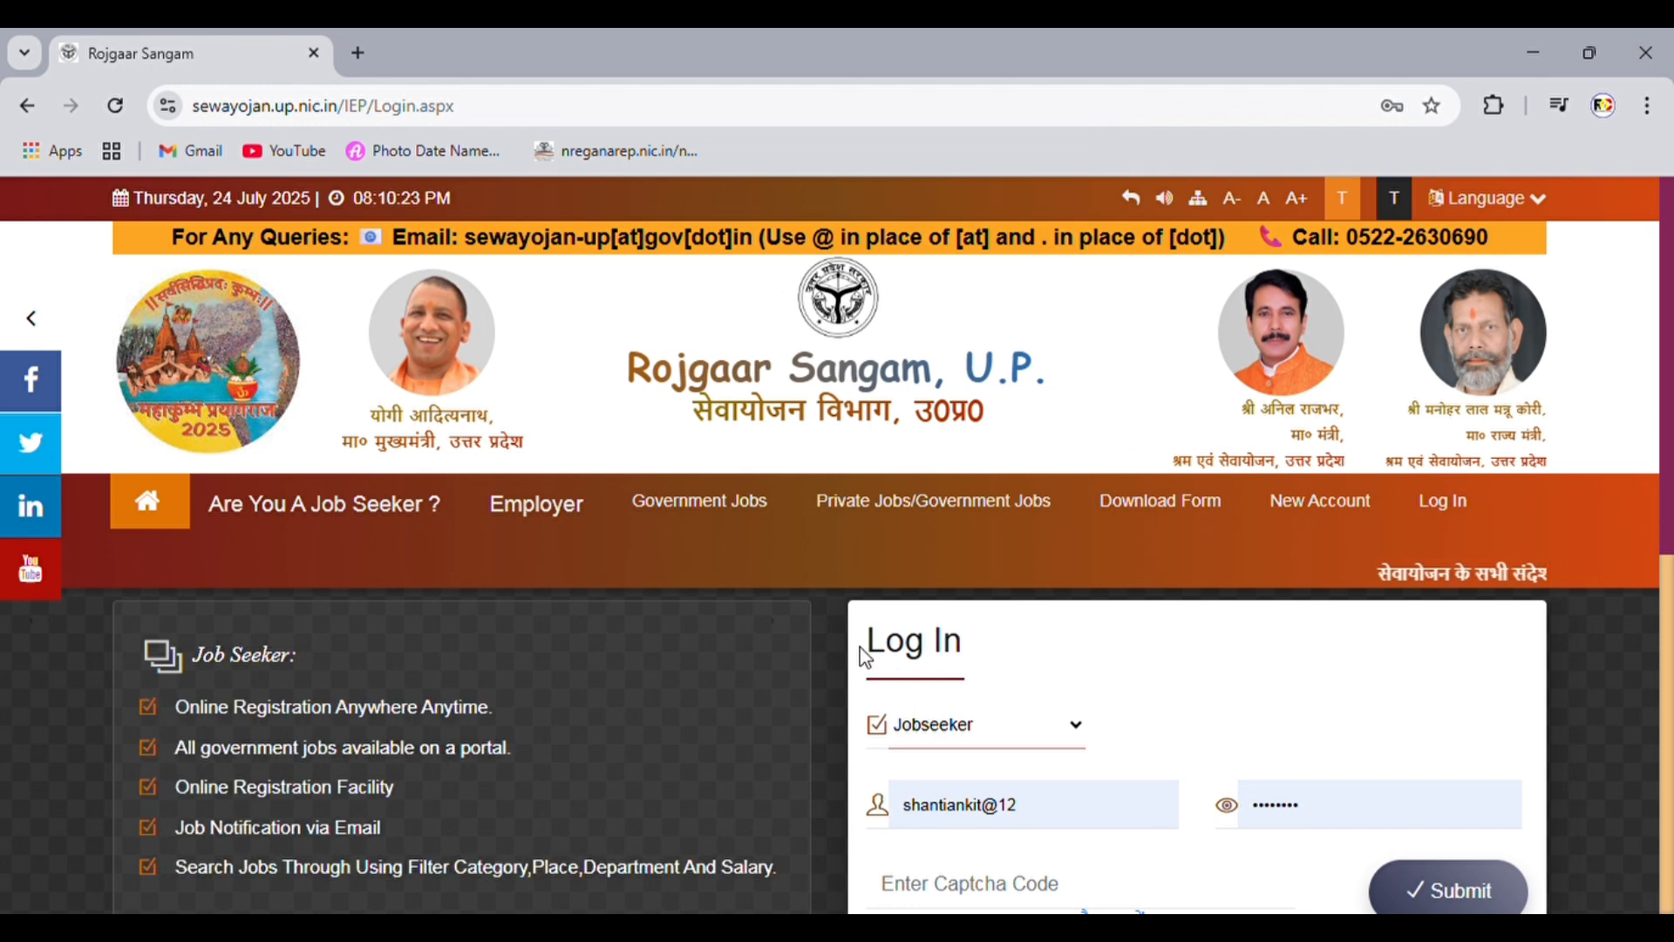
pyautogui.moveTo(866, 658); pyautogui.dragTo(1008, 655)
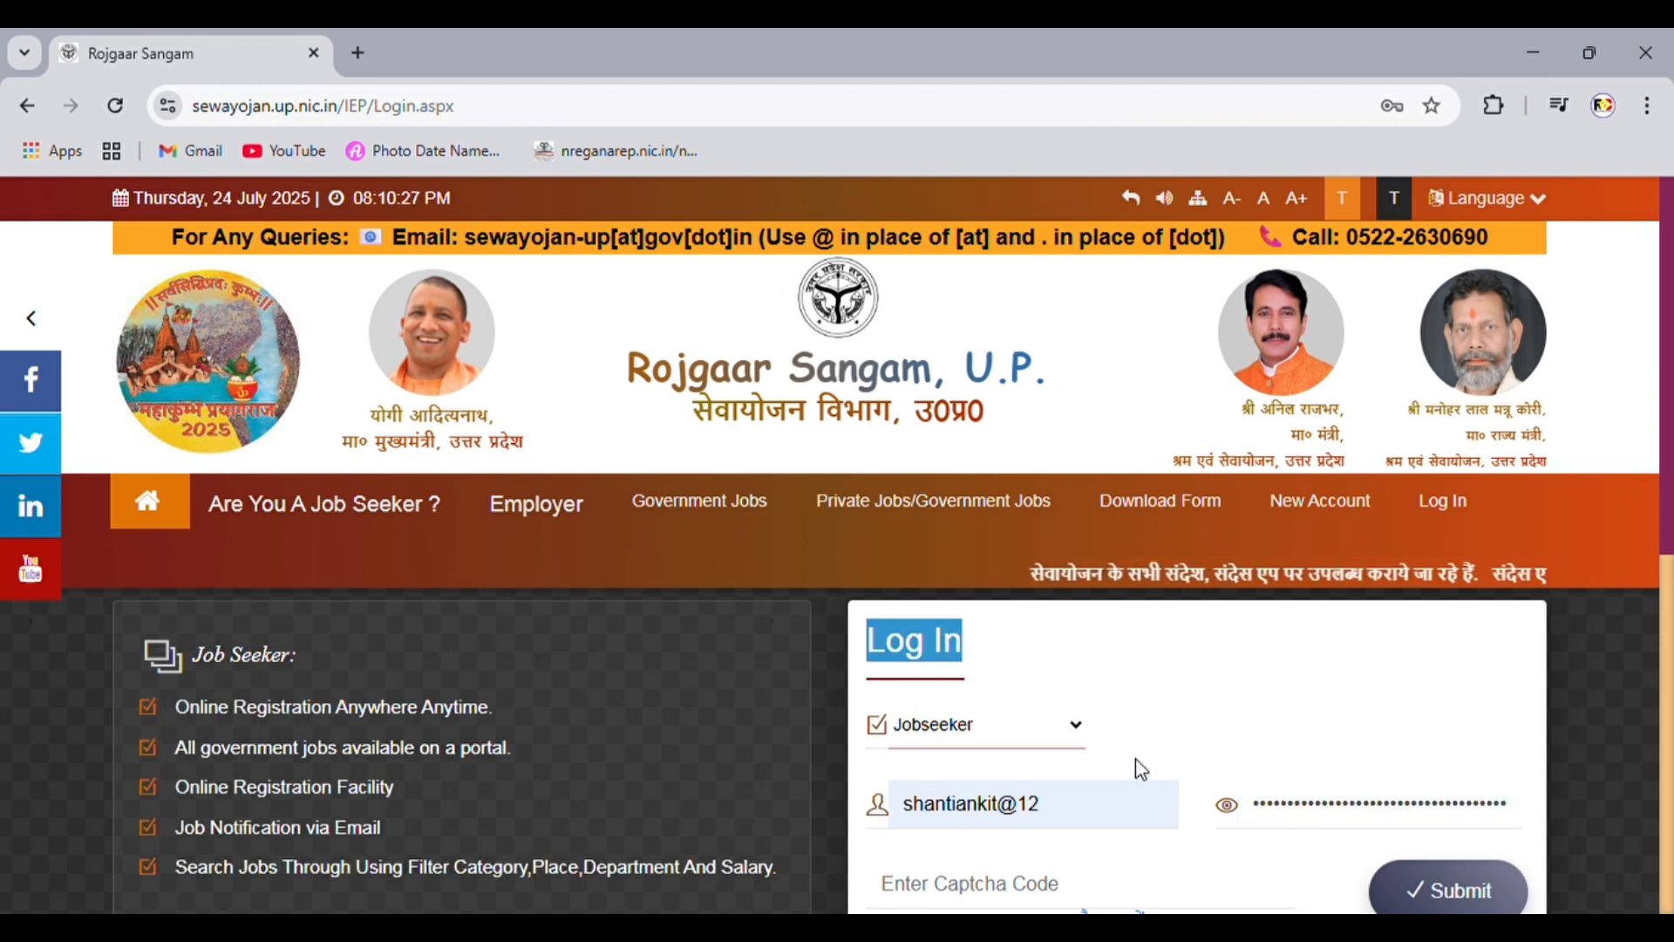
pyautogui.scroll(-3, 1141, 770)
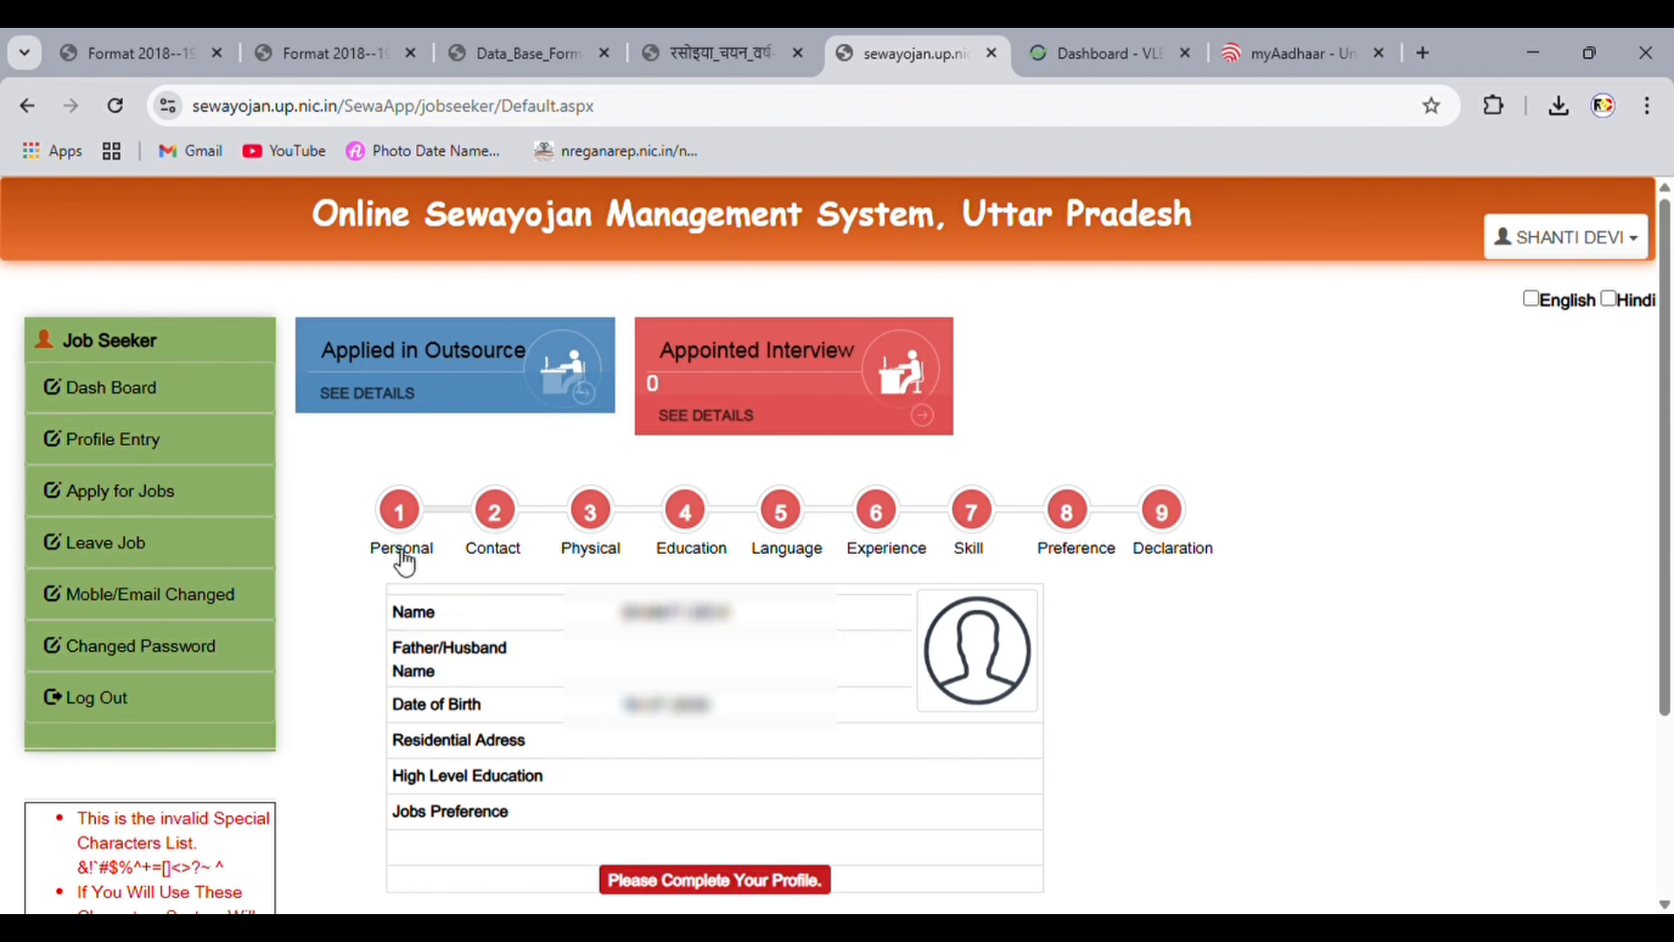
# Review the nine profile sections from Personal to Declaration on the dashboard and switch the portal language to Hindi
pyautogui.moveTo(491, 565); pyautogui.dragTo(698, 565)
pyautogui.moveTo(804, 565); pyautogui.dragTo(903, 565)
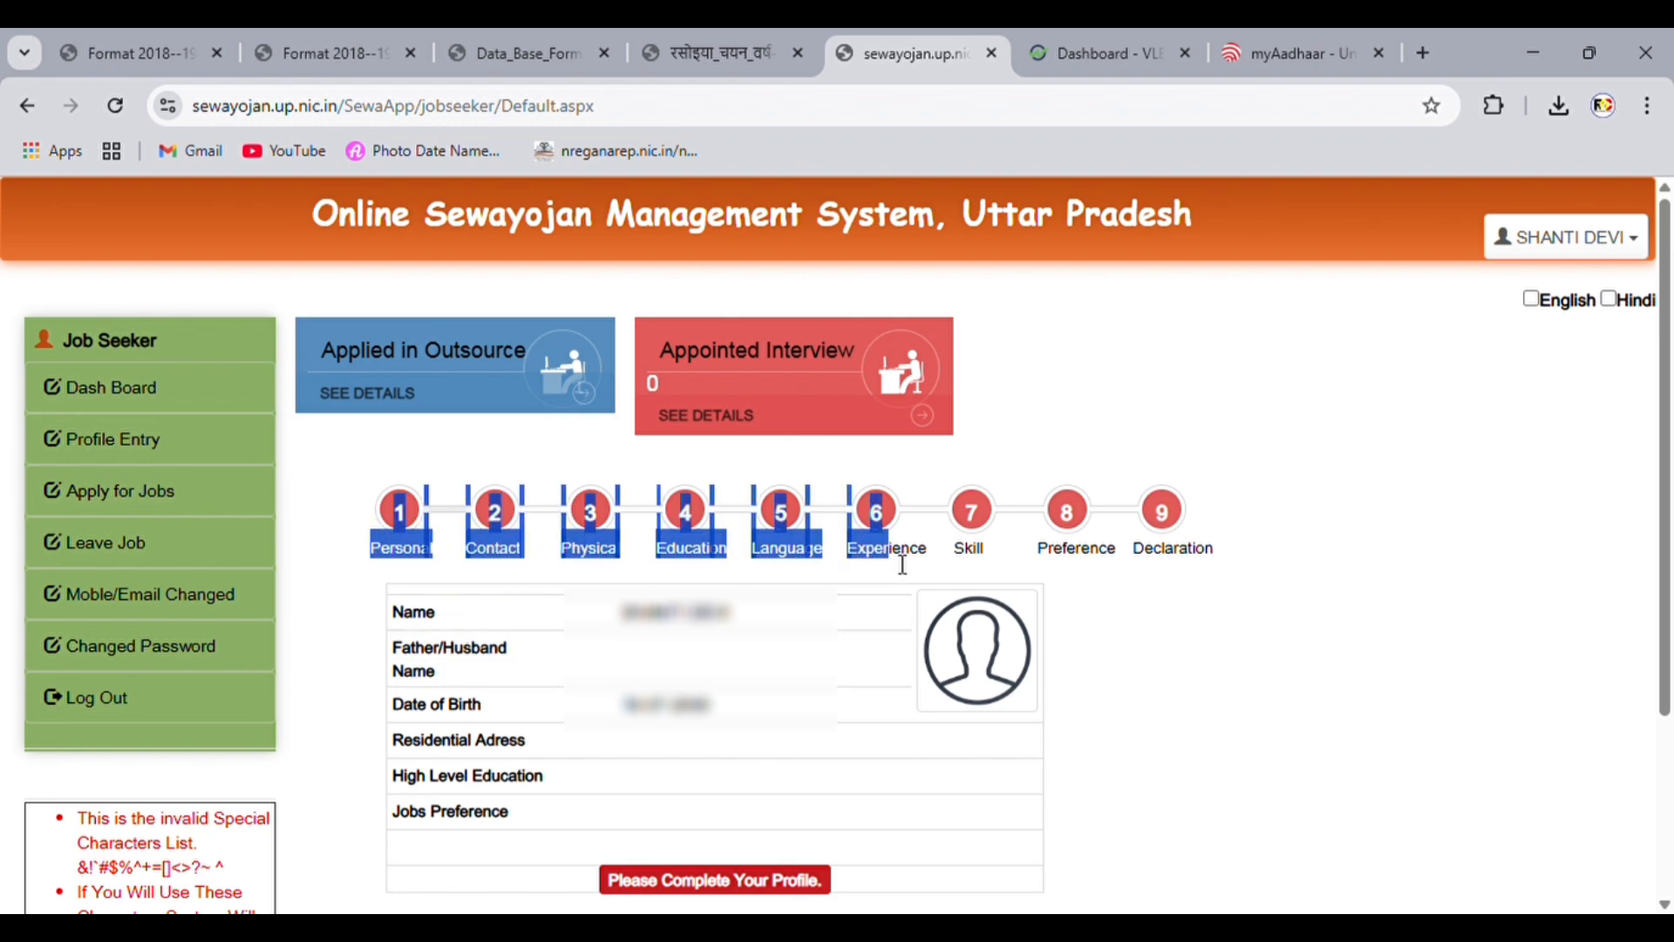
pyautogui.moveTo(1057, 565); pyautogui.dragTo(1158, 561)
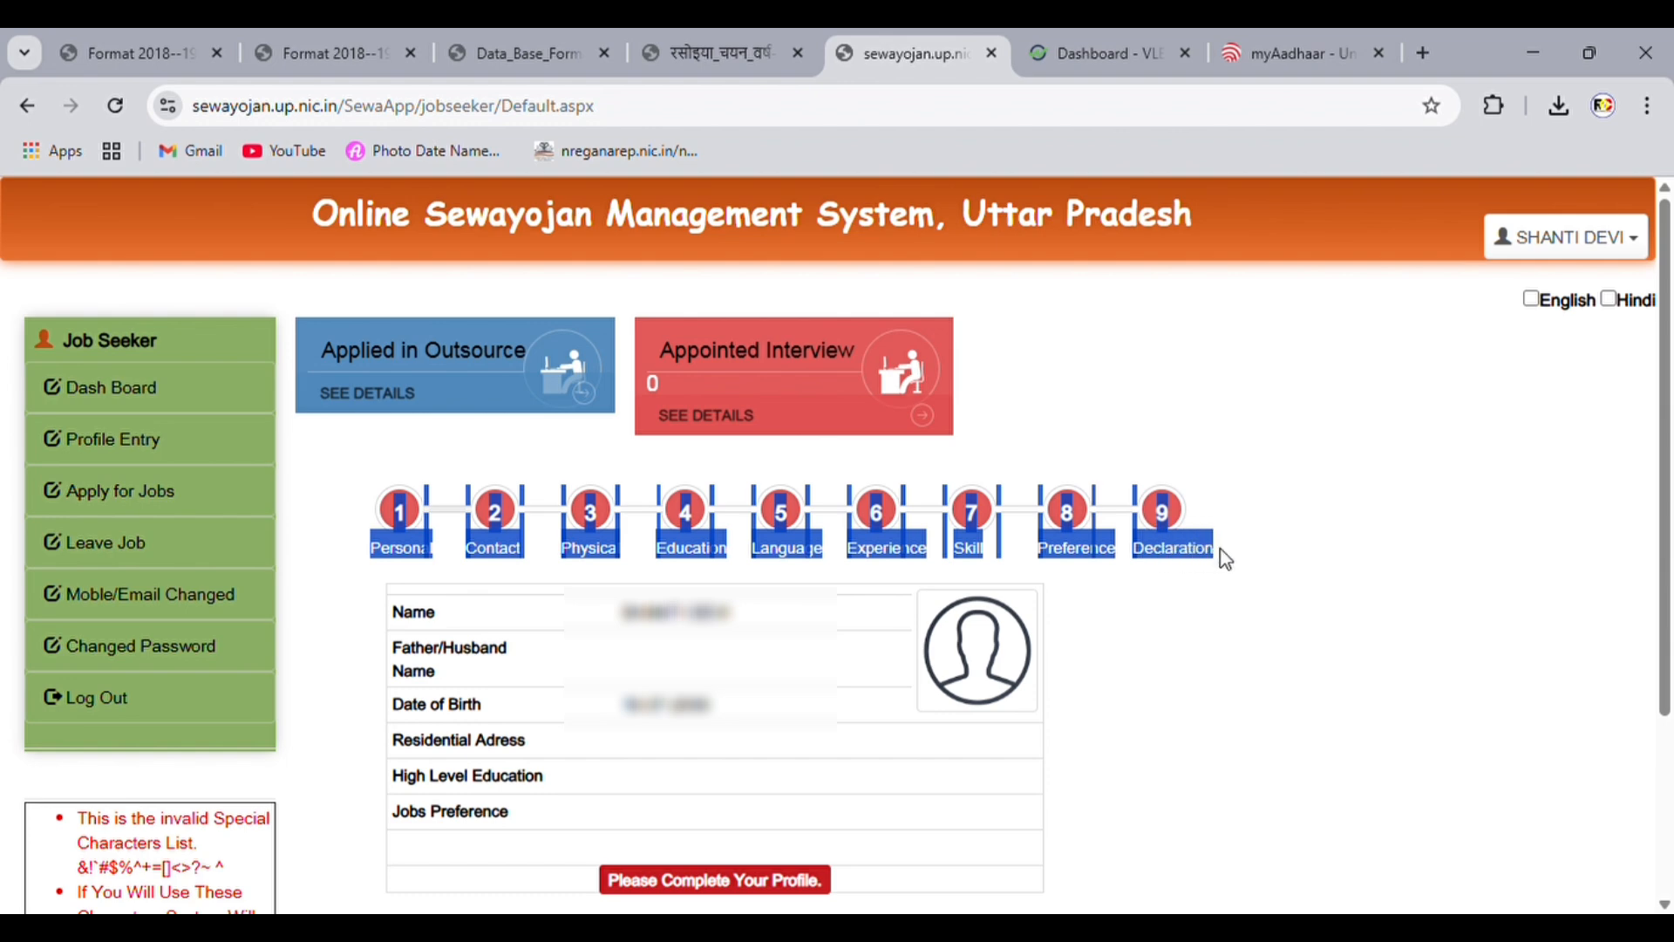
pyautogui.click(1258, 541)
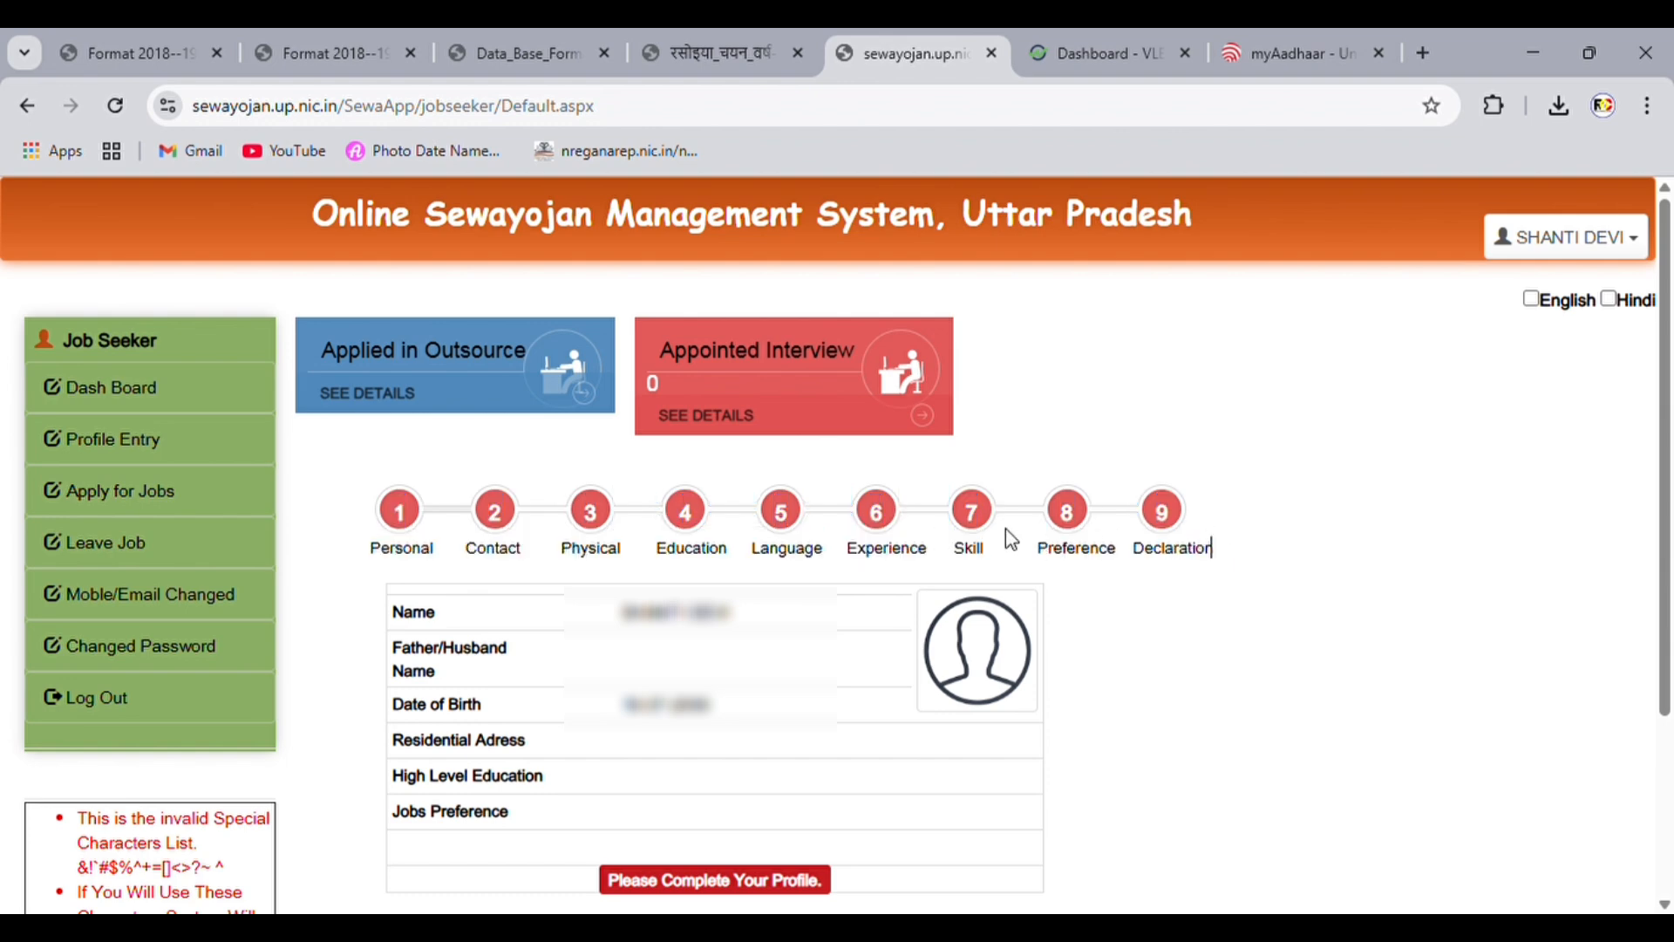
pyautogui.click(1611, 301)
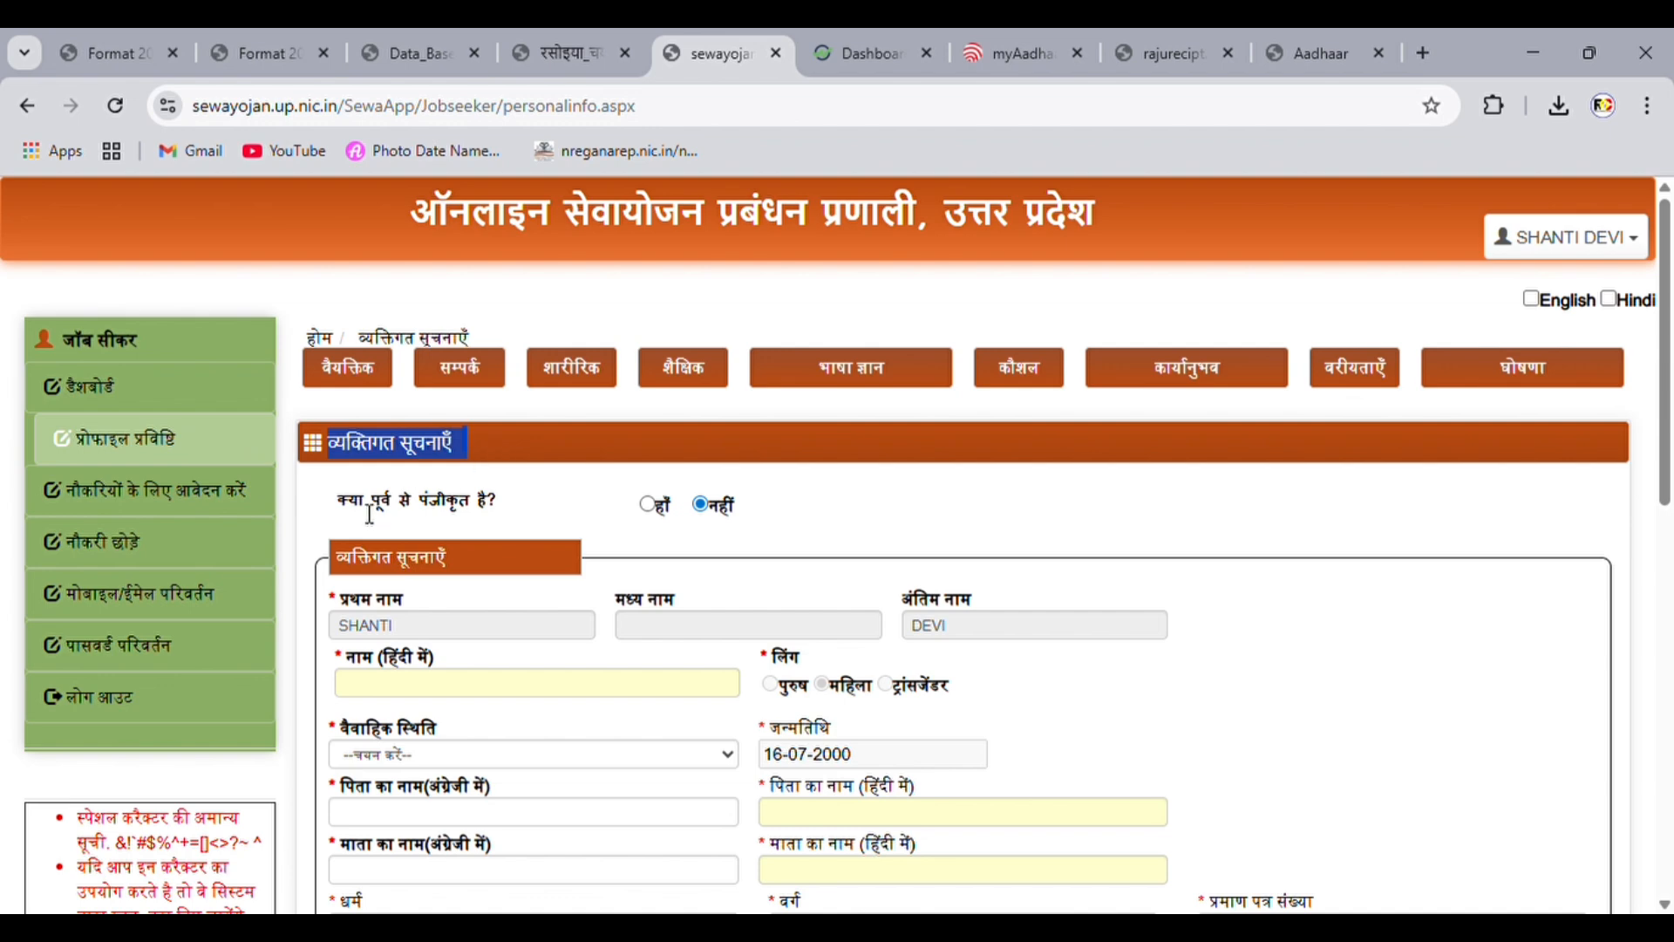
# Examine the personal information form's prior-registration question and its name, Hindi name, gender and marital status fields
pyautogui.moveTo(353, 513); pyautogui.dragTo(528, 530)
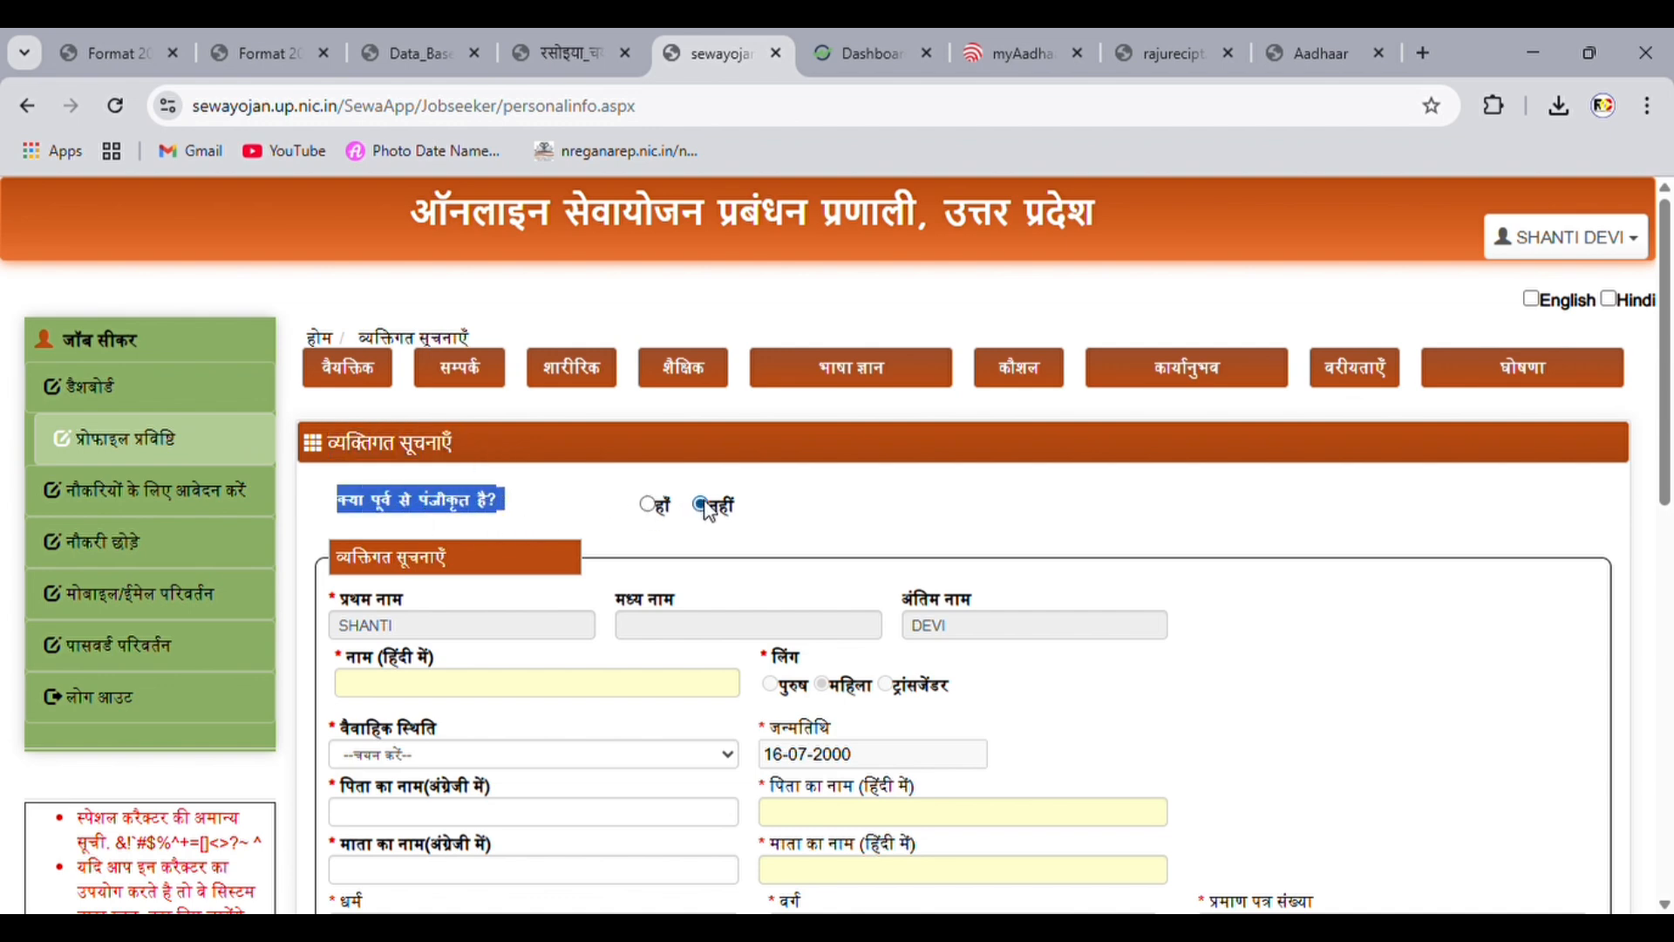
pyautogui.click(765, 526)
pyautogui.moveTo(353, 563); pyautogui.dragTo(478, 575)
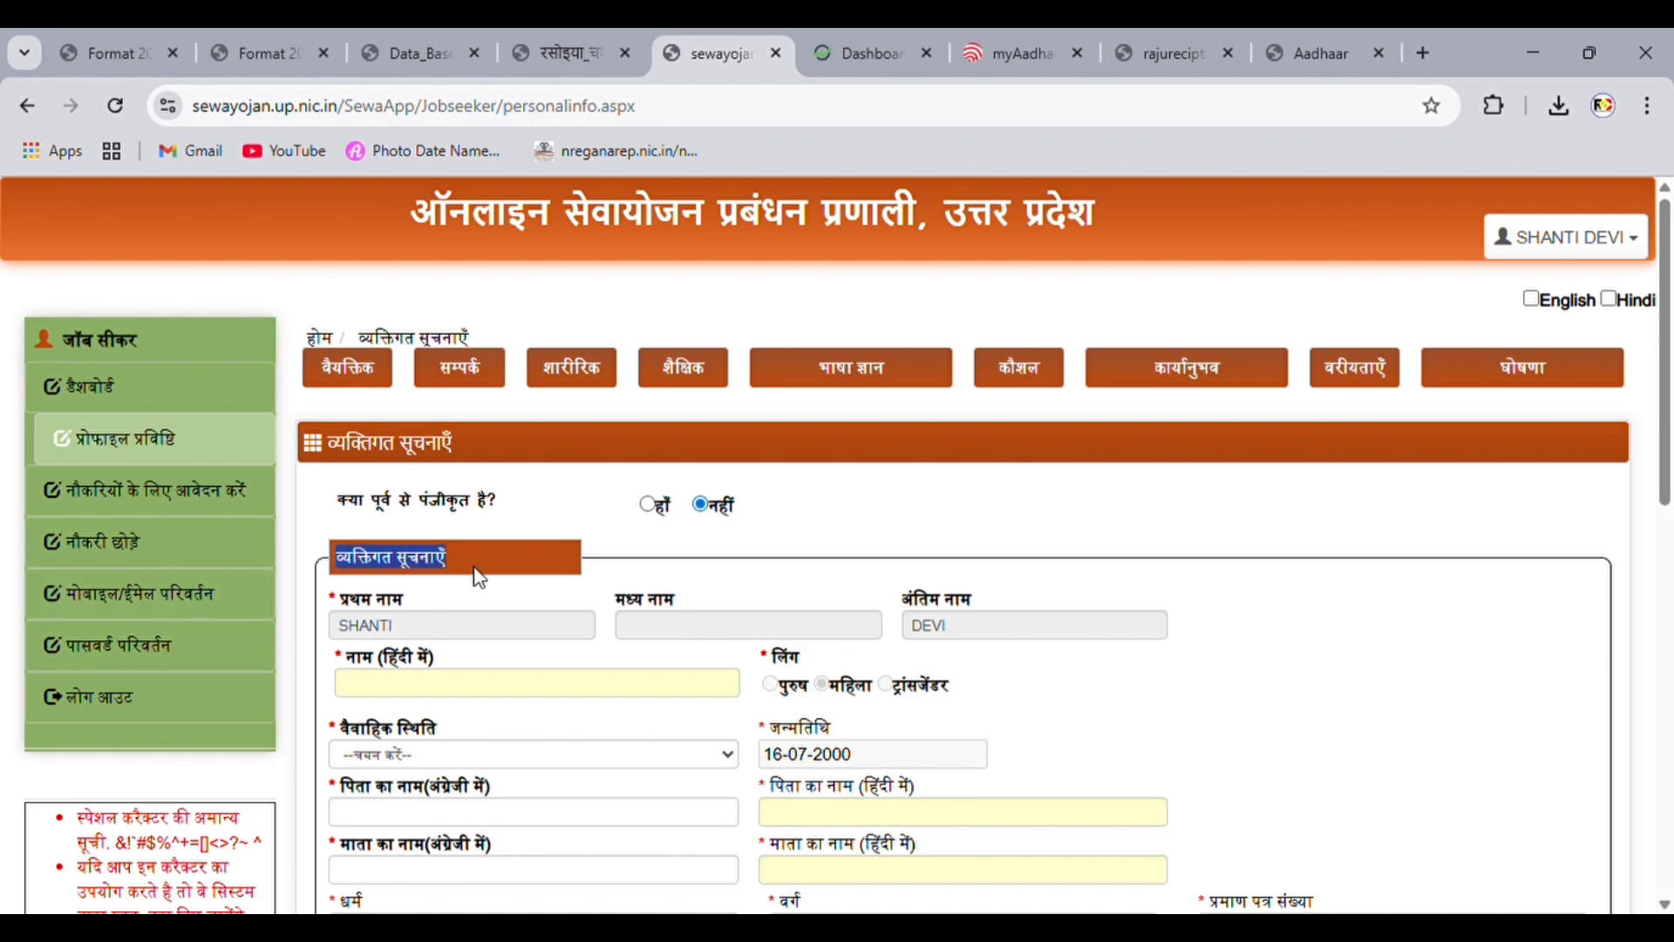
pyautogui.moveTo(342, 600); pyautogui.dragTo(608, 613)
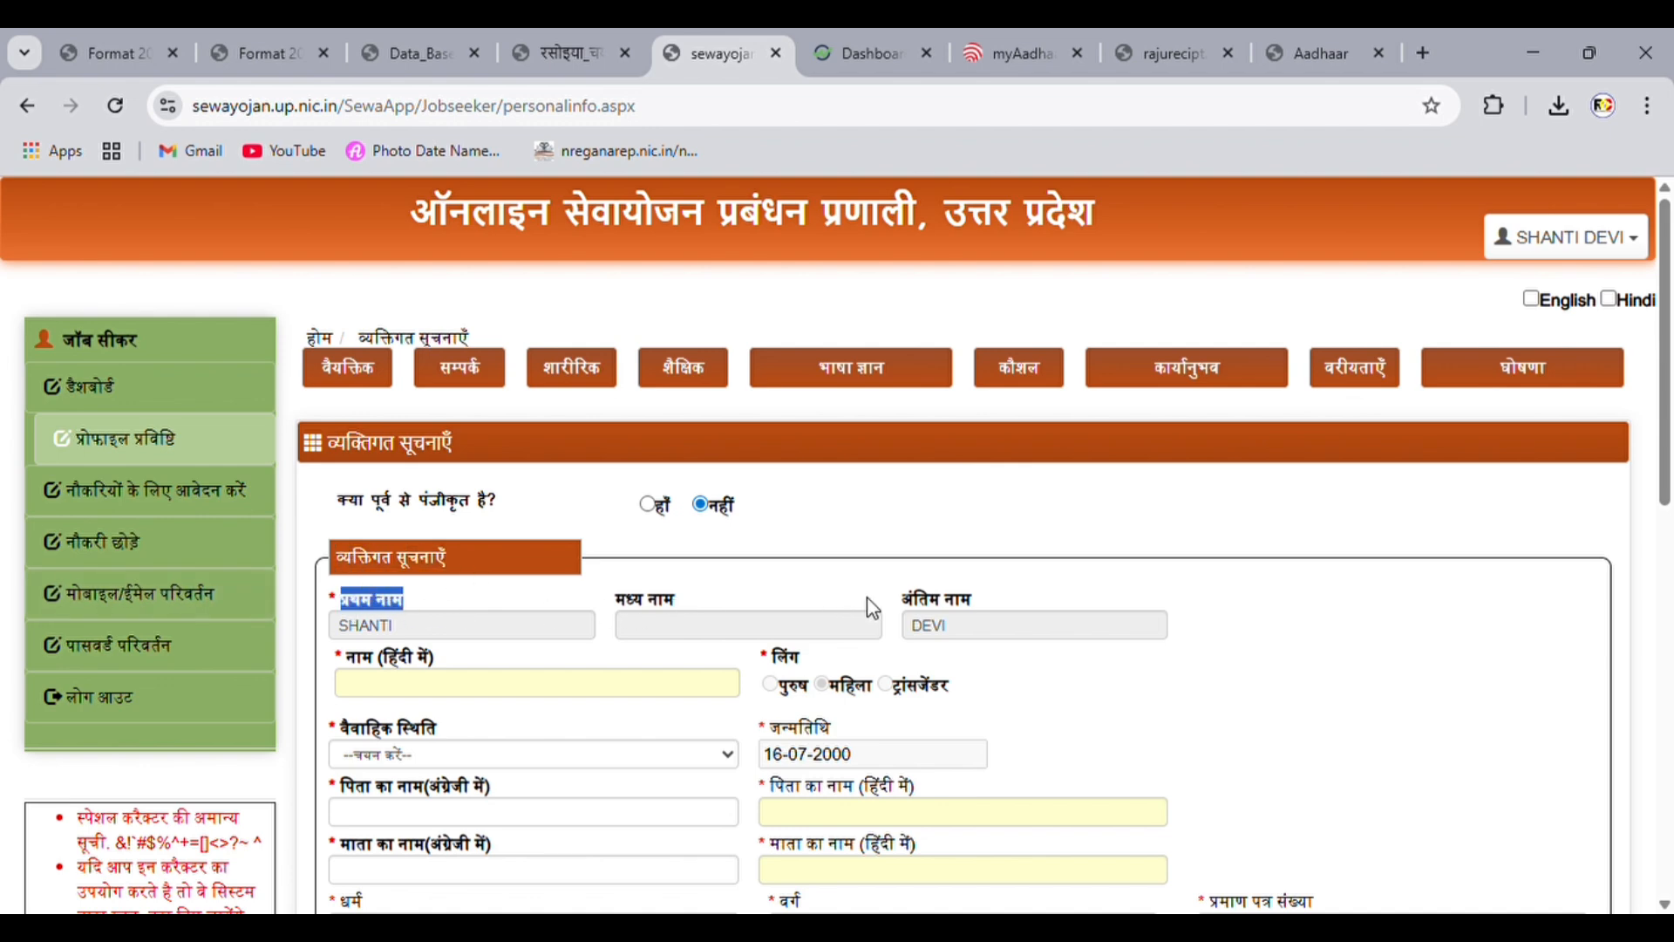
pyautogui.moveTo(898, 600); pyautogui.dragTo(998, 608)
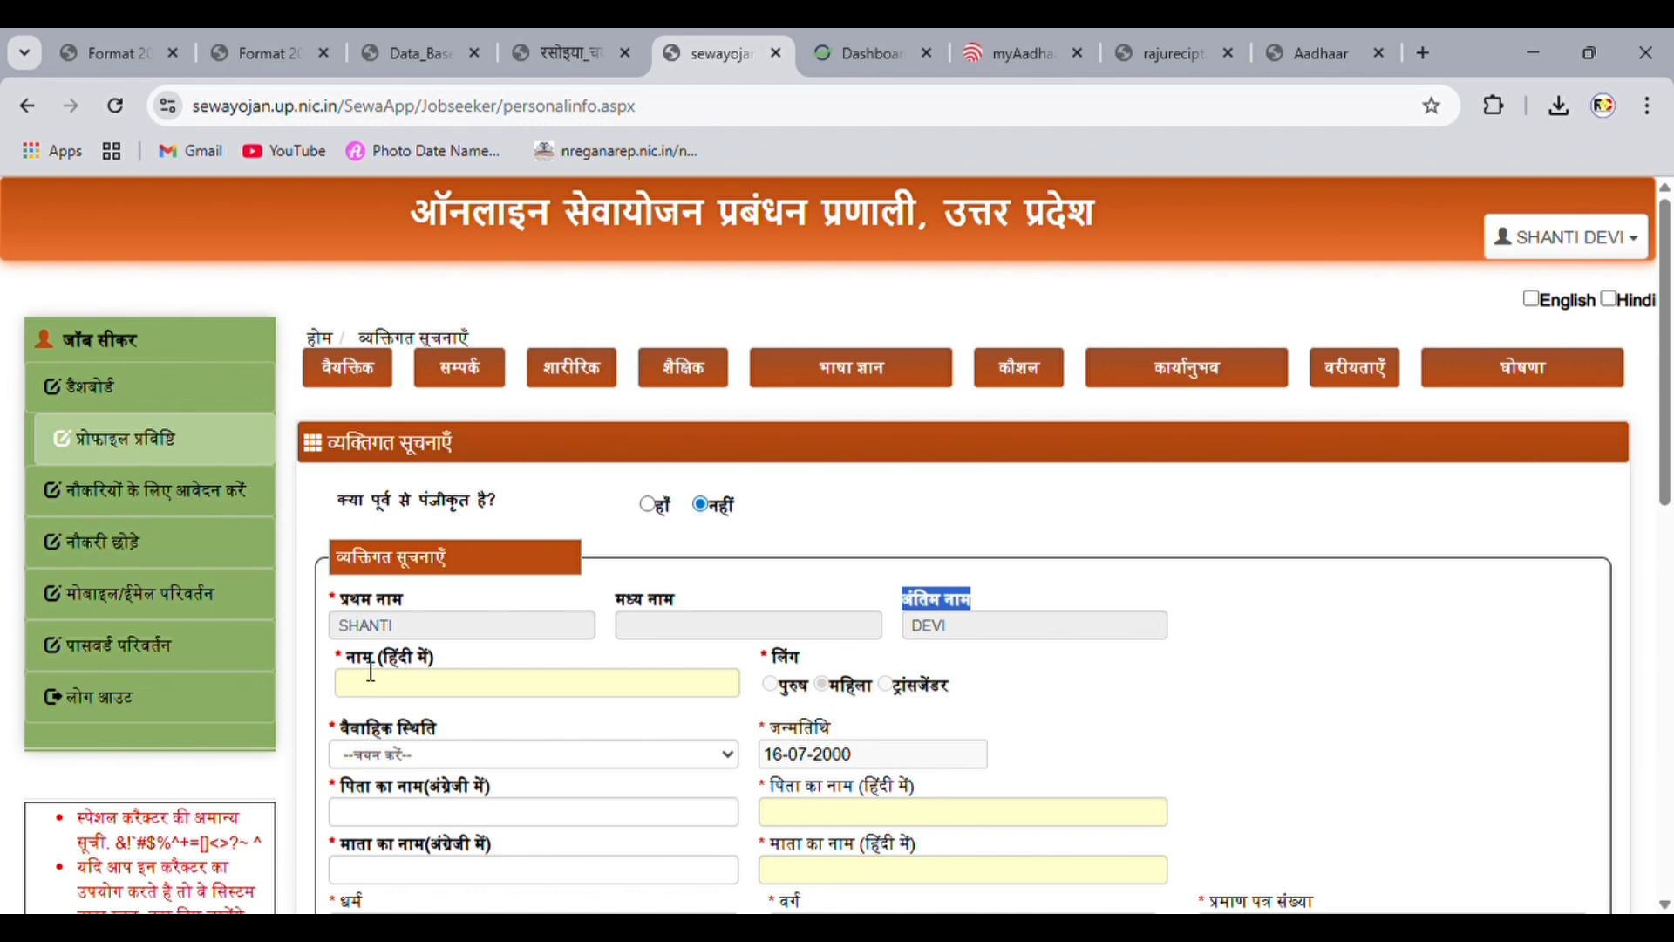
pyautogui.moveTo(371, 672); pyautogui.dragTo(488, 676)
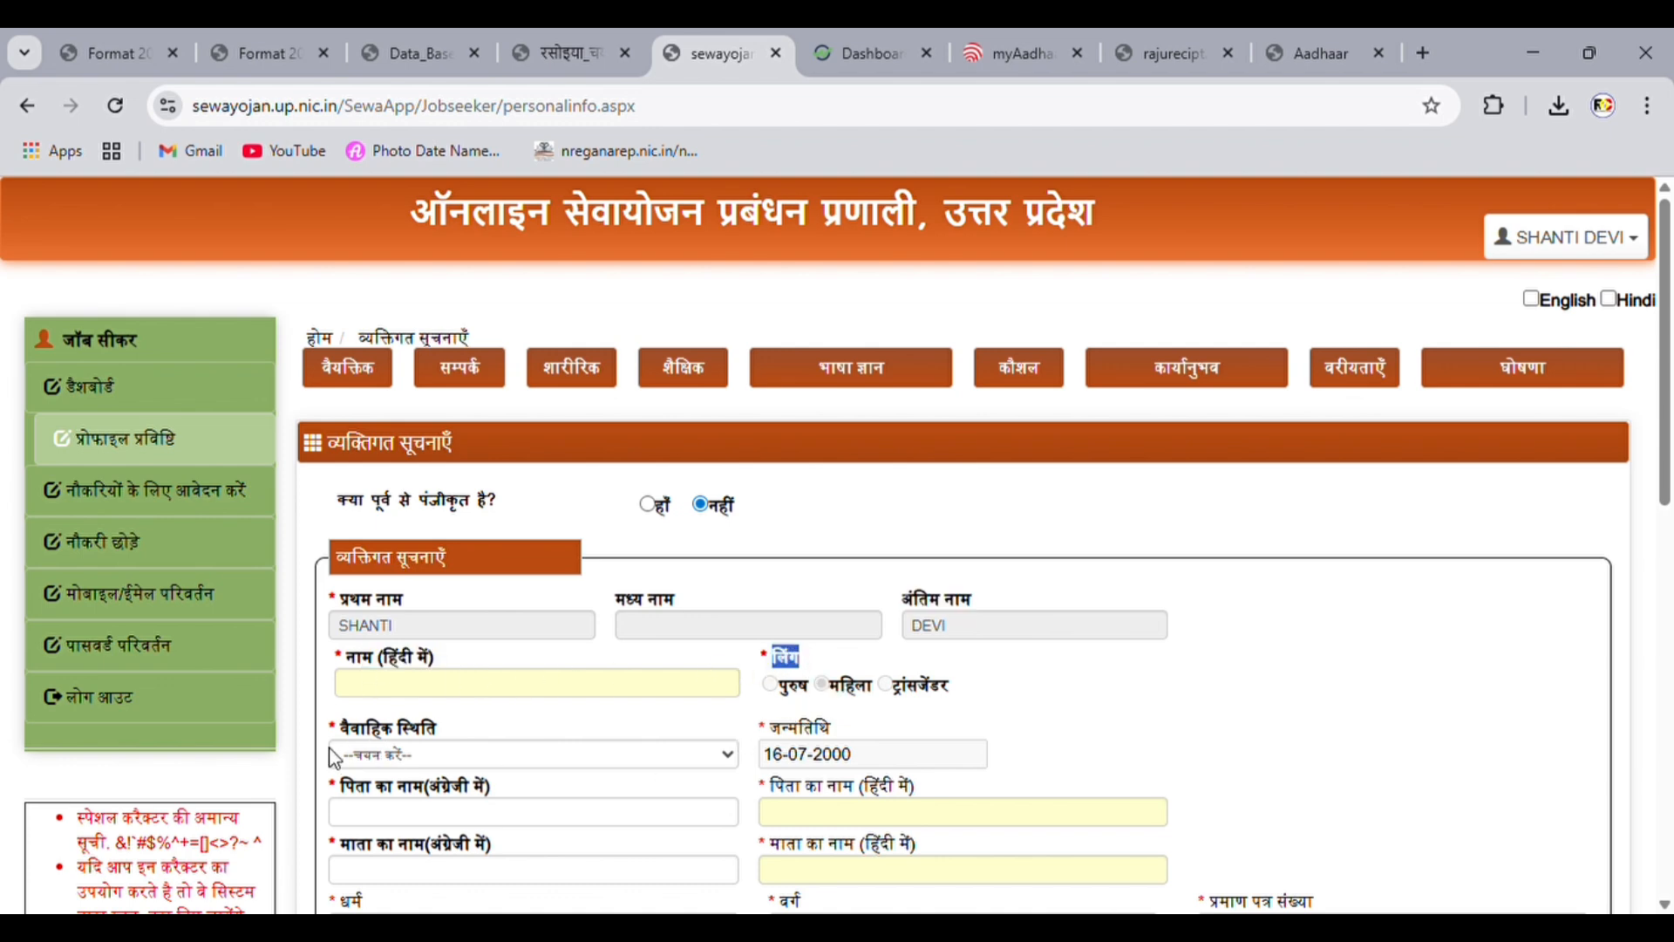
pyautogui.moveTo(352, 729); pyautogui.dragTo(431, 761)
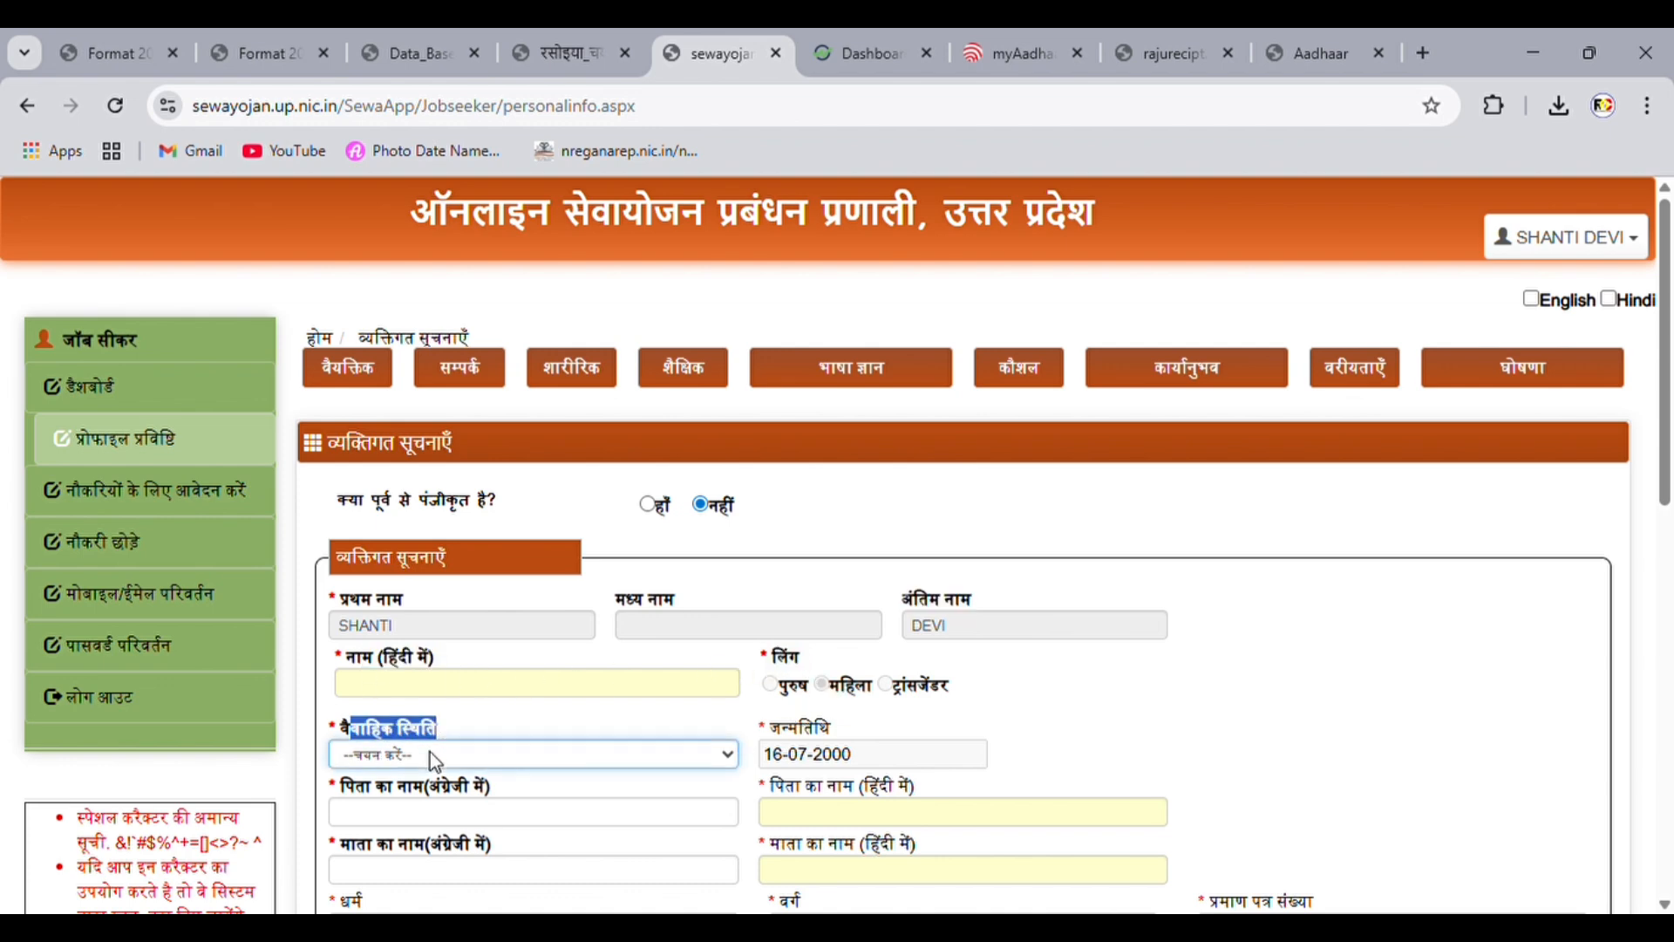
# Set the marital status to विवाहित and examine the mother's and husband's name fields in English and Hindi
pyautogui.click(432, 633)
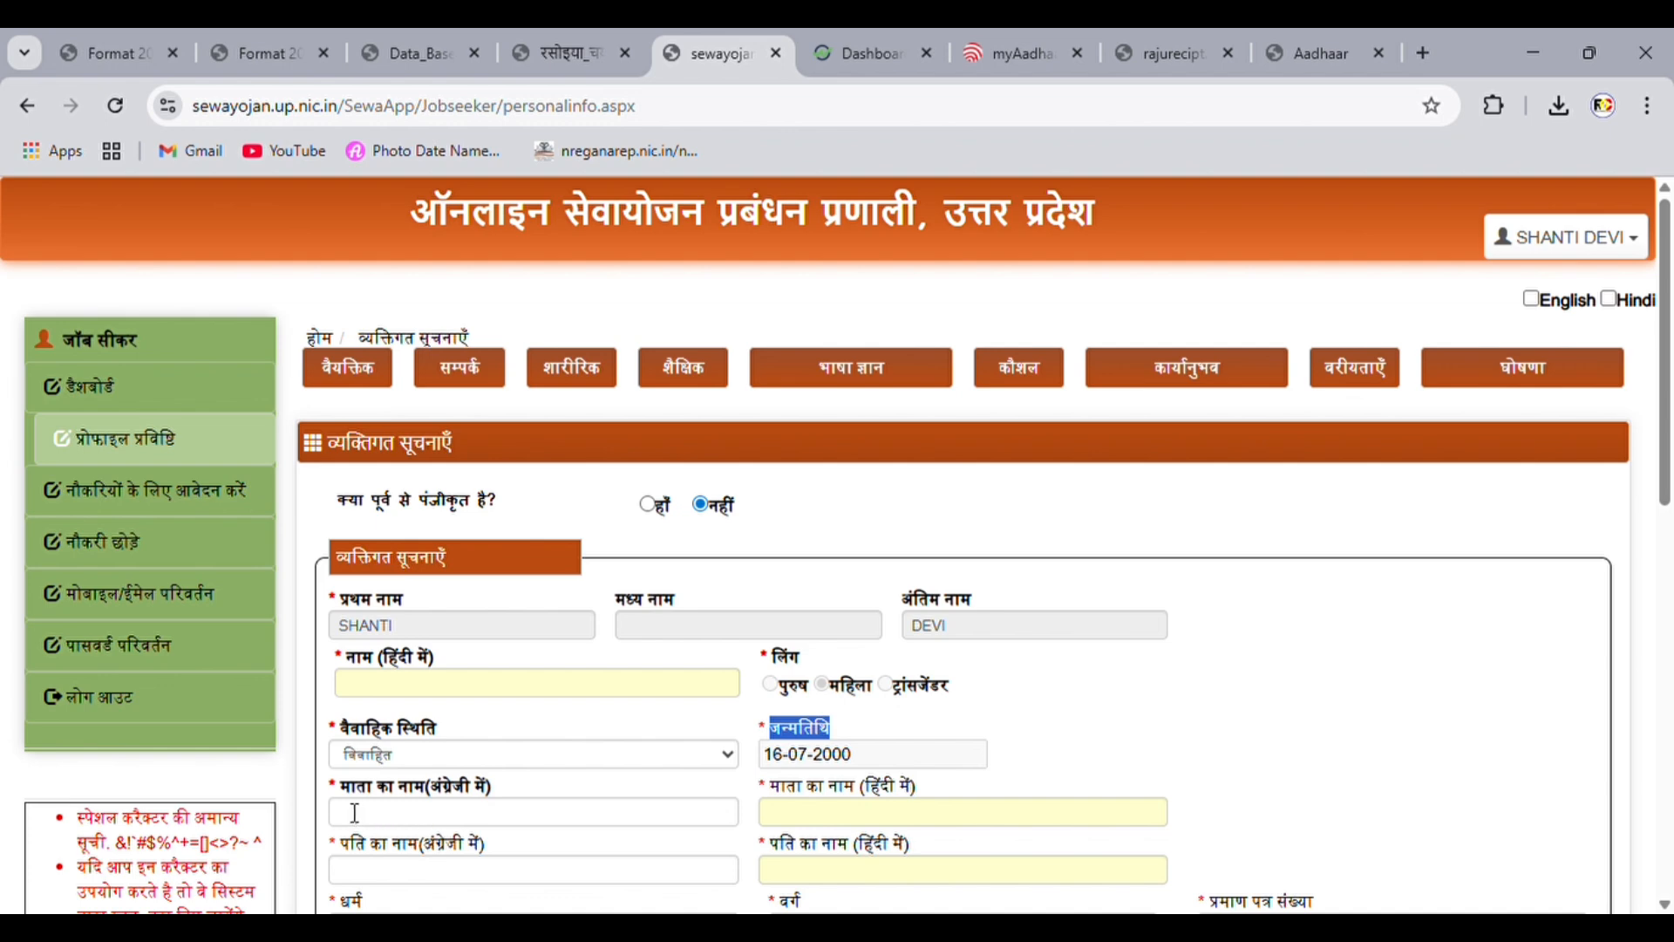
pyautogui.click(528, 810)
pyautogui.moveTo(427, 787); pyautogui.dragTo(493, 788)
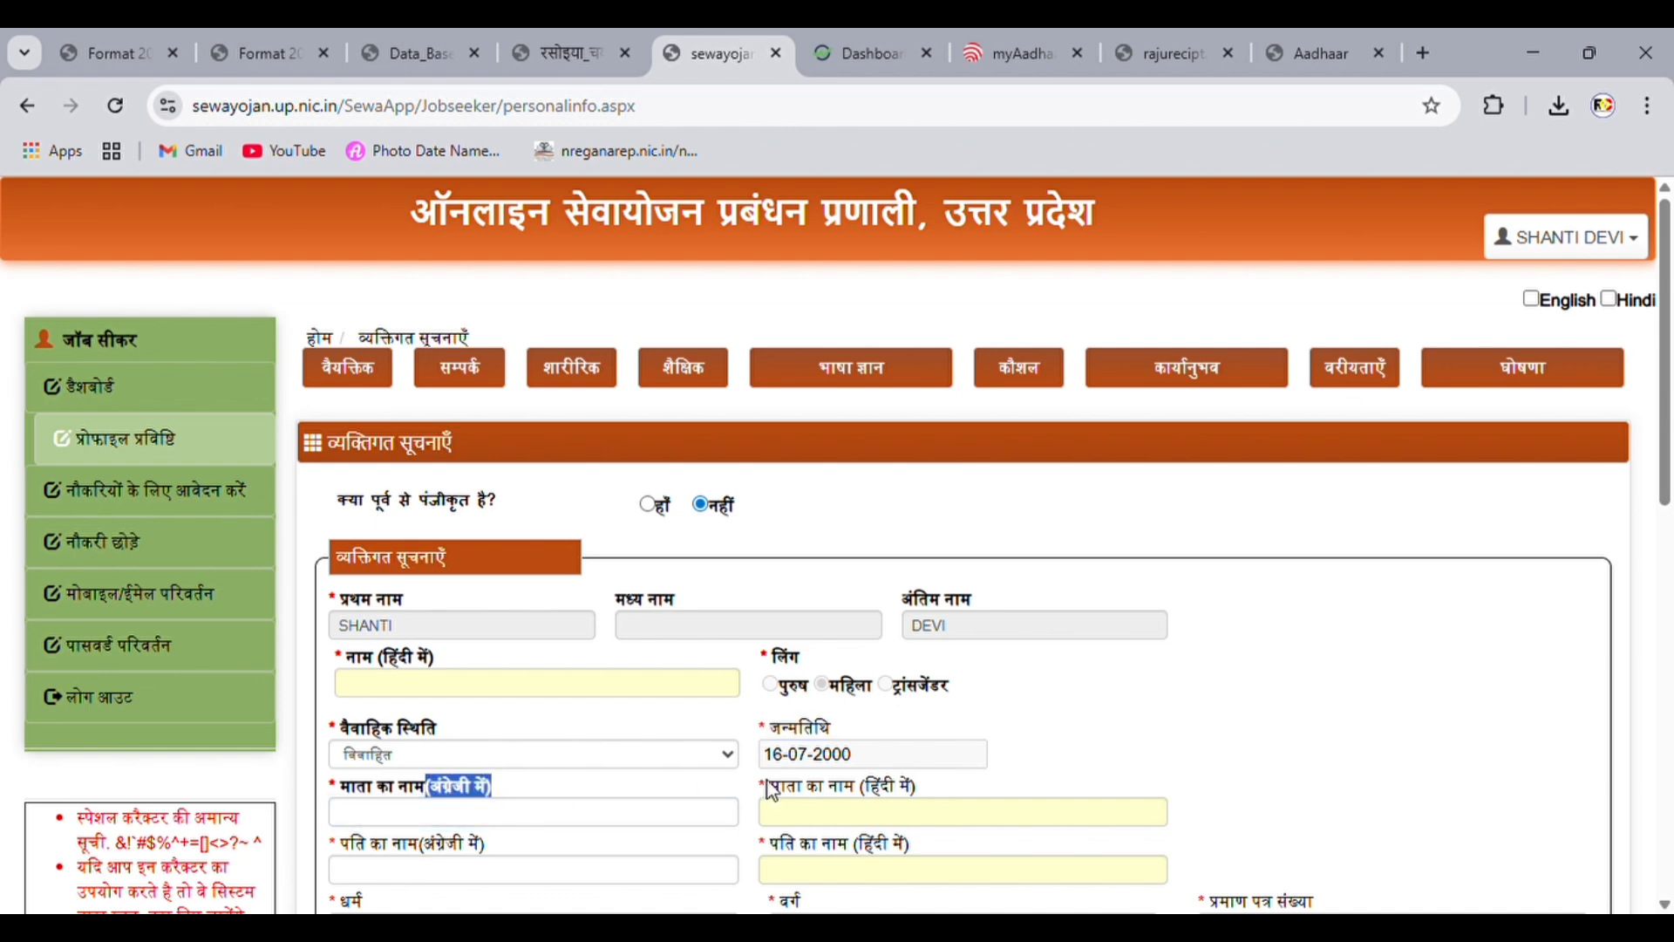
pyautogui.moveTo(771, 791); pyautogui.dragTo(938, 793)
pyautogui.moveTo(342, 842); pyautogui.dragTo(500, 860)
pyautogui.moveTo(765, 848); pyautogui.dragTo(918, 840)
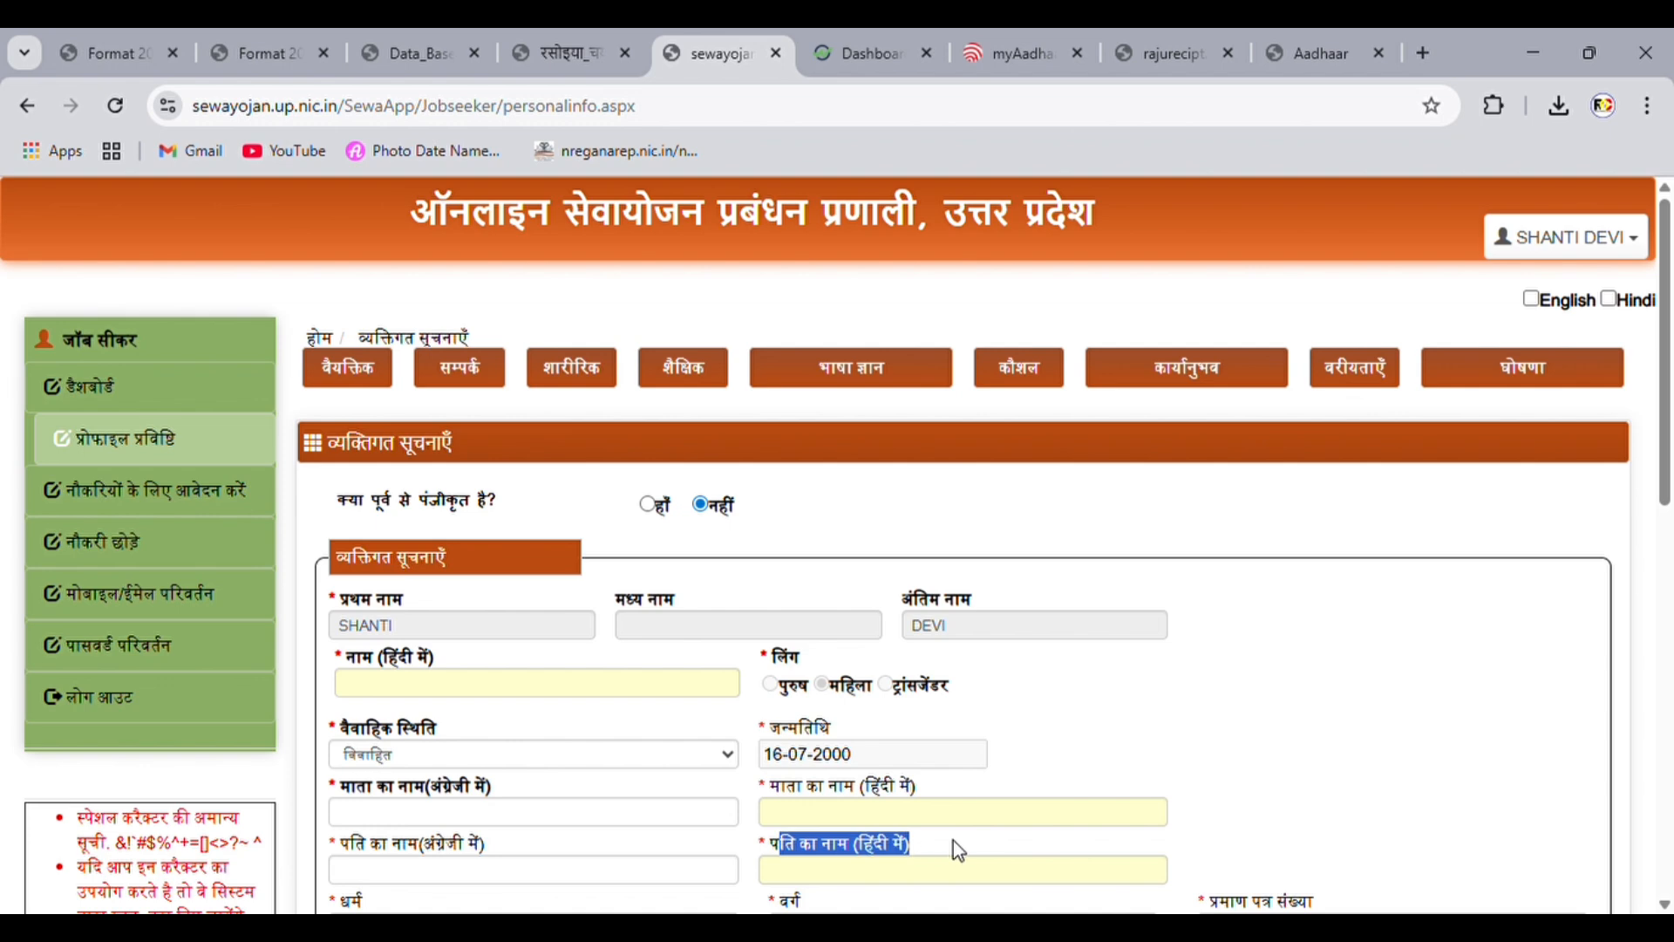
# Set the religion to हिन्दू and the category to अन्य पिछड़ा वर्ग in the personal information
pyautogui.scroll(-7, 319, 297)
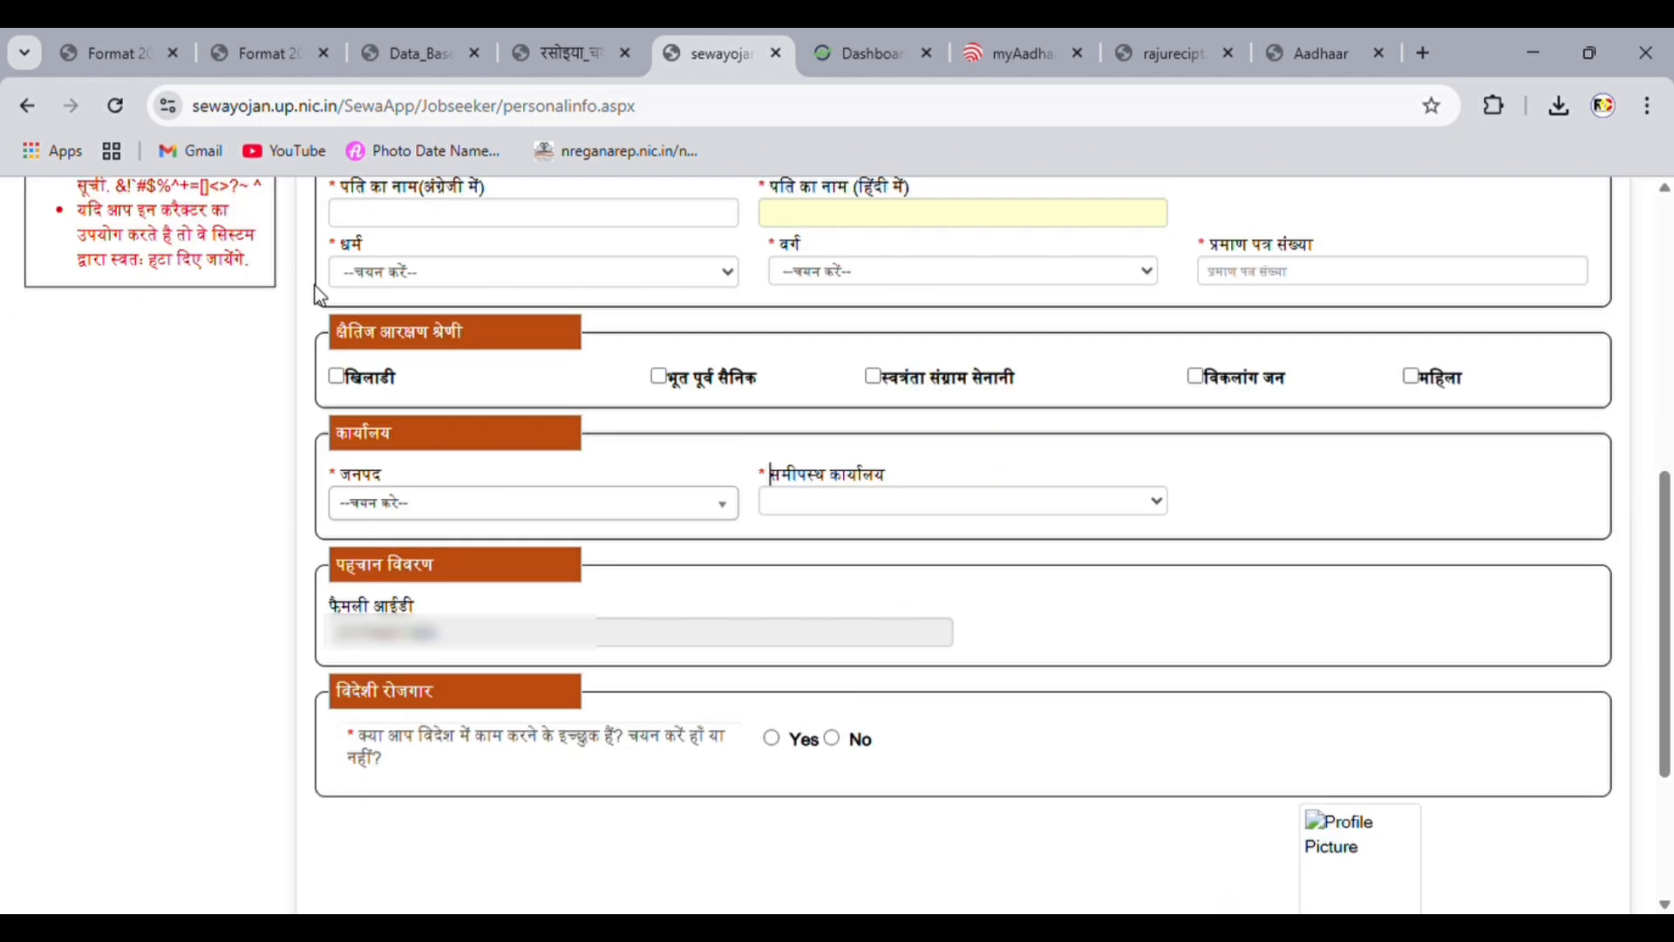
pyautogui.doubleClick(347, 246)
pyautogui.doubleClick(790, 245)
pyautogui.click(1005, 241)
pyautogui.moveTo(1221, 247); pyautogui.dragTo(1320, 251)
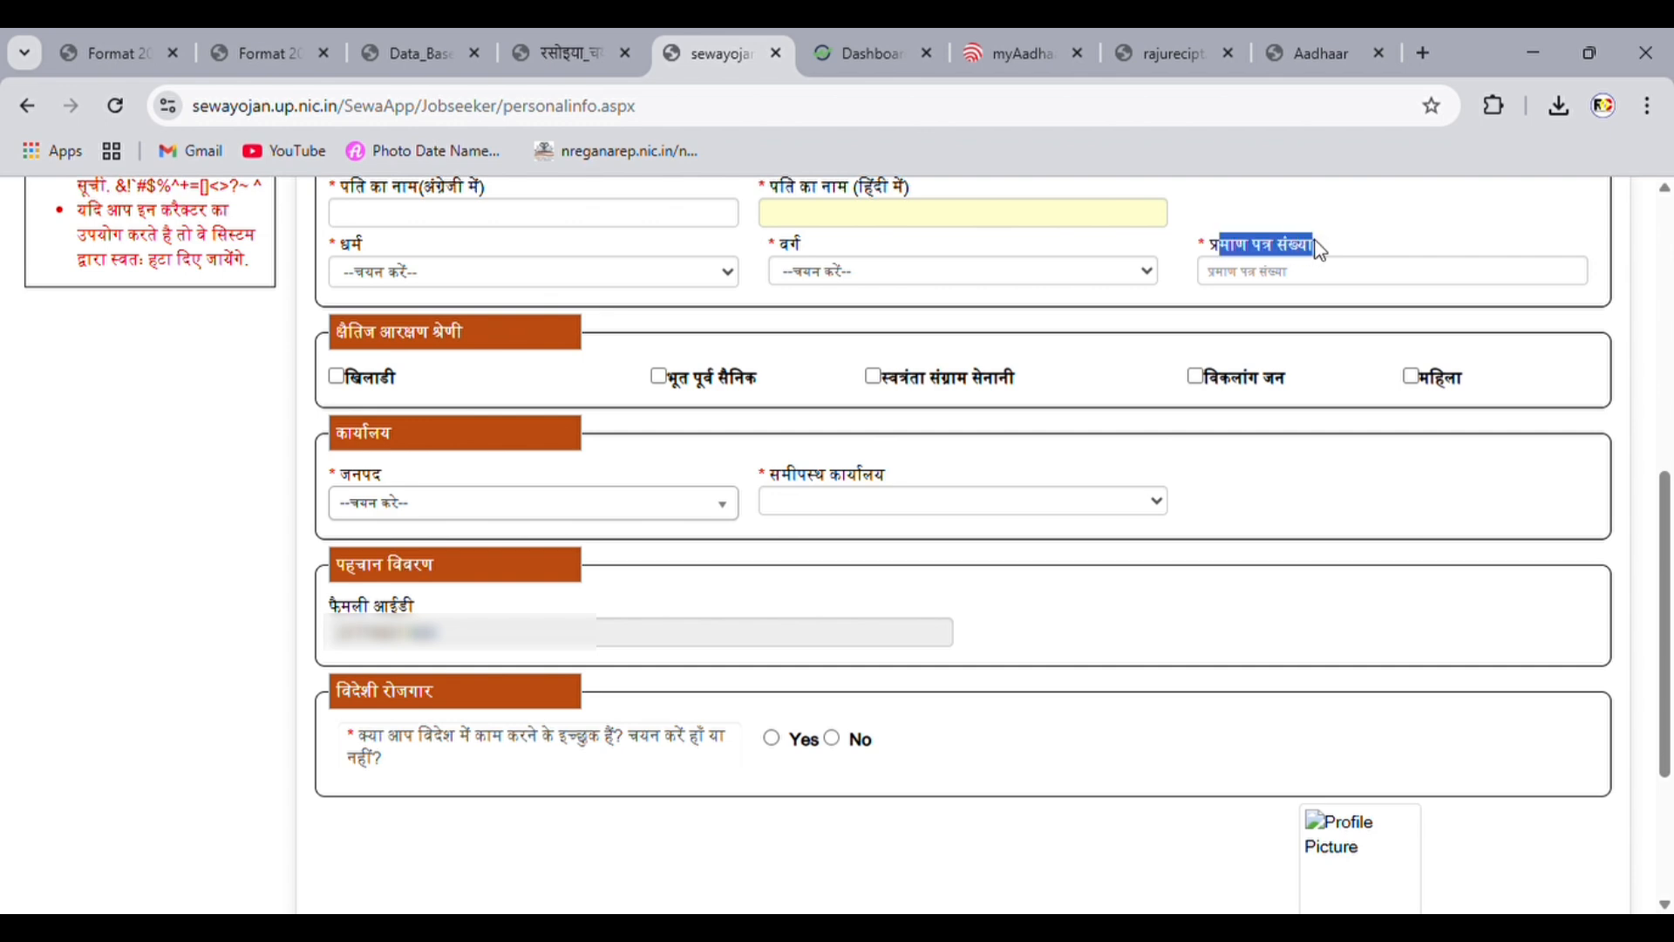
pyautogui.click(458, 271)
pyautogui.click(455, 340)
pyautogui.click(858, 290)
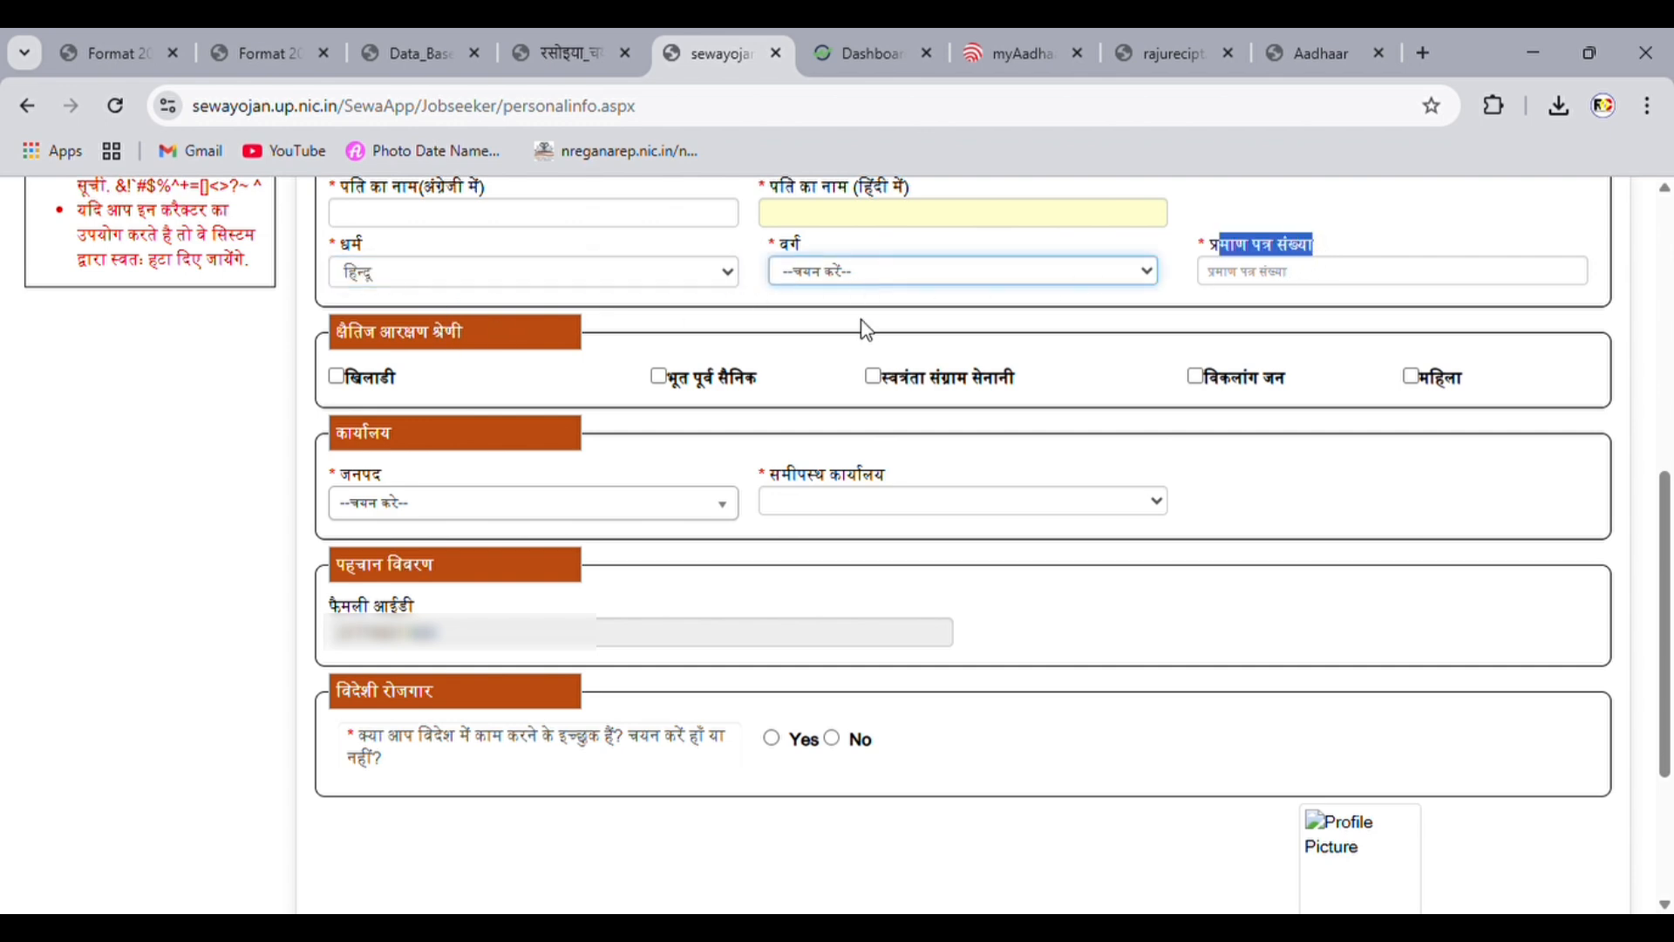
pyautogui.click(876, 399)
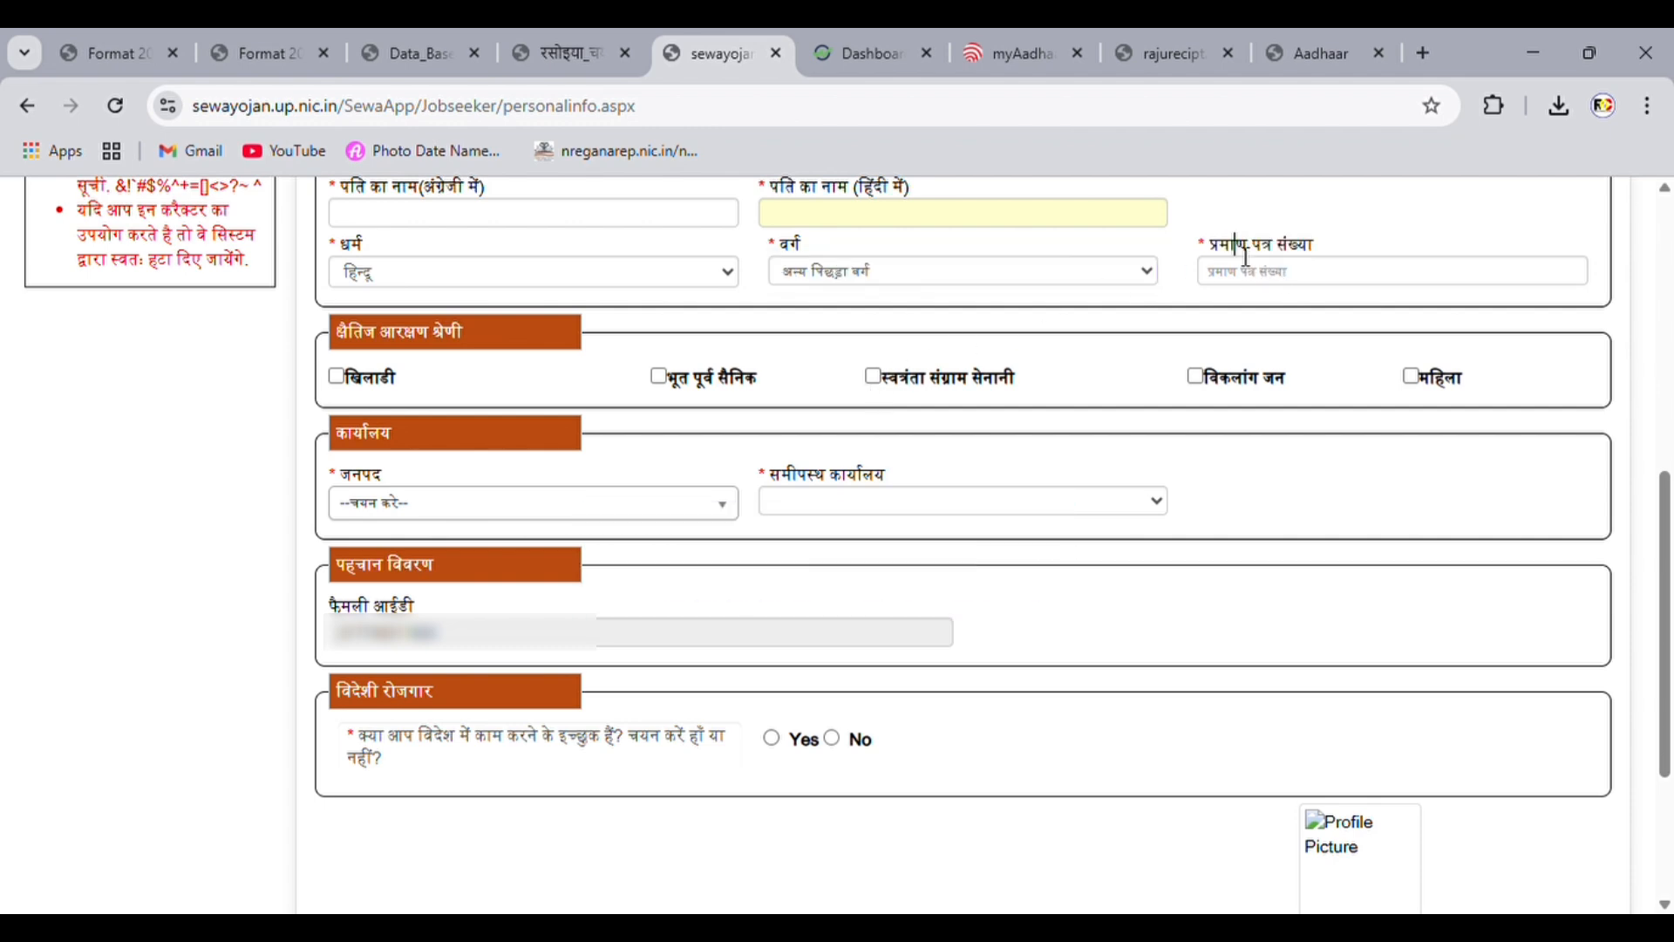
# Examine the horizontal reservation categories: sportsperson, ex-serviceman, freedom fighter, disabled person and woman
pyautogui.moveTo(350, 345); pyautogui.dragTo(519, 340)
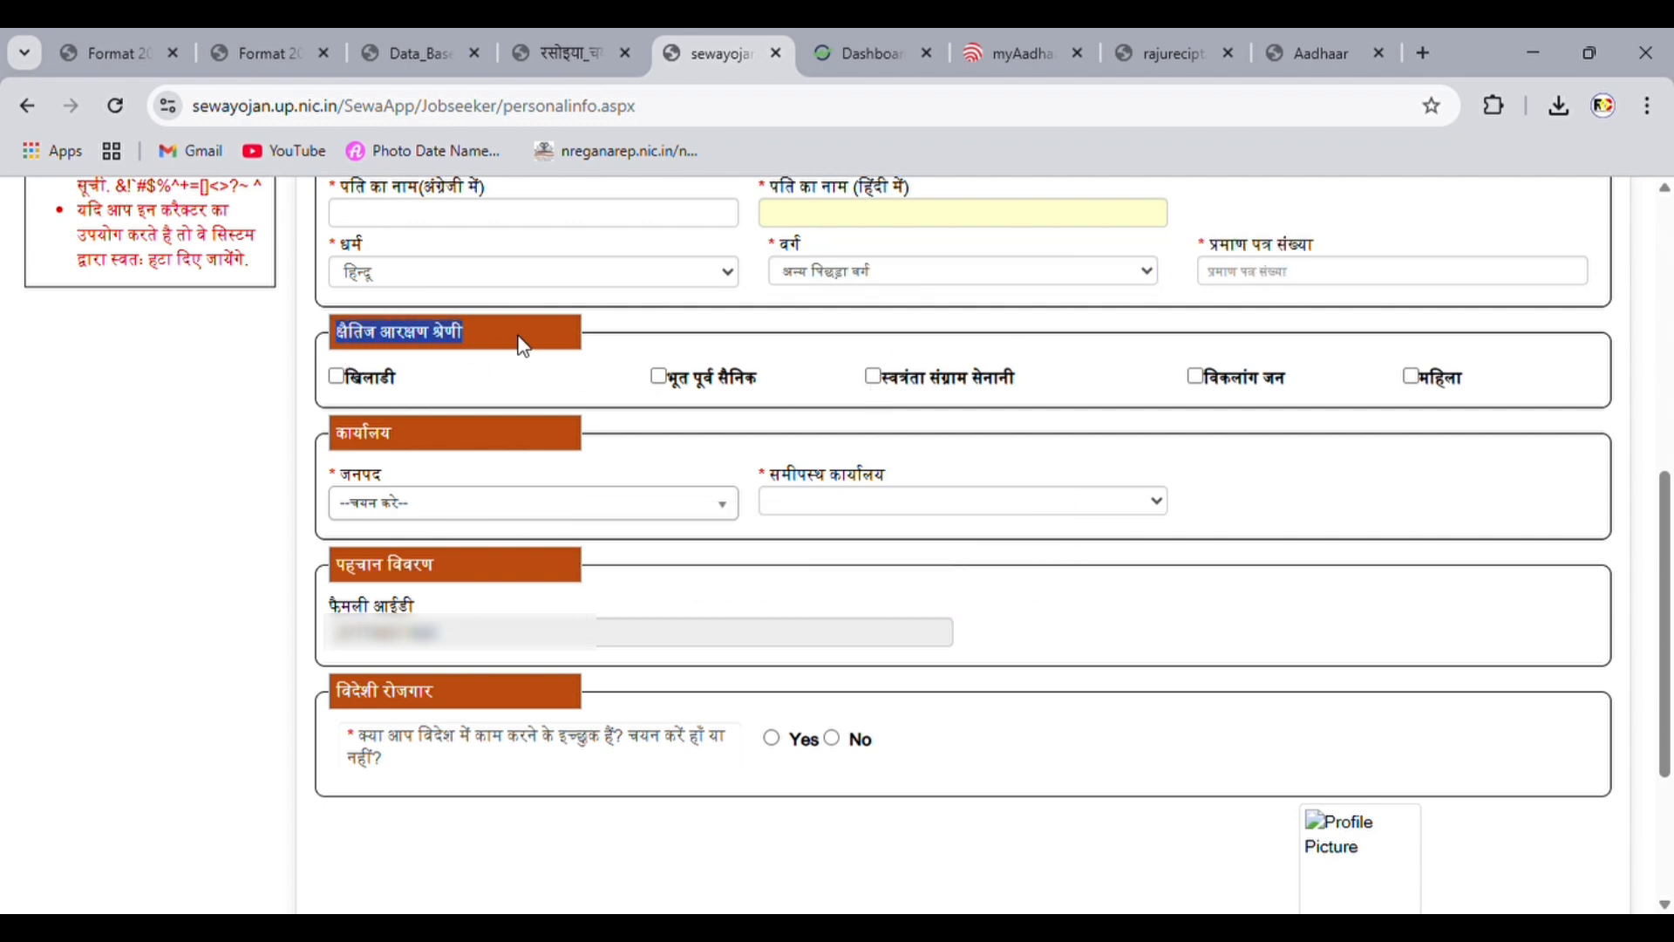
pyautogui.moveTo(363, 378); pyautogui.dragTo(405, 377)
pyautogui.moveTo(703, 377); pyautogui.dragTo(759, 378)
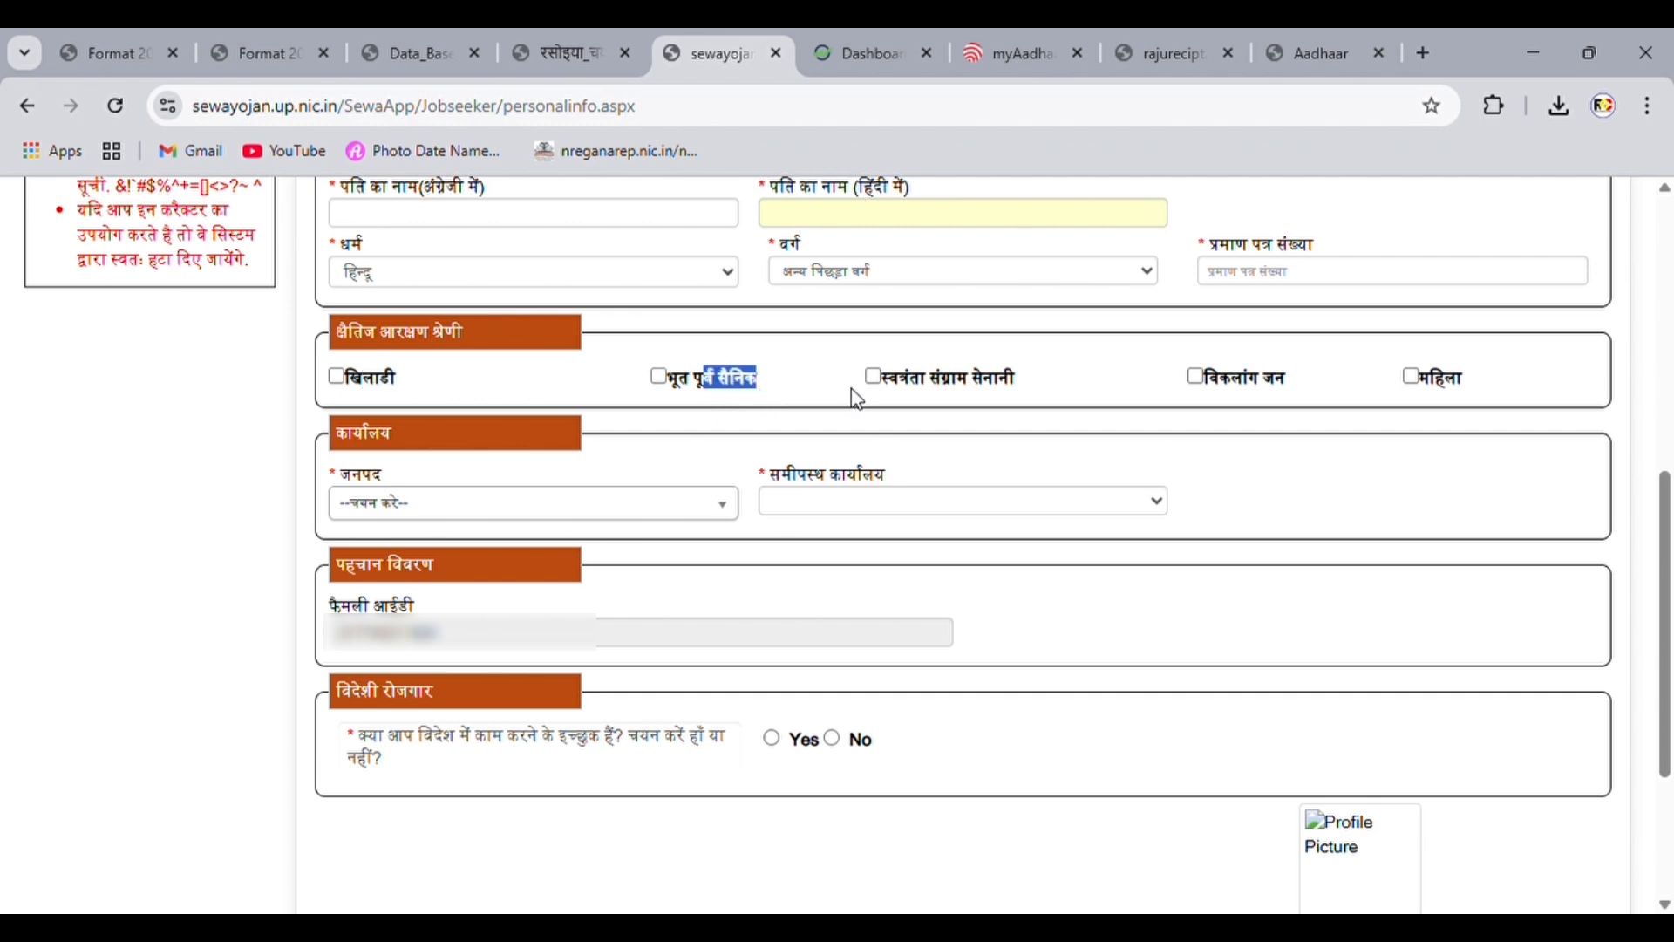
pyautogui.moveTo(957, 377); pyautogui.dragTo(1015, 387)
pyautogui.moveTo(1248, 398); pyautogui.dragTo(1289, 383)
pyautogui.moveTo(1430, 383); pyautogui.dragTo(1493, 389)
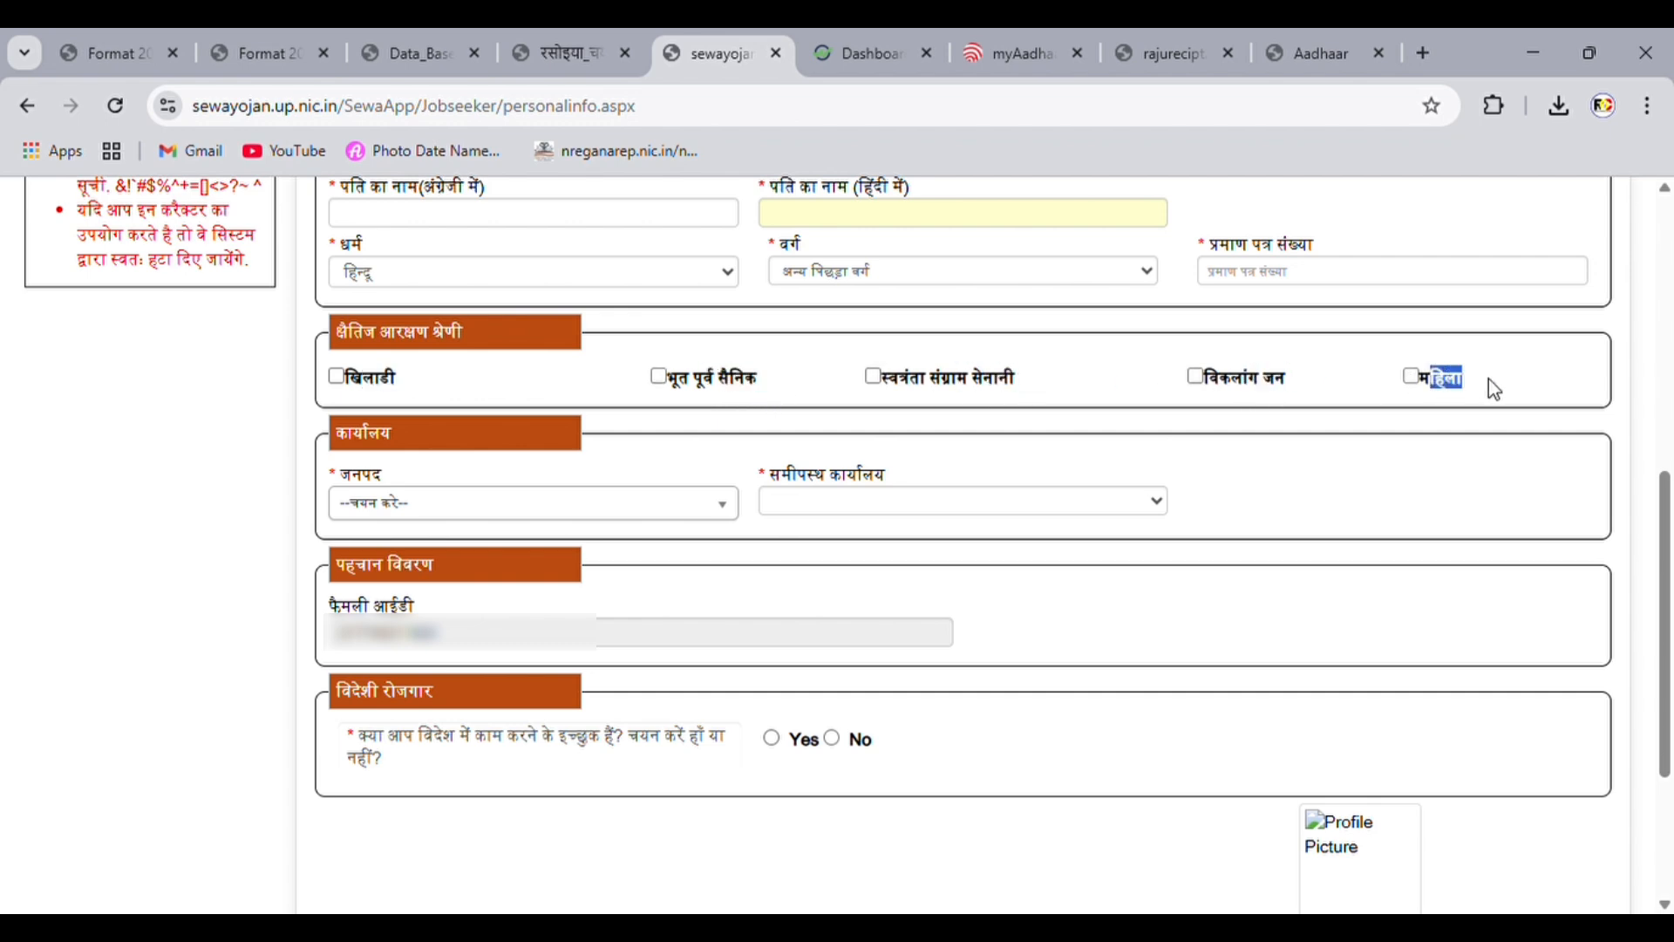
pyautogui.click(753, 432)
# Set the employment office district to अयोध्या and the nearest office to यू०ई०बी०,फैजाबाद
pyautogui.moveTo(336, 445); pyautogui.dragTo(367, 447)
pyautogui.click(377, 512)
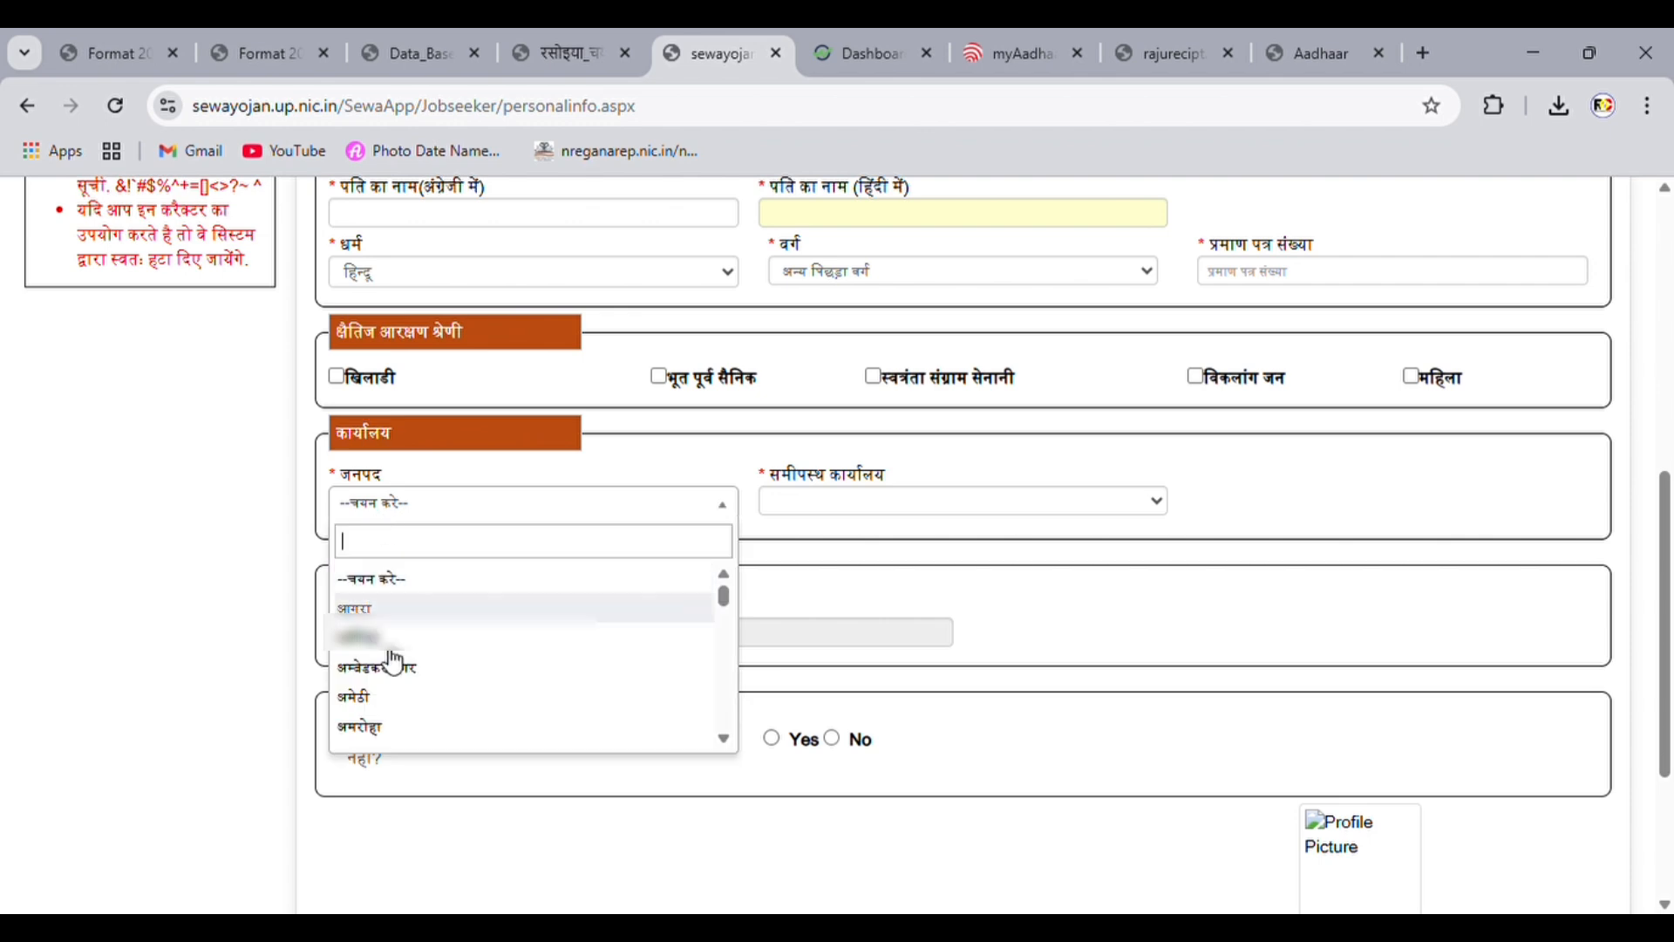
pyautogui.scroll(-2, 392, 707)
pyautogui.click(389, 643)
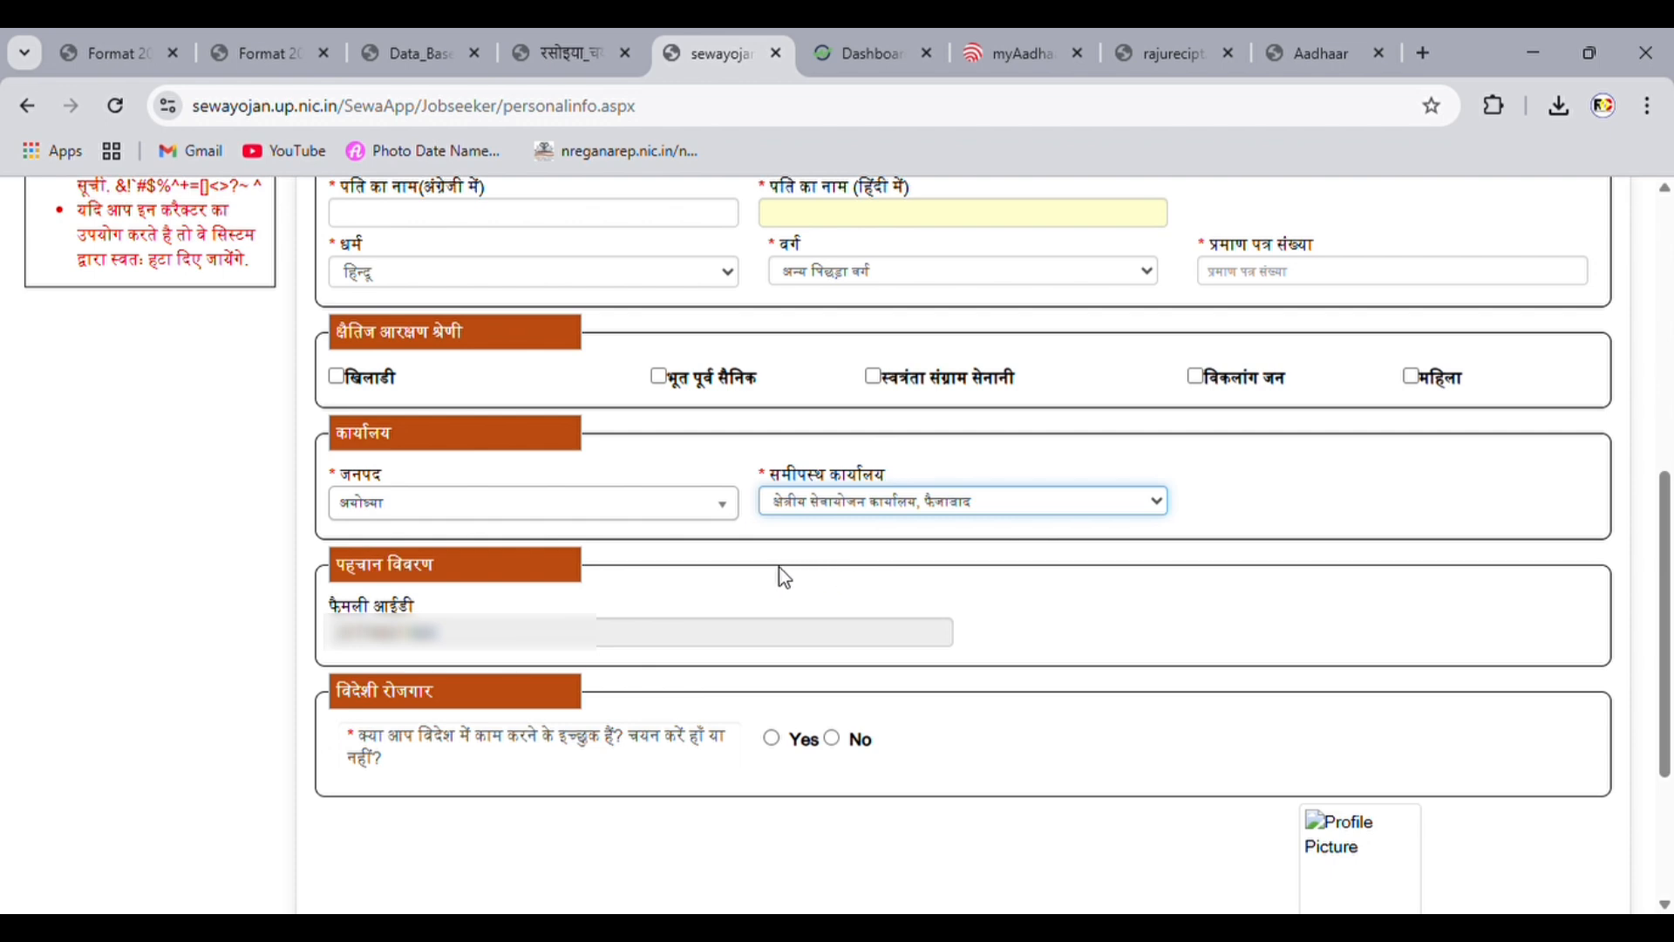
pyautogui.click(815, 564)
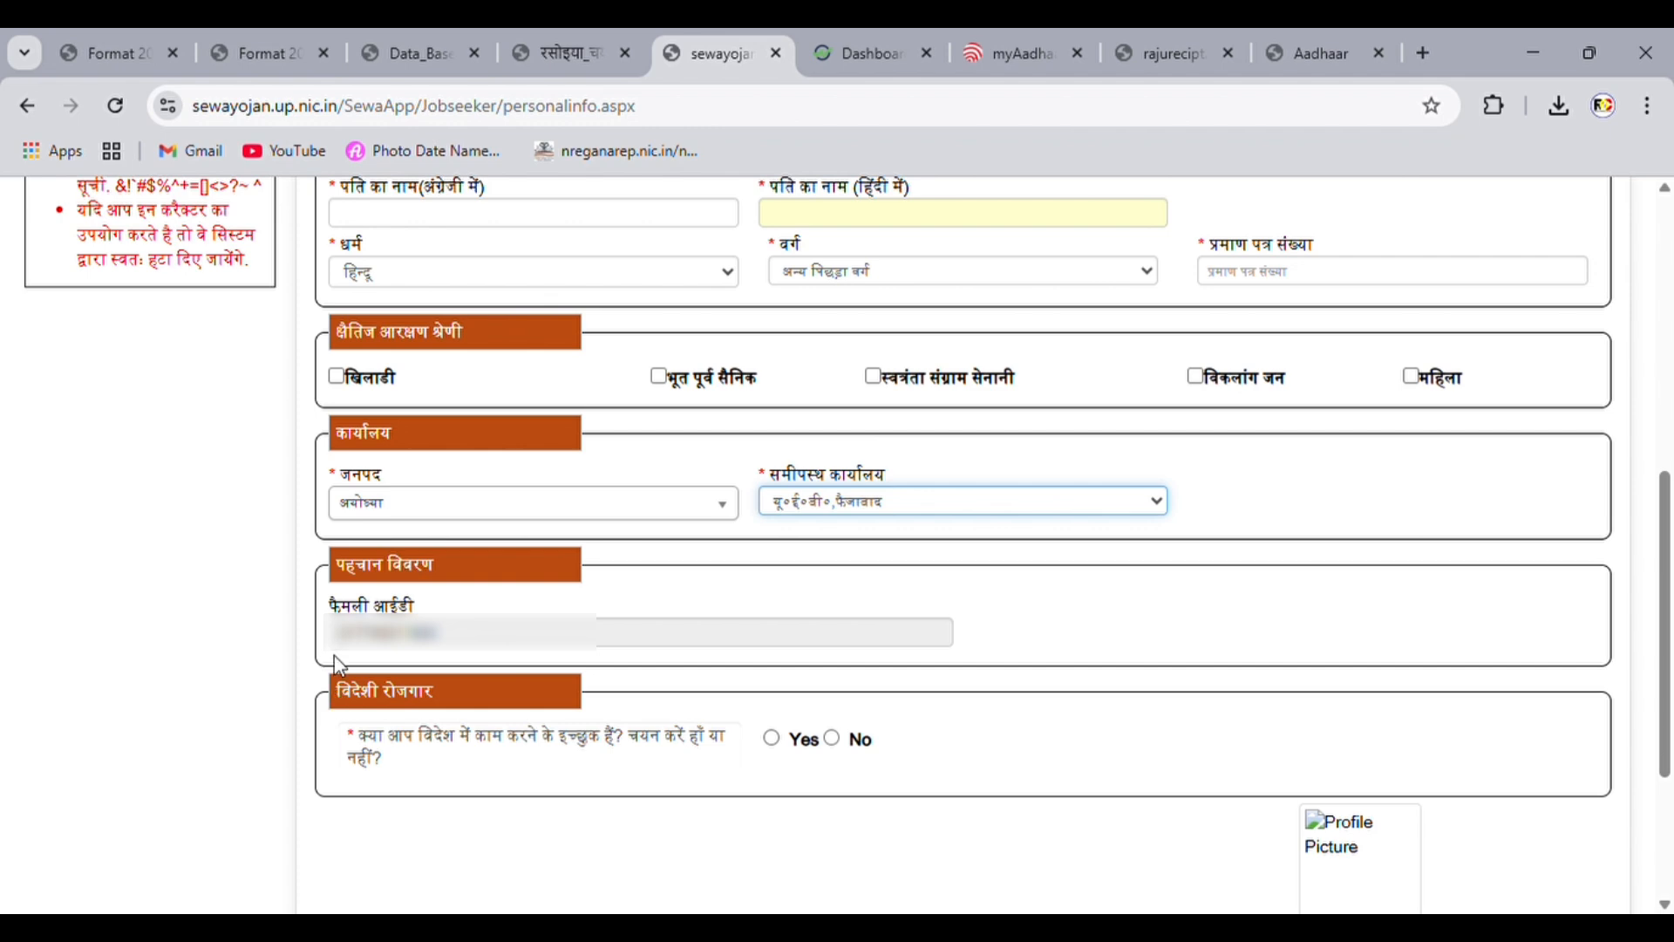
# Answer No to the foreign employment question and add the applicant's profile photo
pyautogui.moveTo(335, 695); pyautogui.dragTo(493, 705)
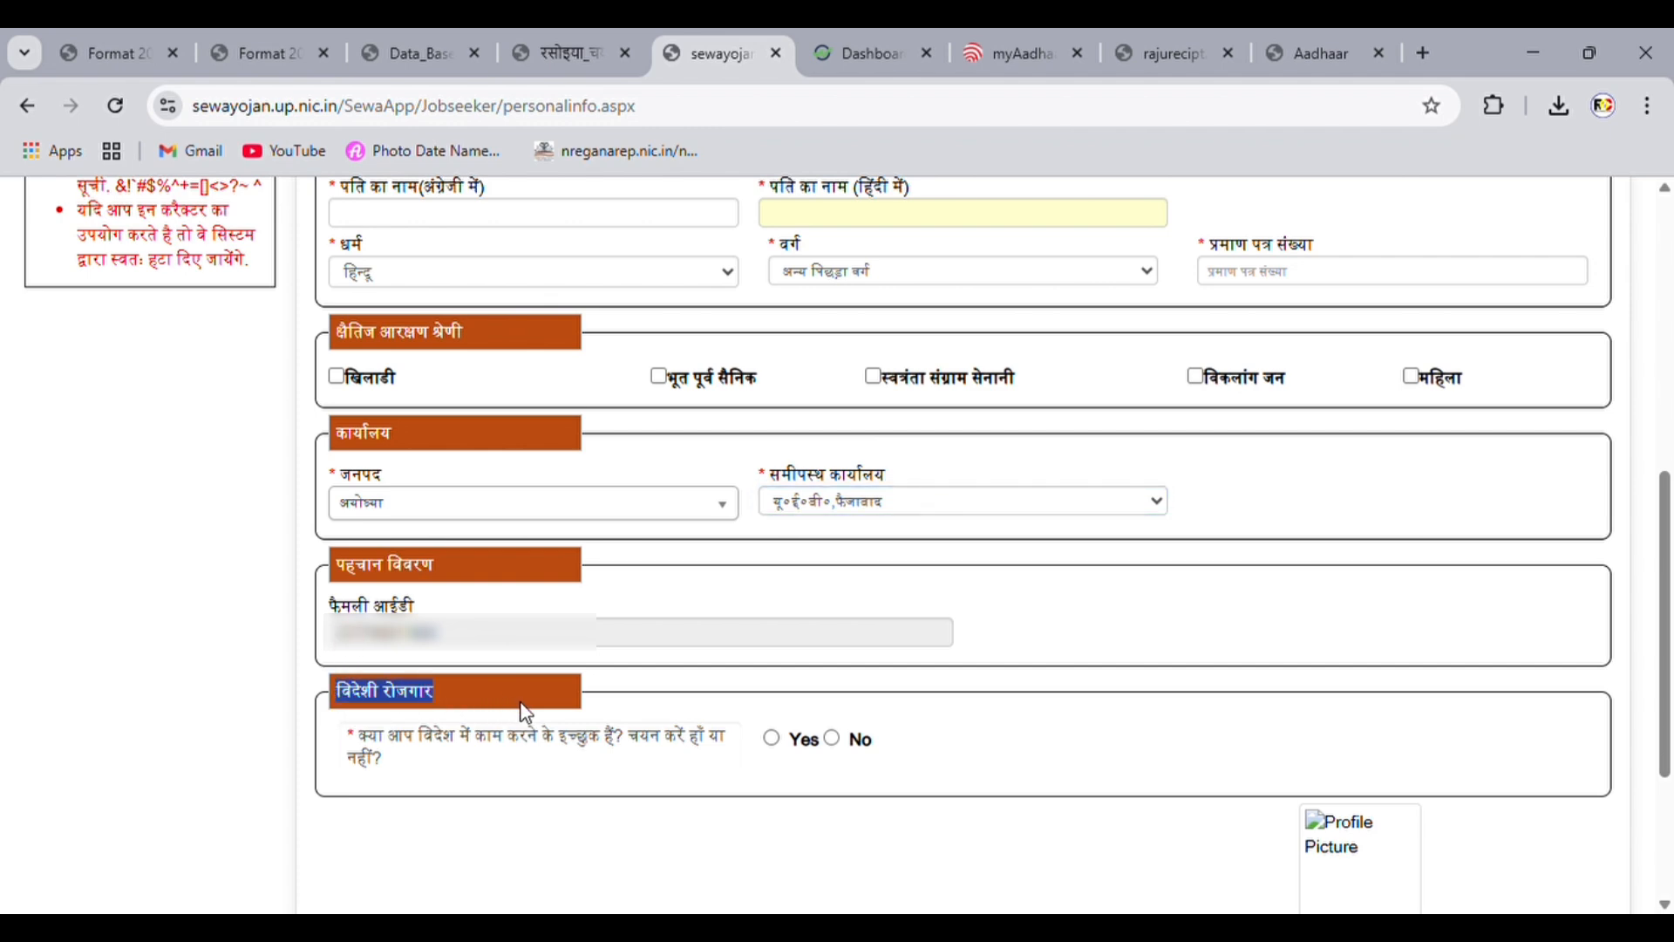
pyautogui.click(833, 739)
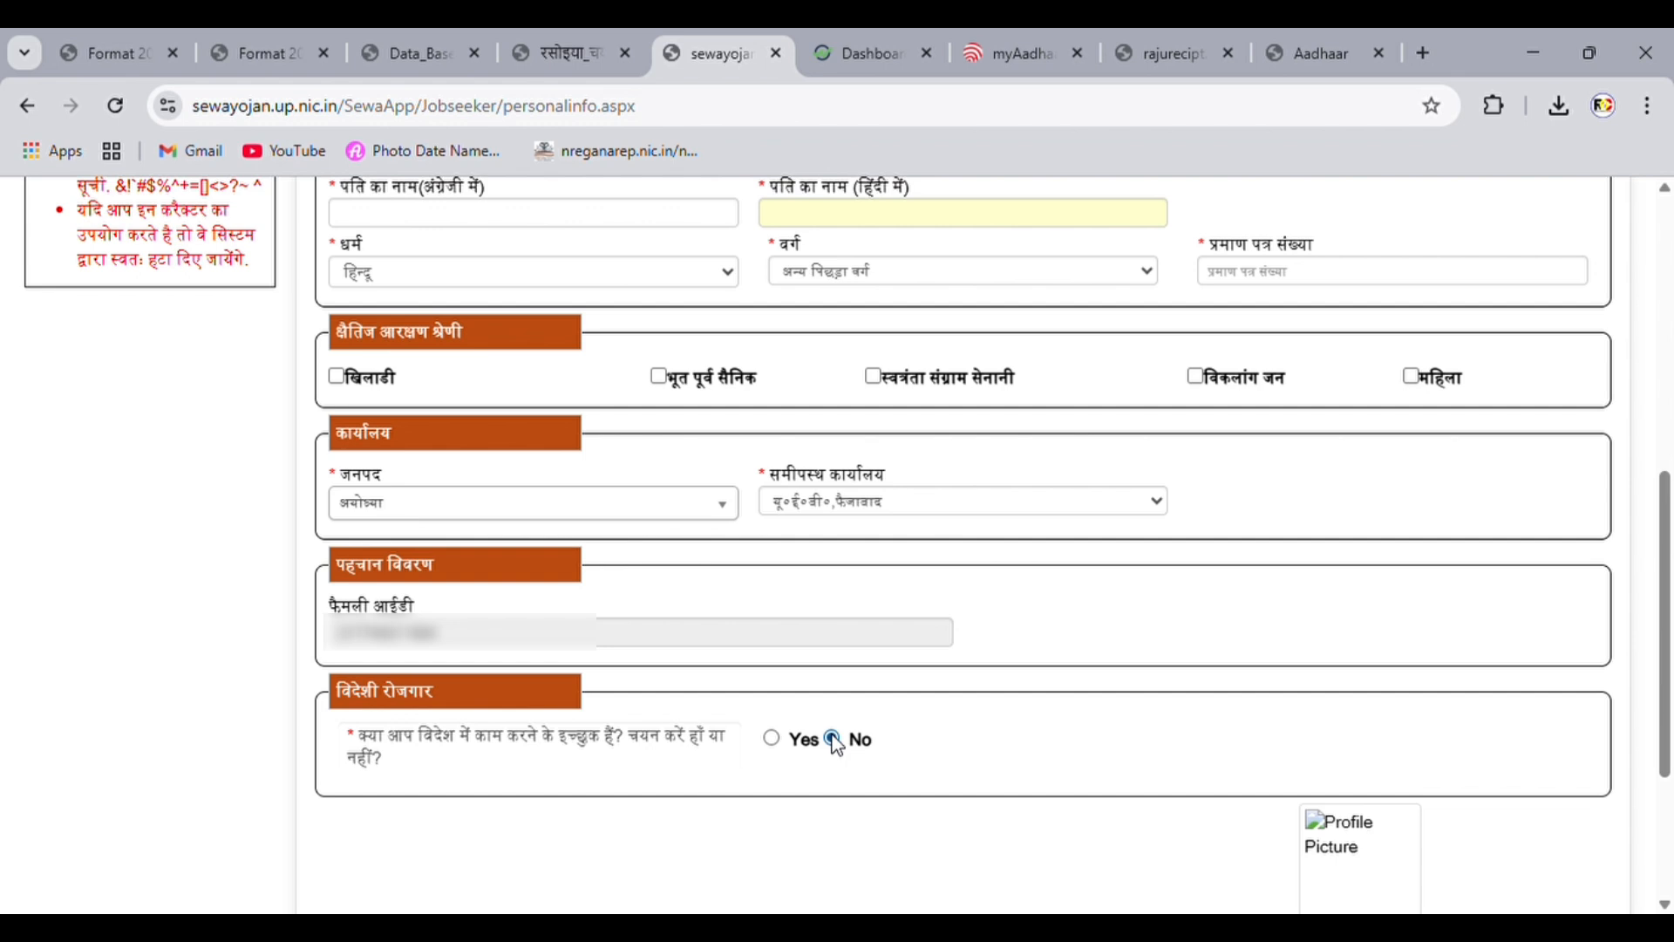
pyautogui.scroll(-1, 837, 745)
pyautogui.click(1364, 859)
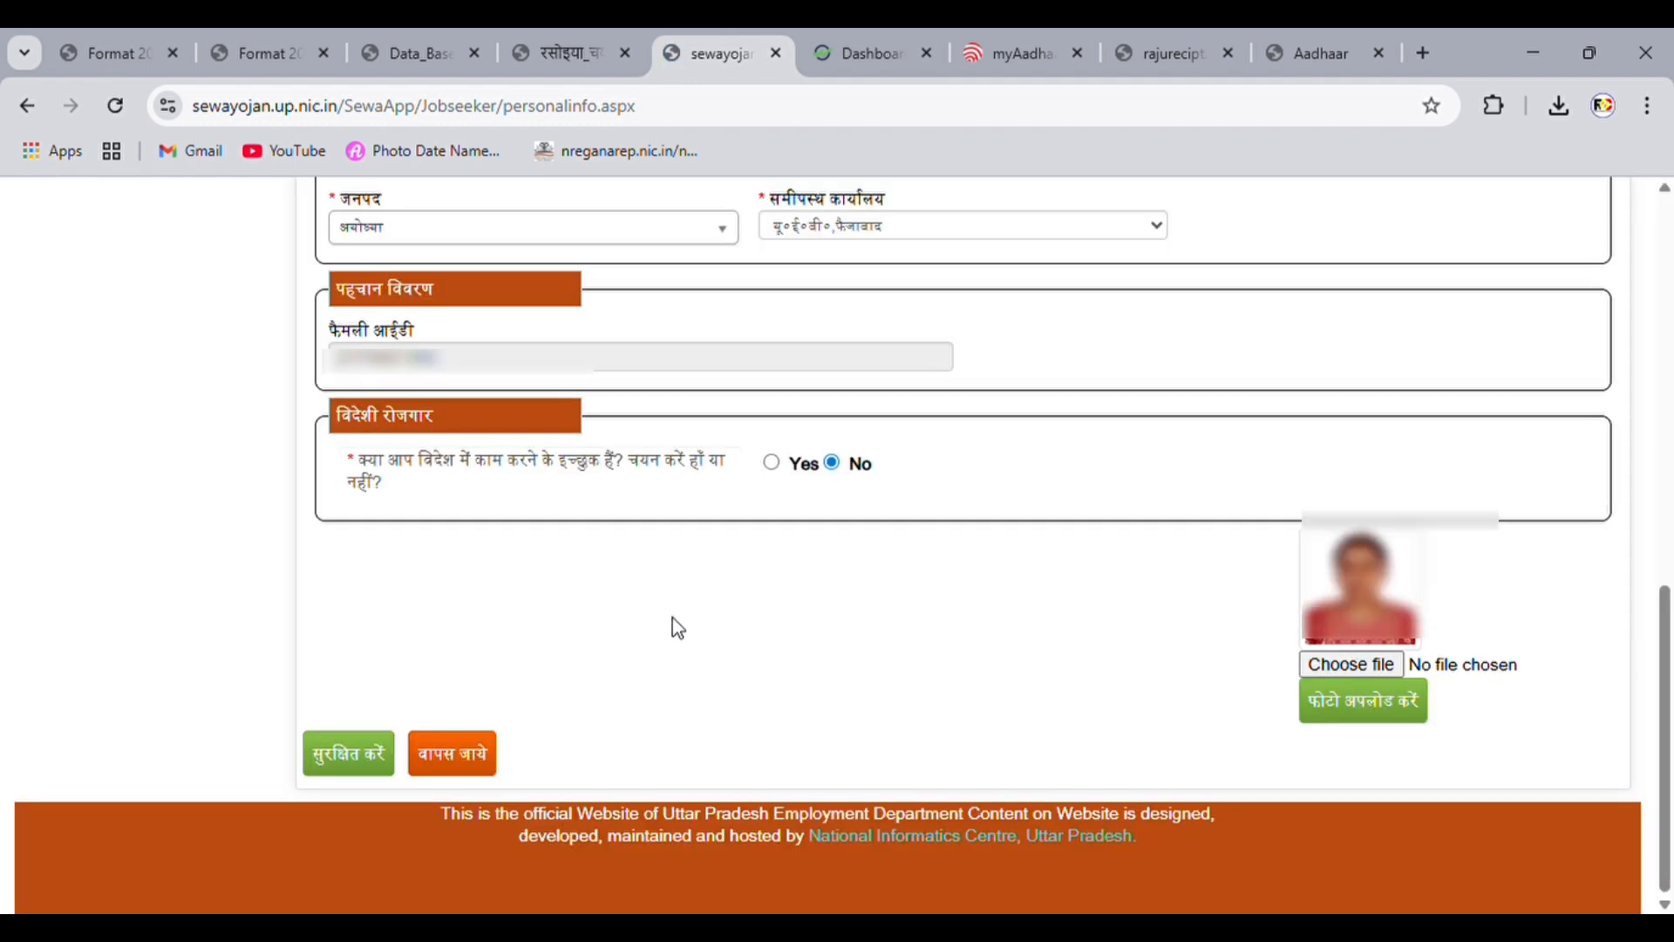
# Save the personal information and acknowledge the confirmation message
pyautogui.click(340, 761)
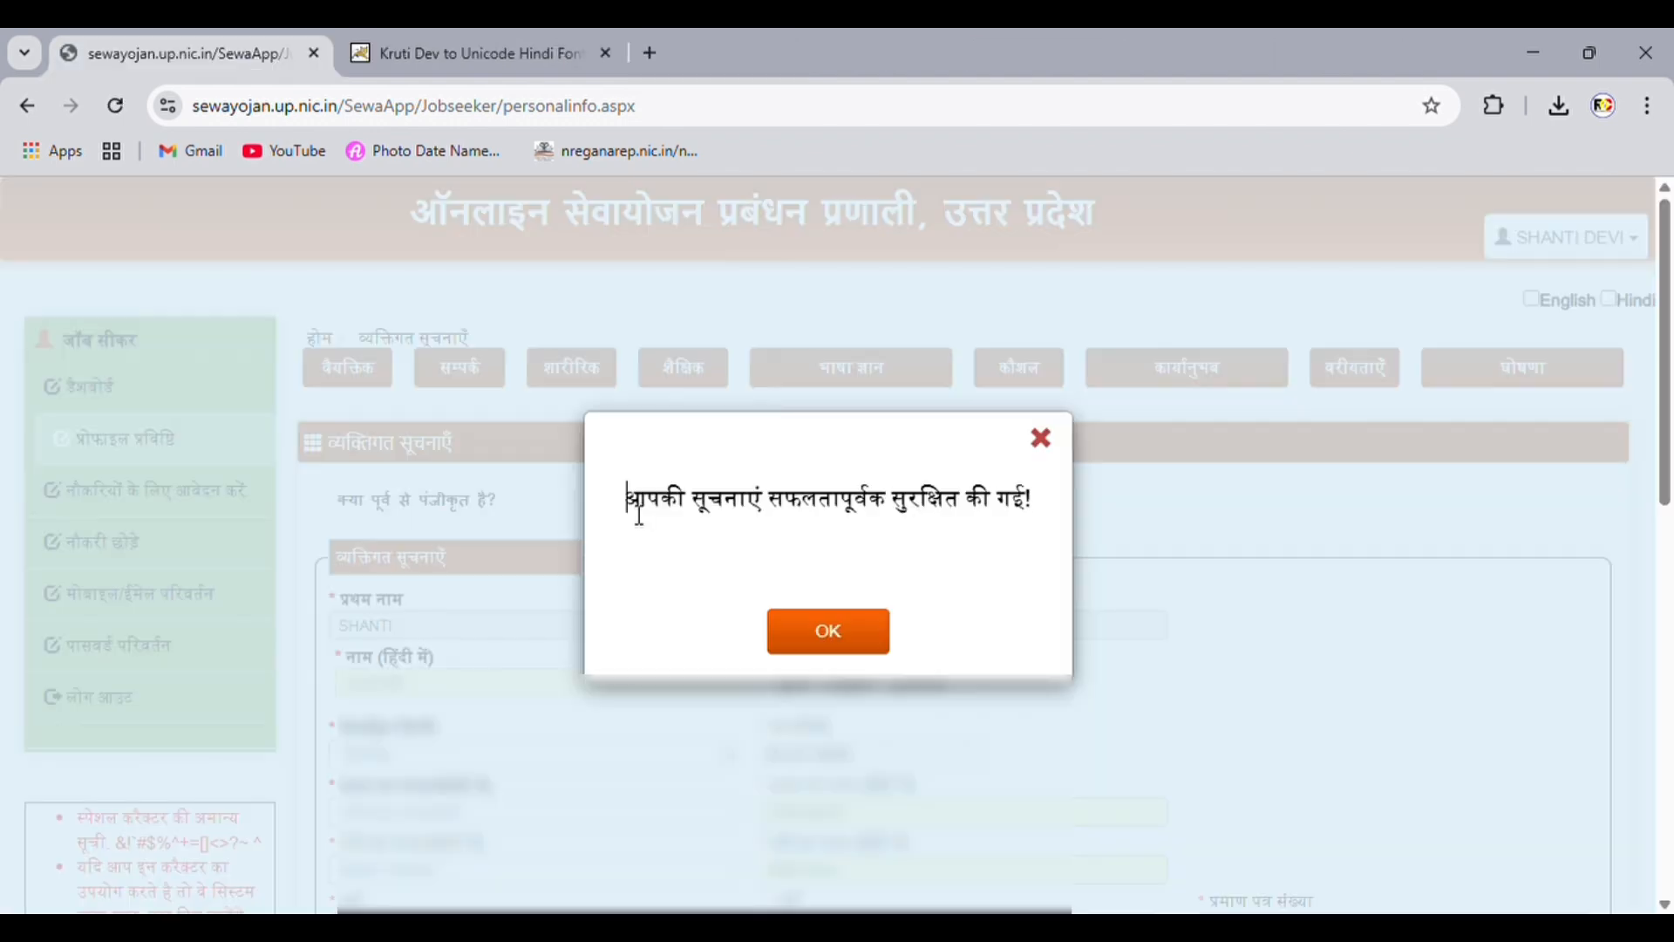
pyautogui.moveTo(628, 506); pyautogui.dragTo(1039, 502)
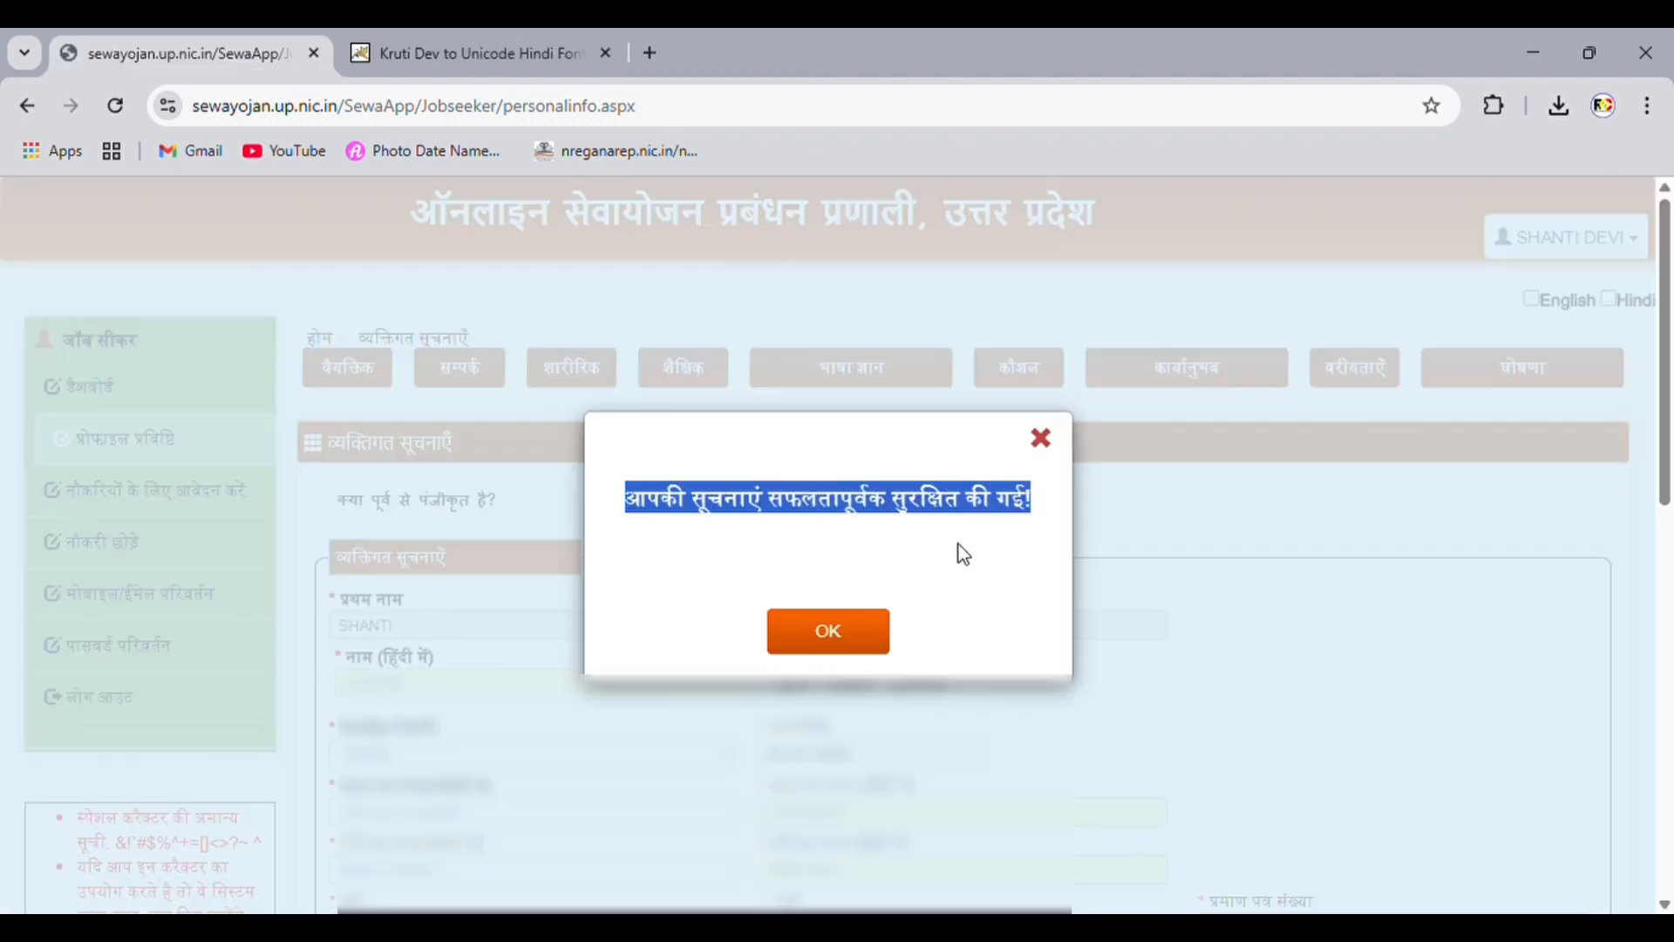
pyautogui.click(855, 636)
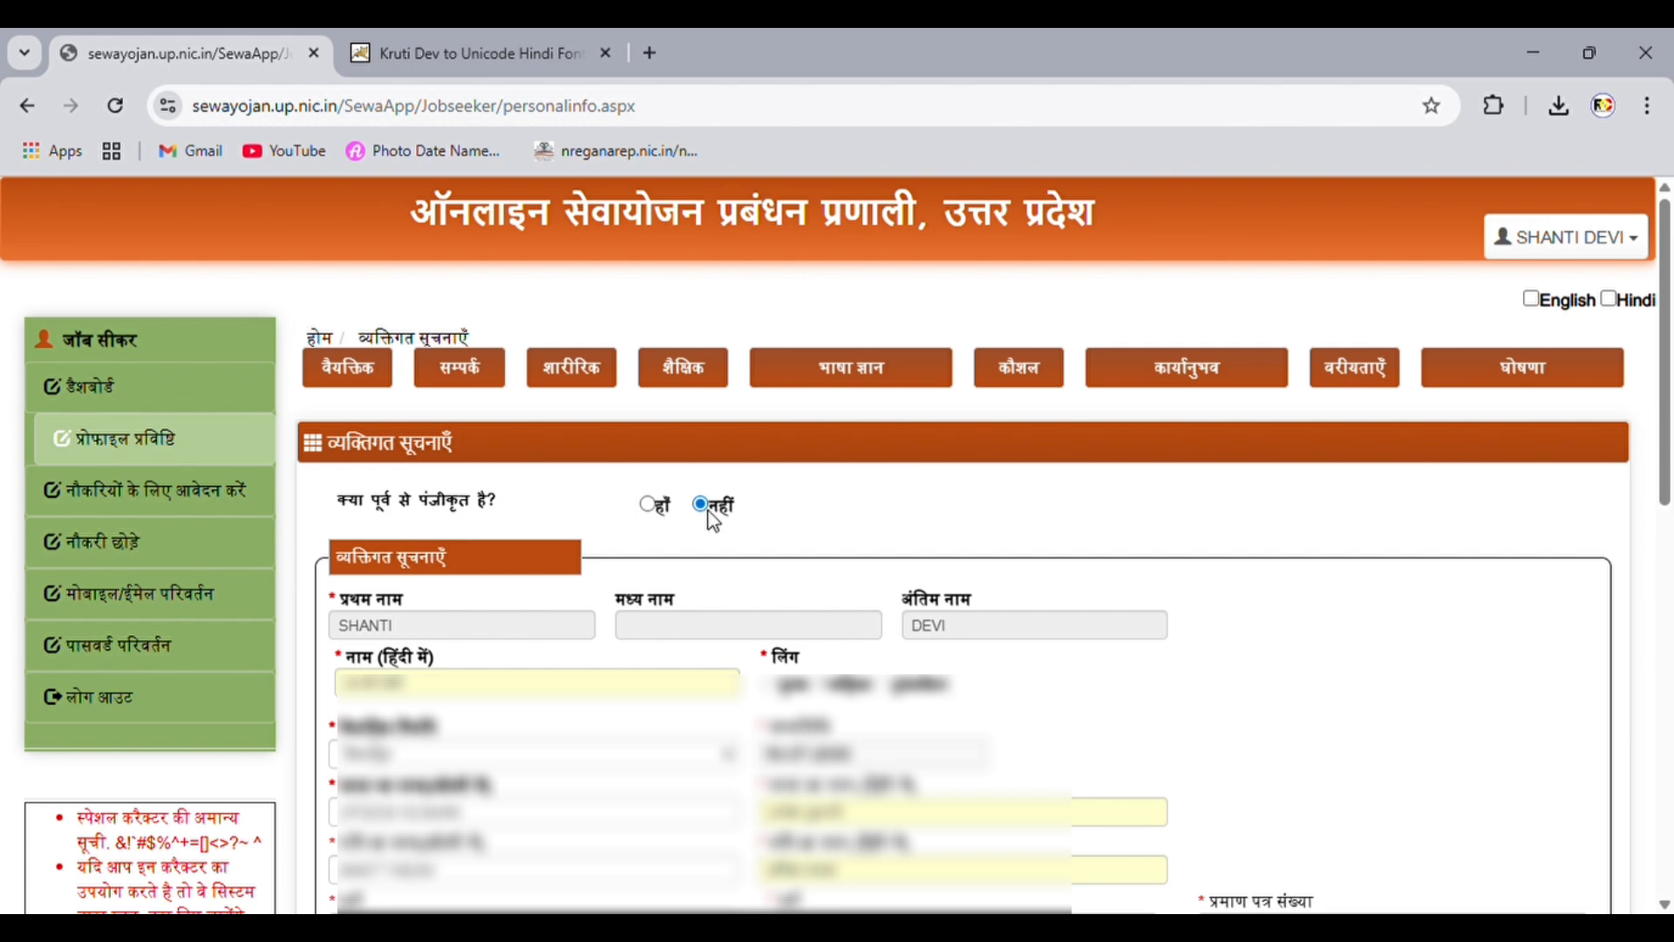
# Open the contact (सम्पर्क) section and examine the rural and urban area options of the residential address
pyautogui.click(460, 369)
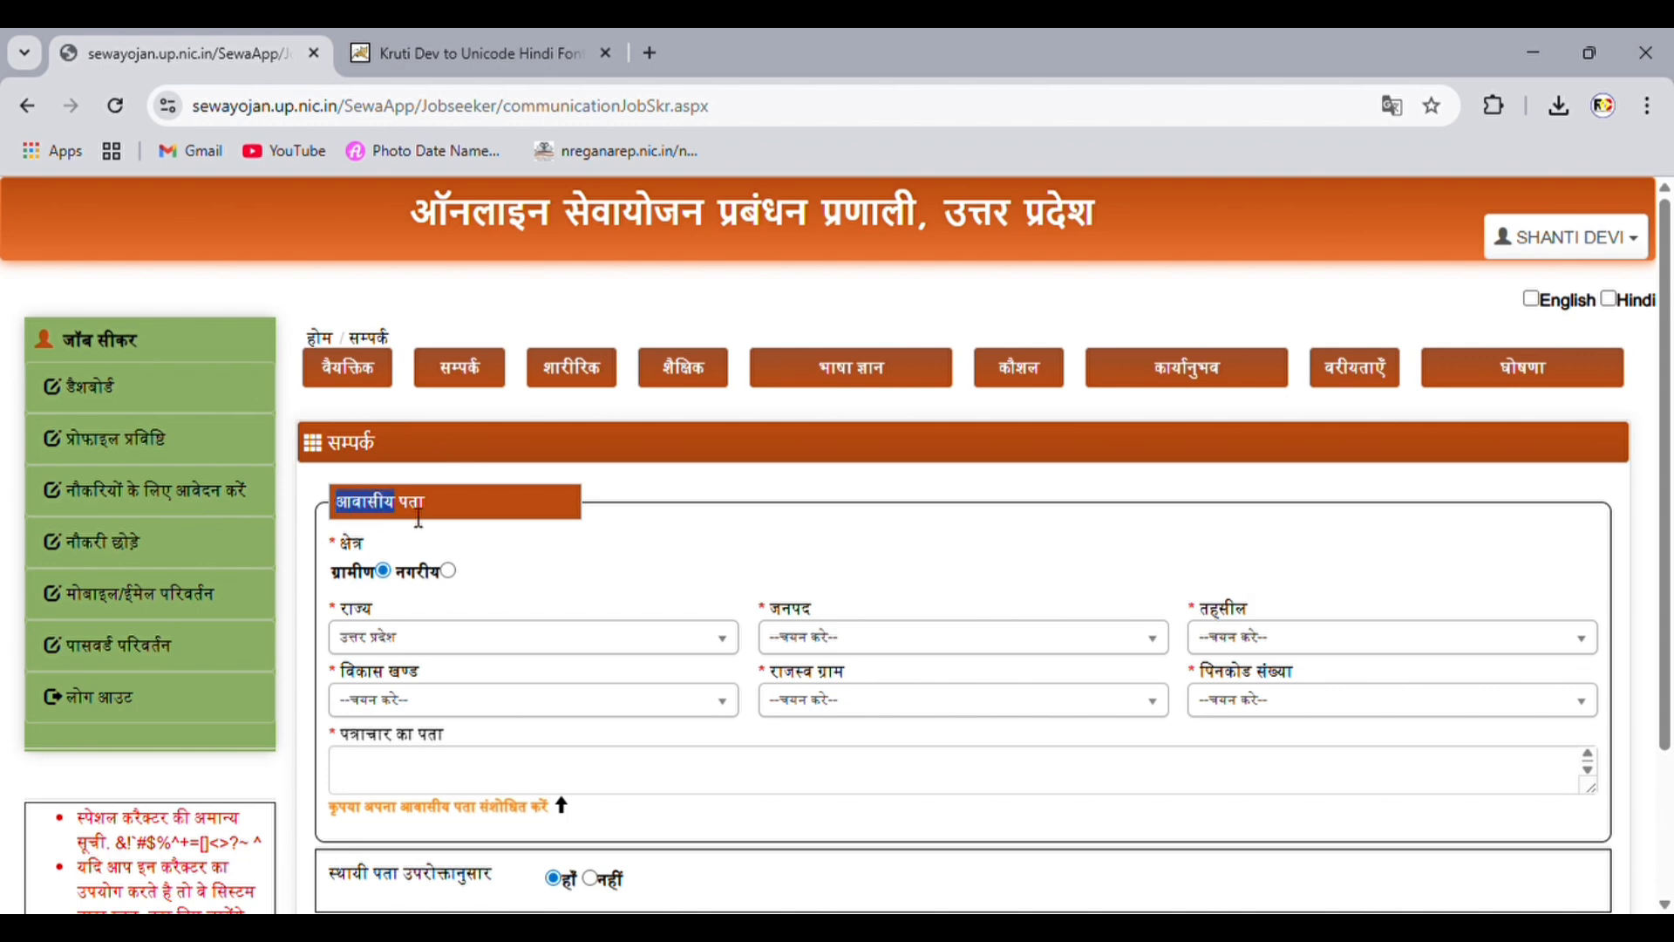
pyautogui.moveTo(419, 517); pyautogui.dragTo(455, 519)
pyautogui.doubleClick(351, 544)
pyautogui.moveTo(332, 572); pyautogui.dragTo(458, 572)
pyautogui.click(545, 589)
# Select the applicant's district, tehsil and development block in the residential address
pyautogui.click(891, 647)
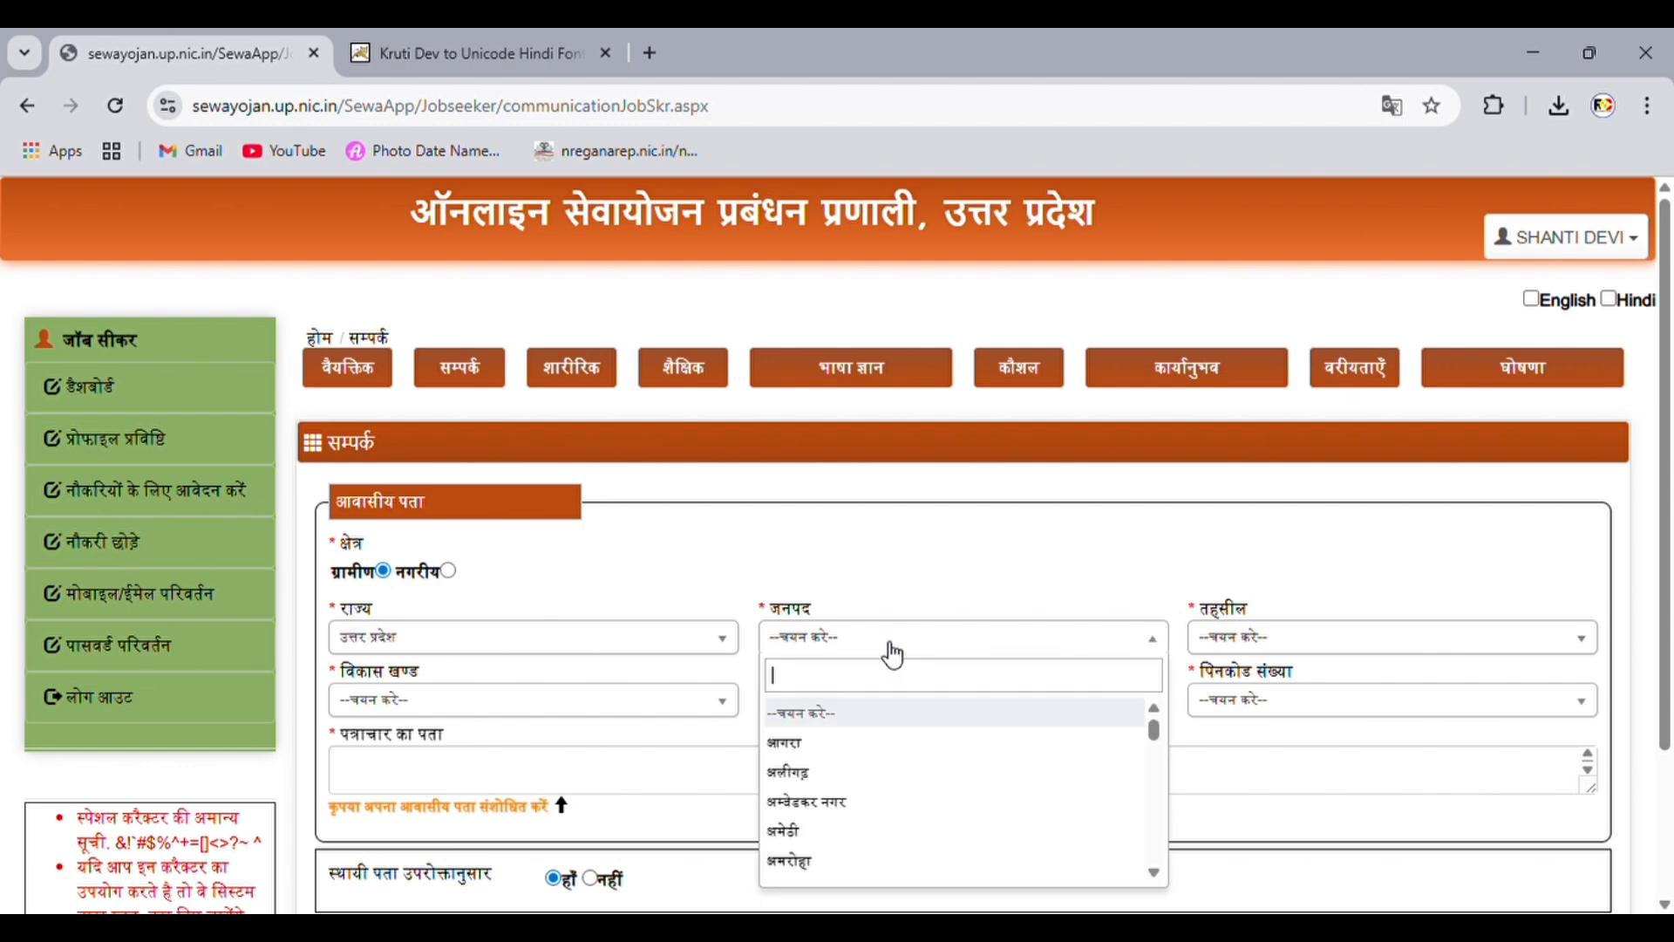
pyautogui.scroll(-2, 885, 811)
pyautogui.click(878, 785)
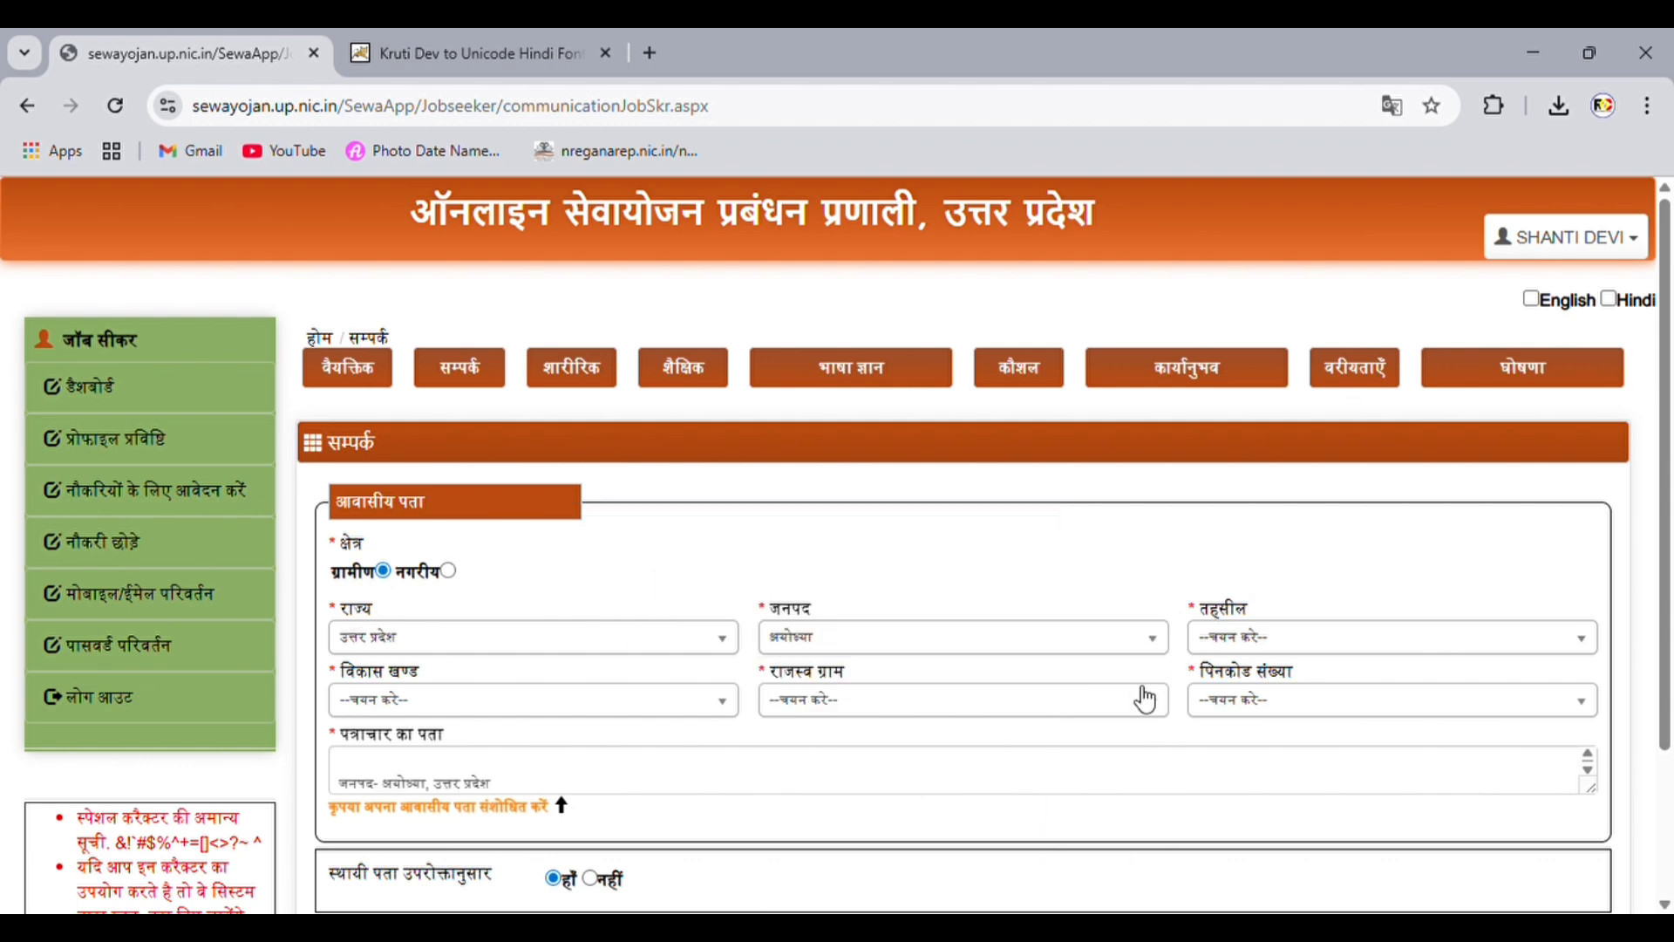
pyautogui.click(1297, 639)
pyautogui.click(1266, 809)
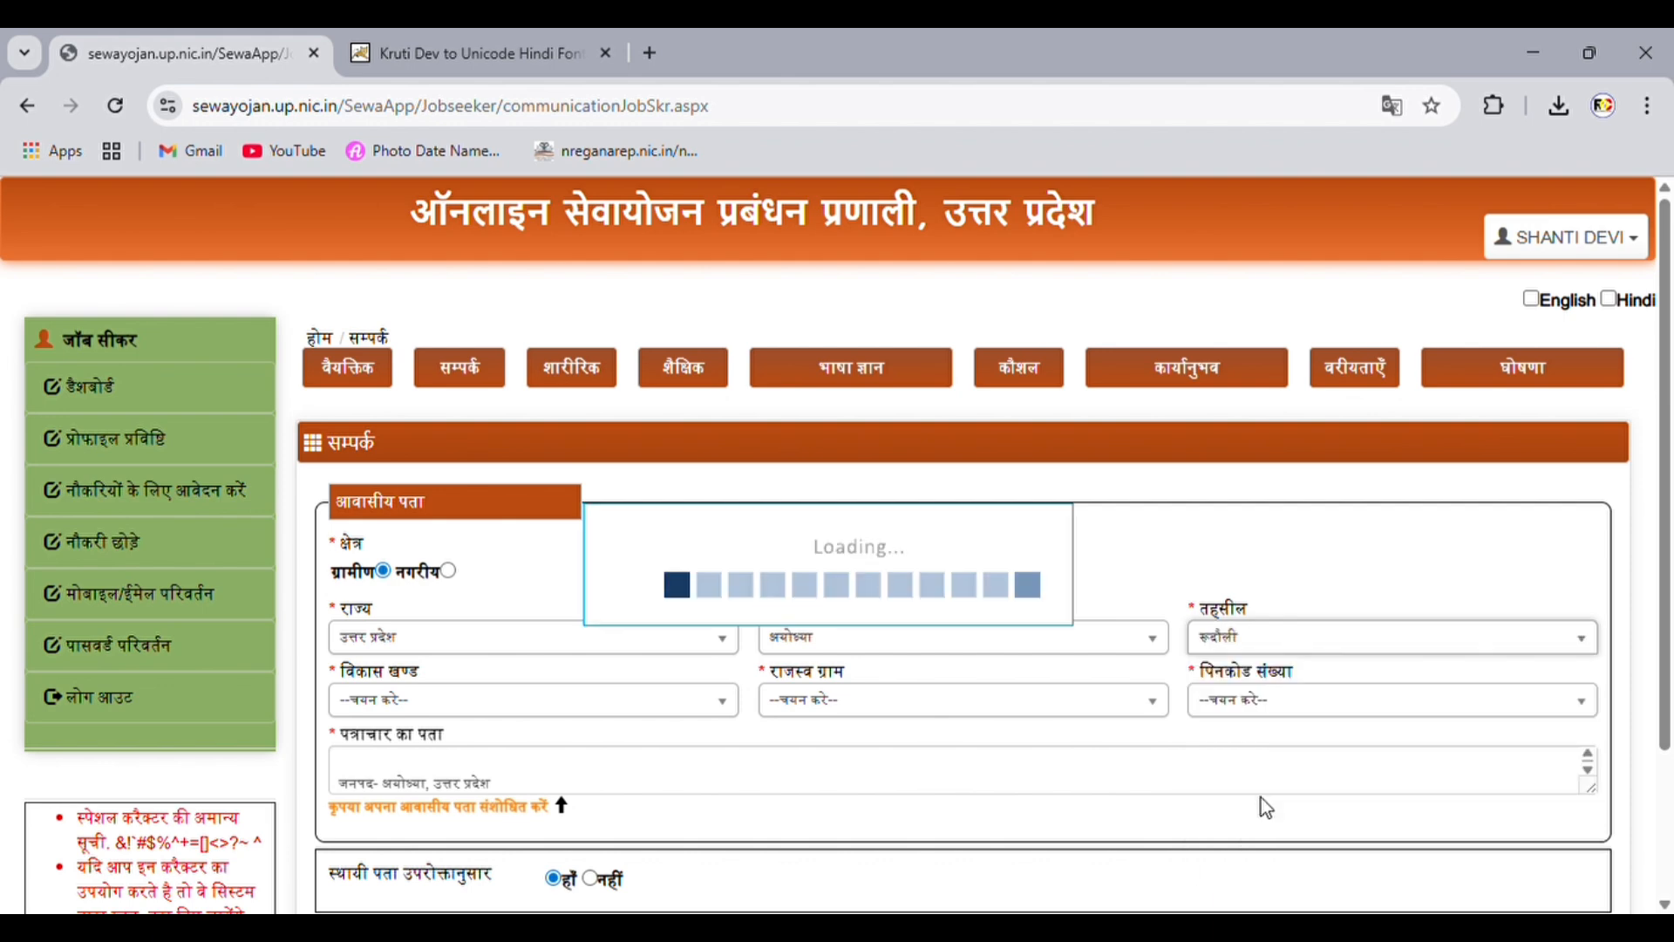
pyautogui.click(502, 703)
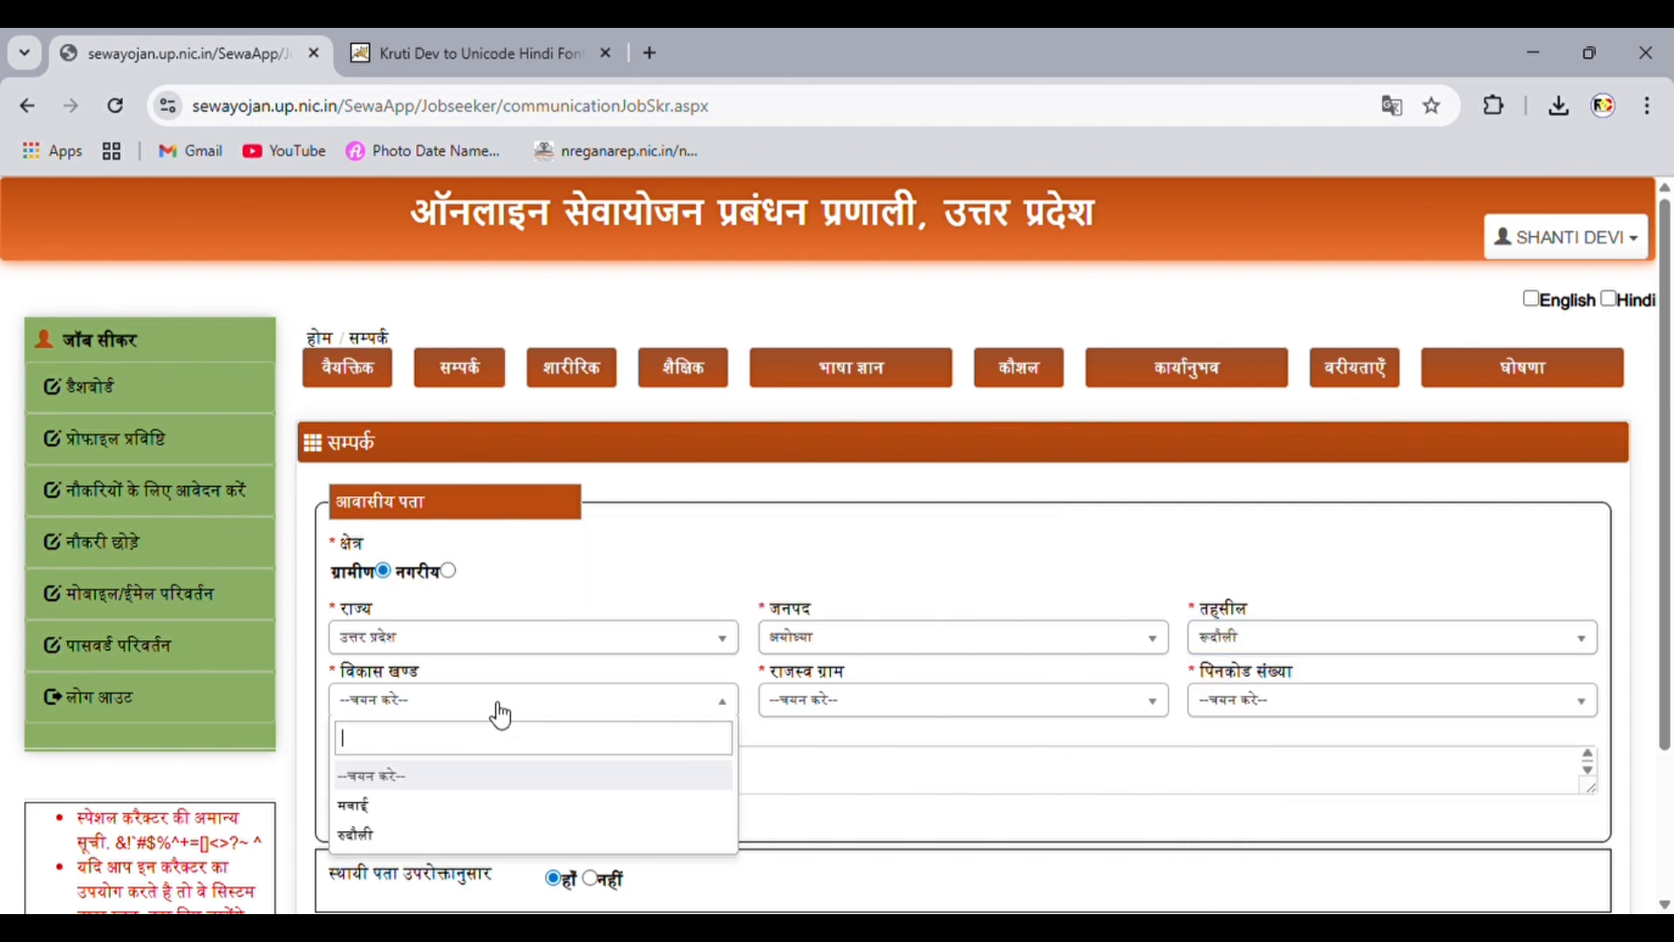
pyautogui.click(475, 834)
# Examine the revenue village choices and the correspondence address field of the residential address
pyautogui.click(884, 718)
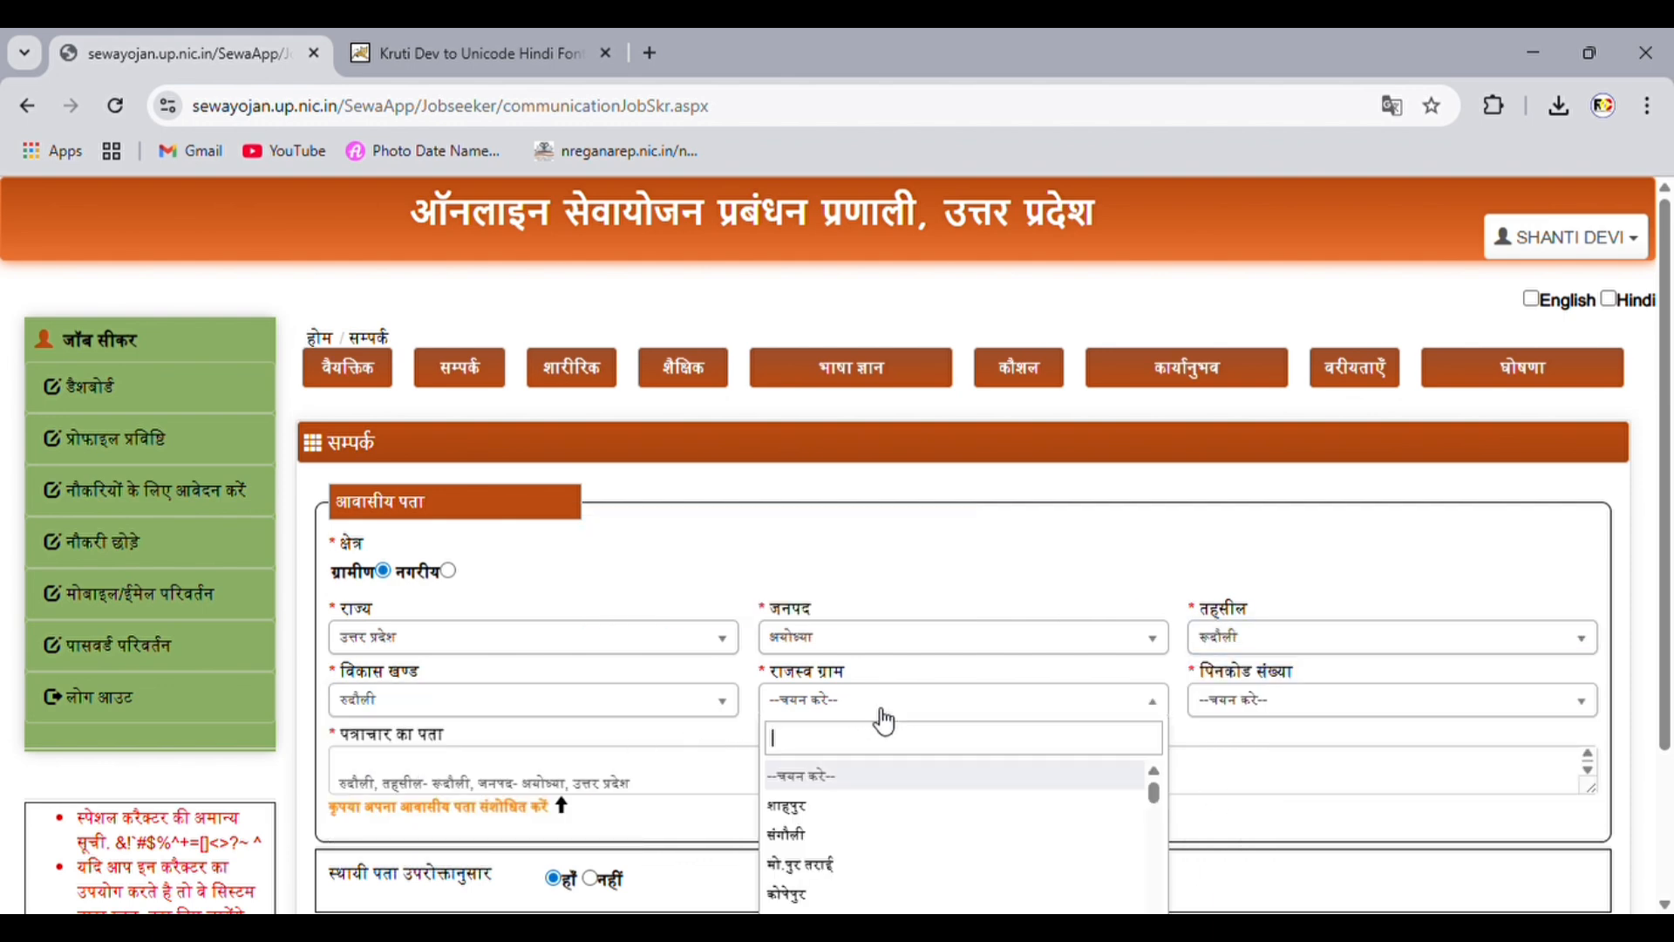
pyautogui.click(665, 717)
pyautogui.click(666, 717)
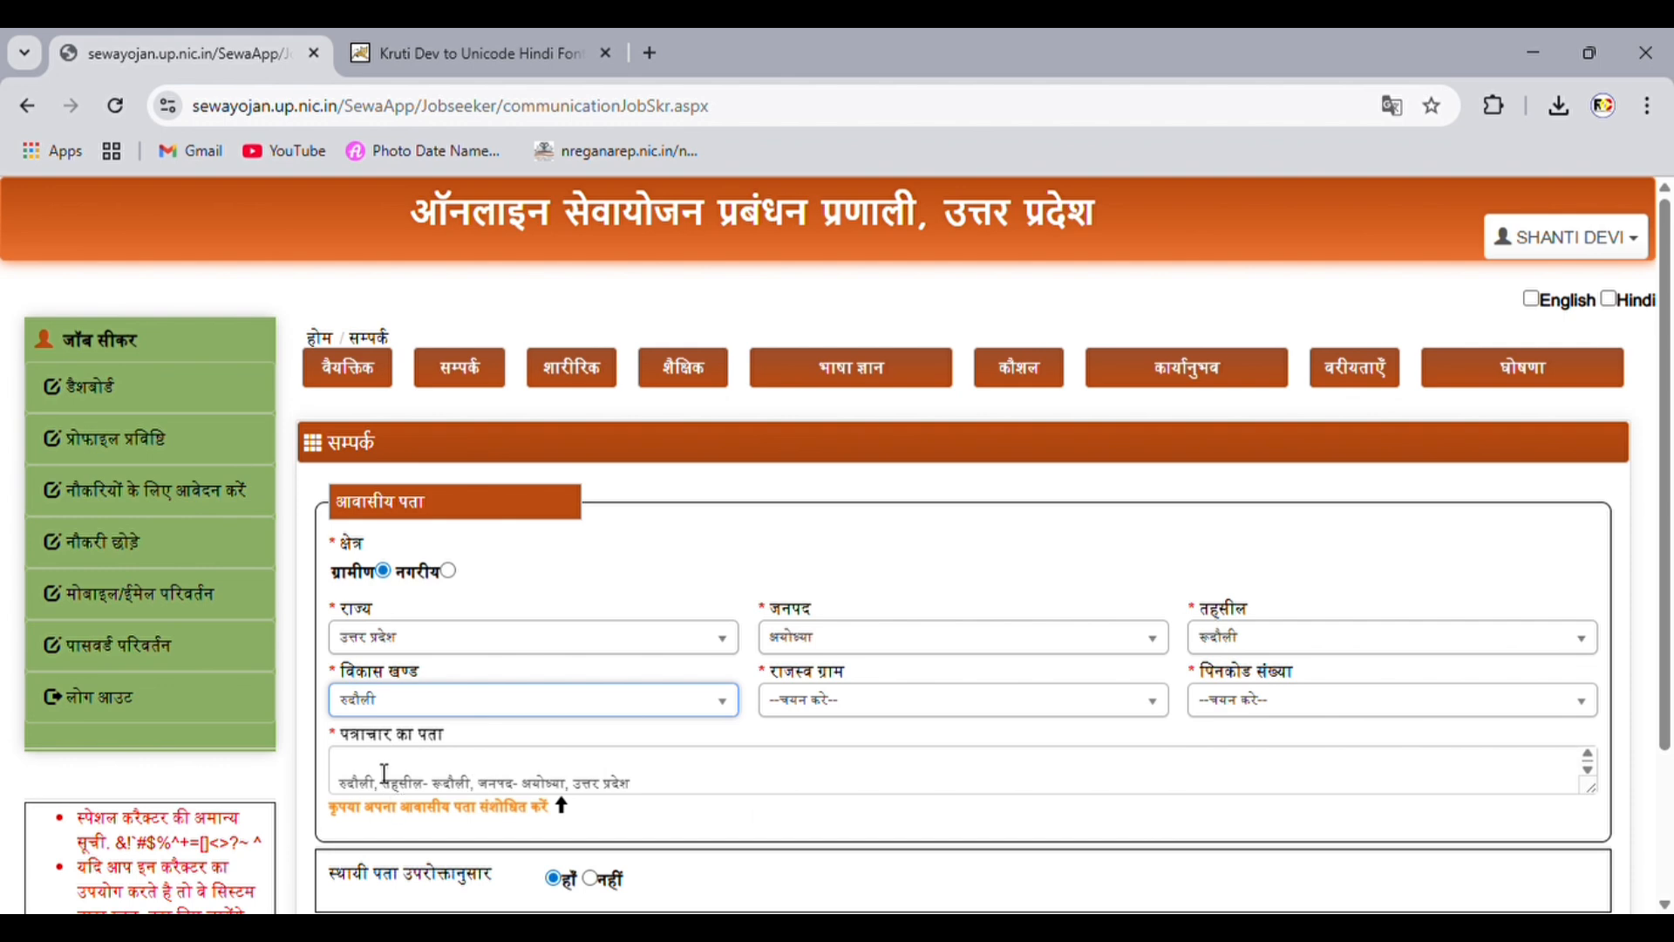
pyautogui.tripleClick(353, 742)
pyautogui.scroll(-1, 672, 776)
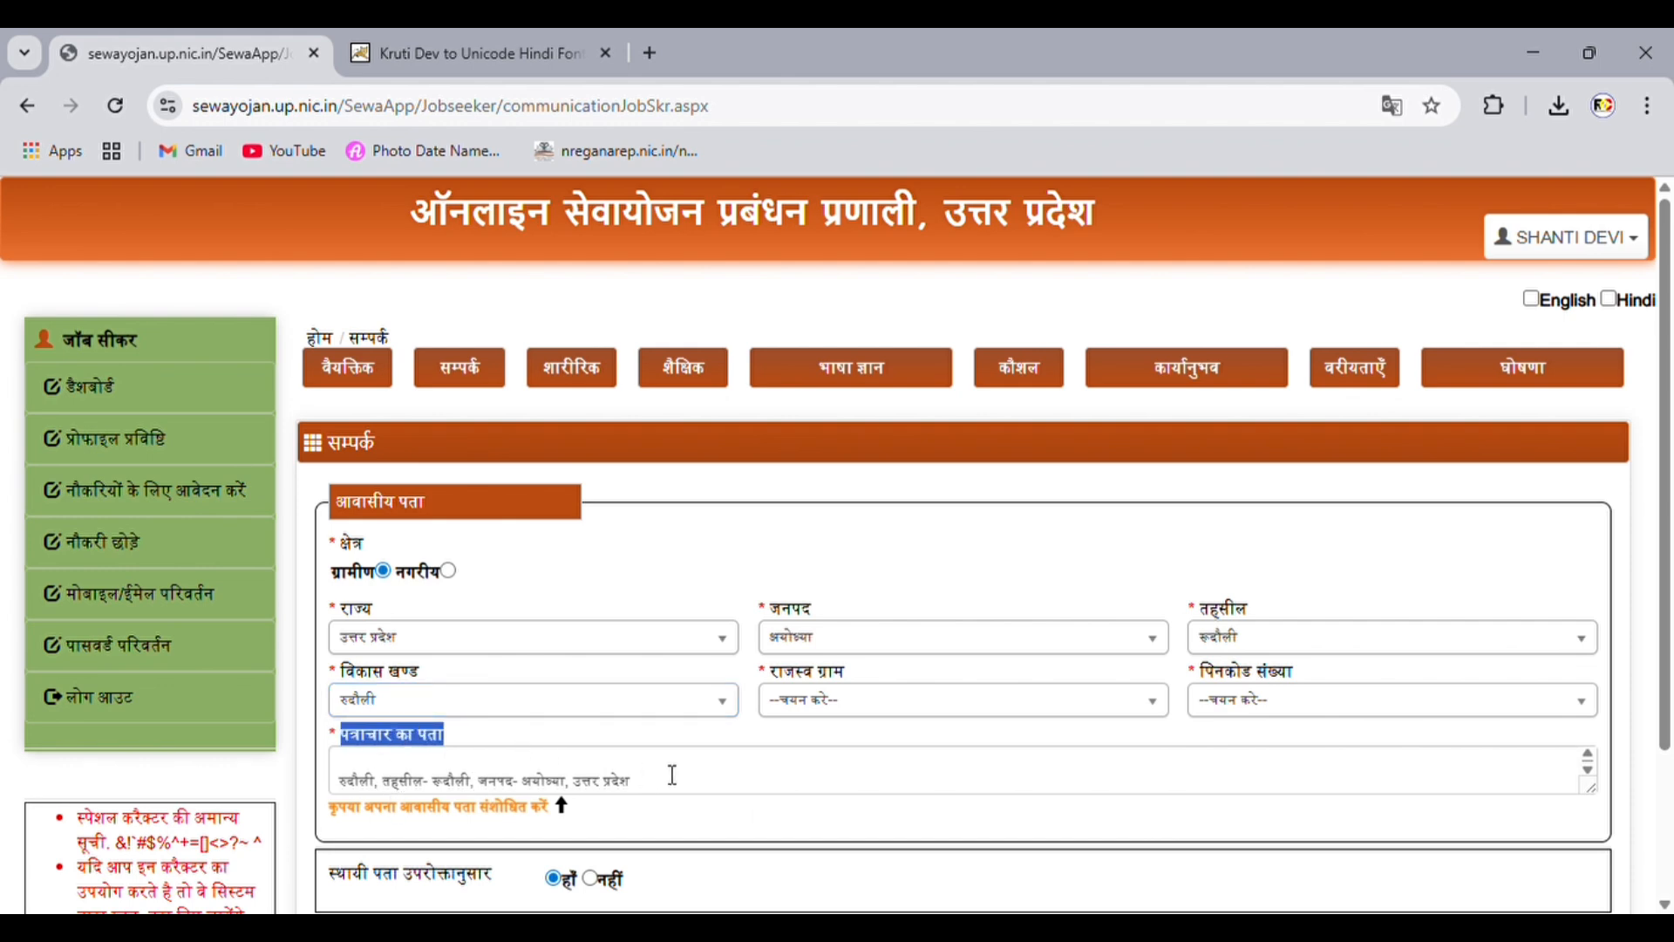
pyautogui.click(767, 811)
pyautogui.scroll(-3, 768, 811)
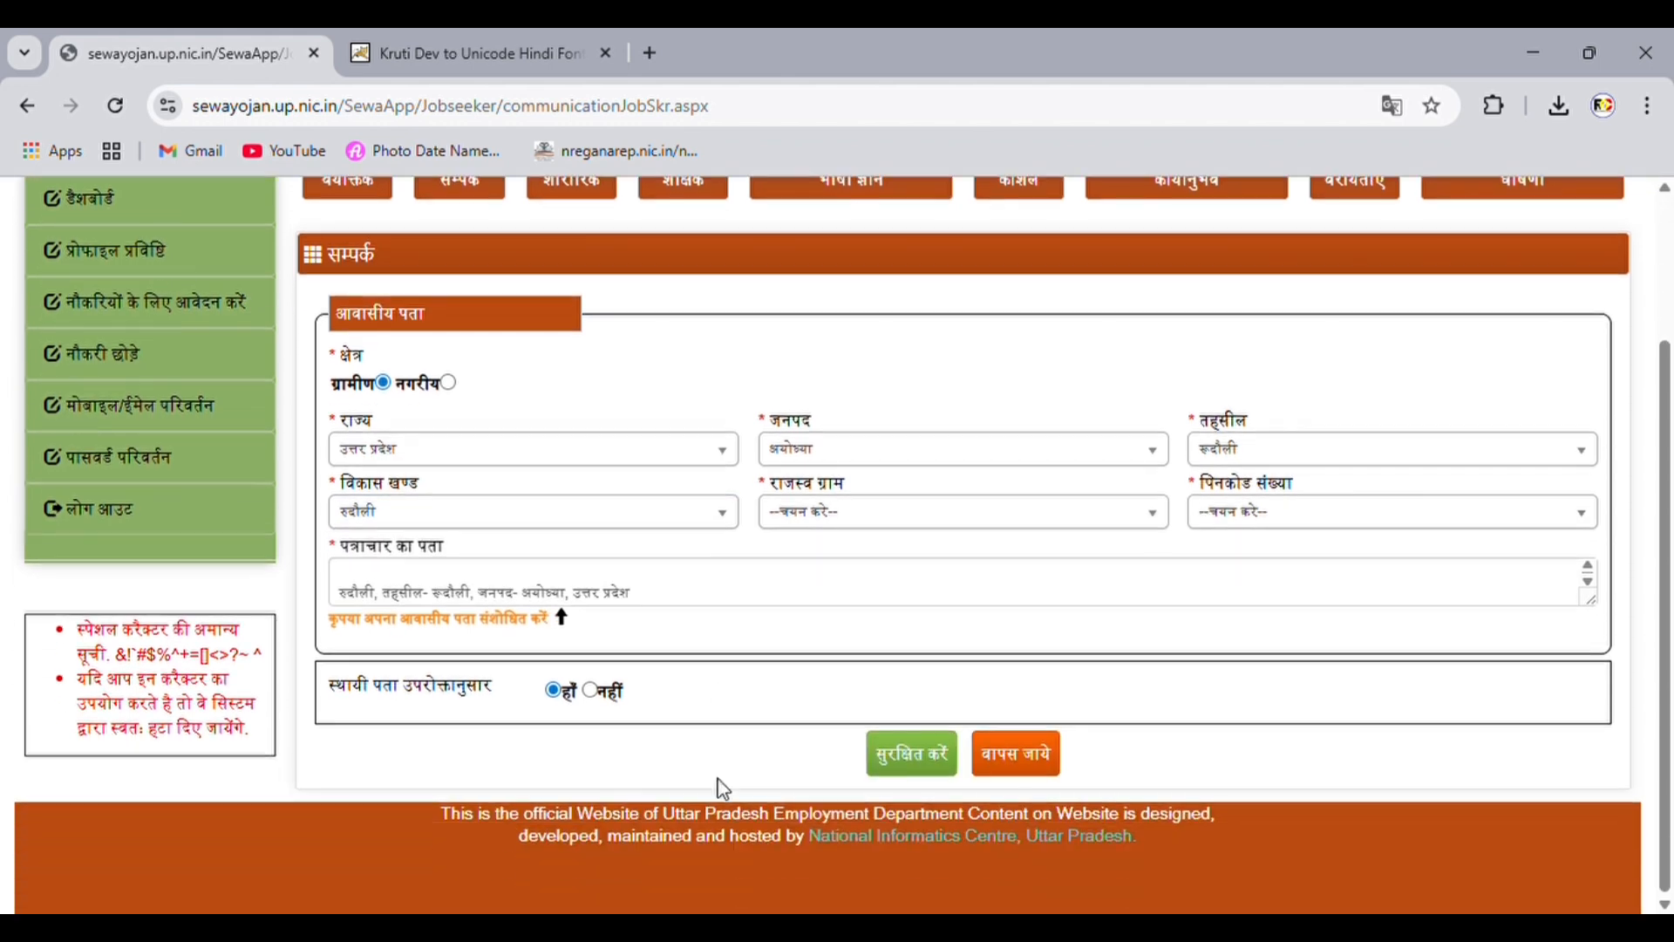
# Check that the permanent address is marked same as above (हाँ) and save the contact details
pyautogui.doubleClick(353, 689)
pyautogui.moveTo(383, 697); pyautogui.dragTo(552, 704)
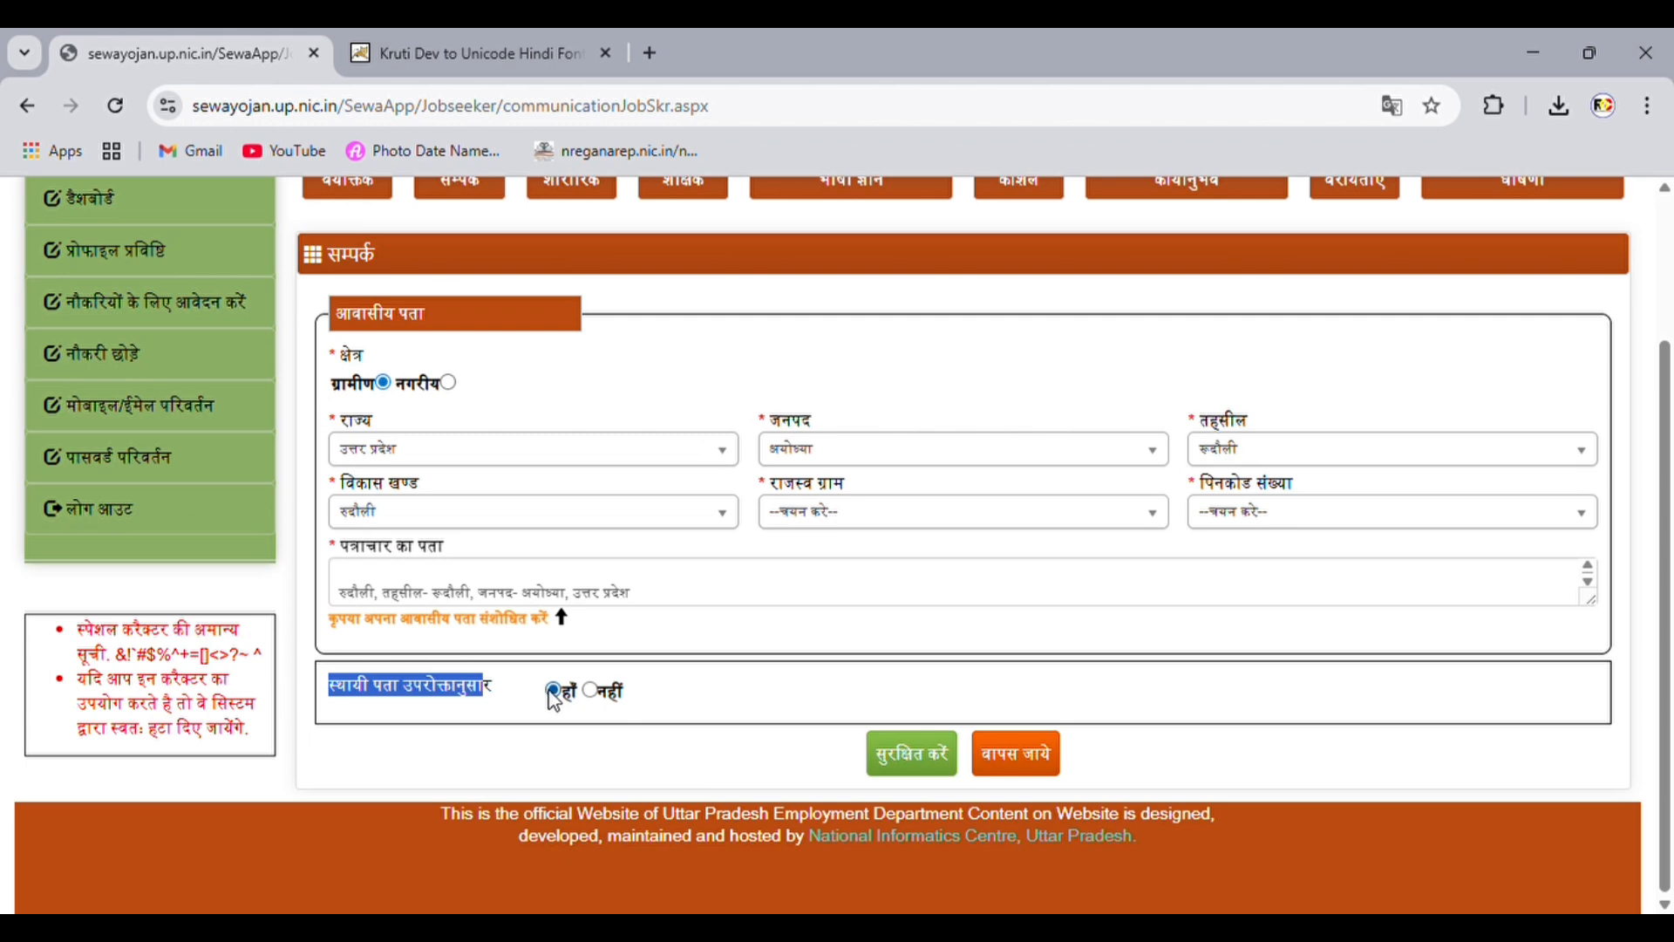
pyautogui.click(600, 757)
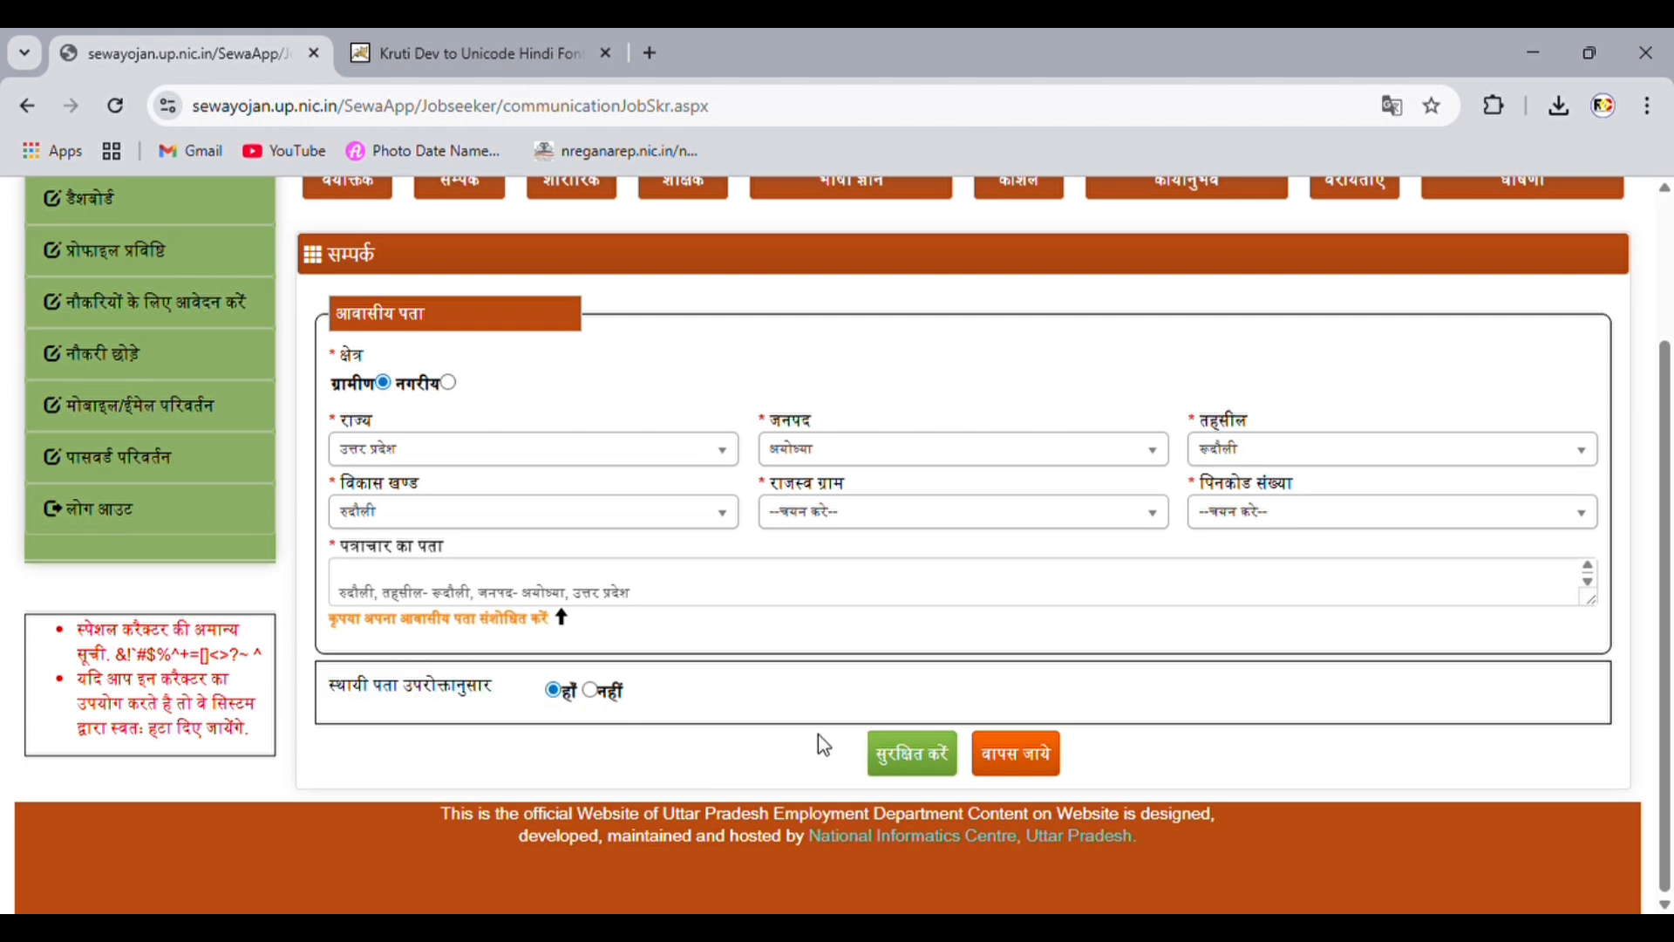
pyautogui.click(912, 755)
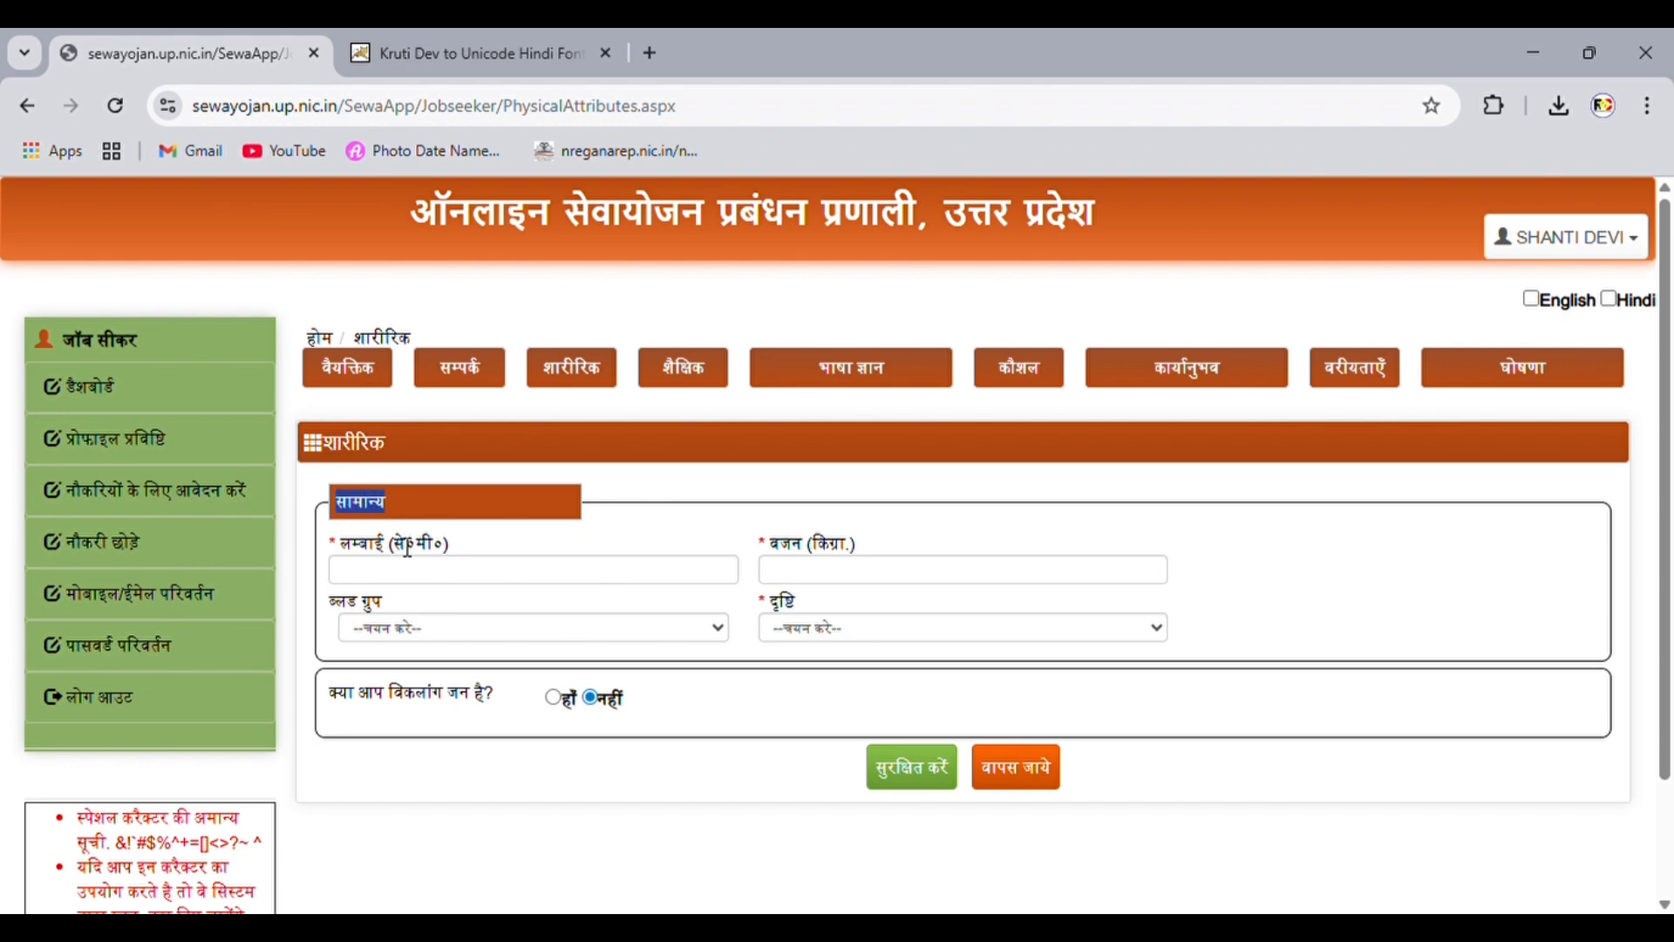
# In the physical details, enter 63 as the height and 70 kg as the weight, and set the vision to सामान्य
pyautogui.click(411, 577)
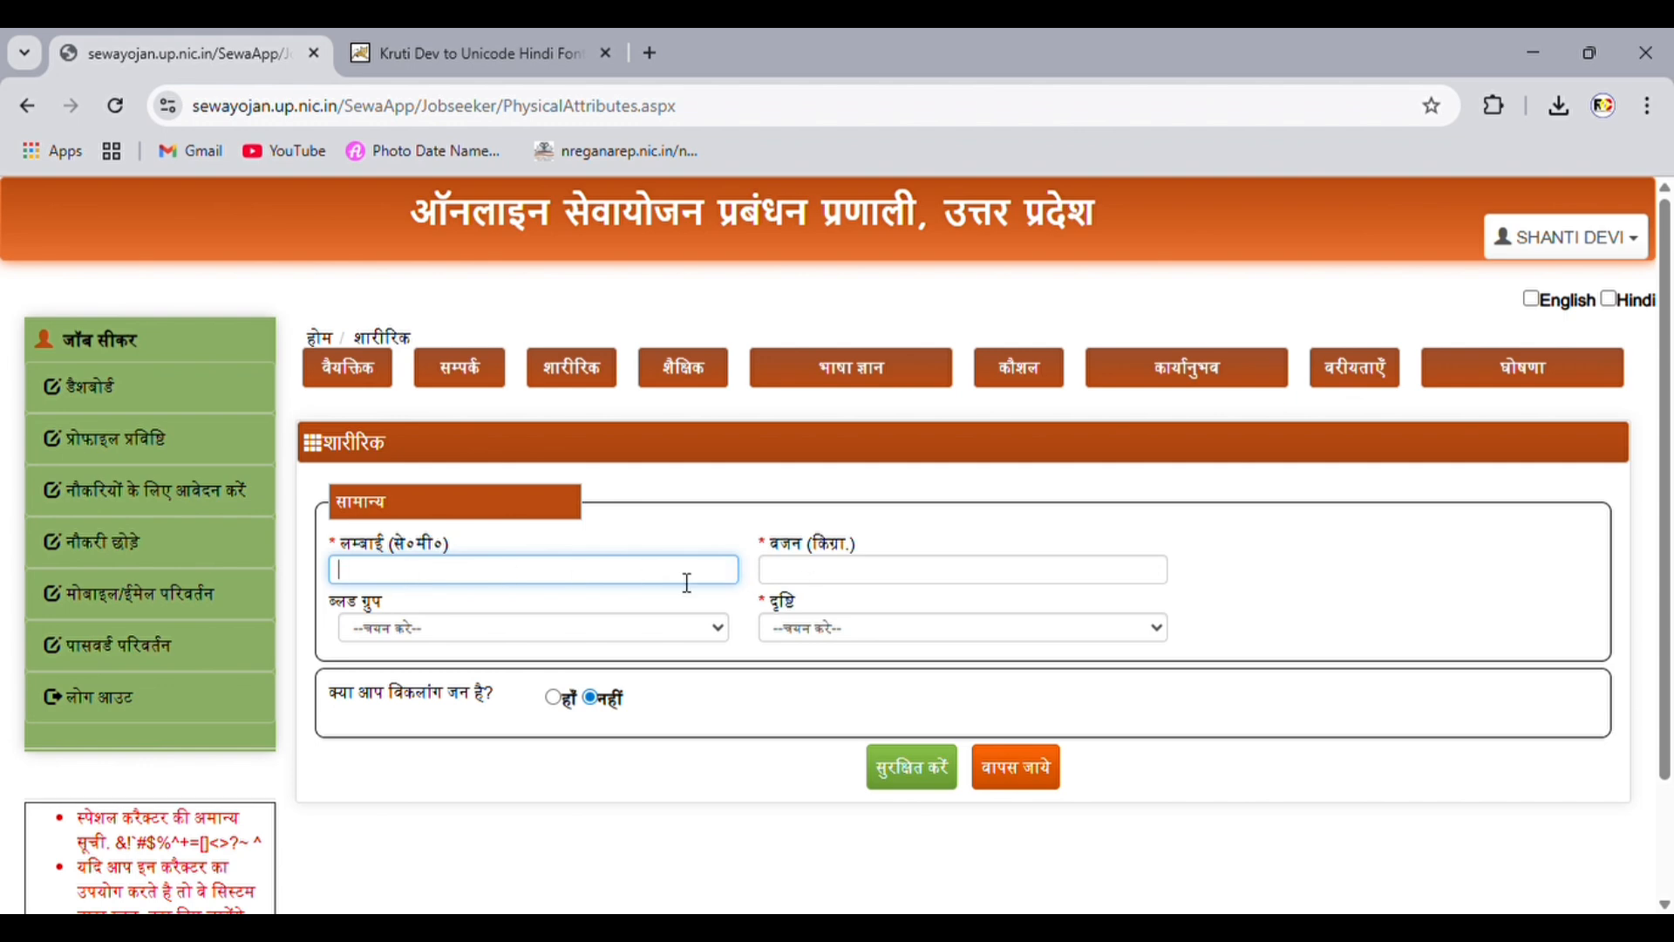
pyautogui.click(954, 576)
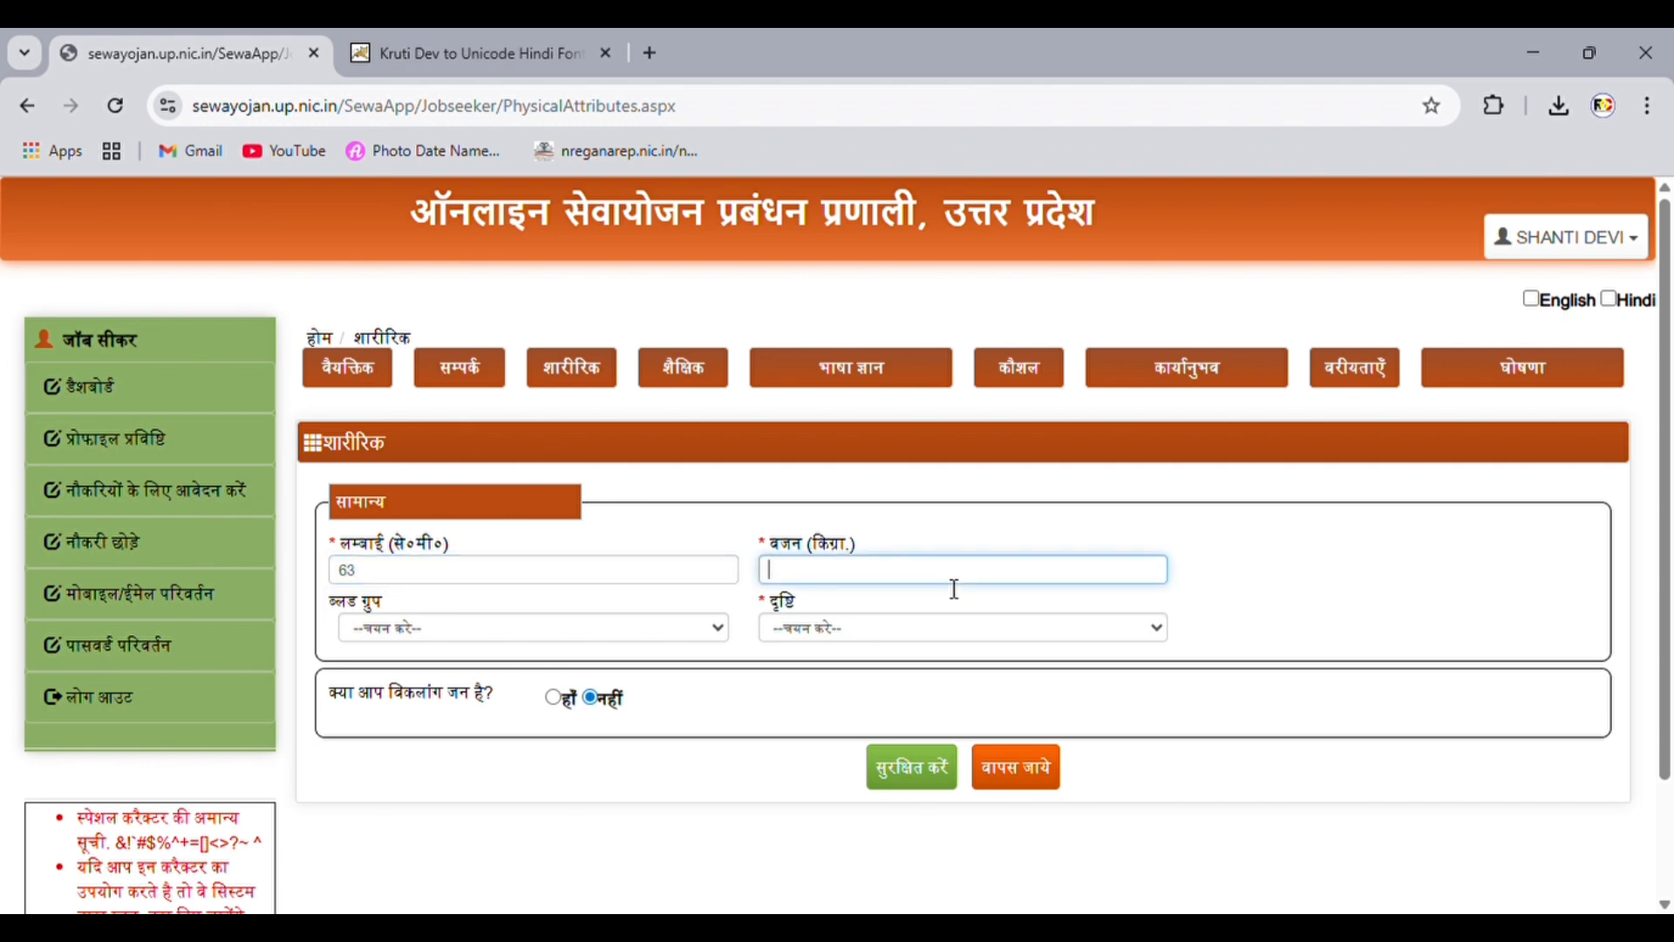
pyautogui.press('Tab')
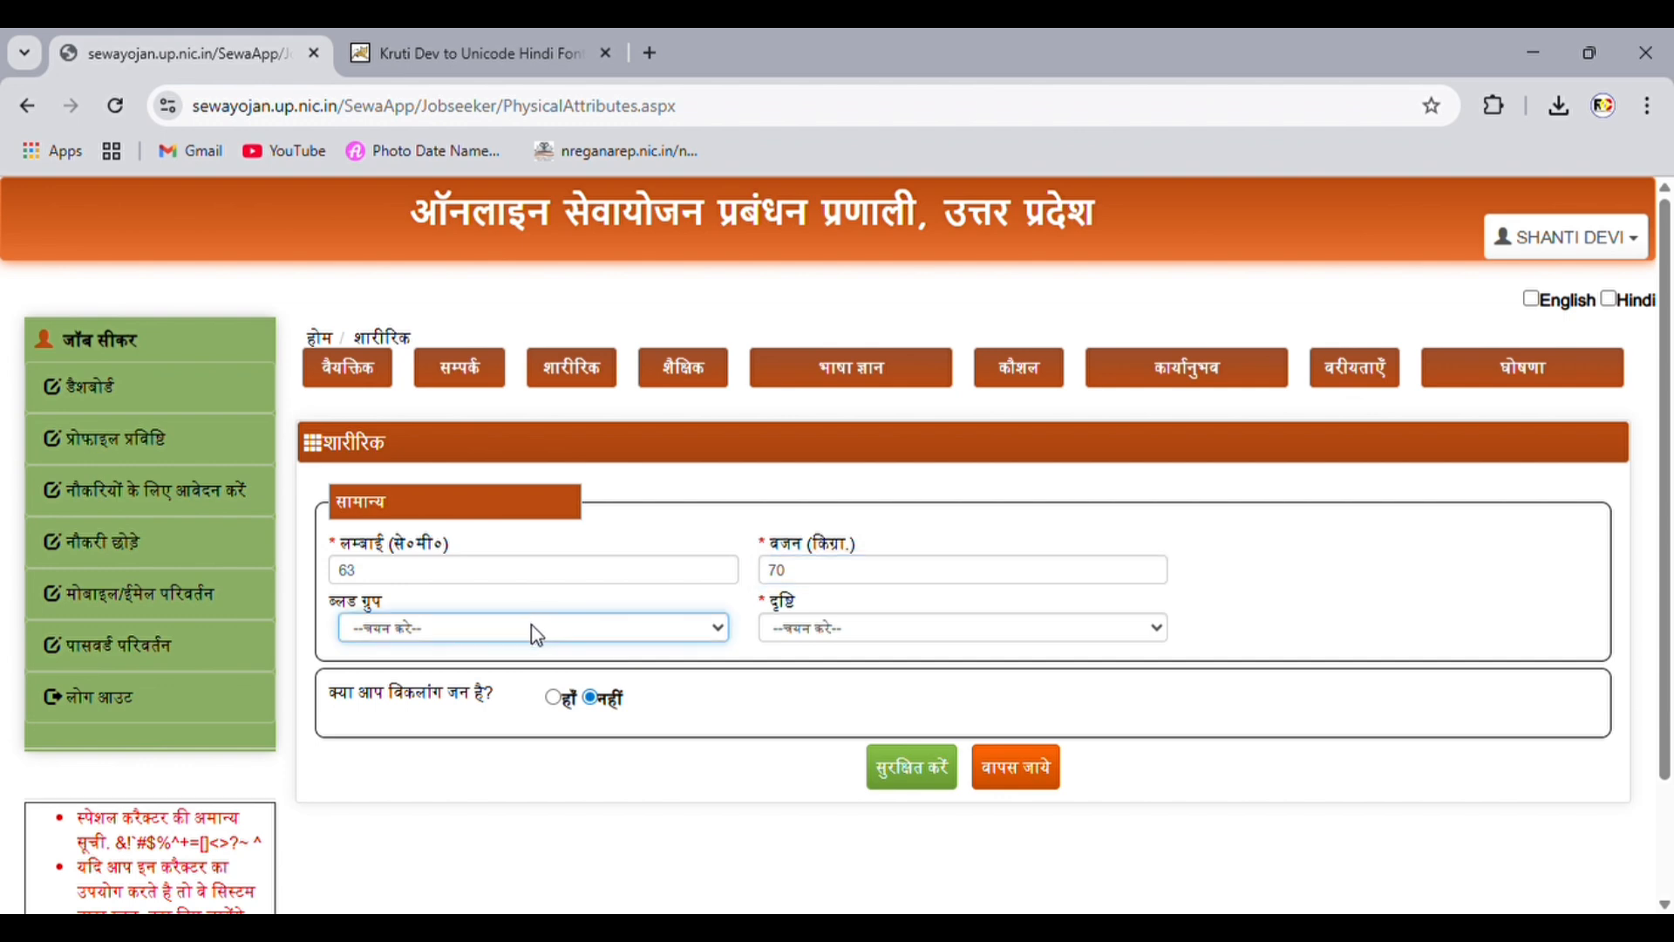
pyautogui.press('Tab')
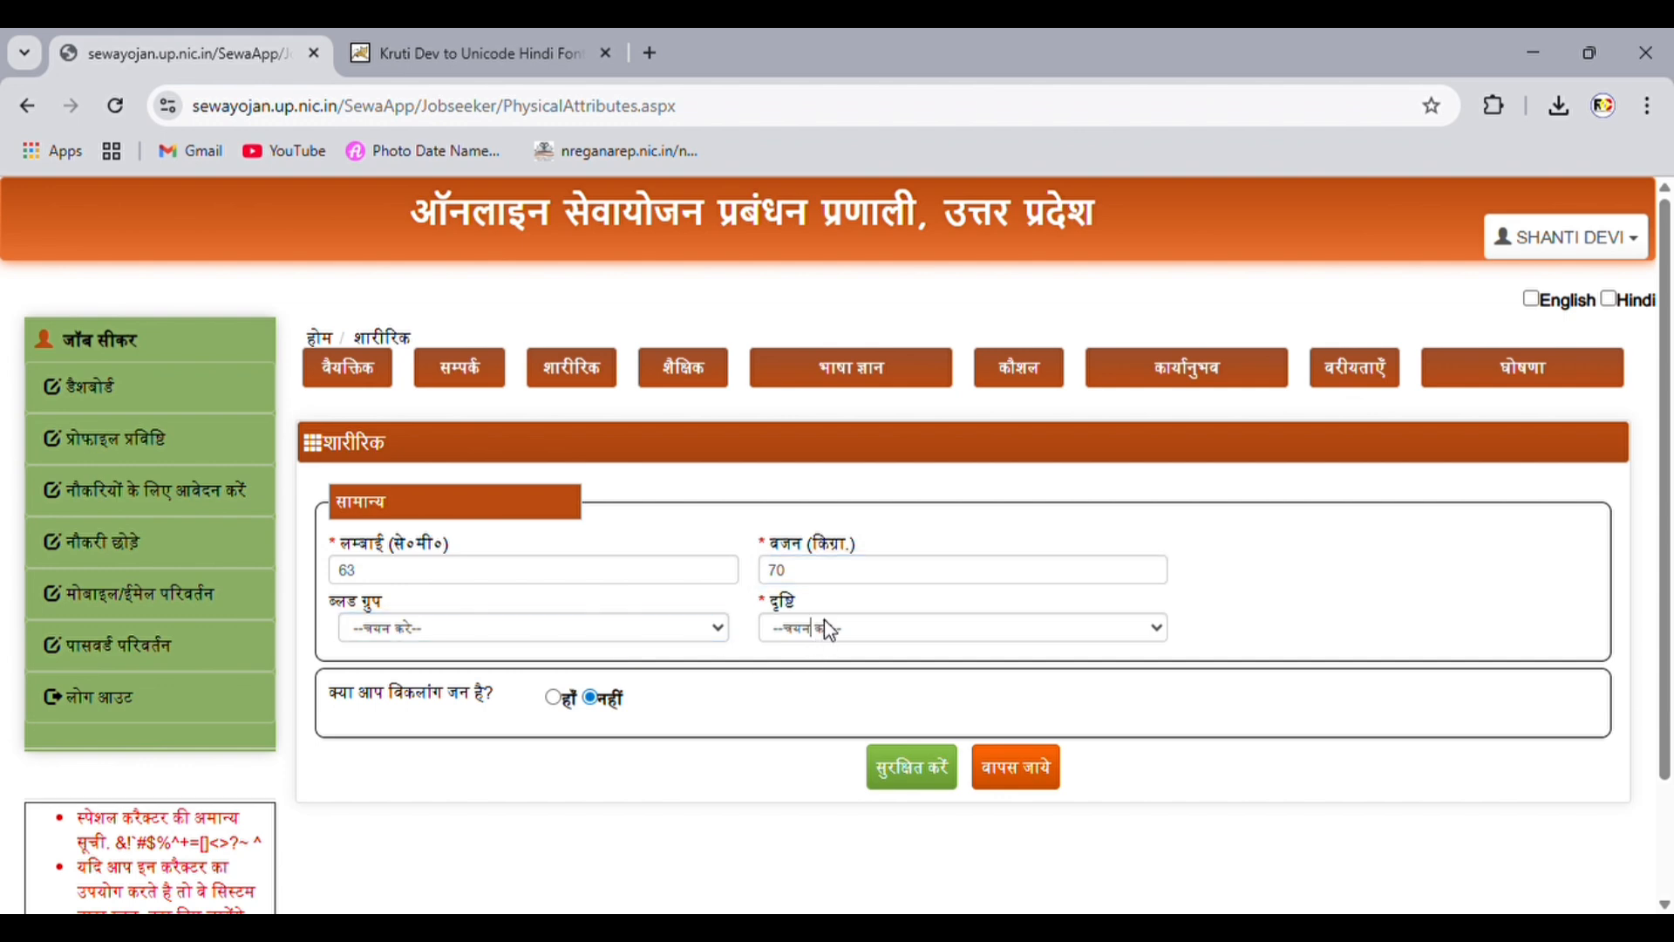
pyautogui.press('Down')
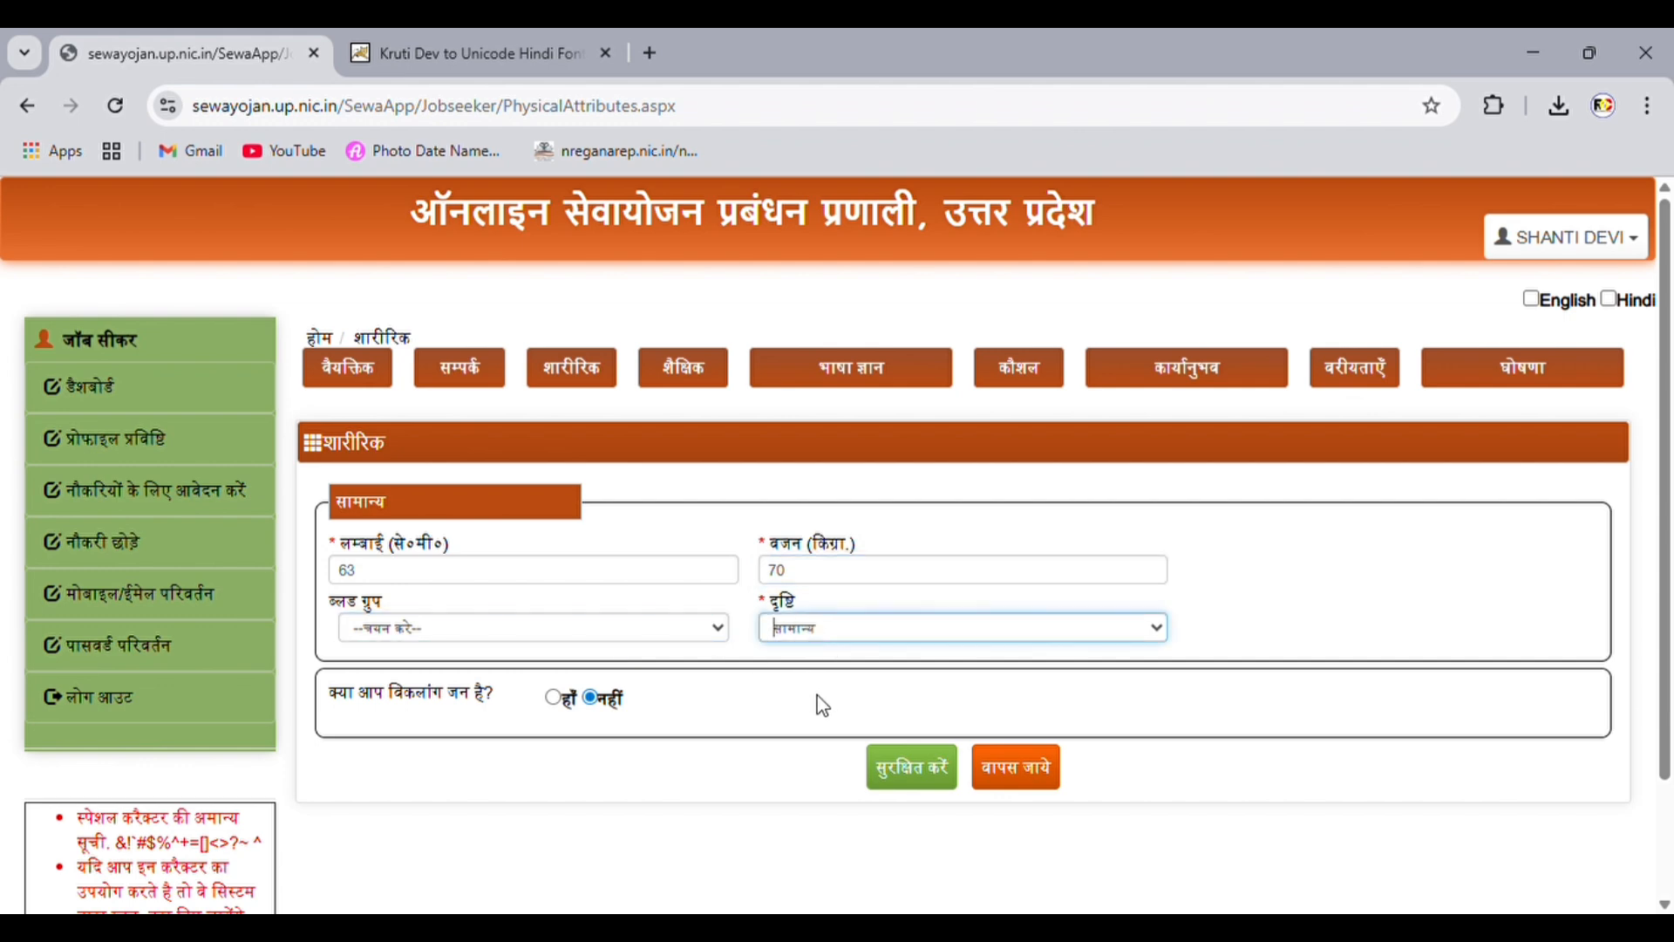
# Answer नहीं to the disability question and save the physical details
pyautogui.moveTo(358, 697); pyautogui.dragTo(501, 698)
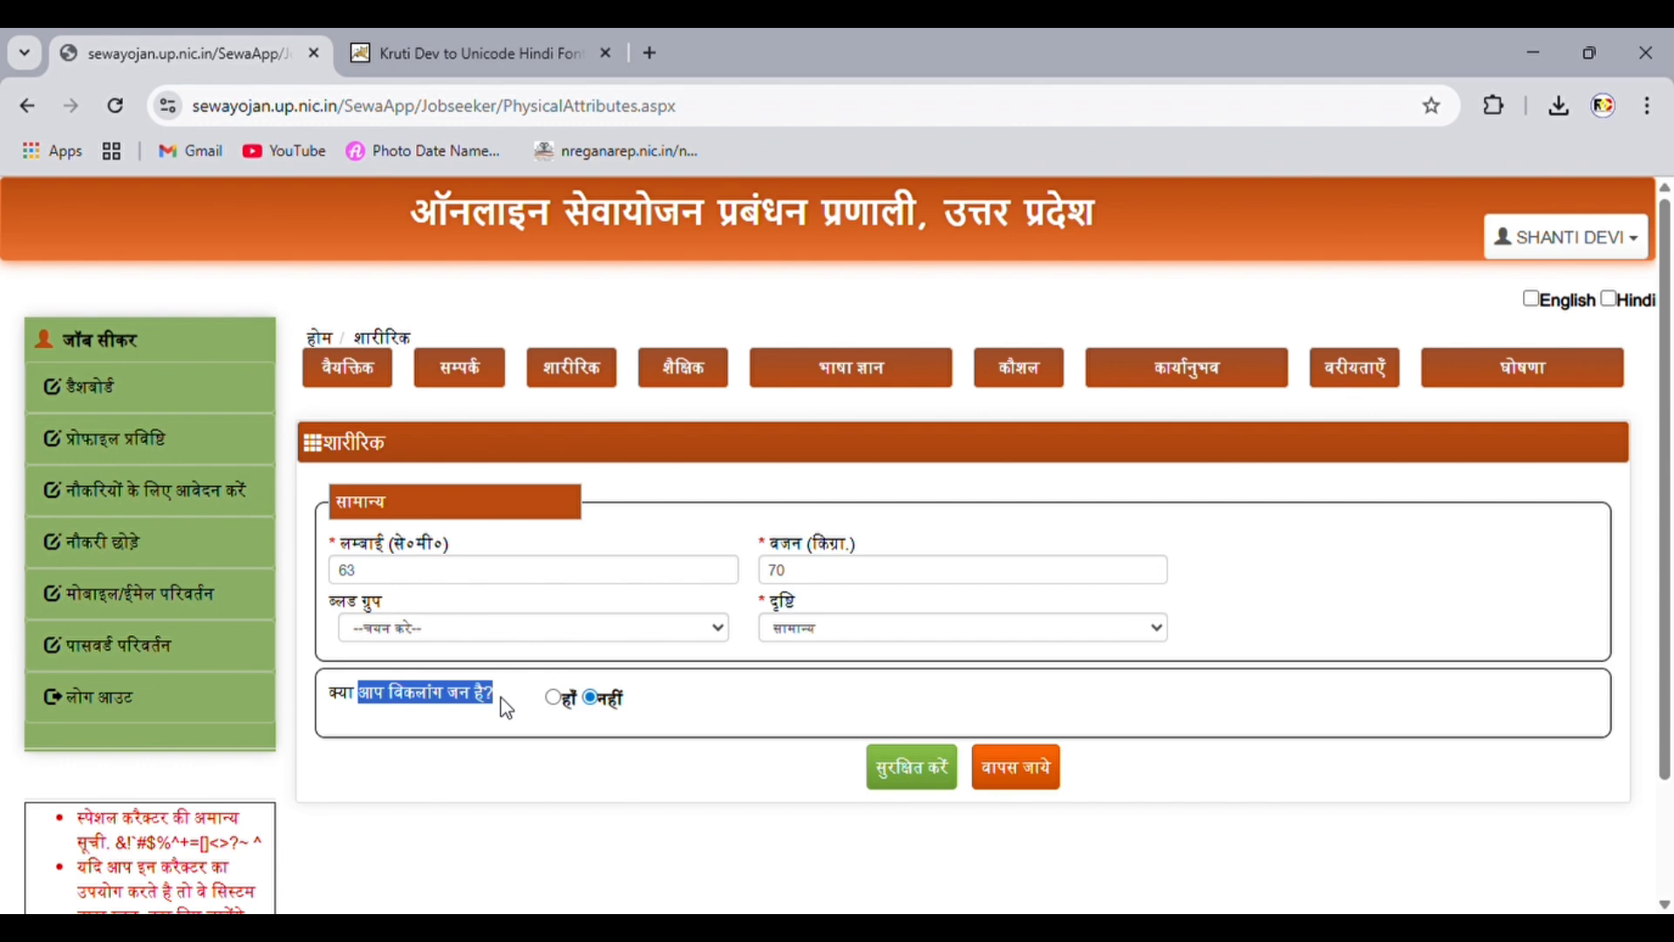
pyautogui.click(614, 698)
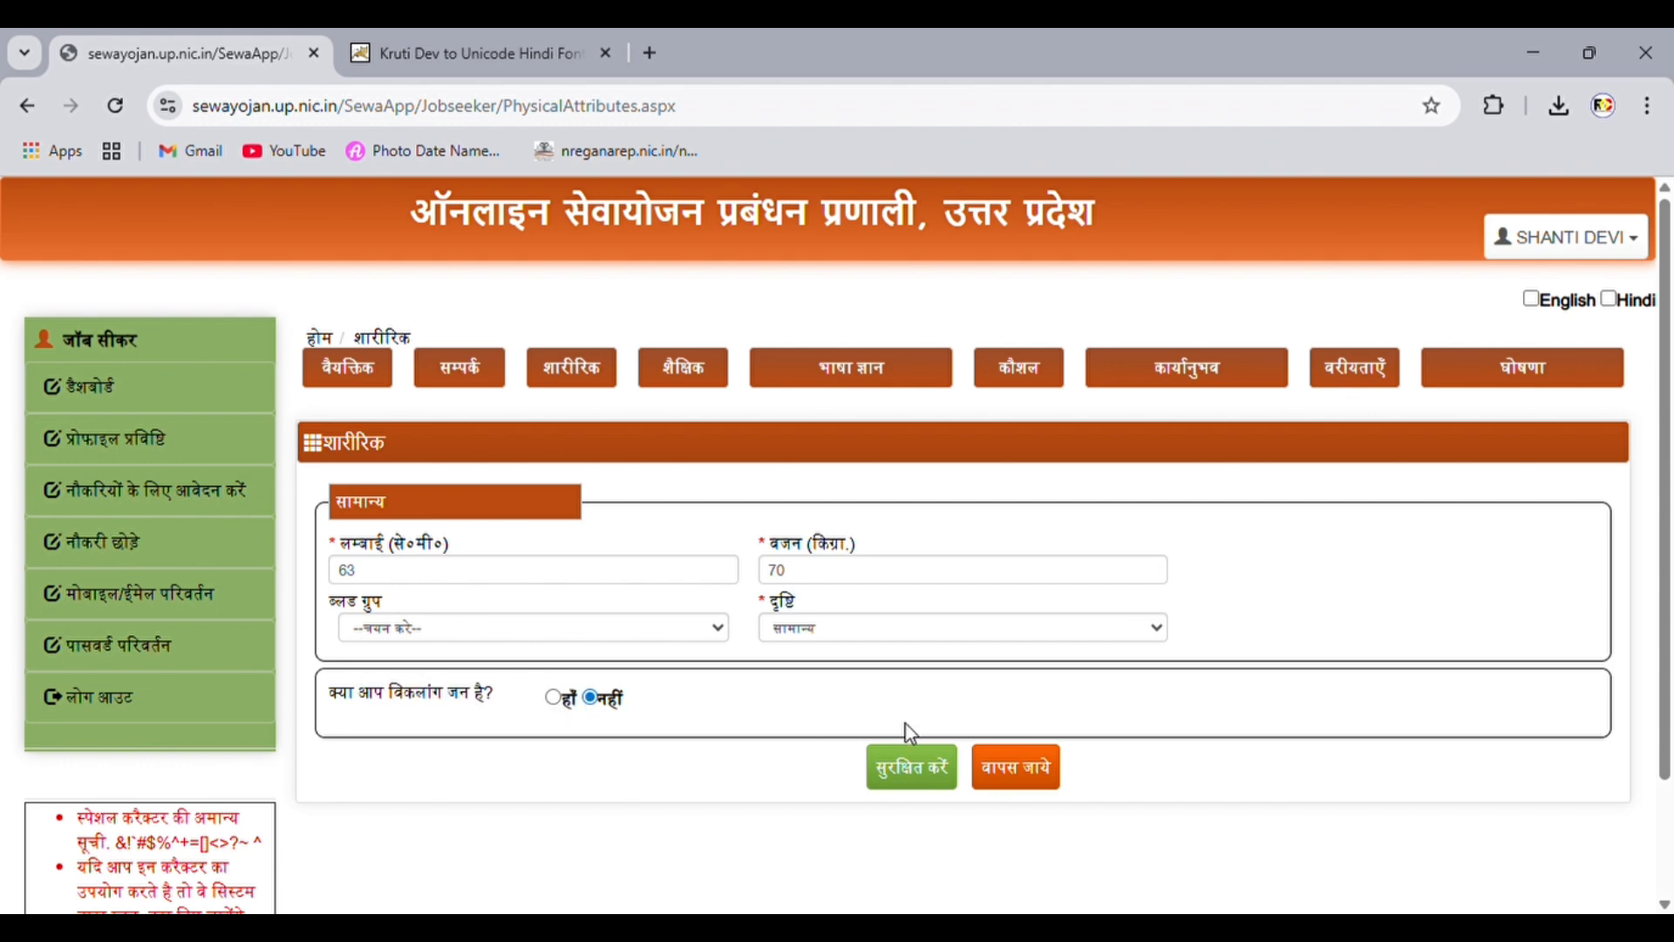
pyautogui.click(914, 769)
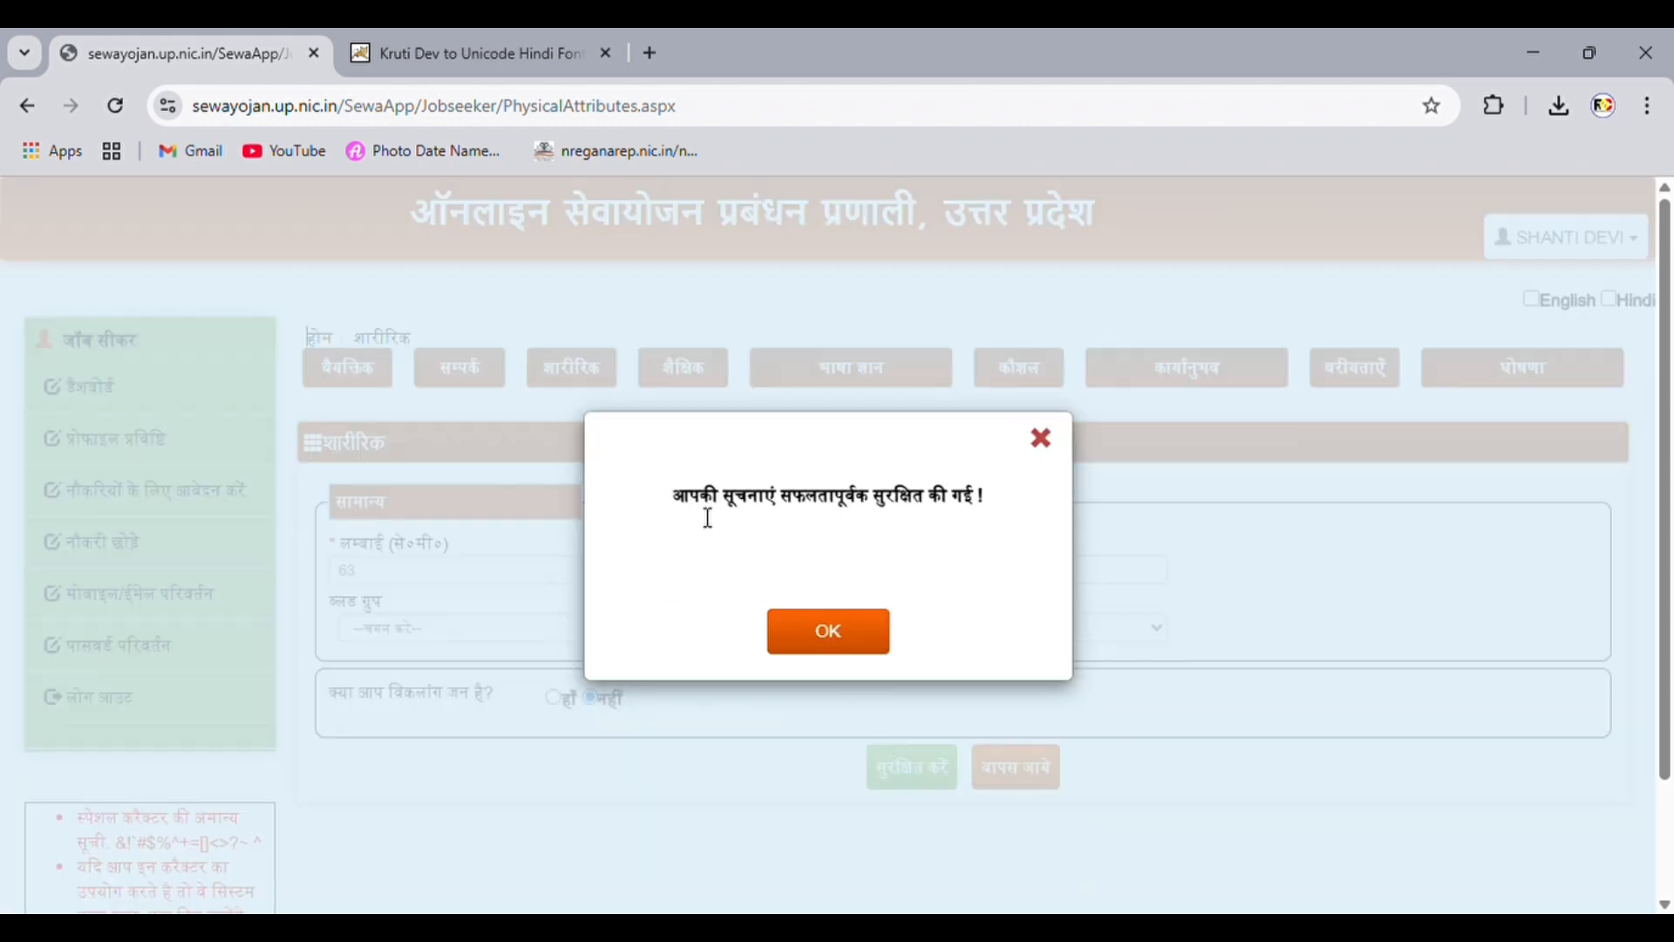
pyautogui.moveTo(703, 502); pyautogui.dragTo(899, 564)
pyautogui.click(820, 625)
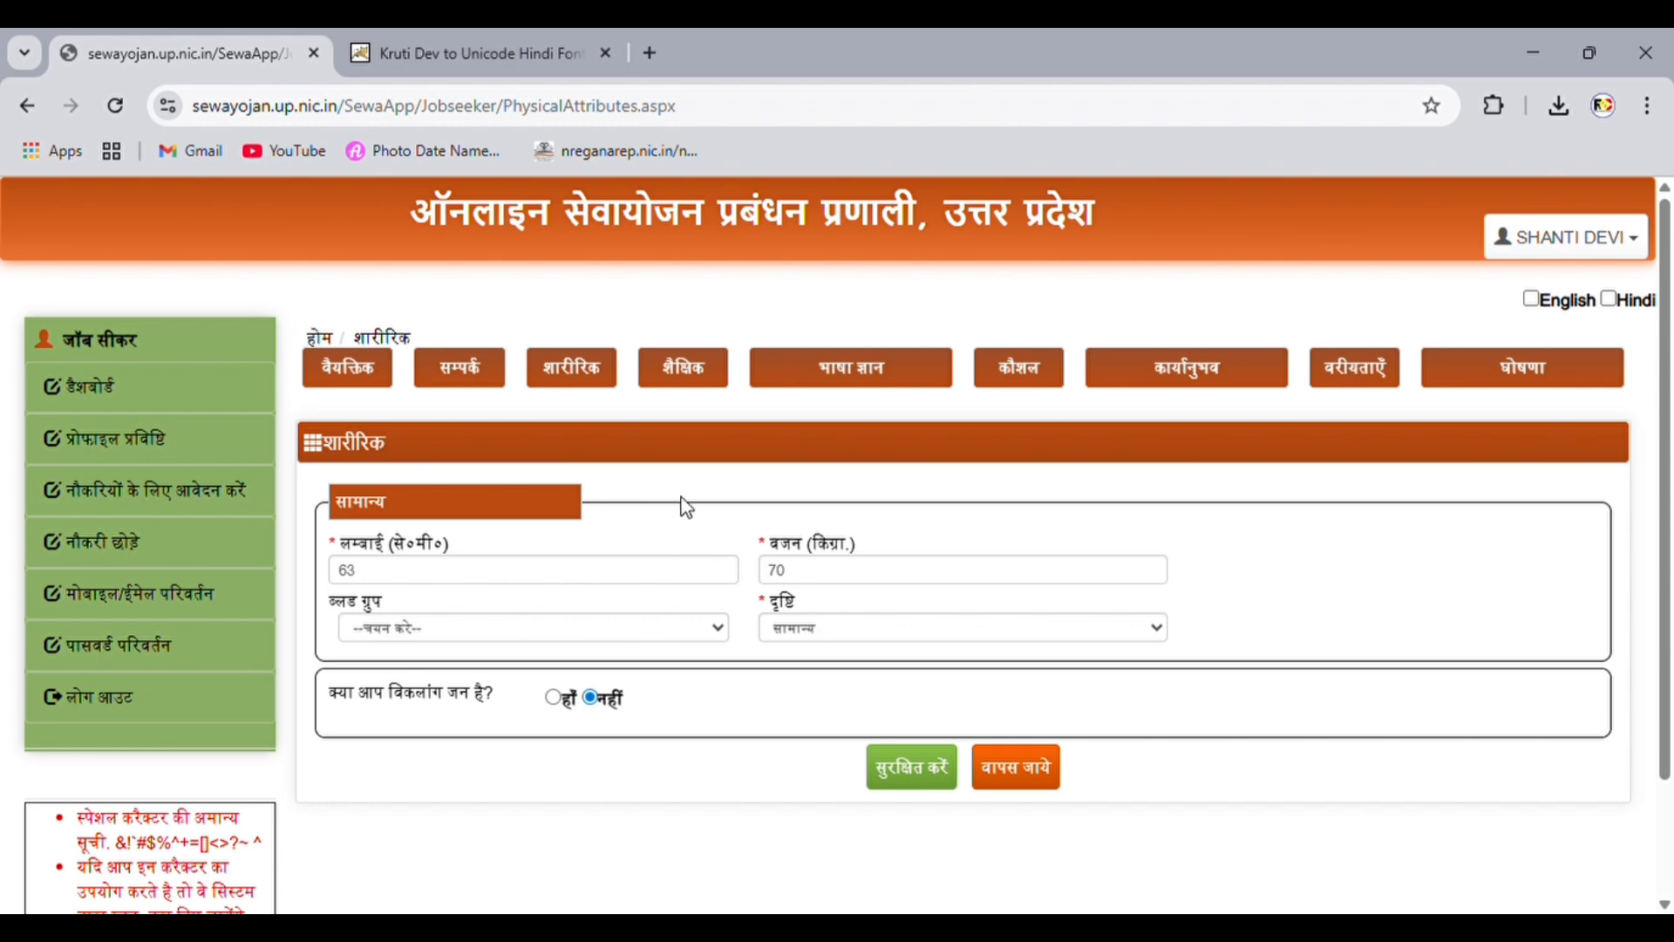
# In the education section, mark the applicant as educated (हाँ) and set the highest education level to स्नातक
pyautogui.click(688, 381)
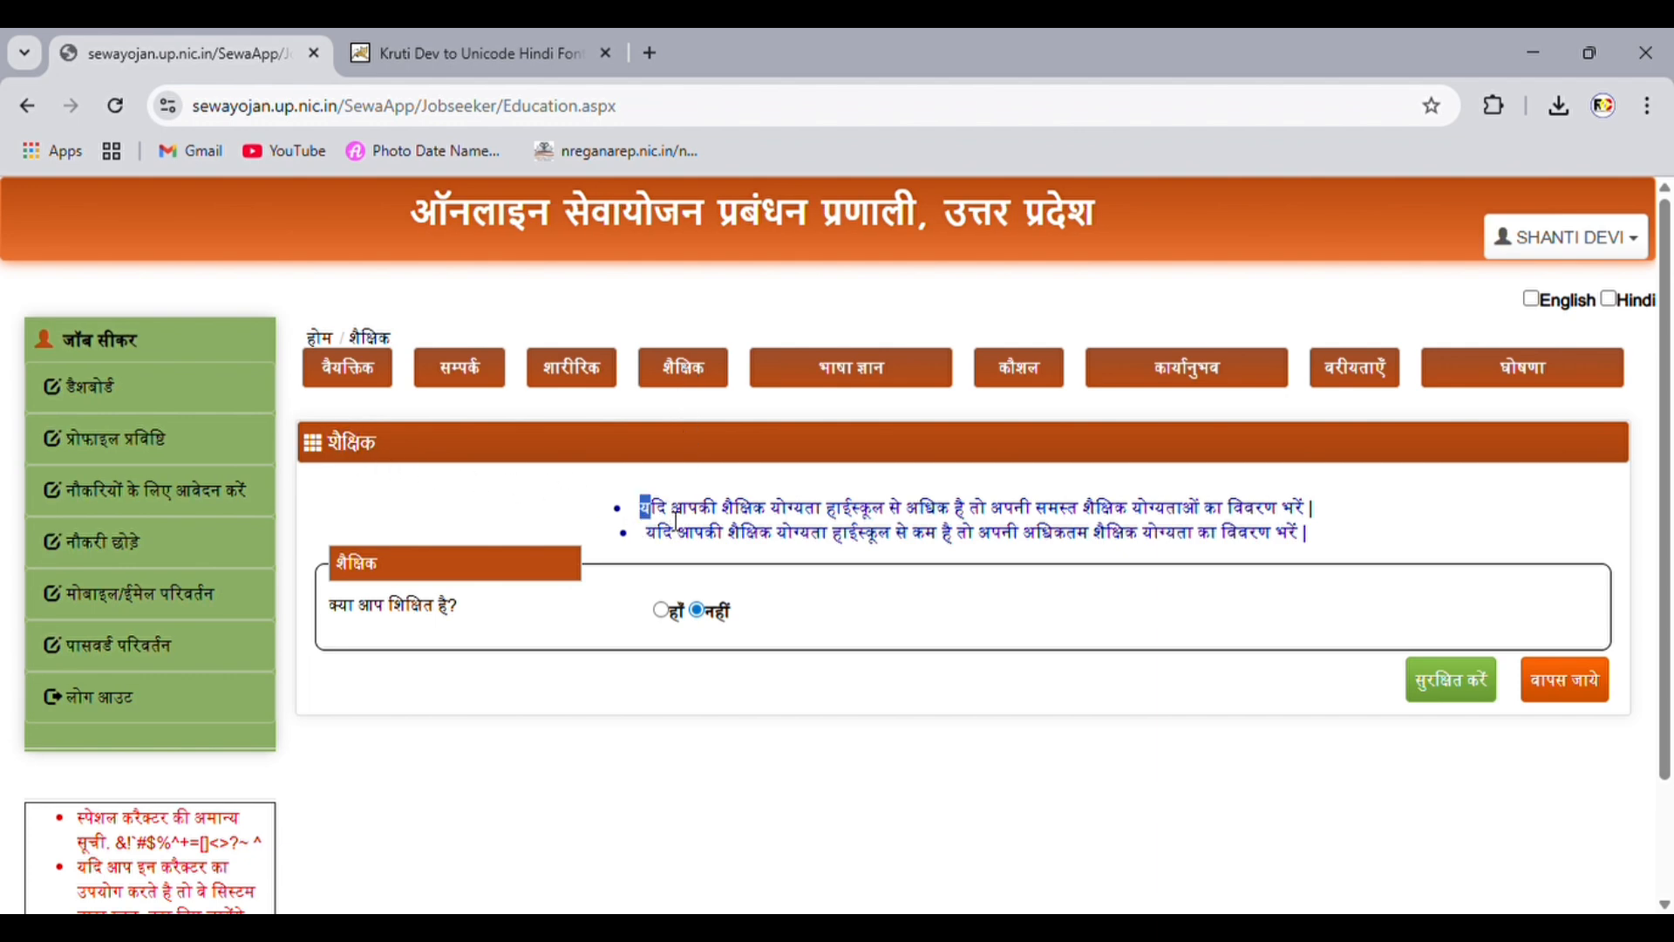
pyautogui.moveTo(640, 507); pyautogui.dragTo(1332, 515)
pyautogui.click(1391, 503)
pyautogui.moveTo(331, 611); pyautogui.dragTo(469, 610)
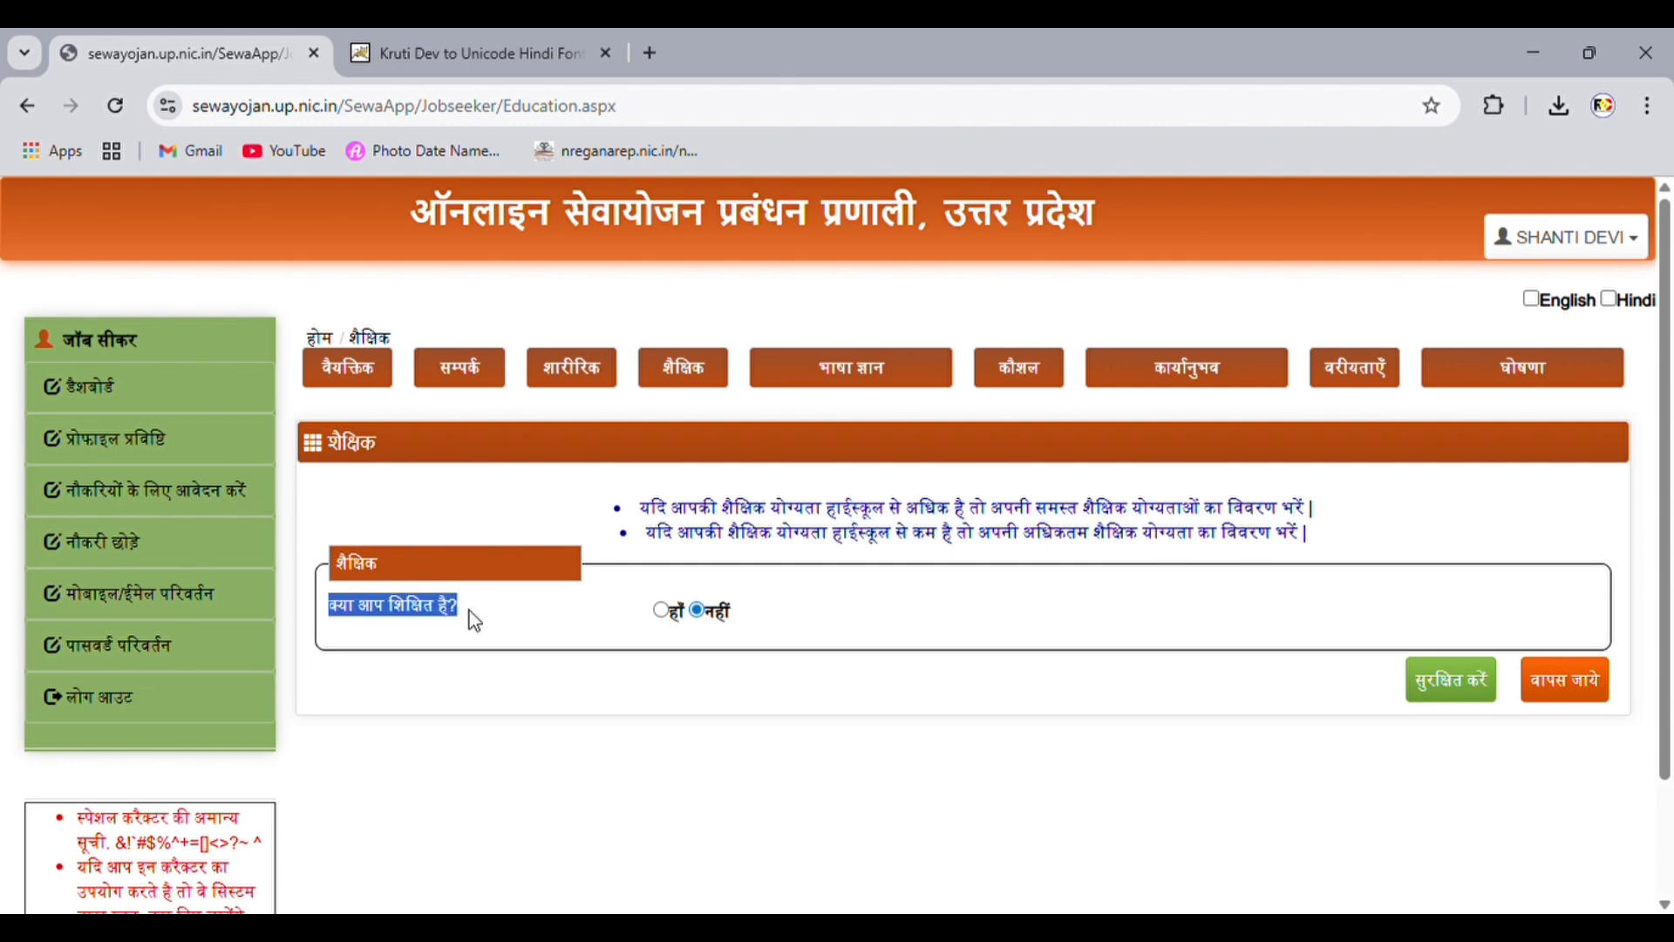
pyautogui.click(660, 610)
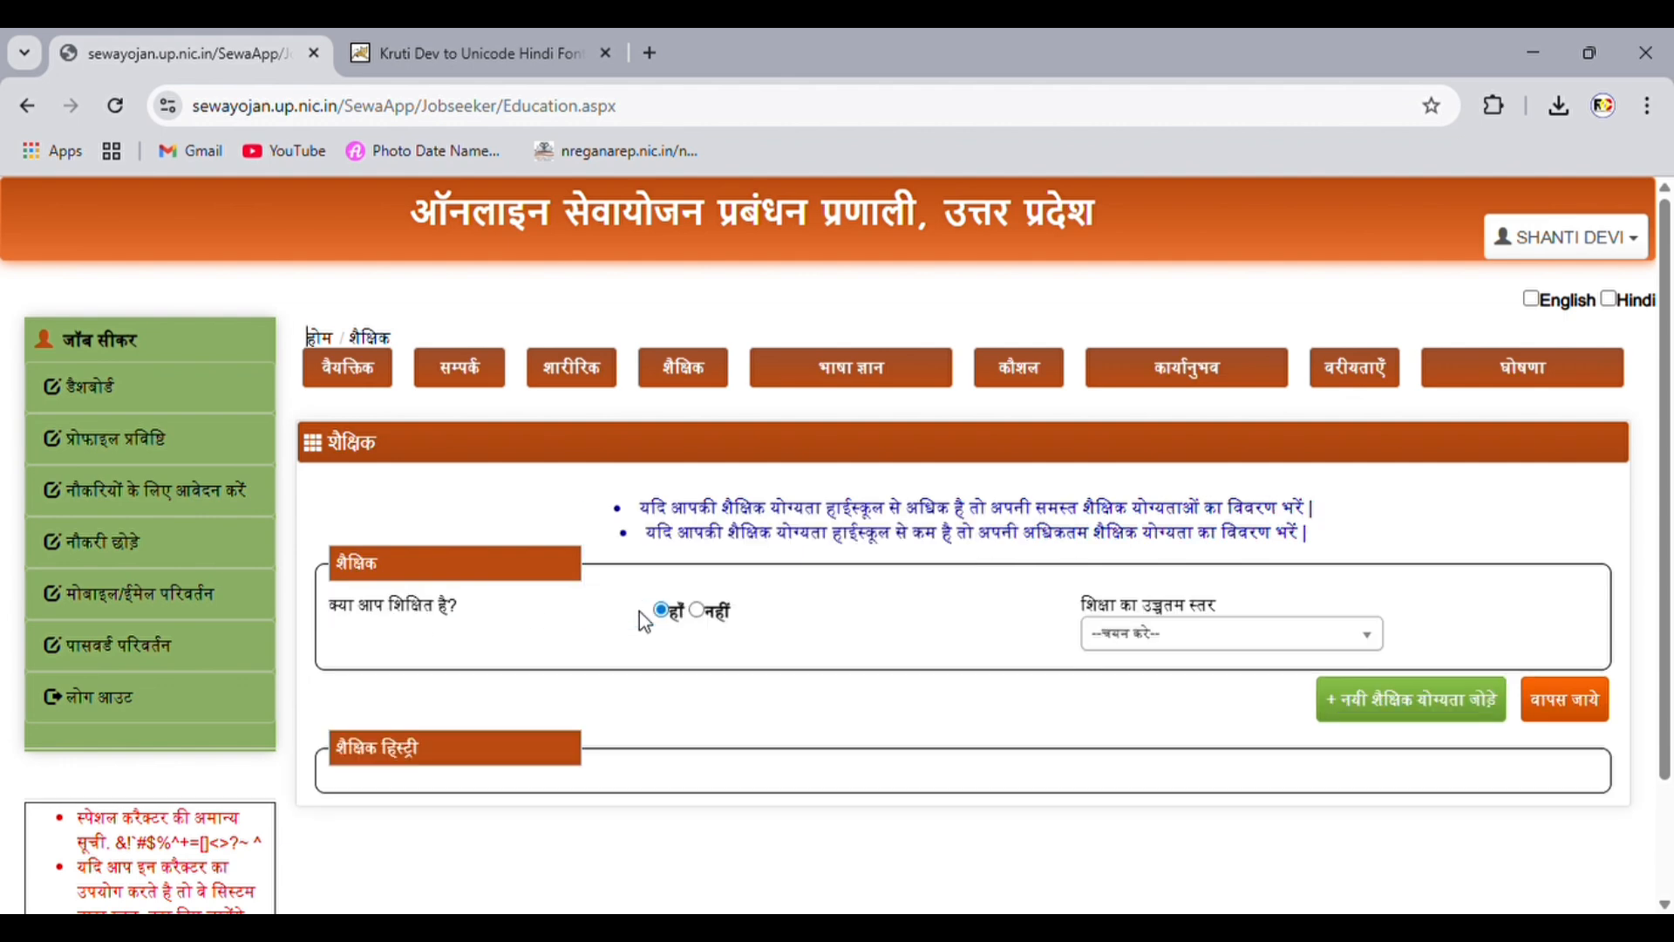
pyautogui.moveTo(1086, 607); pyautogui.dragTo(1270, 614)
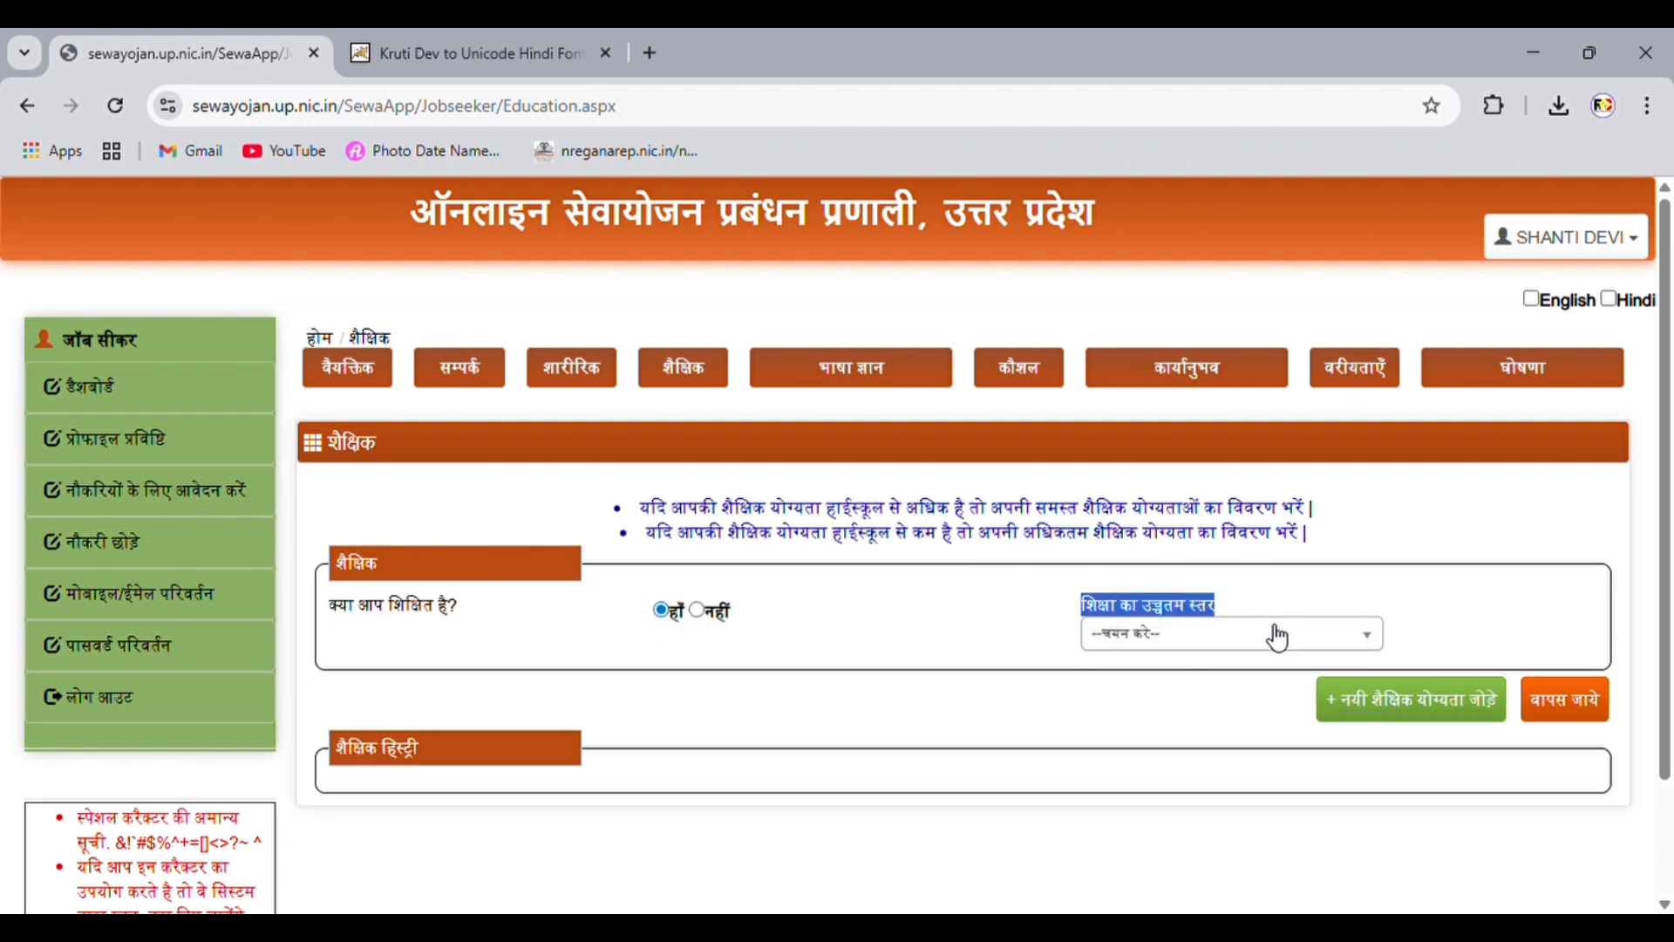
pyautogui.click(1274, 636)
pyautogui.click(1181, 801)
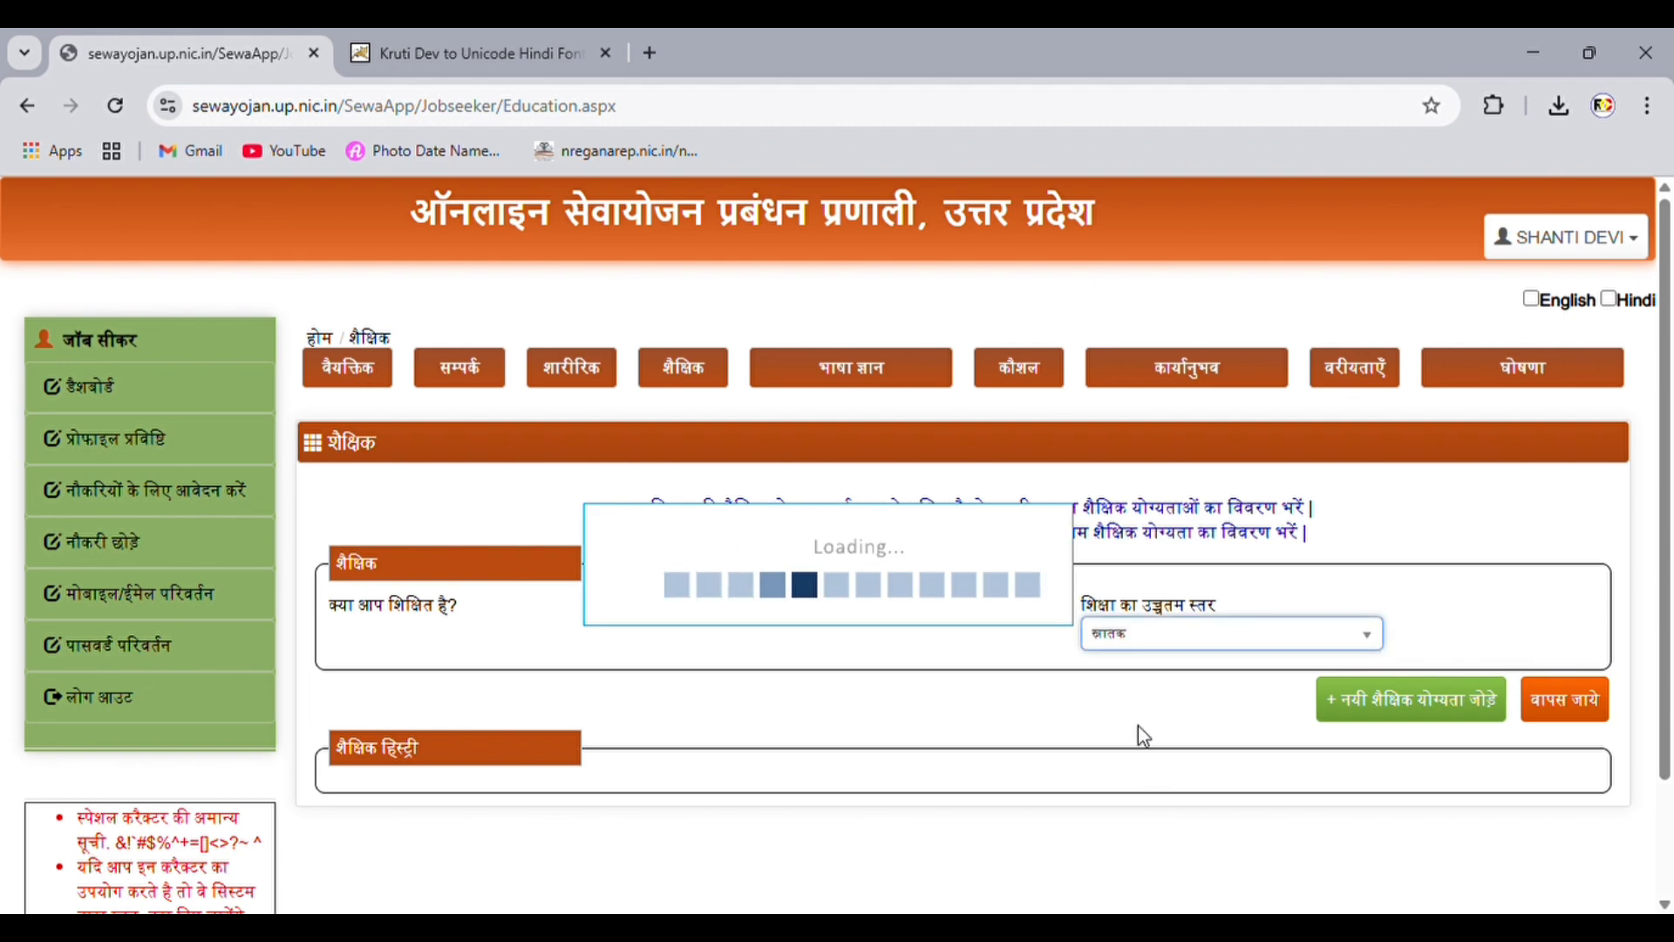
pyautogui.moveTo(1098, 605); pyautogui.dragTo(1221, 615)
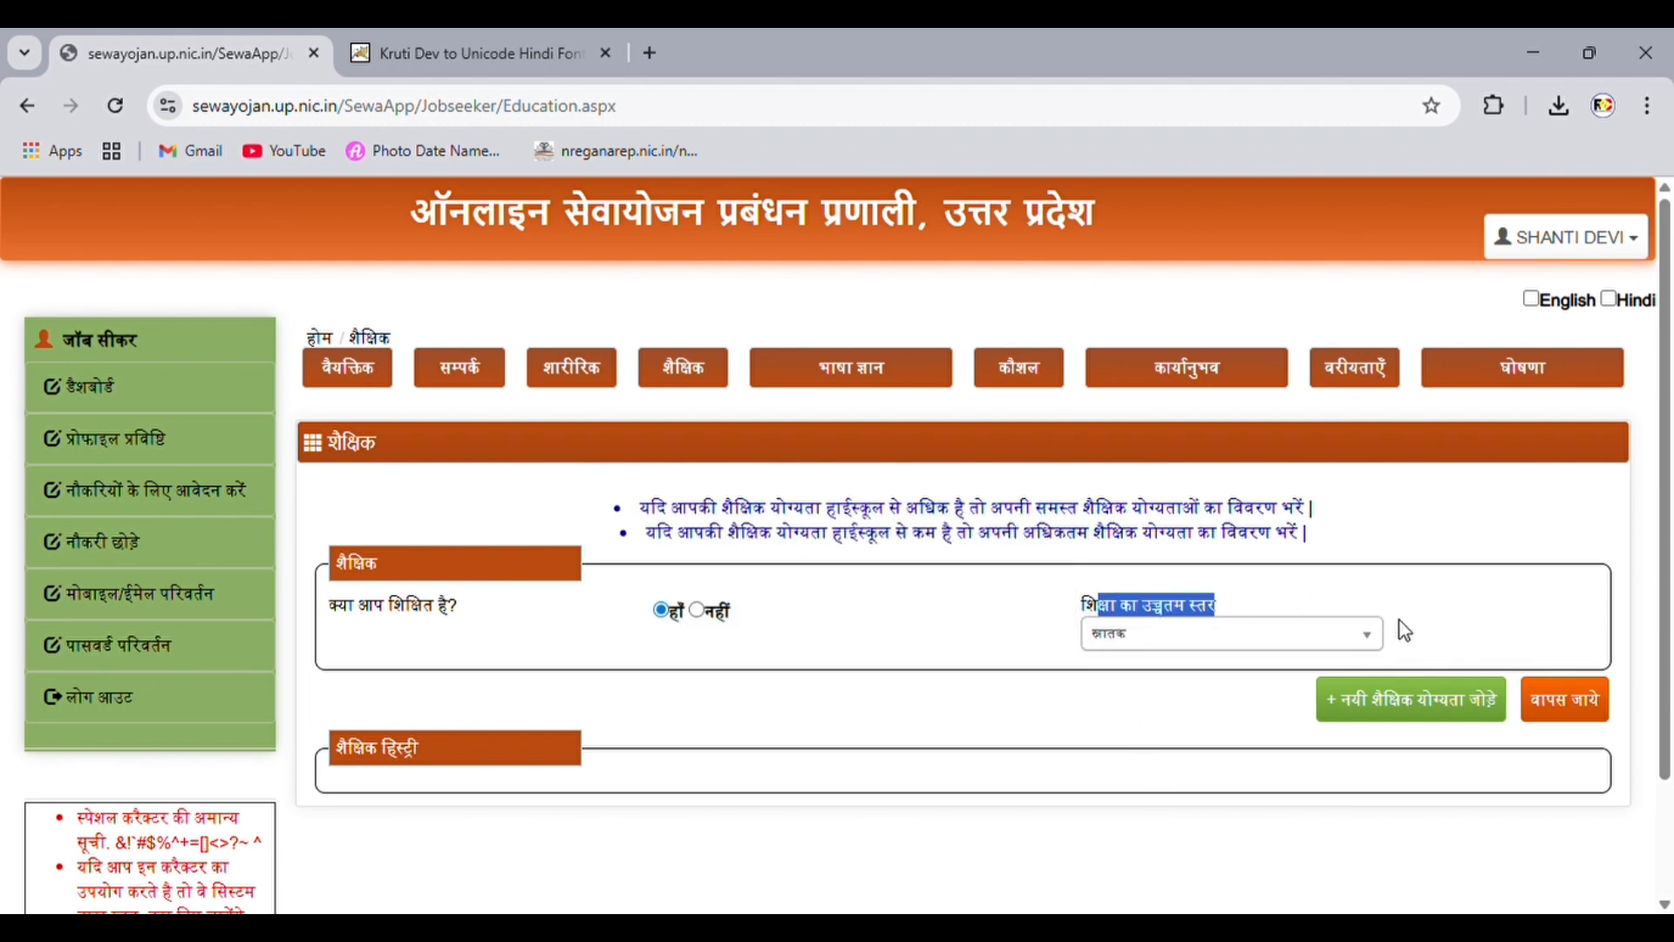
# Add a new educational qualification with एसएससी / हाई स्कूल as the education group and कला as the stream
pyautogui.click(1416, 706)
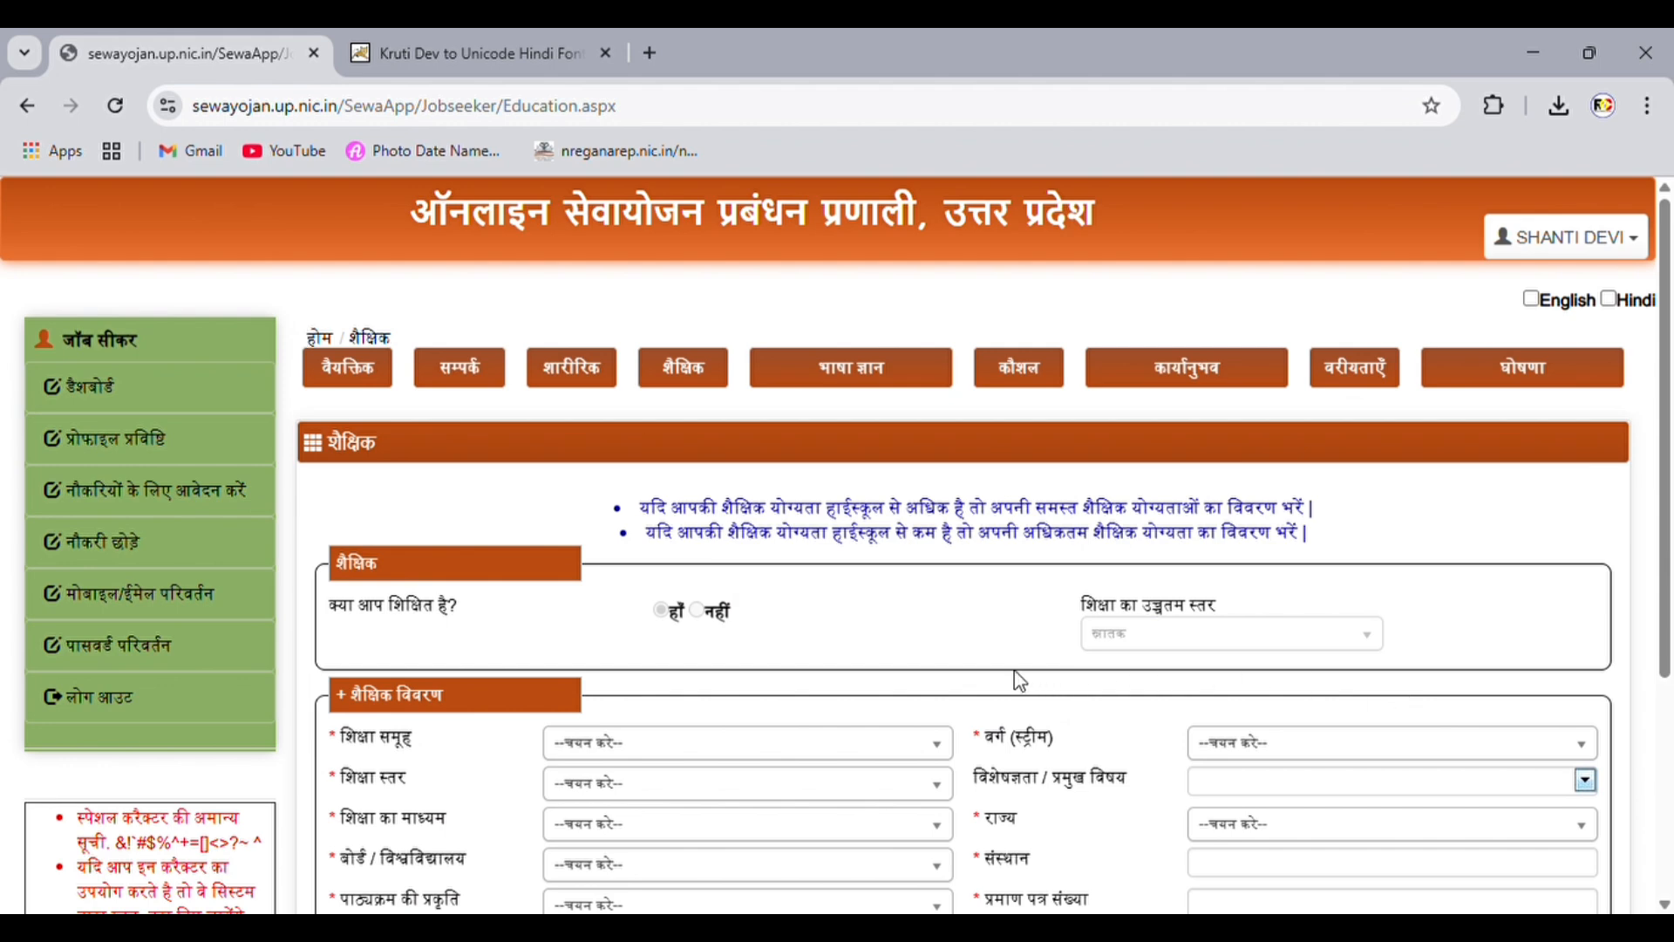
pyautogui.scroll(-3, 955, 637)
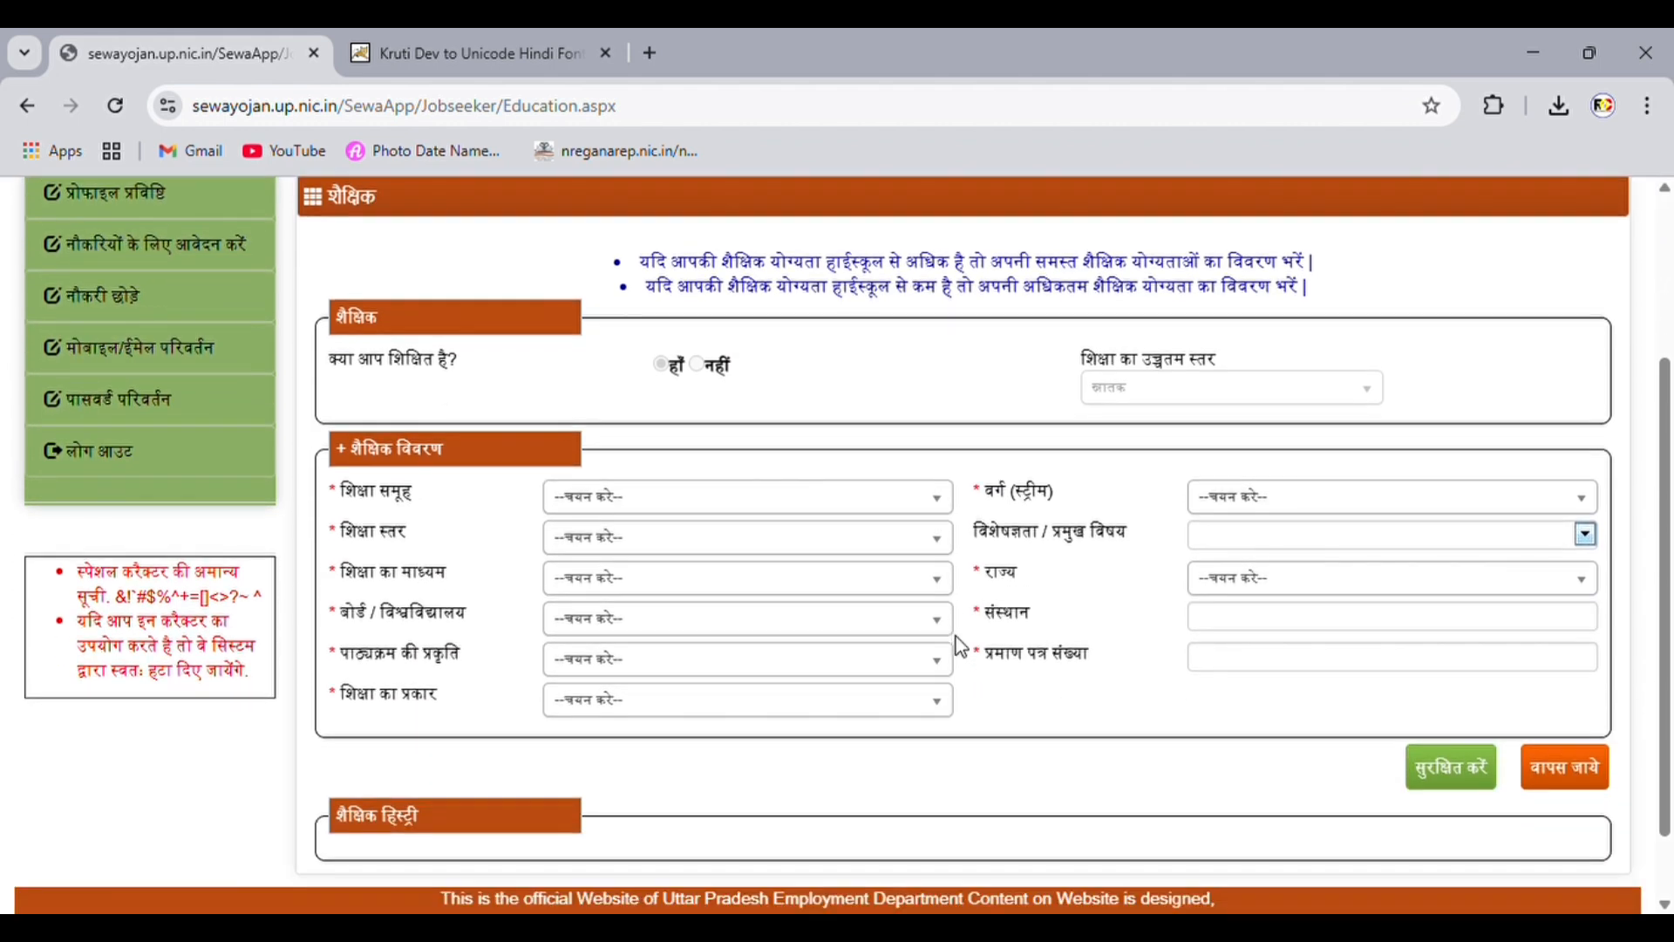
pyautogui.scroll(-1, 959, 645)
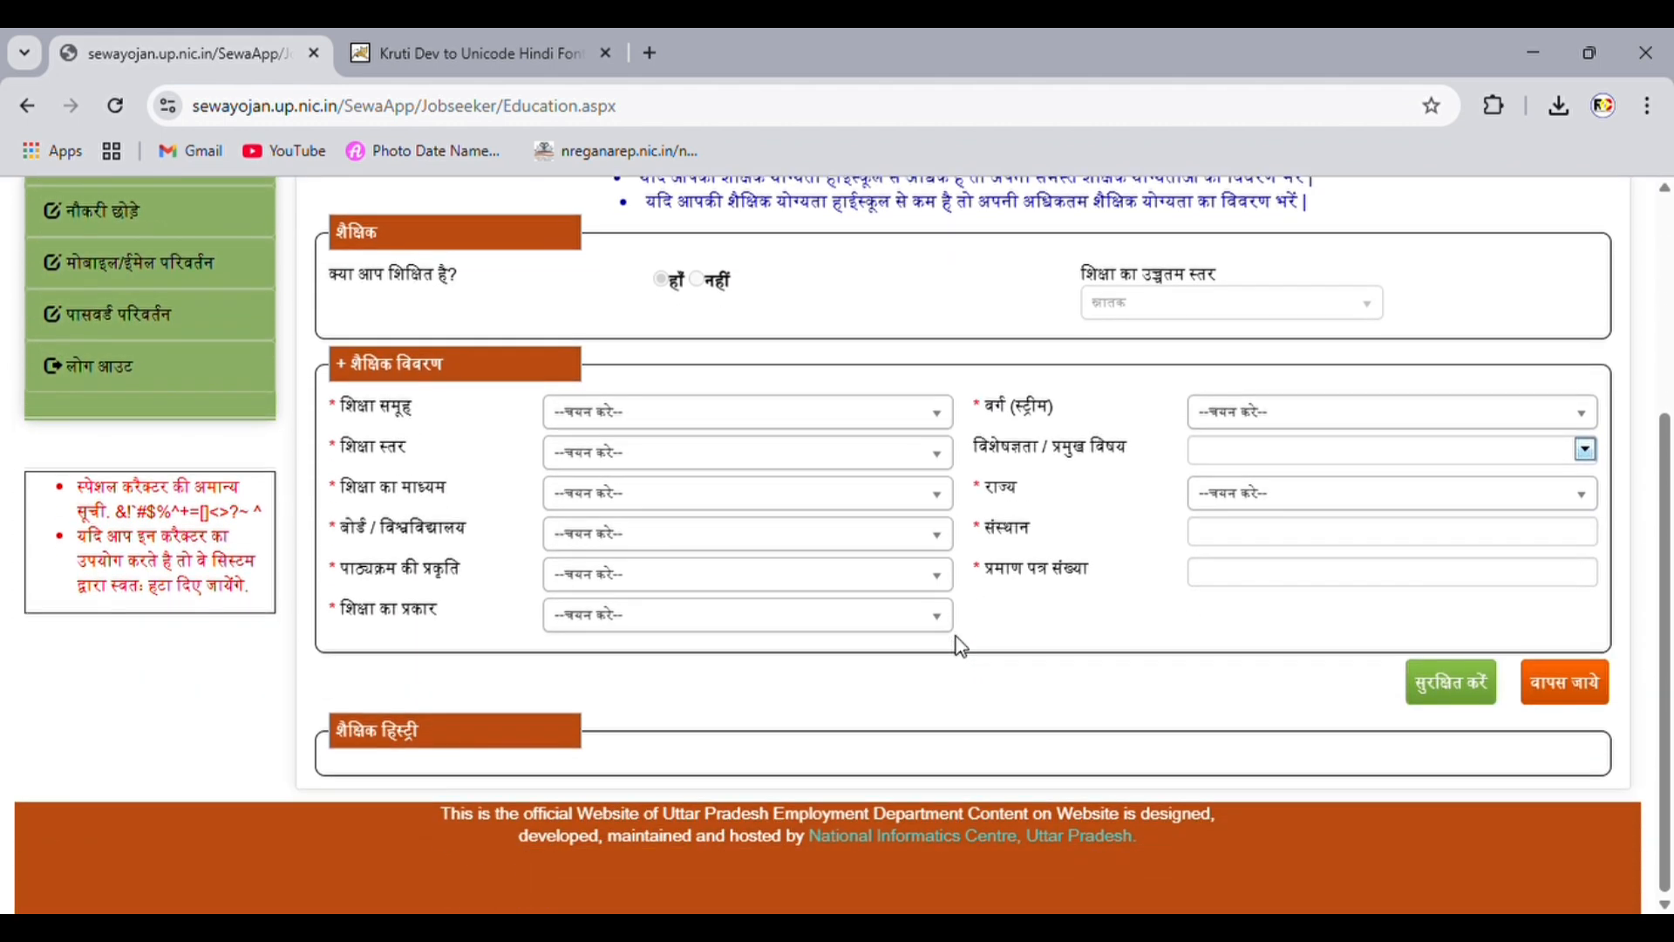
pyautogui.click(643, 413)
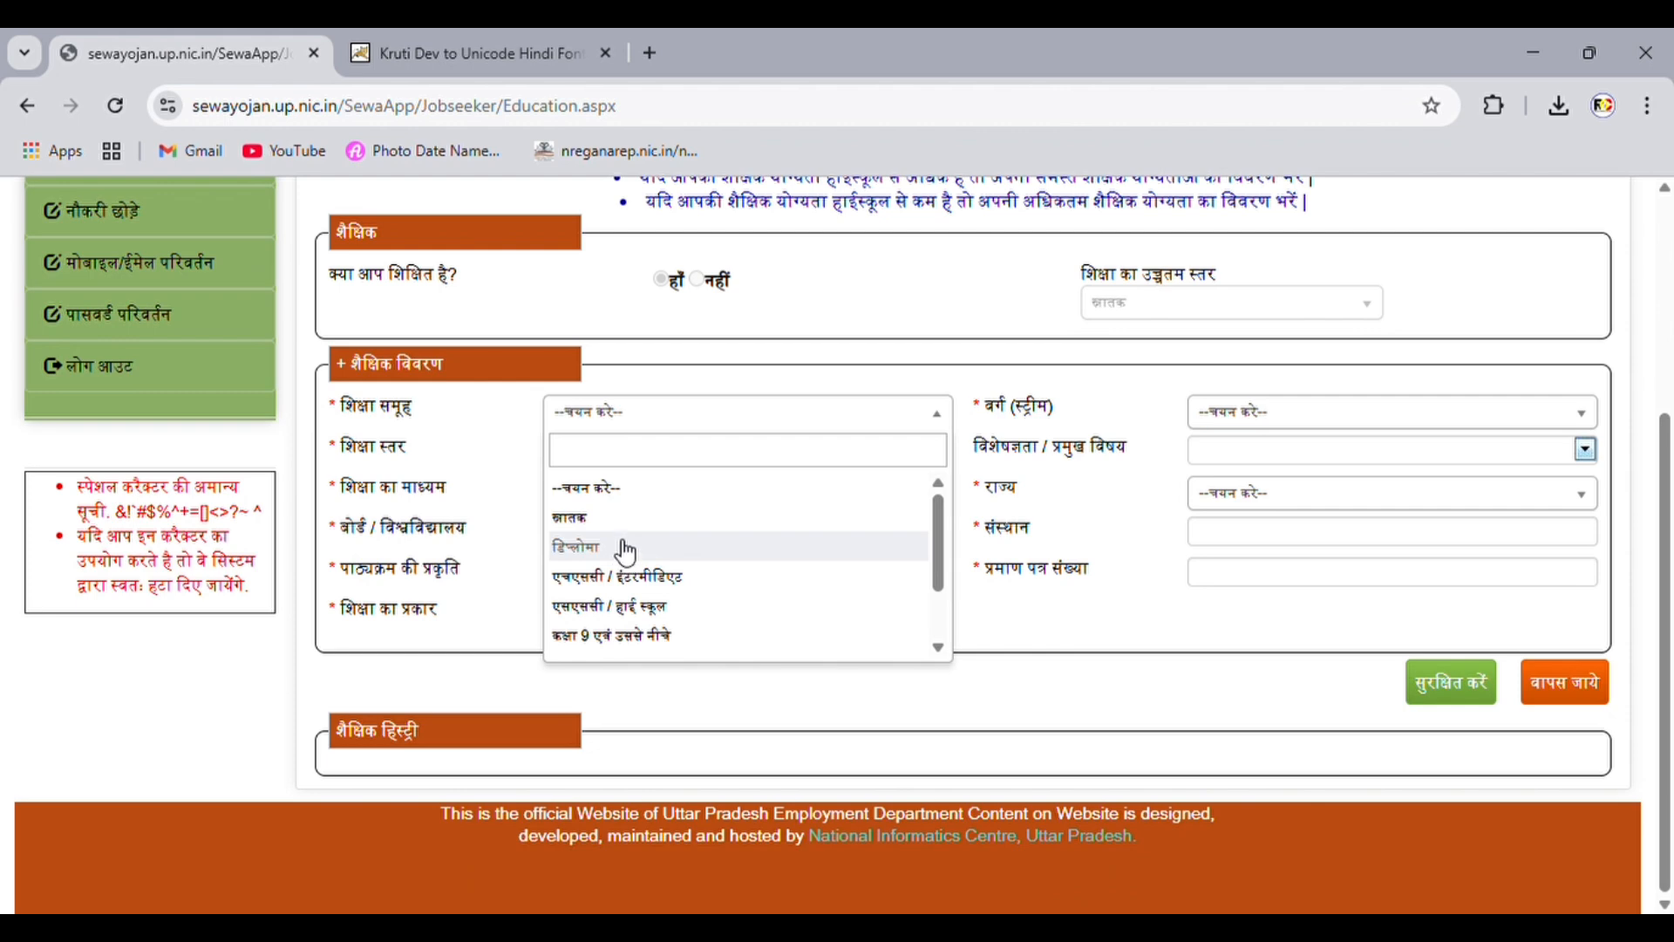
pyautogui.click(652, 579)
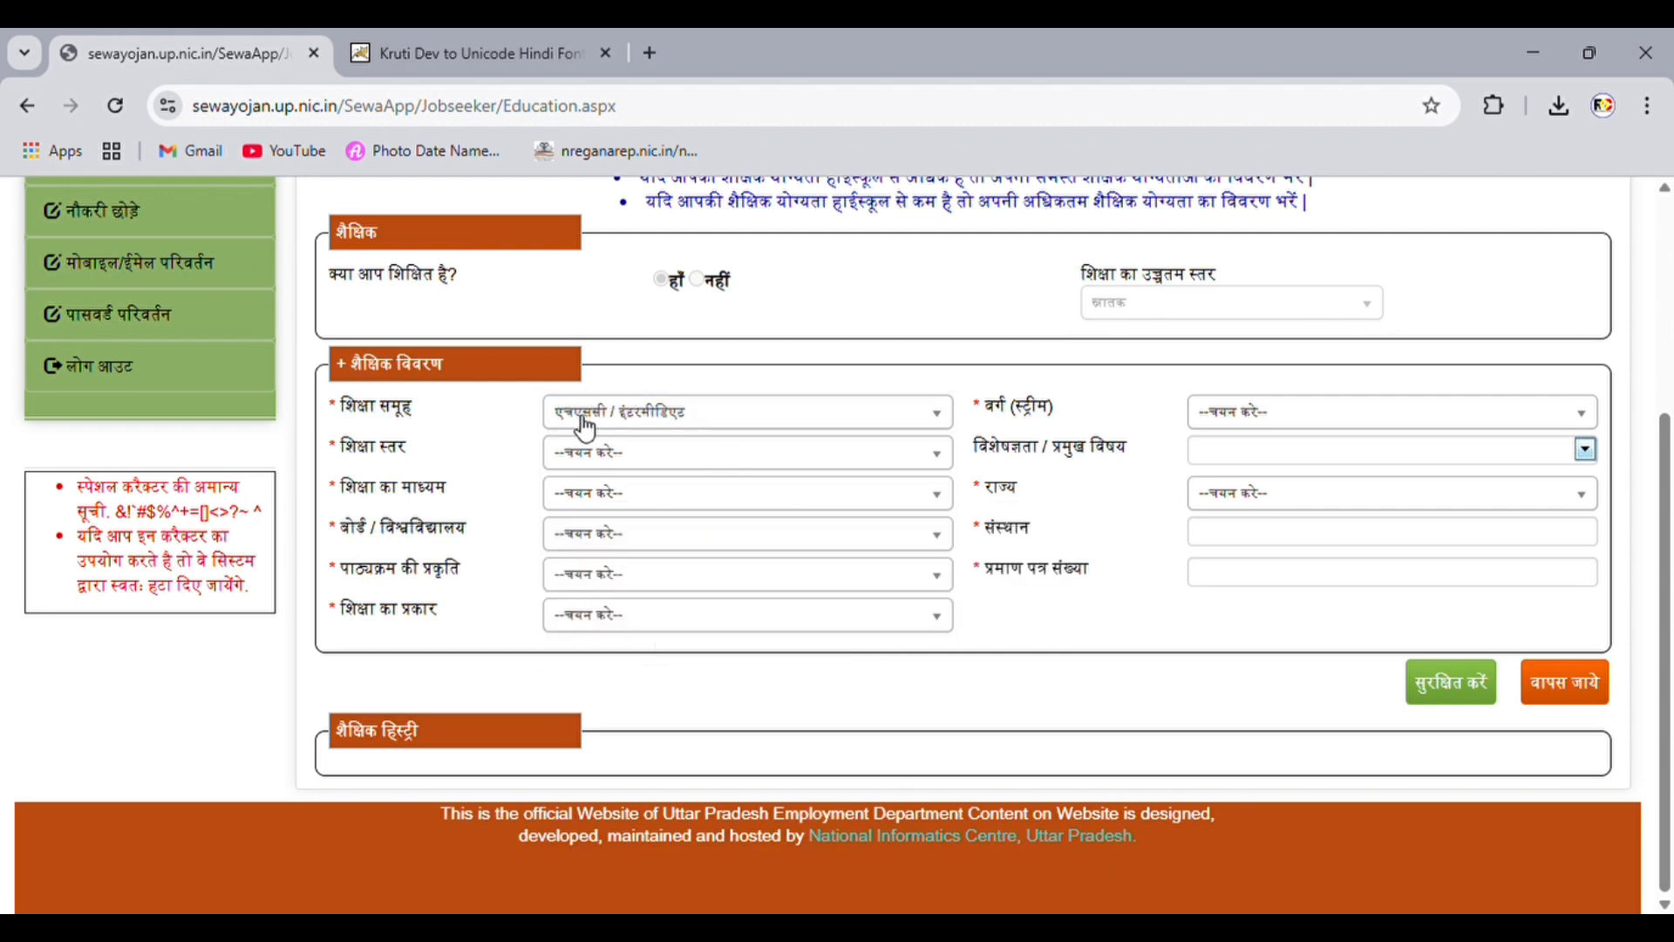
pyautogui.click(785, 415)
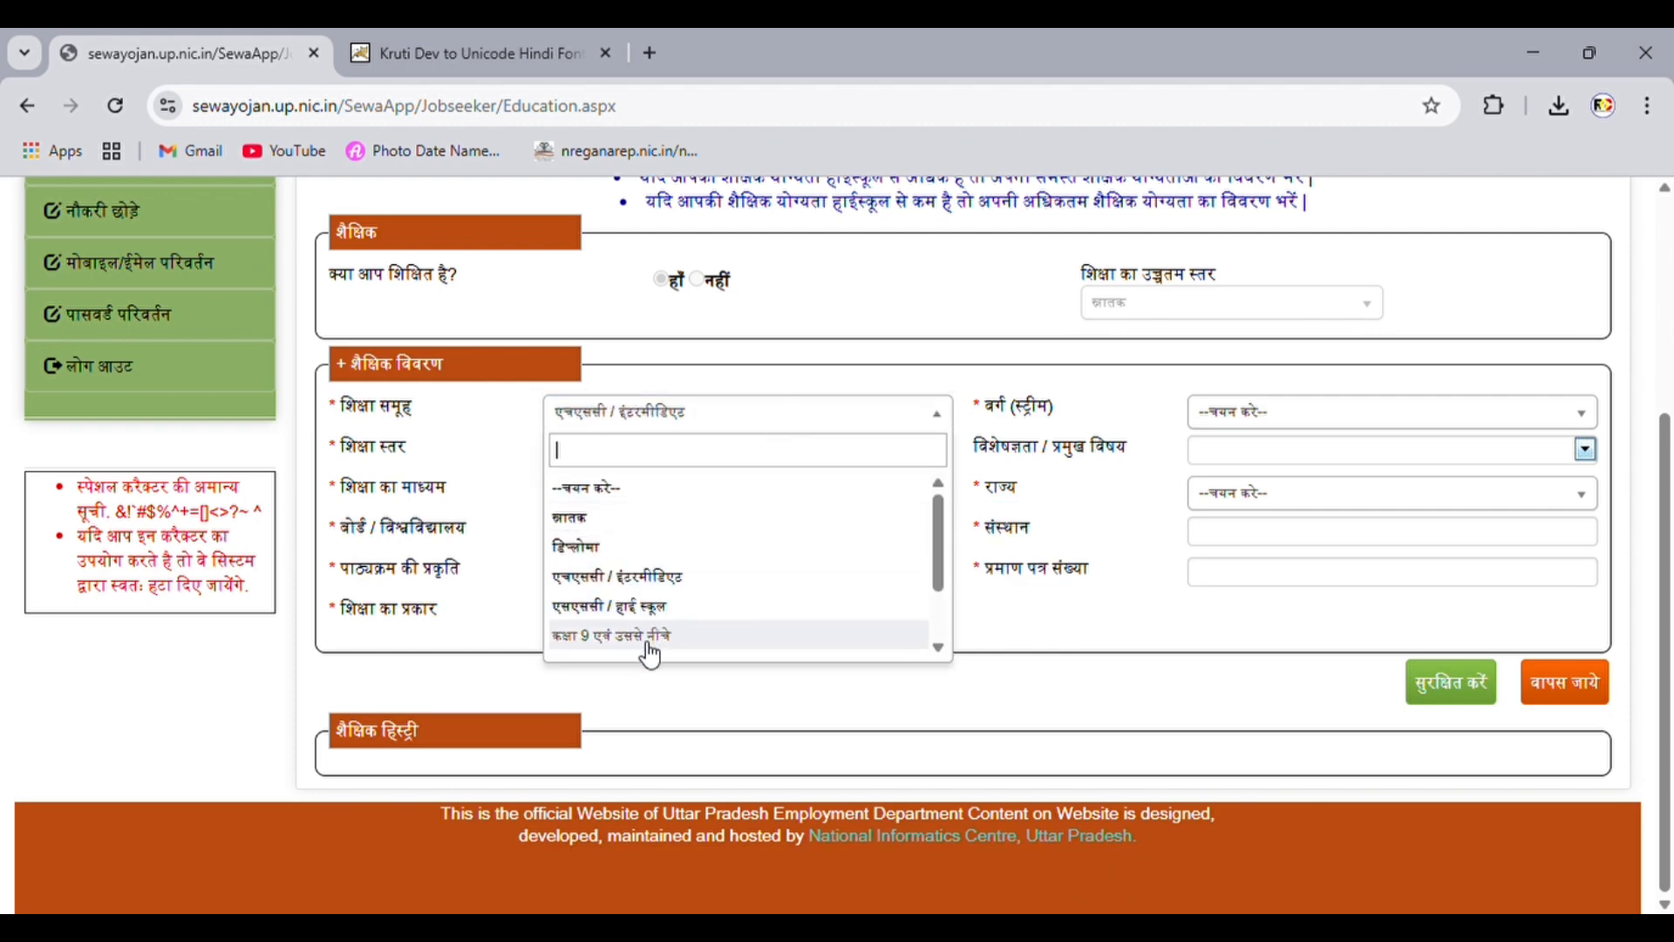
pyautogui.click(621, 611)
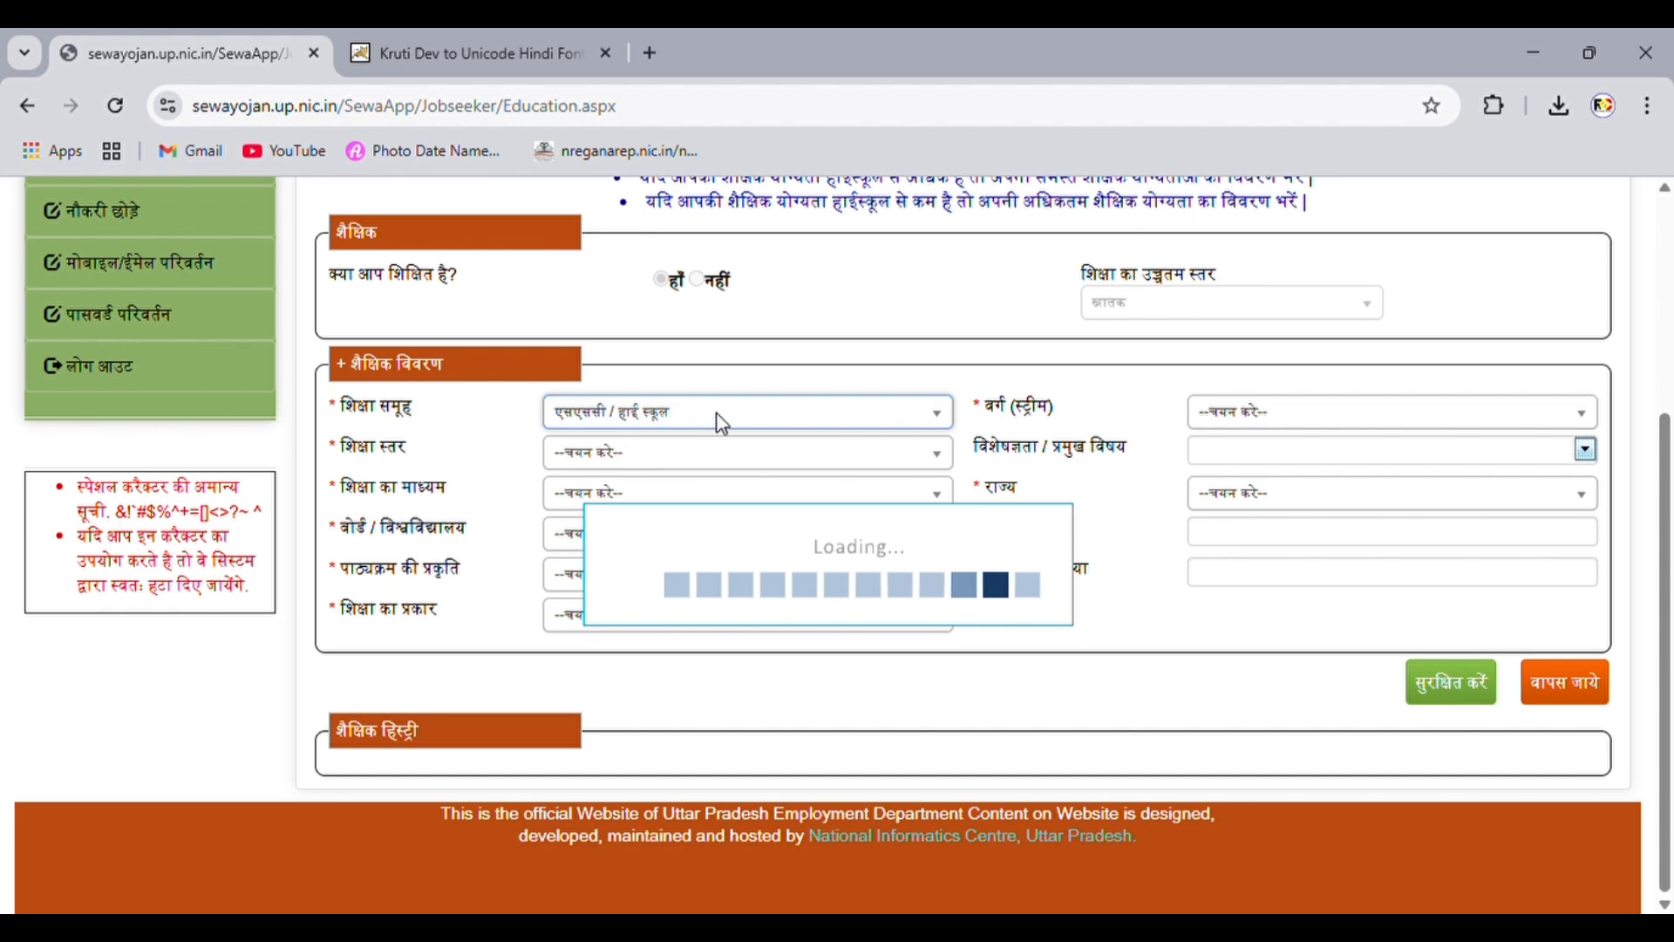
pyautogui.click(1269, 417)
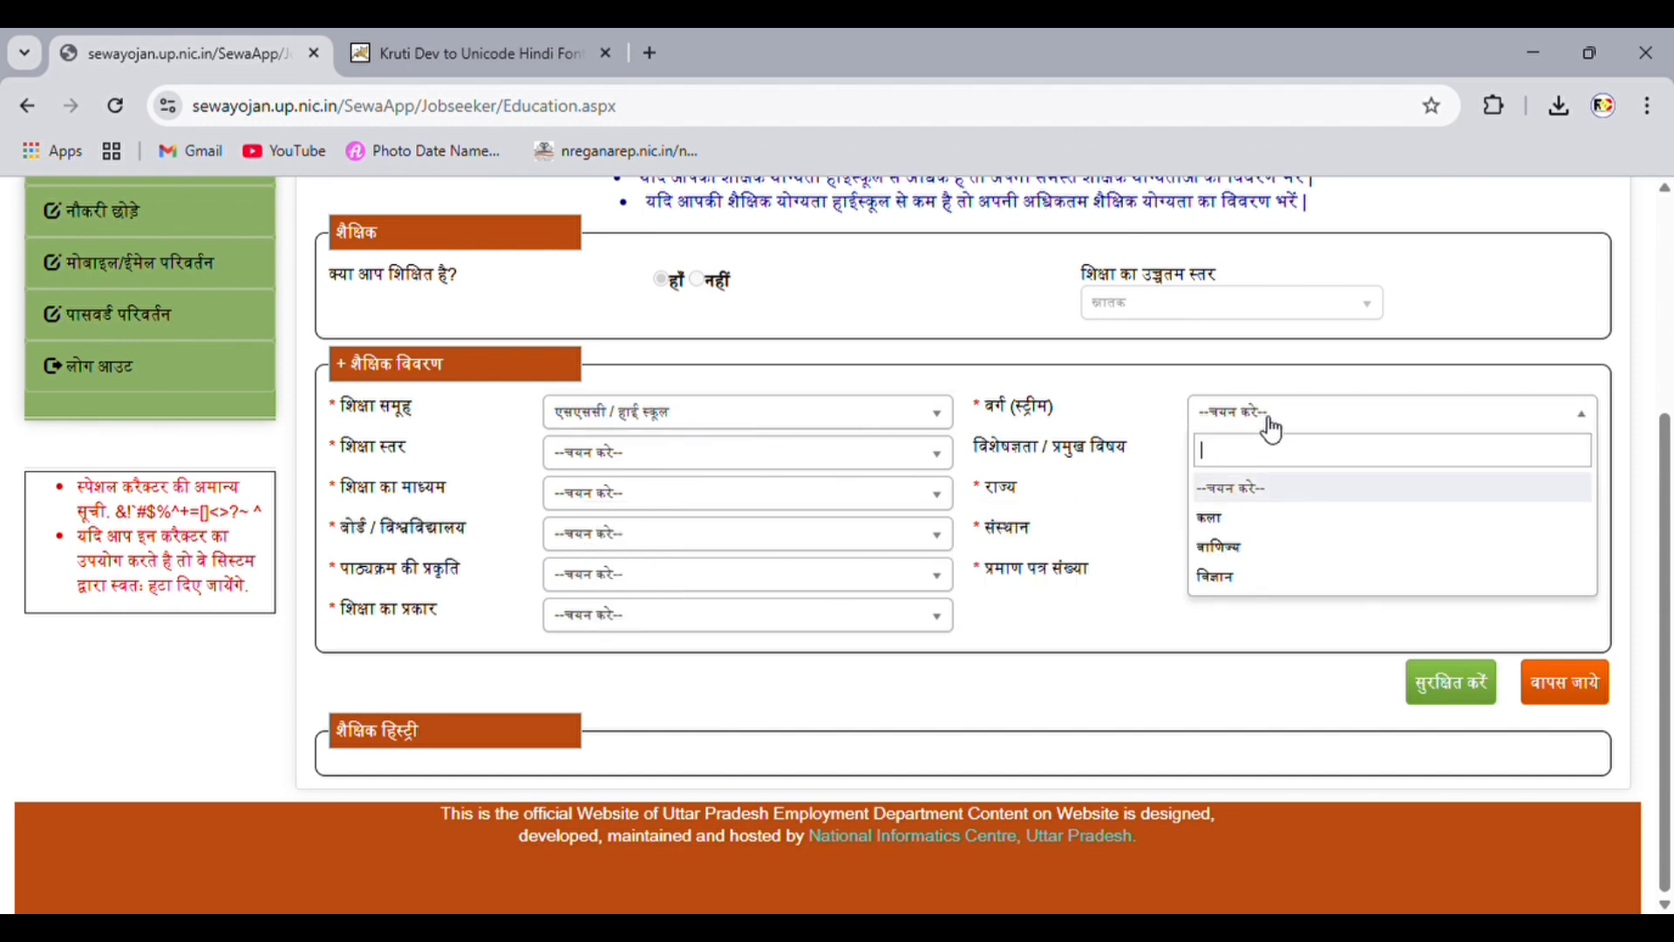
pyautogui.click(1254, 521)
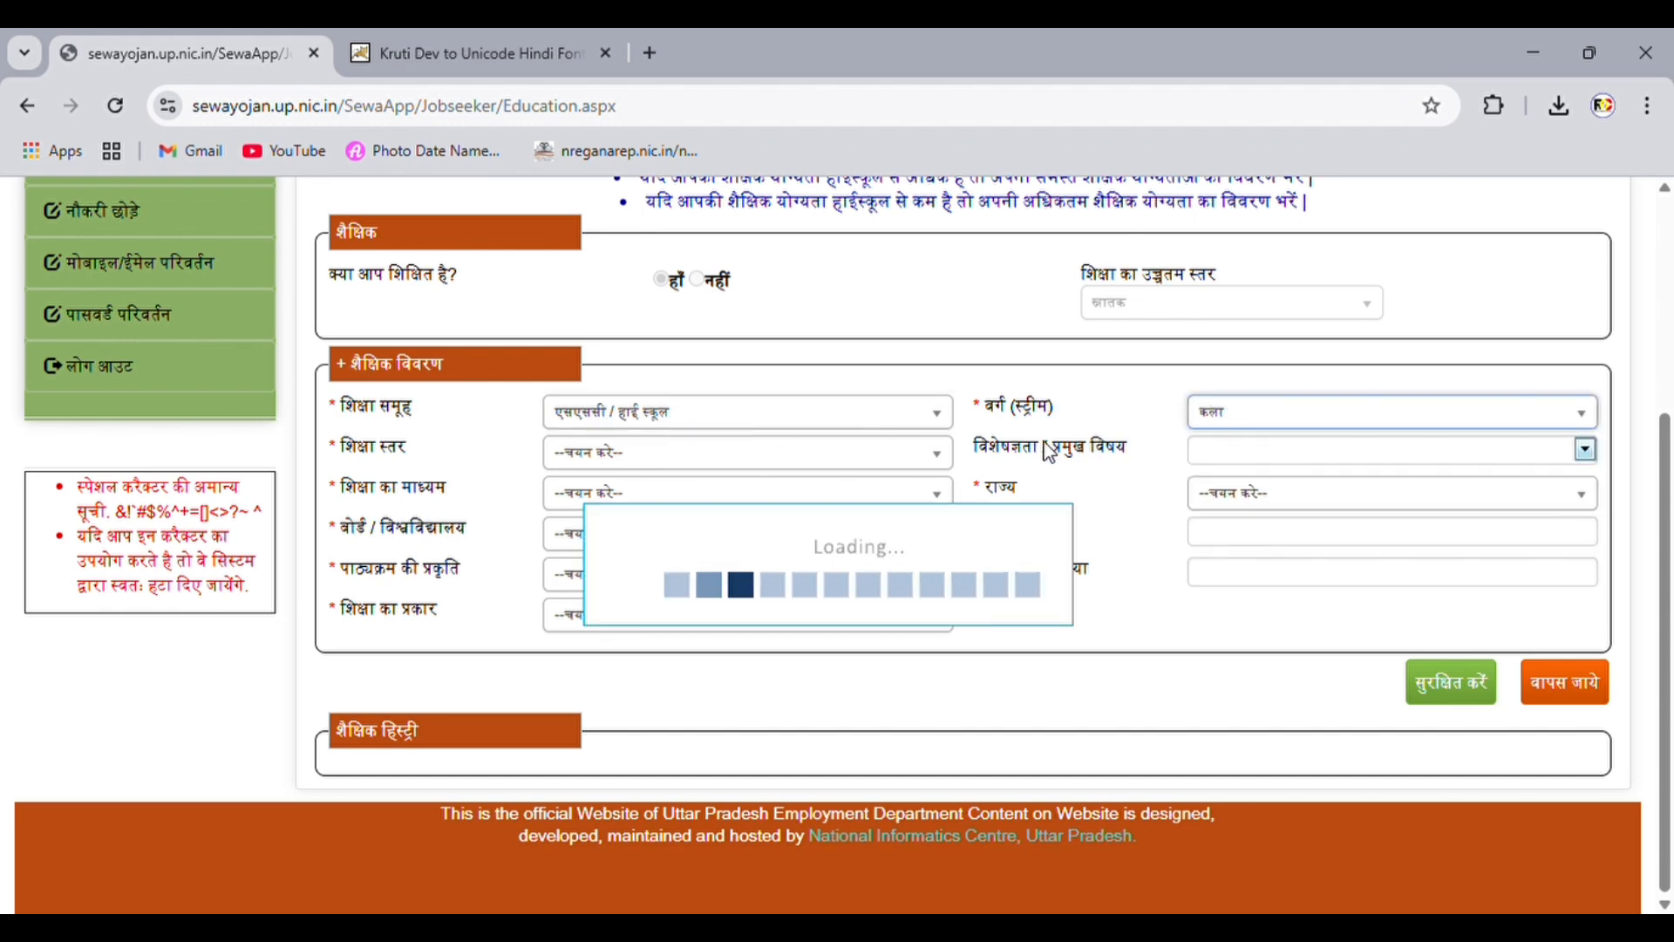
# Set the qualification's education level to हाईस्कूल and choose हिन्दी and विज्ञान as its major subjects
pyautogui.click(636, 453)
pyautogui.click(621, 557)
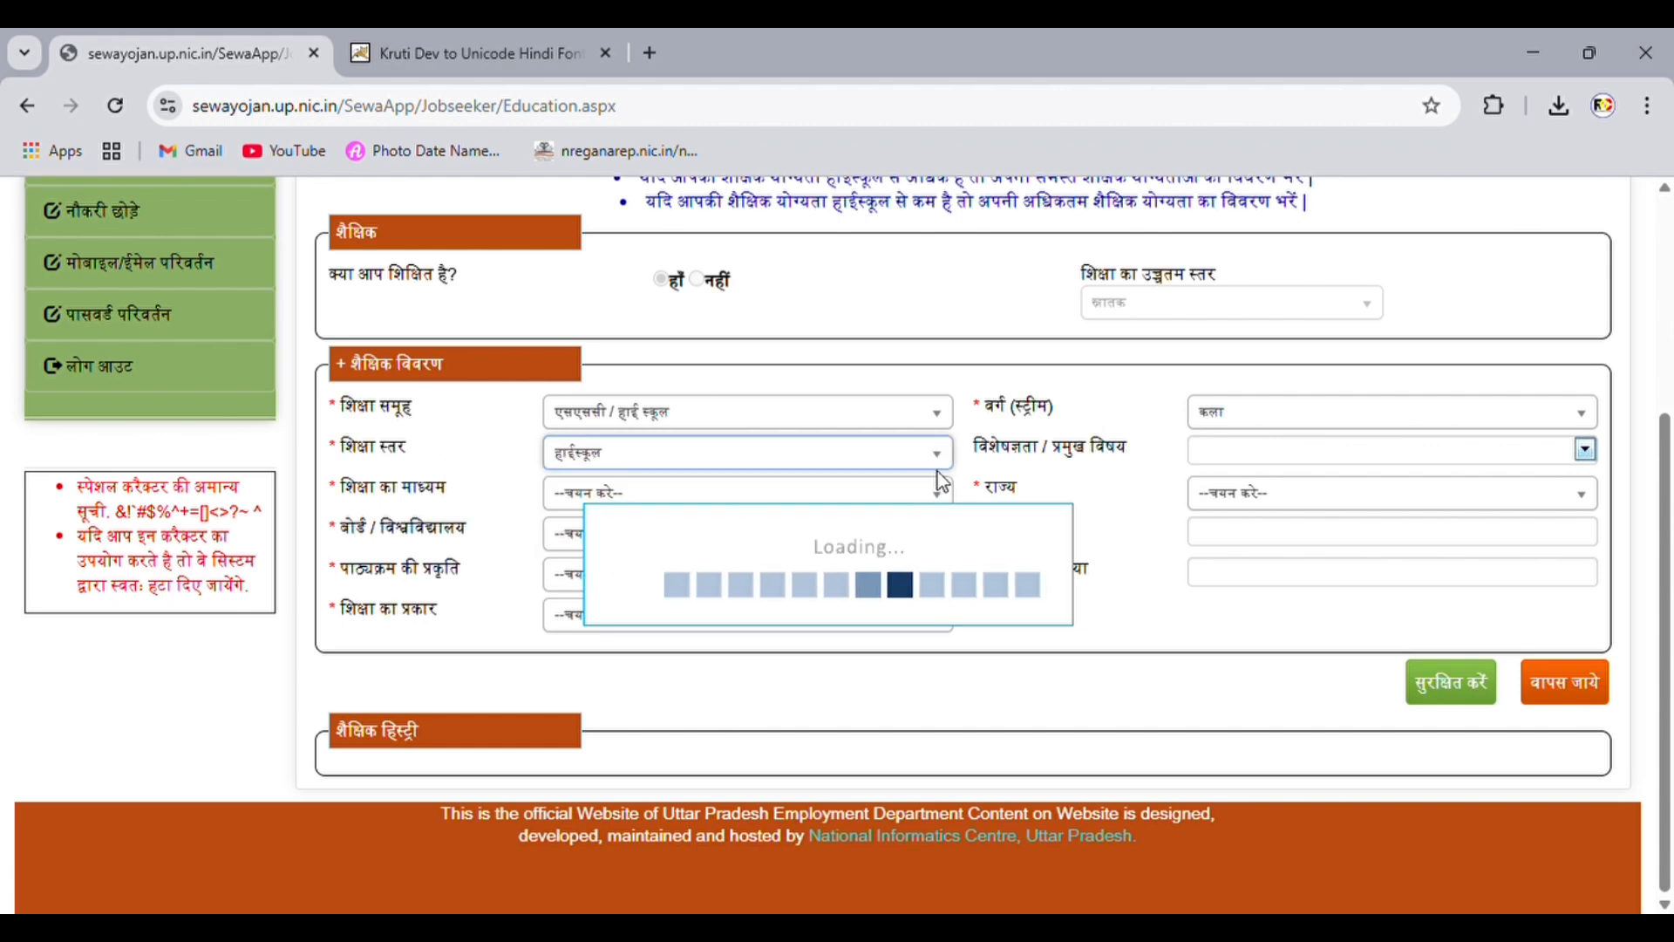
pyautogui.click(1250, 451)
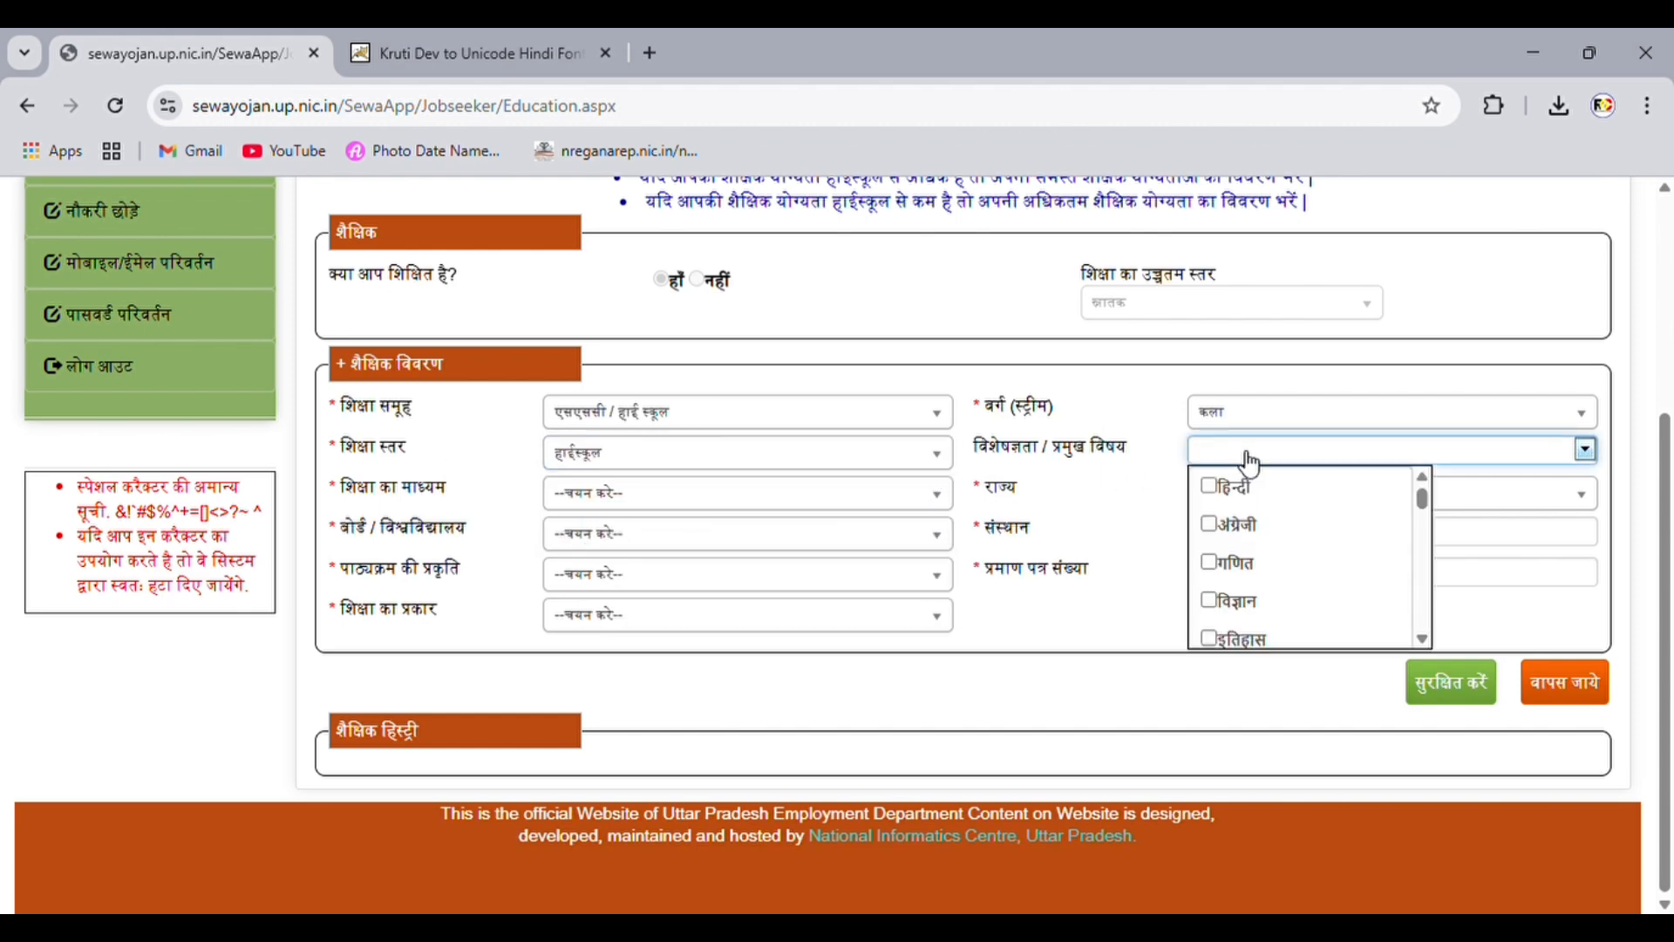
pyautogui.click(1208, 486)
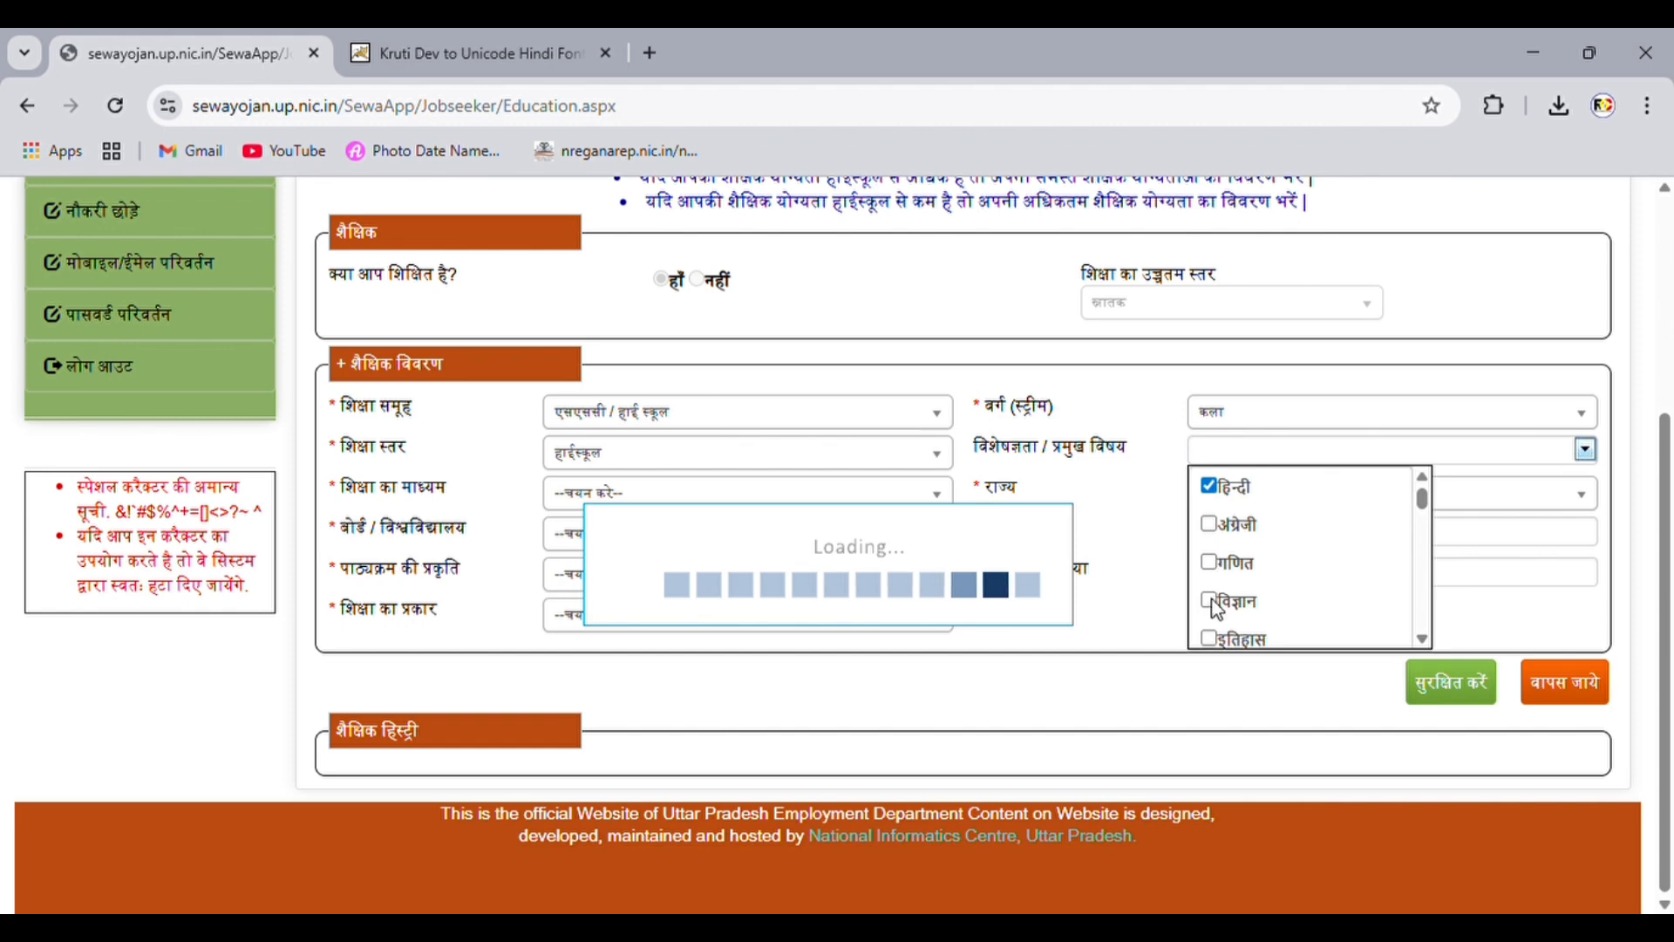
pyautogui.click(1212, 603)
pyautogui.click(1120, 501)
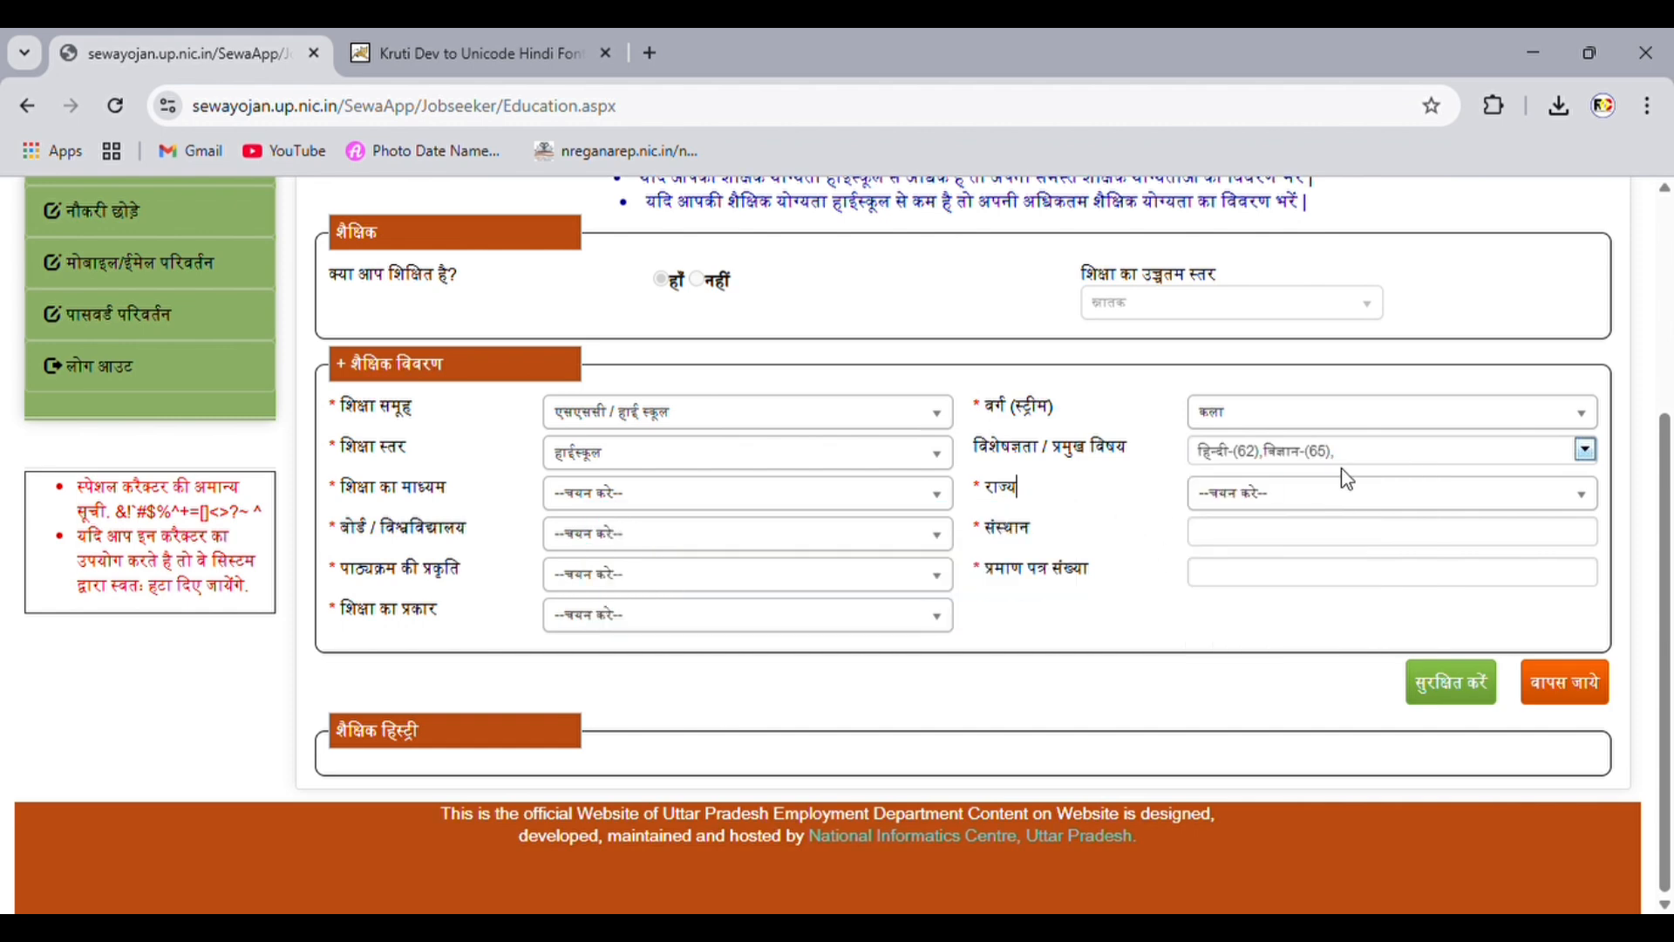
# Set the medium of education for the high school qualification to हिन्दी
pyautogui.click(687, 497)
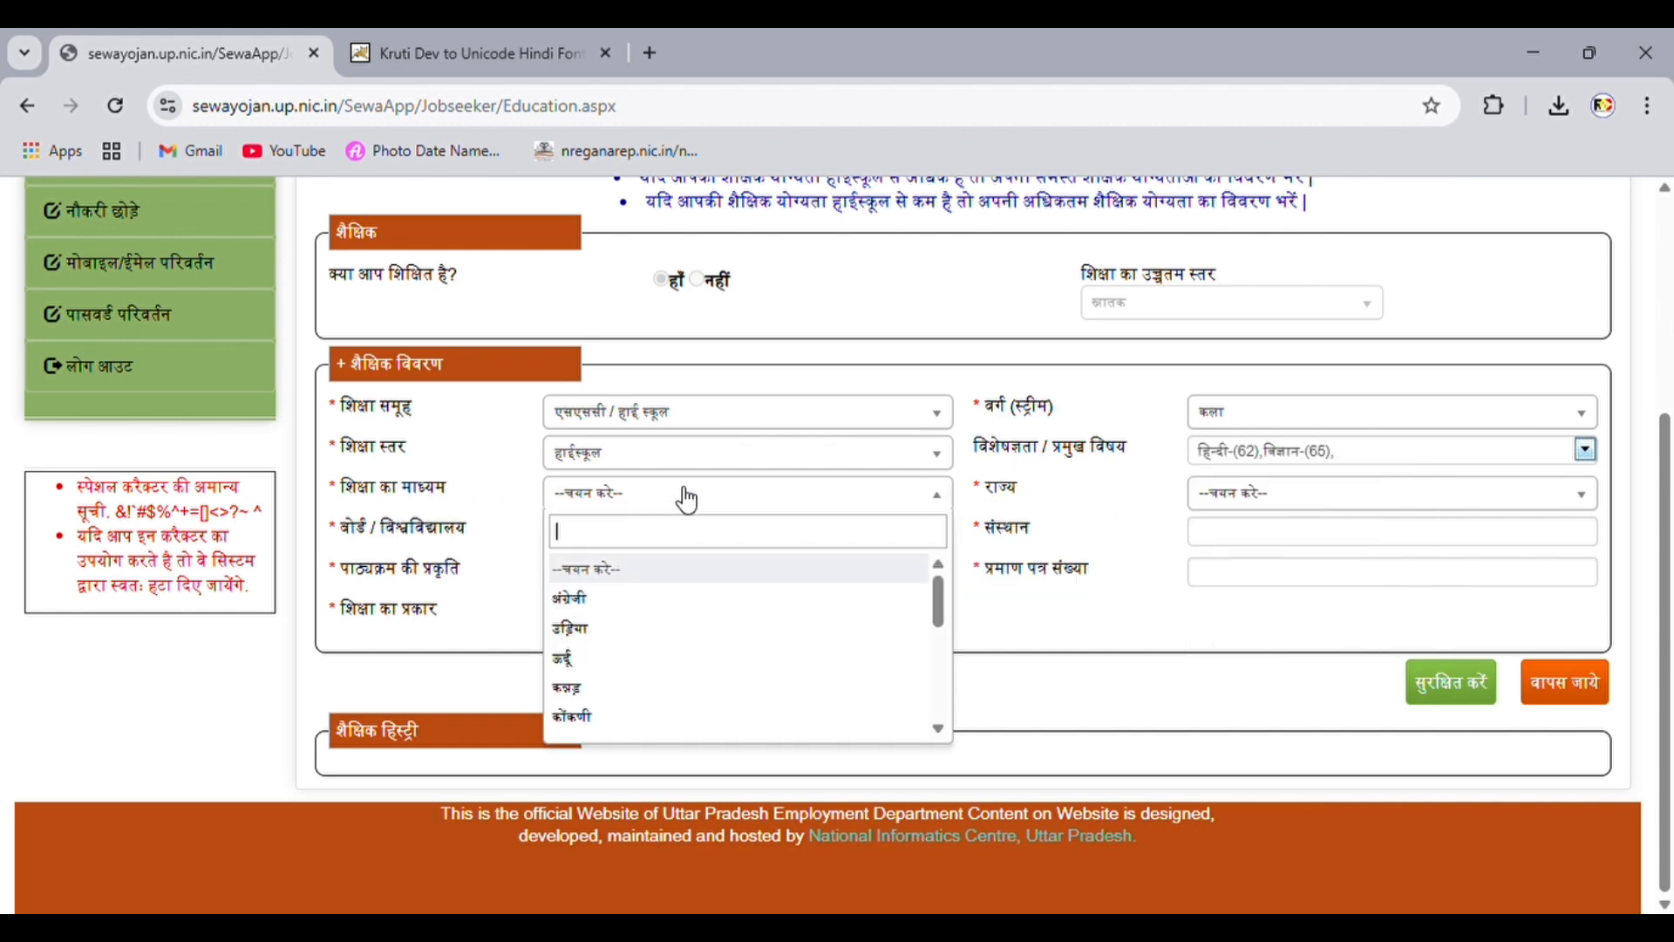
pyautogui.scroll(-3, 666, 656)
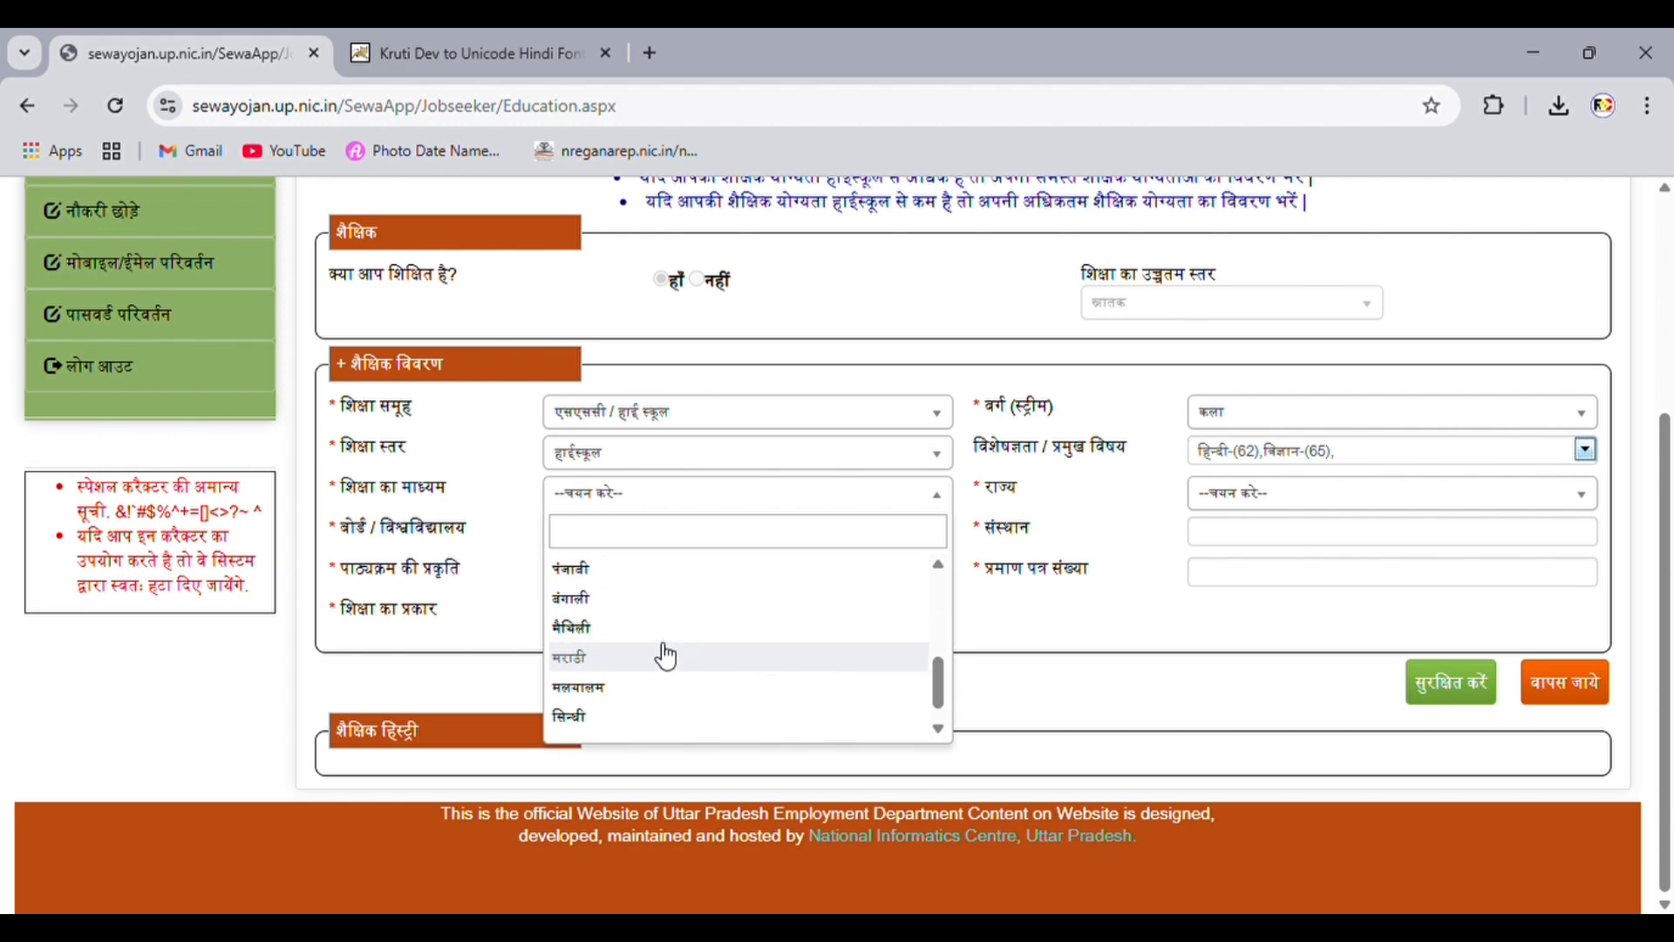
pyautogui.scroll(-1, 665, 656)
pyautogui.click(659, 739)
# Set the state of the high school qualification to उत्तर प्रदेश
pyautogui.click(1279, 506)
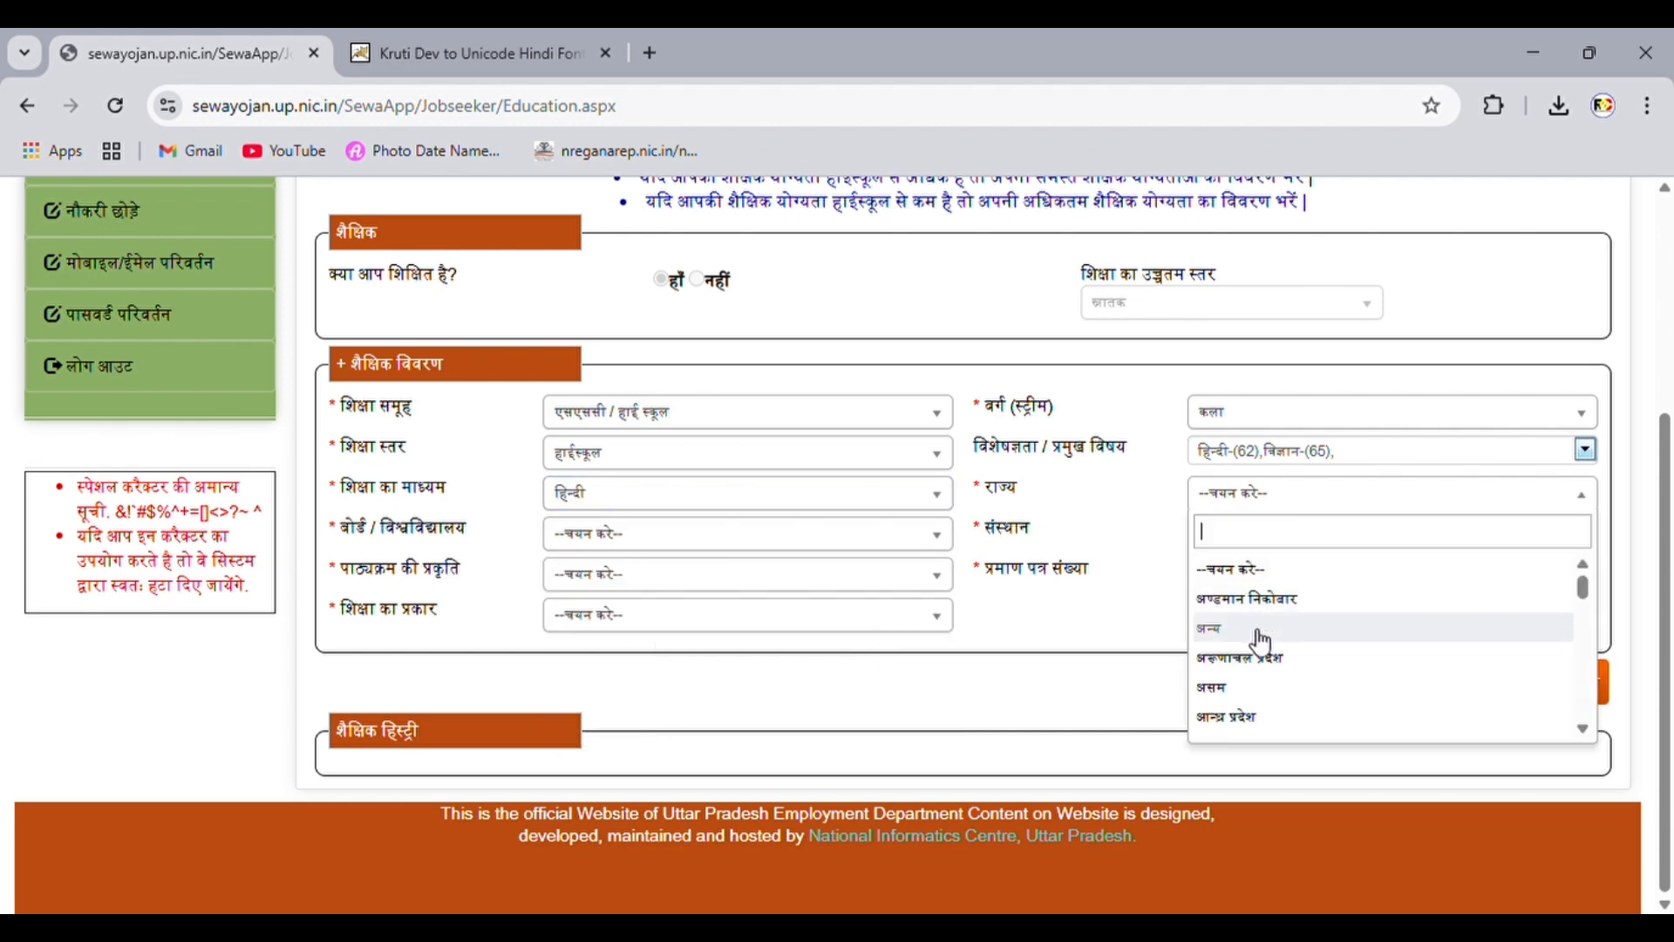
pyautogui.scroll(-5, 1260, 641)
pyautogui.scroll(-3, 1260, 642)
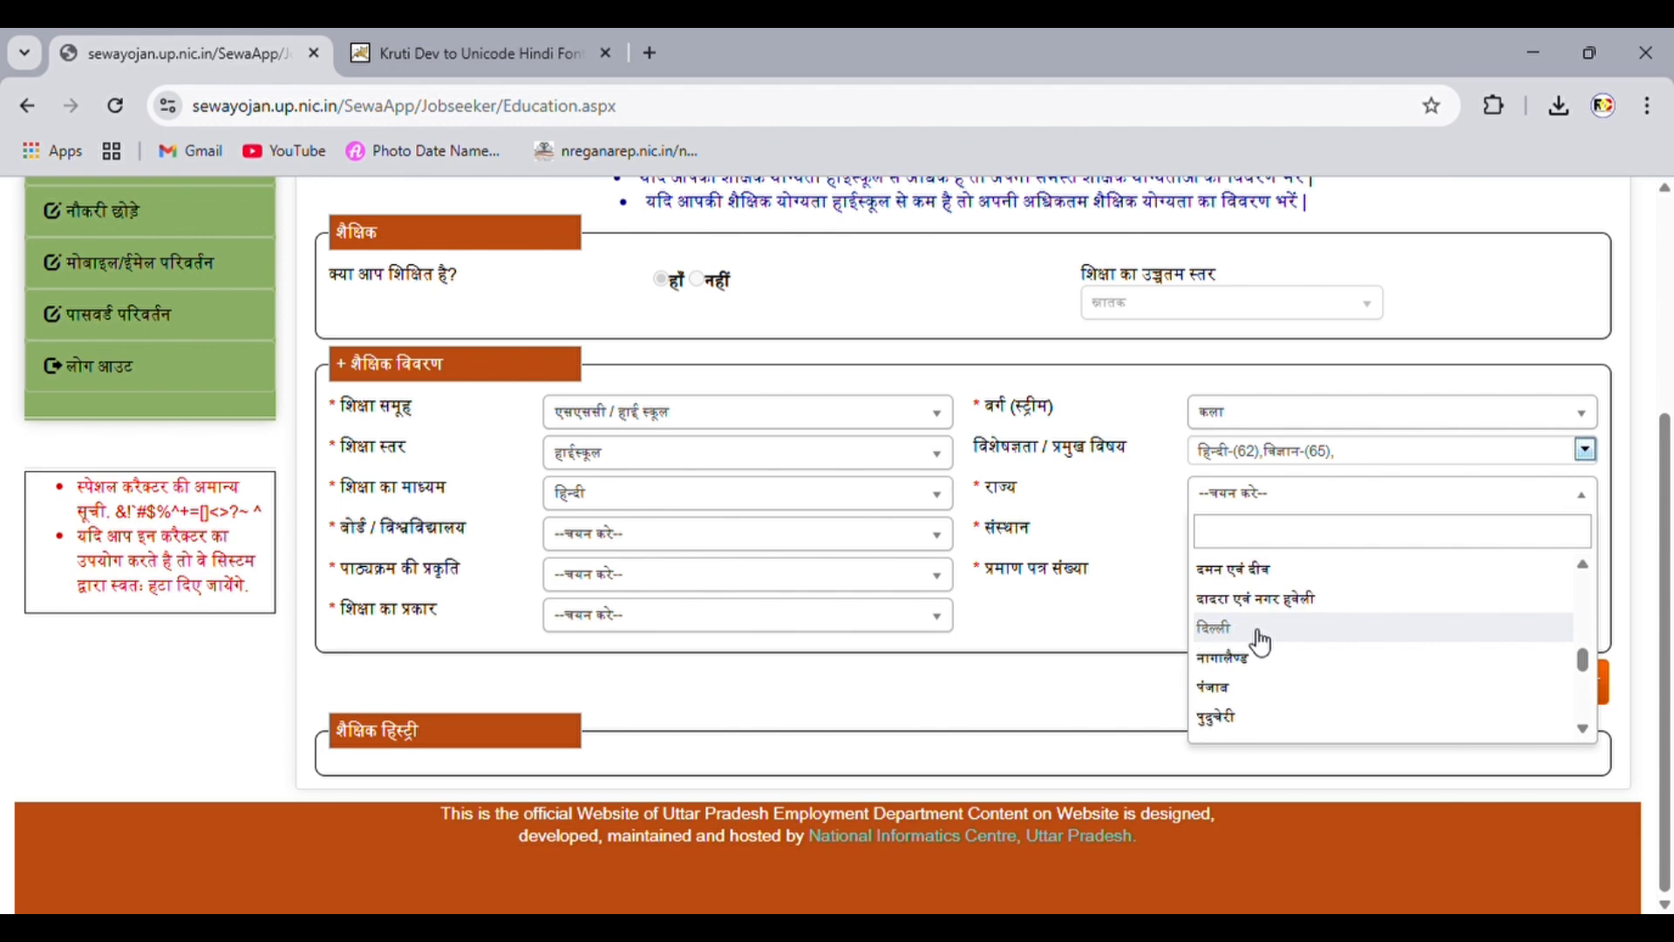
pyautogui.scroll(5, 1258, 639)
pyautogui.scroll(-6, 1257, 639)
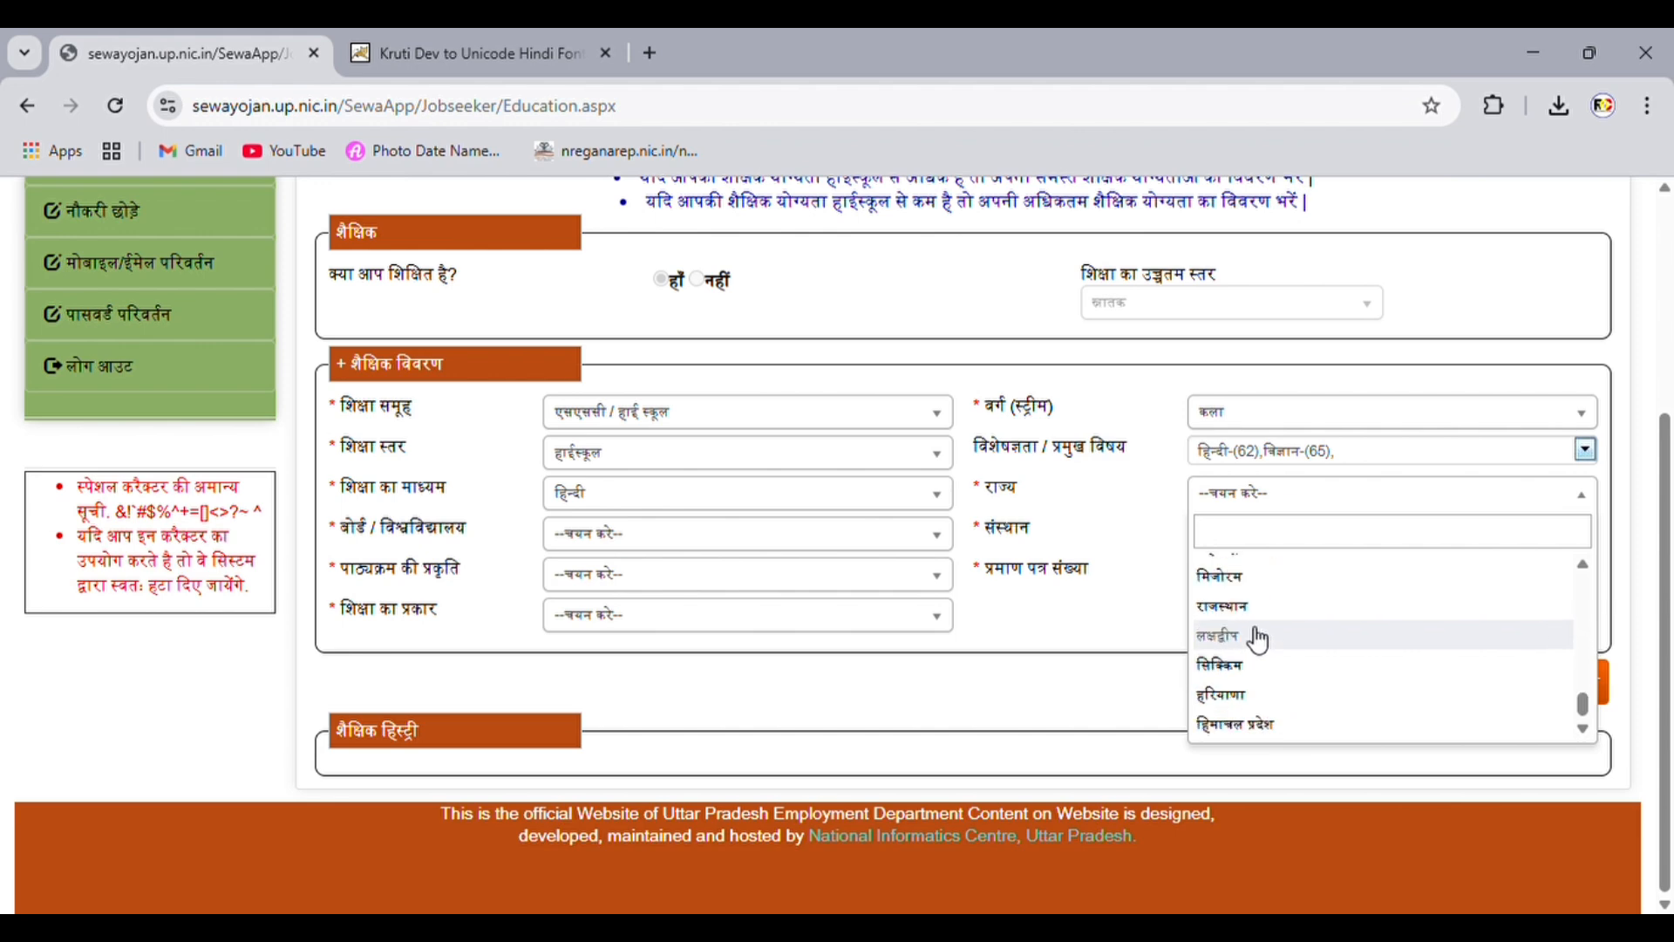
pyautogui.scroll(5, 1256, 639)
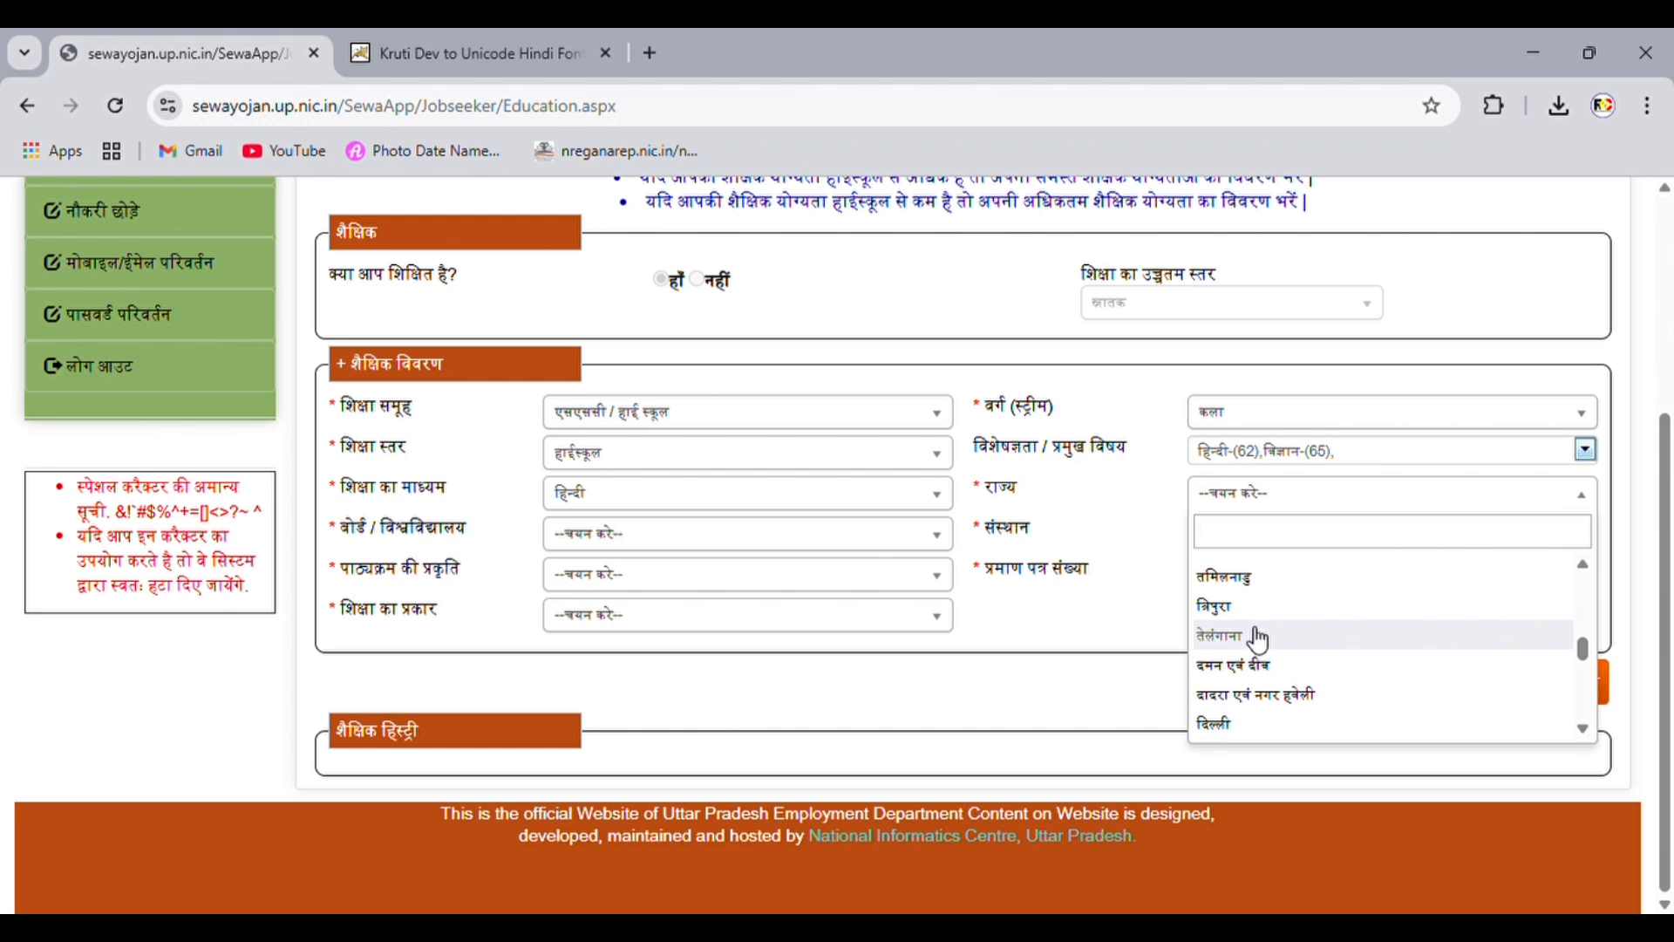
pyautogui.scroll(5, 1257, 639)
pyautogui.click(1256, 696)
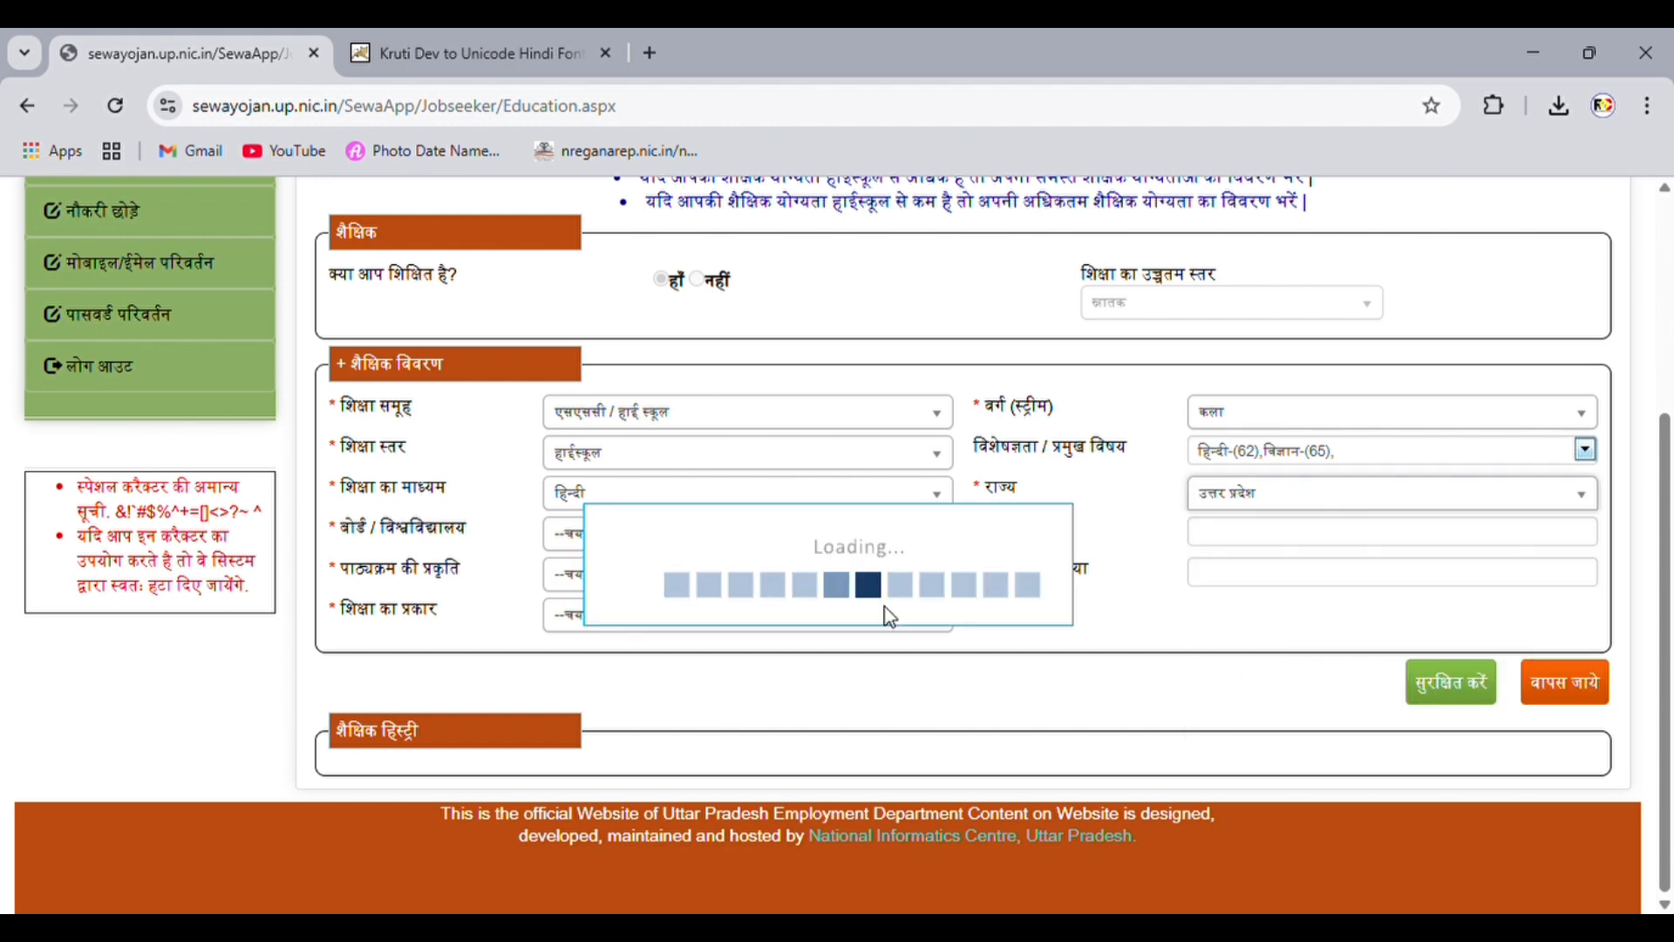
# Set the qualification's board to उत्तर प्रदेश बोर्ड इलाहाबाद and check the institution and course nature fields
pyautogui.click(701, 534)
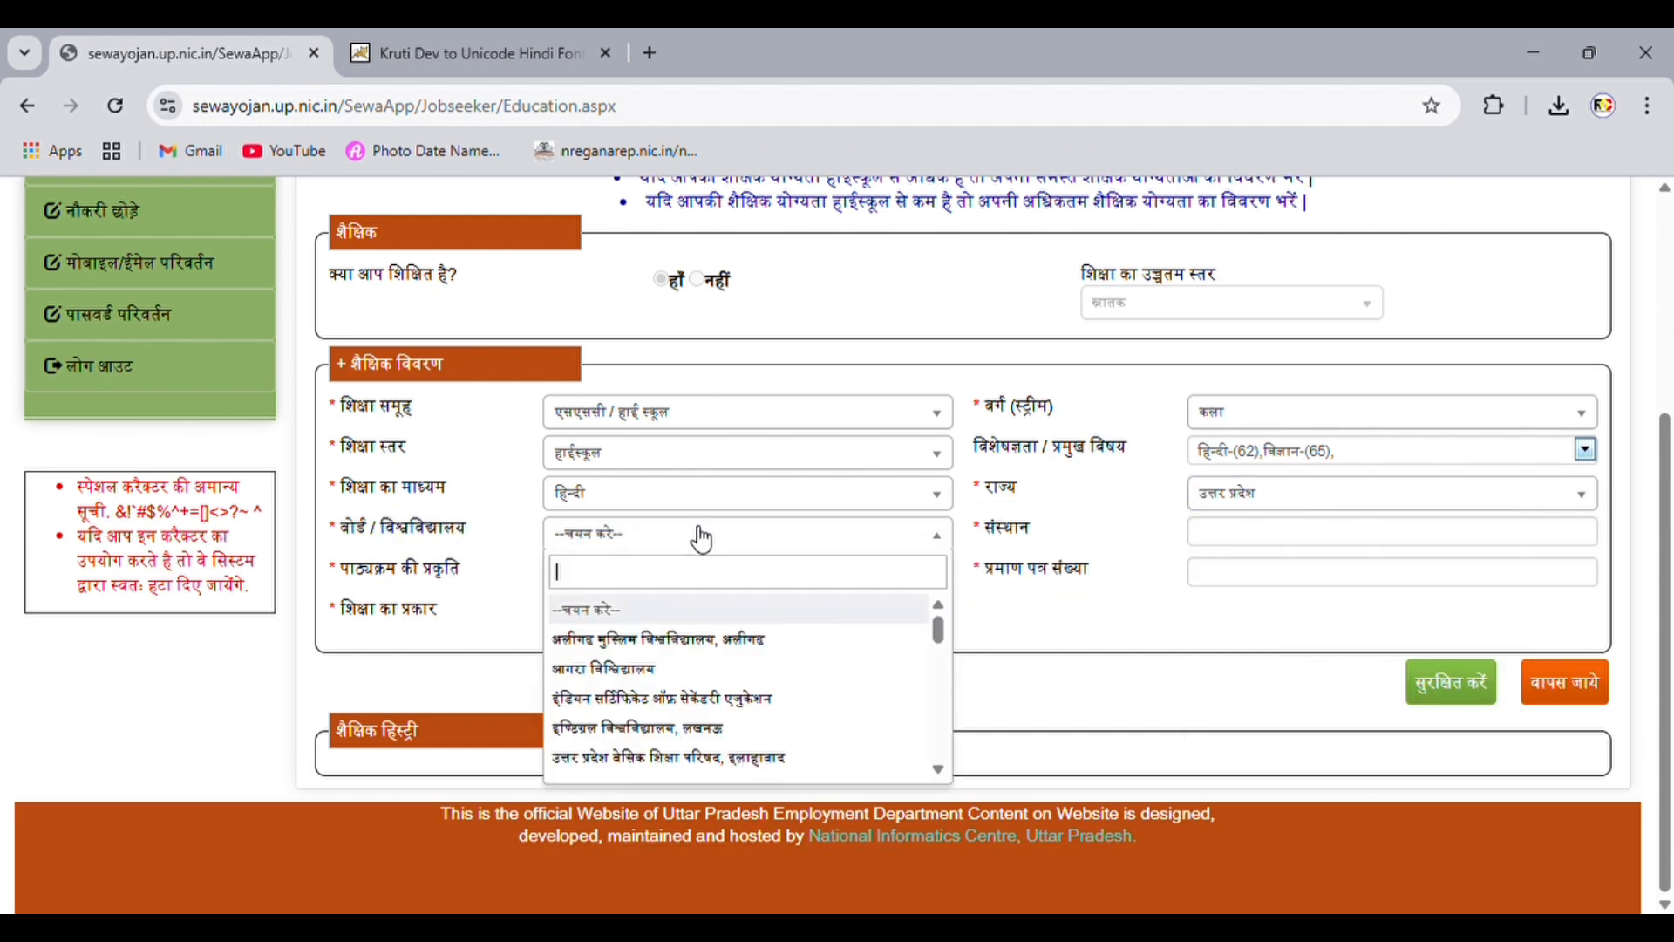
pyautogui.scroll(-2, 679, 698)
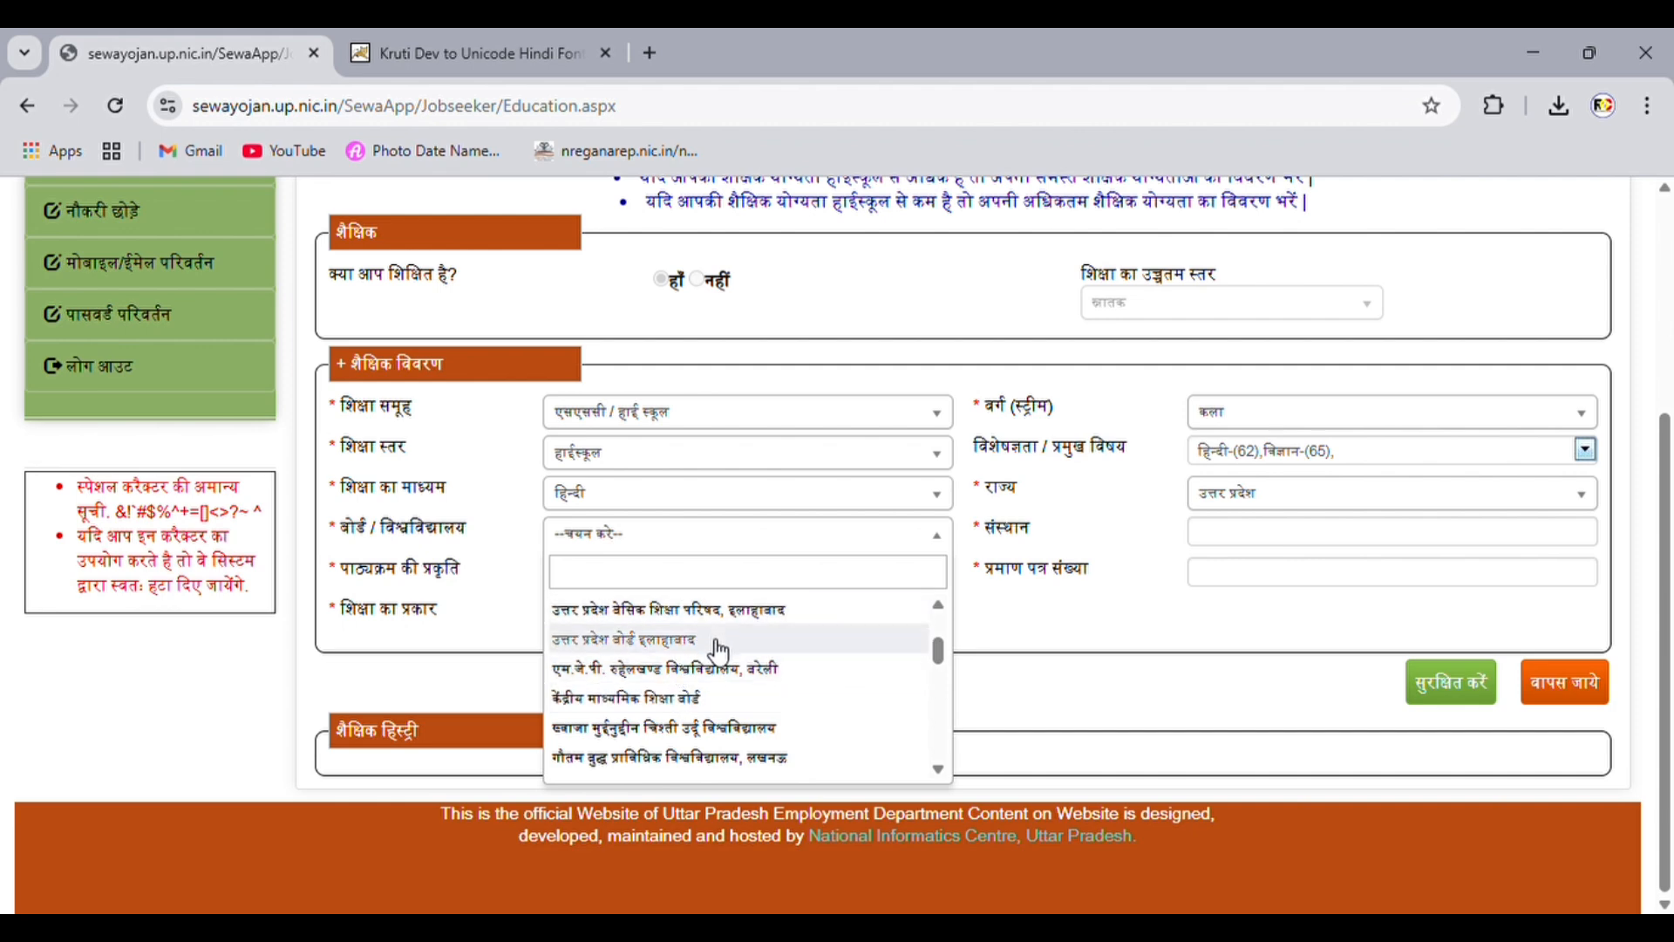
pyautogui.click(640, 641)
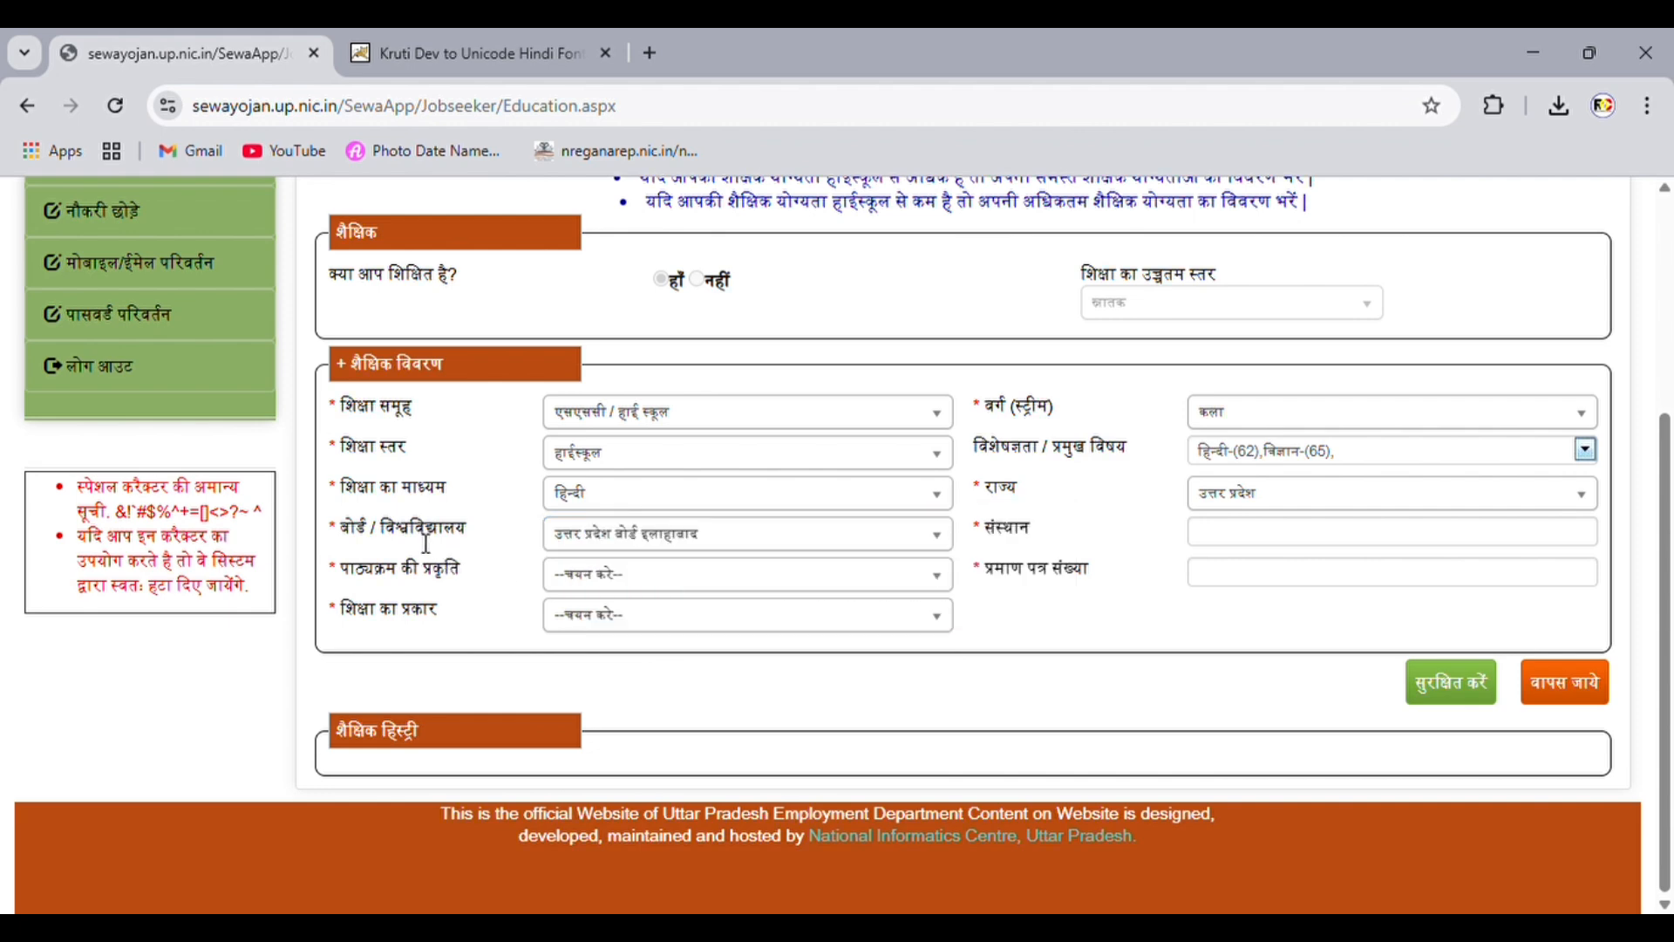
pyautogui.click(1256, 550)
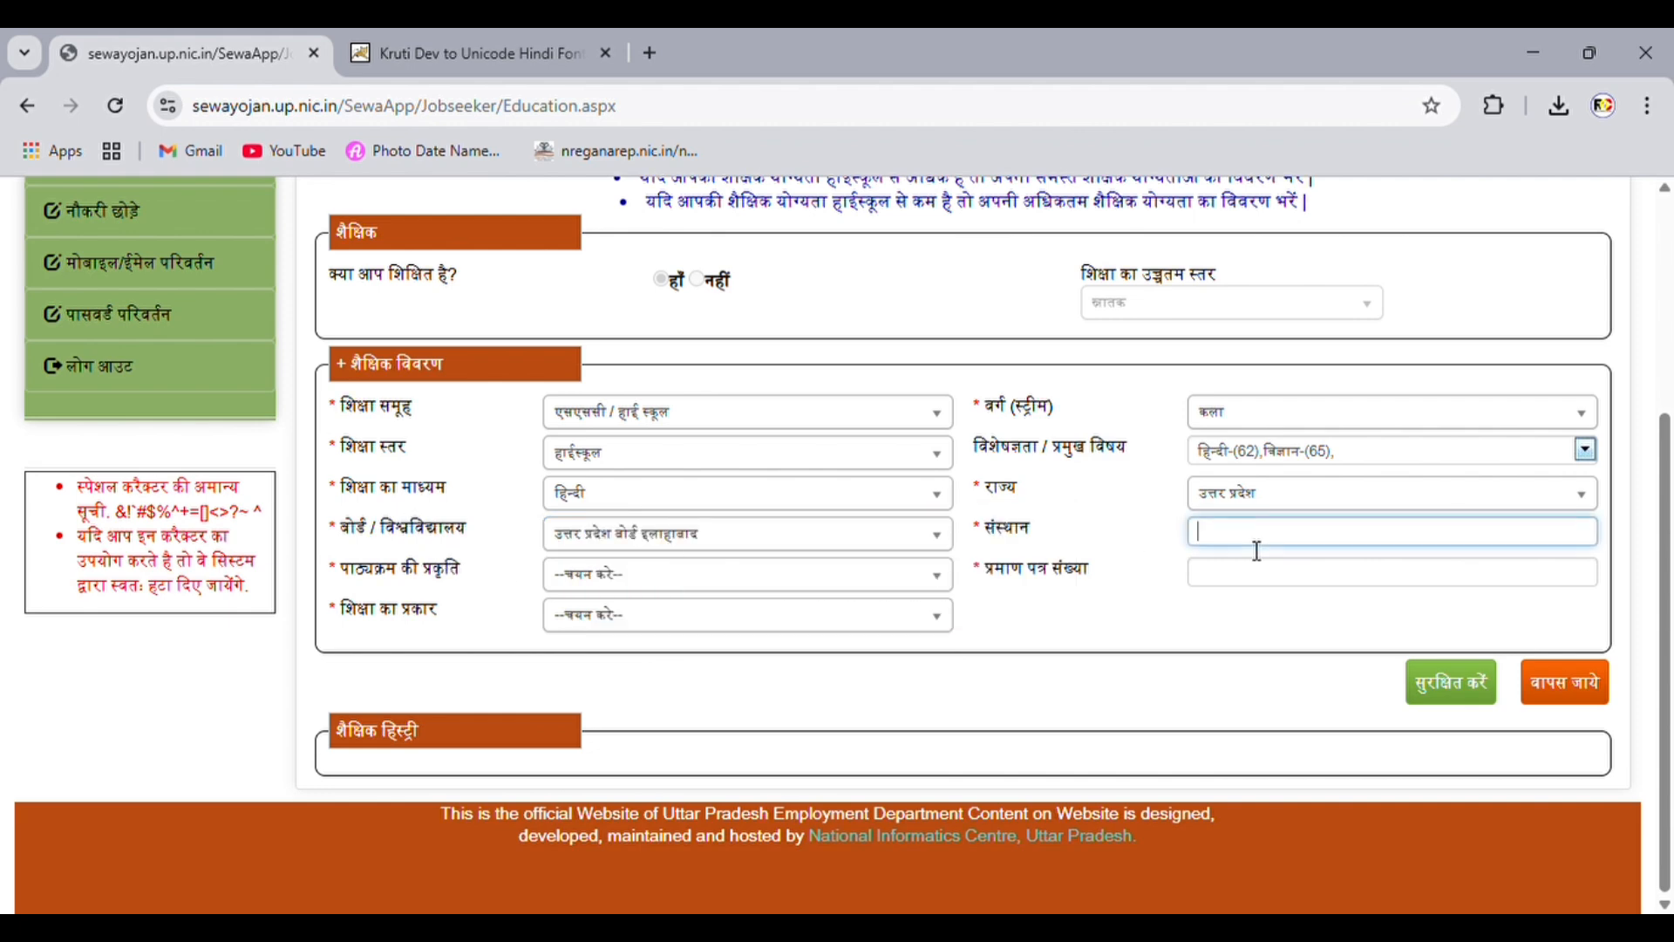
pyautogui.moveTo(984, 532); pyautogui.dragTo(1049, 542)
pyautogui.moveTo(342, 577); pyautogui.dragTo(472, 575)
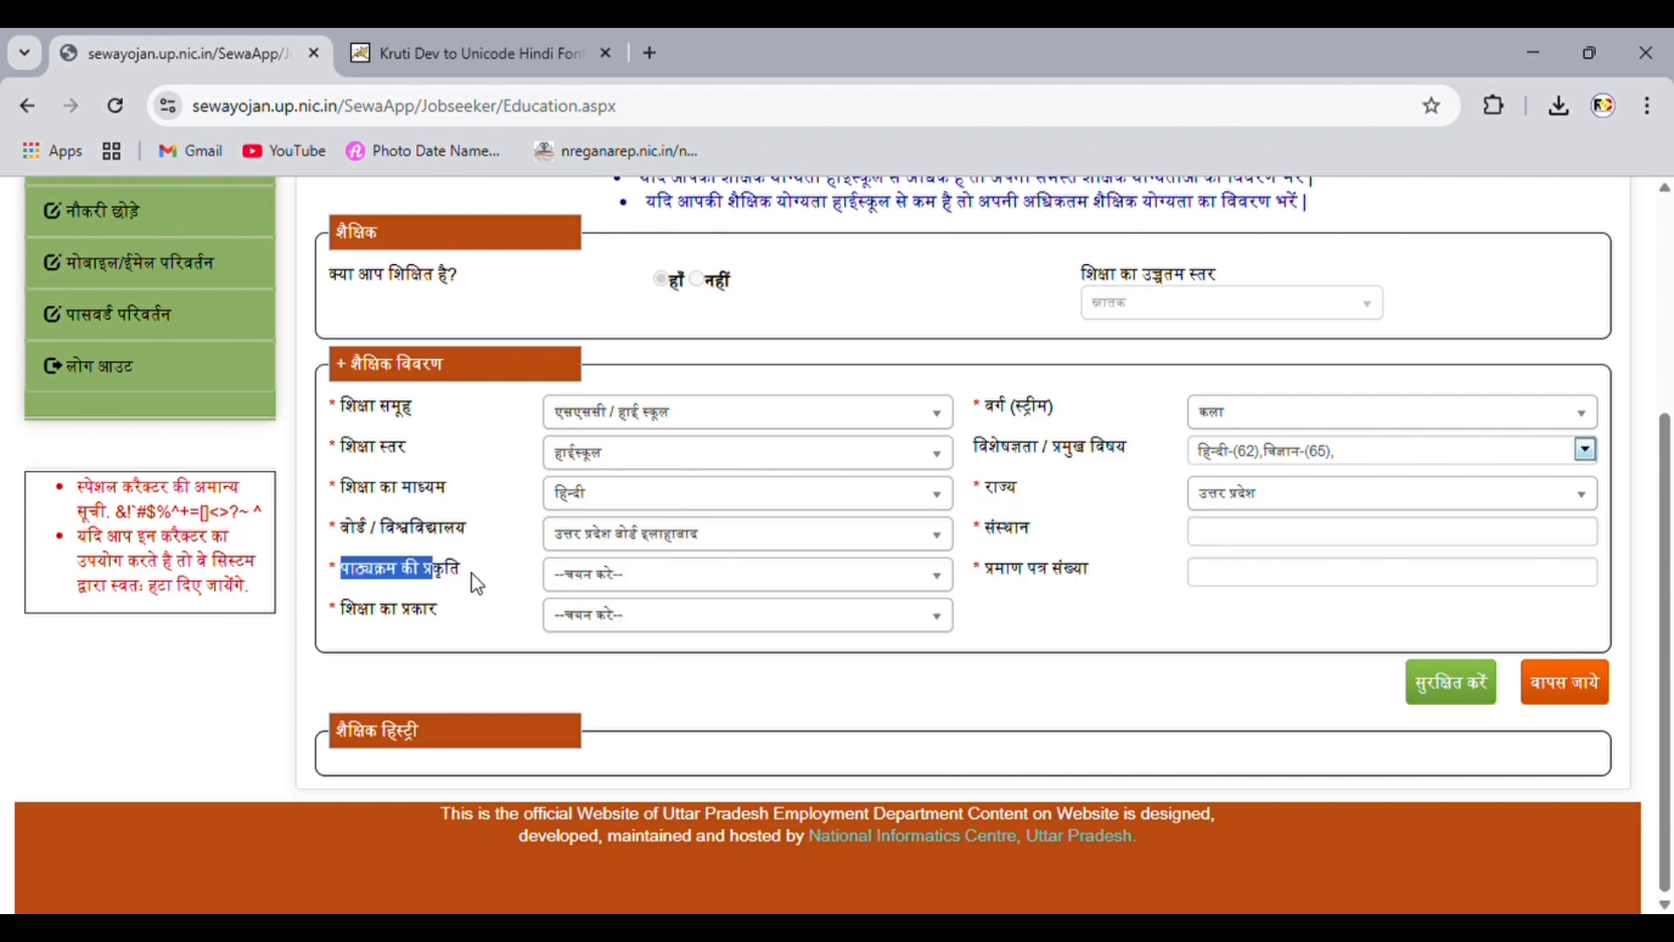
# Set the high school qualification's course nature to फुल टाइम and its education type to पूर्ण
pyautogui.click(656, 577)
pyautogui.click(635, 683)
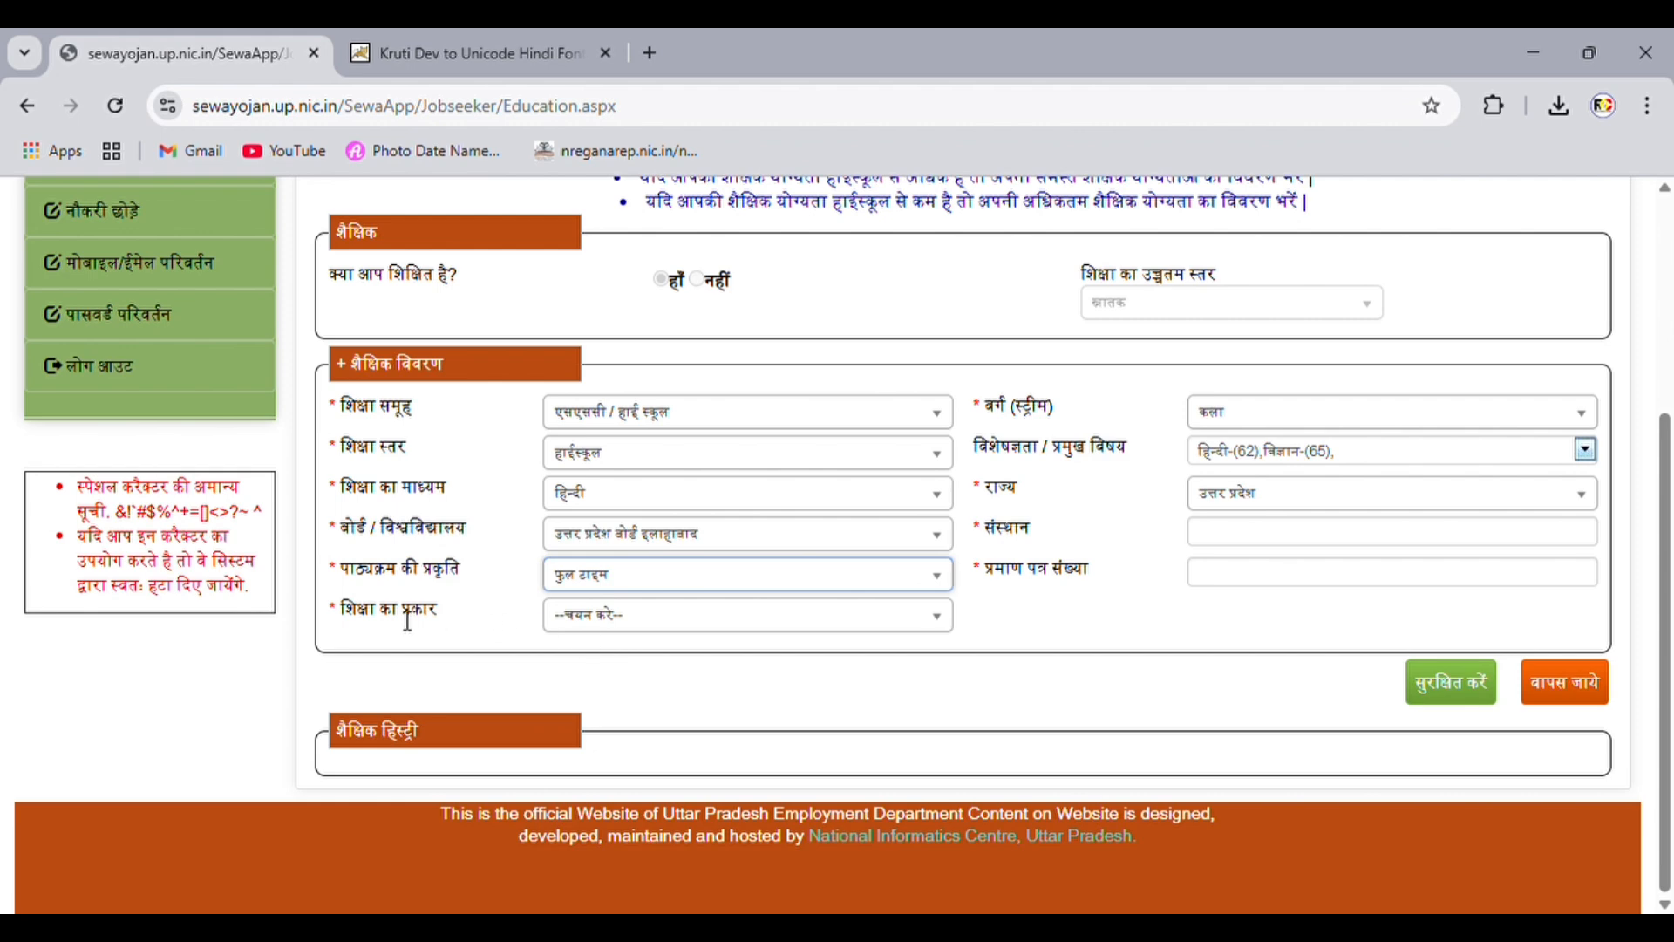
pyautogui.moveTo(407, 621); pyautogui.dragTo(680, 624)
pyautogui.click(680, 625)
pyautogui.click(620, 721)
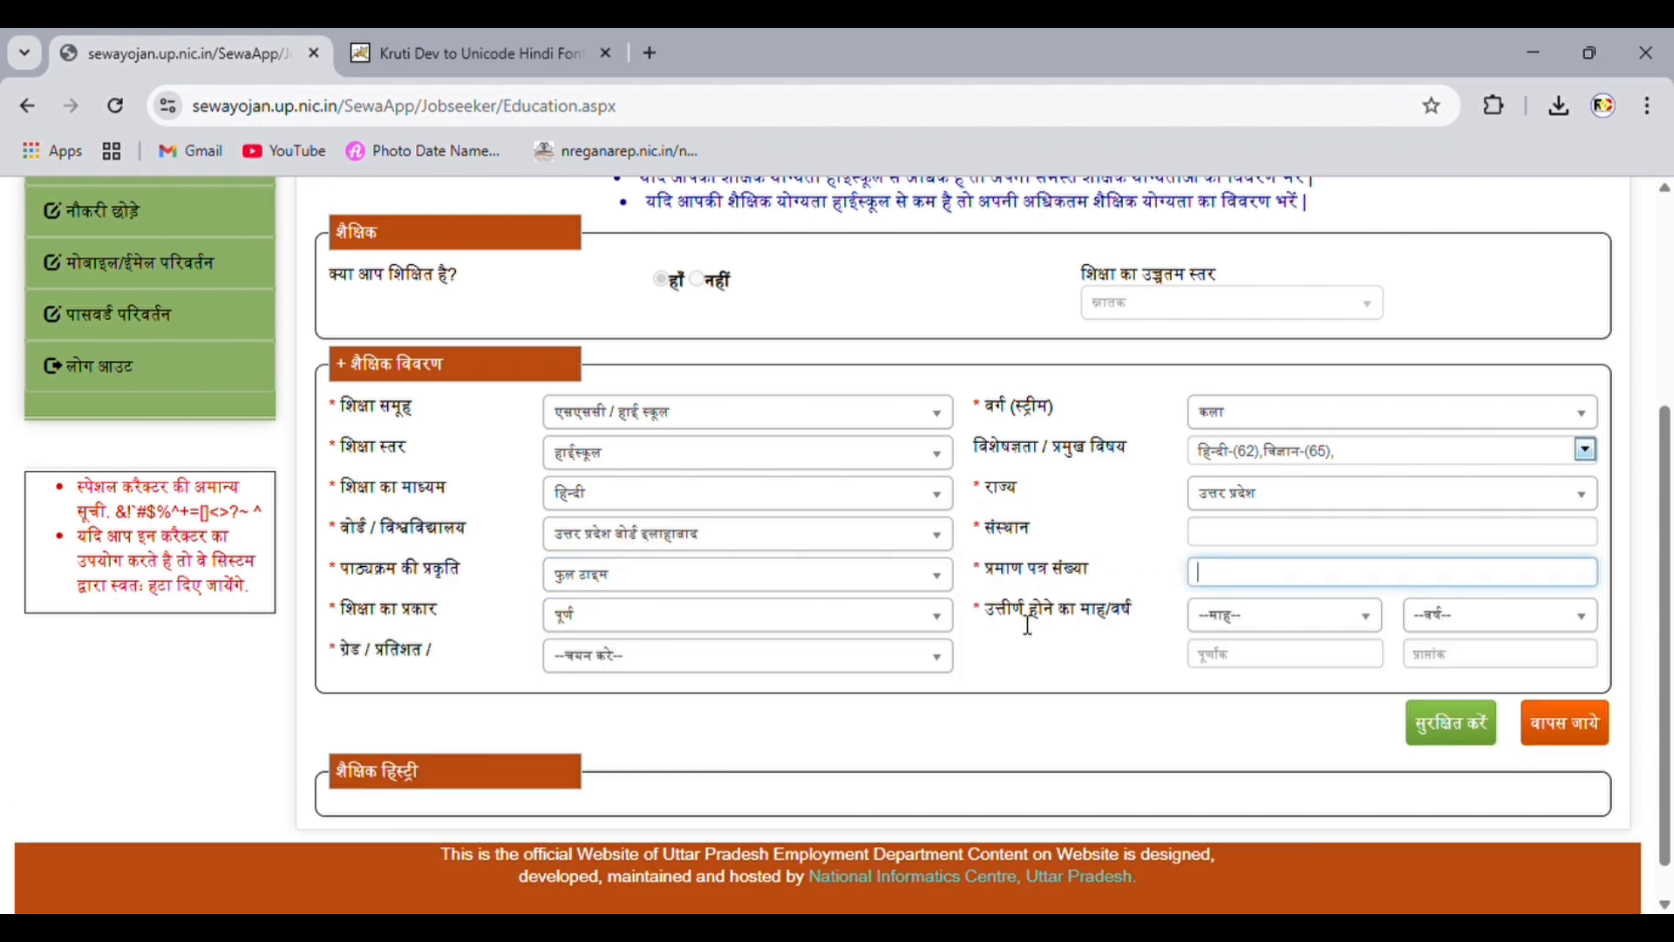
# Set the high school qualification's passing month to जनवरी and year to 2024, and check the पूर्णांक and प्राप्तांक fields
pyautogui.moveTo(1028, 625); pyautogui.dragTo(1327, 624)
pyautogui.click(1326, 619)
pyautogui.click(1286, 724)
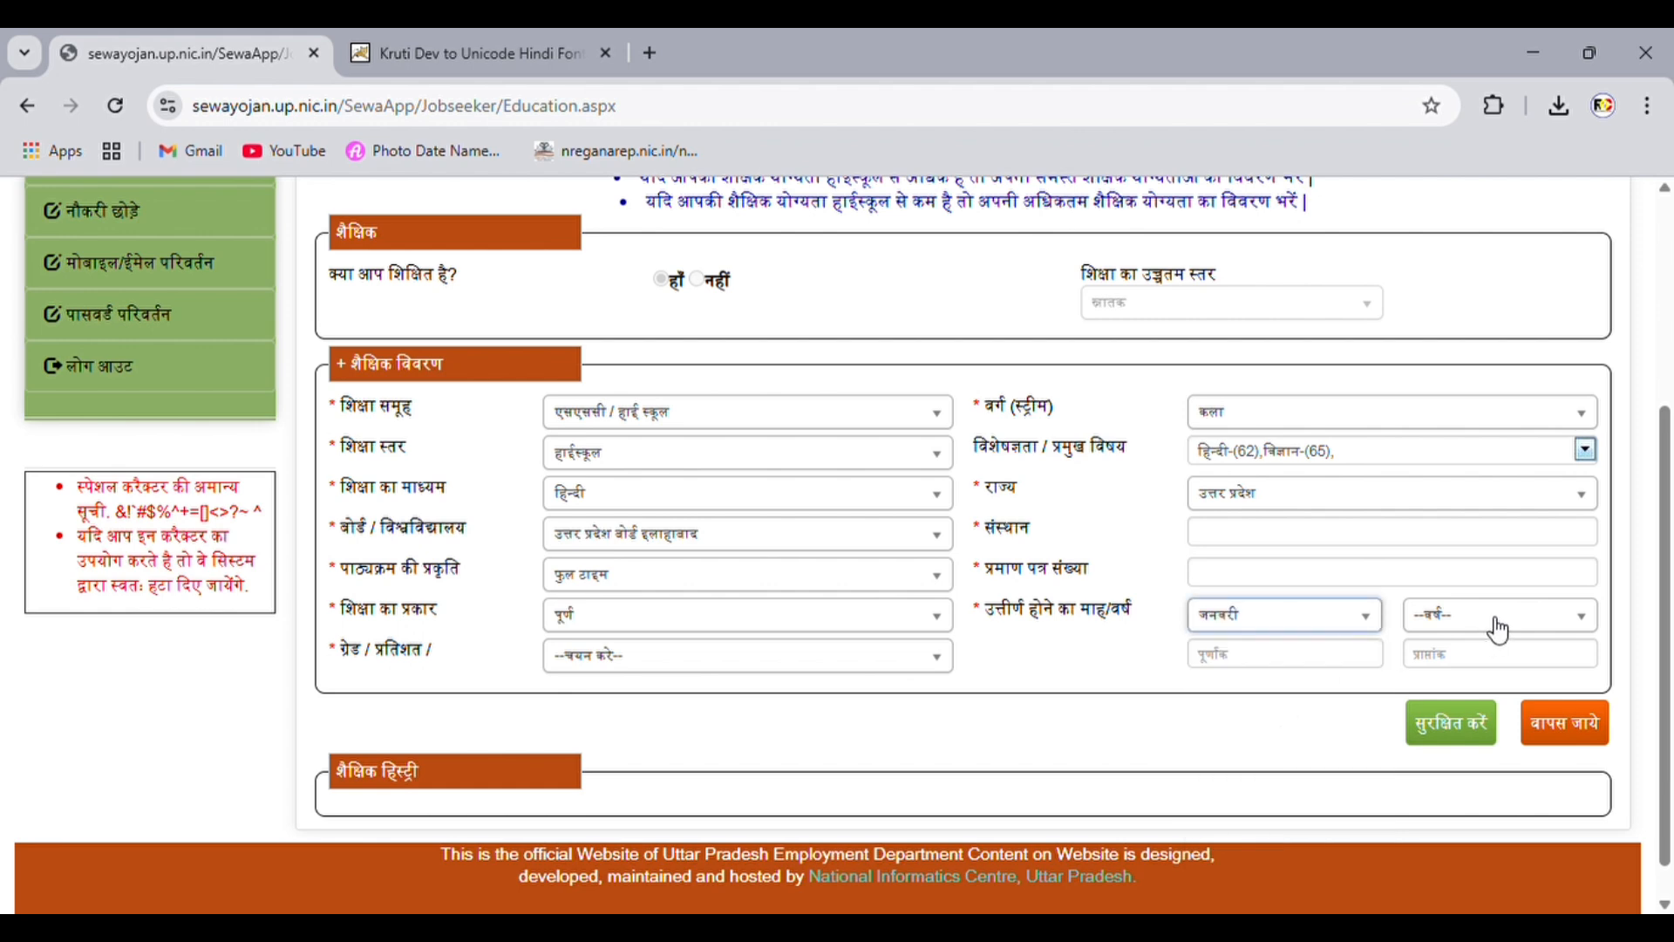
pyautogui.click(1494, 625)
pyautogui.click(1475, 769)
pyautogui.click(1238, 662)
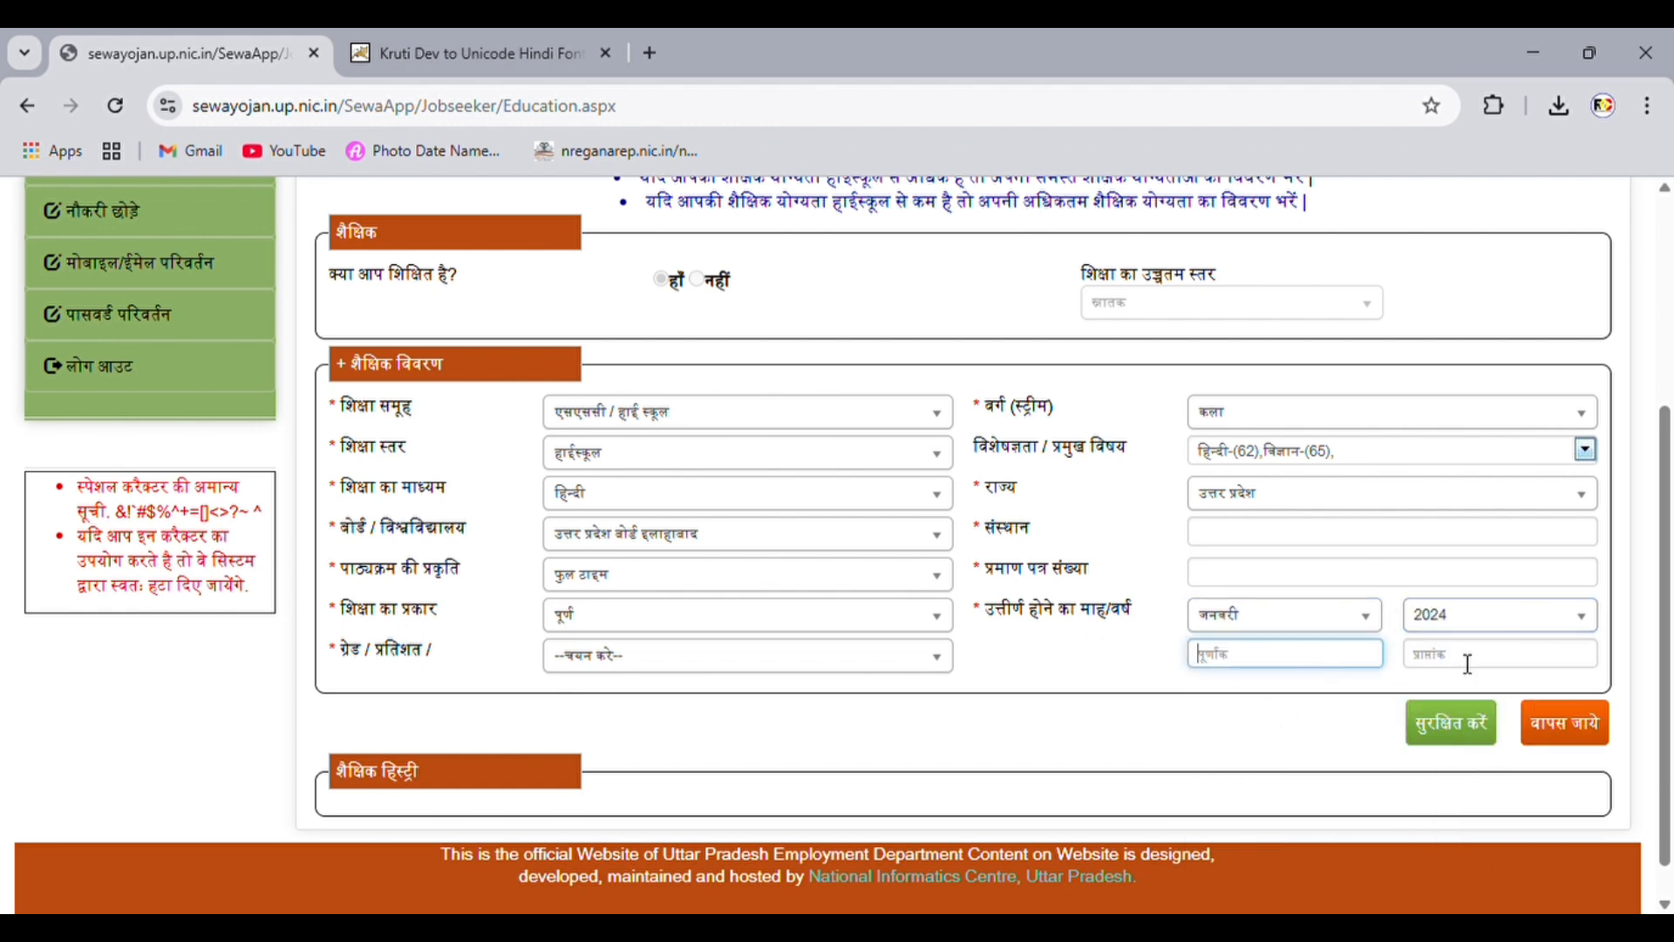
pyautogui.click(1468, 662)
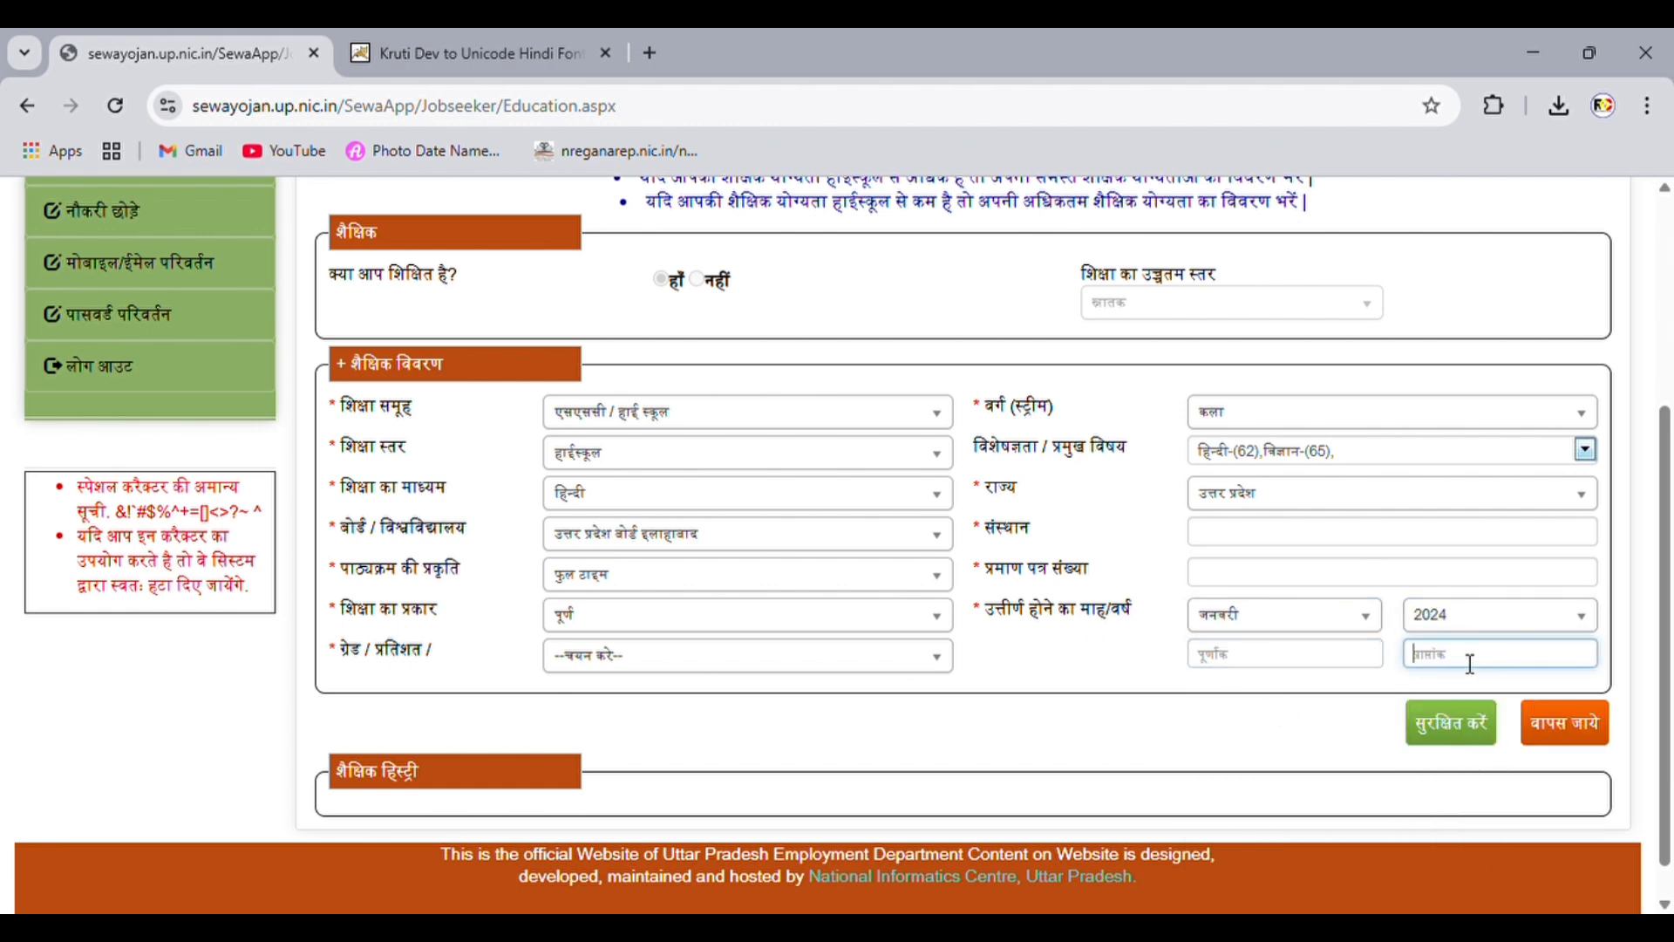
# Save the high school qualification and review its entry in the educational history
pyautogui.click(1452, 718)
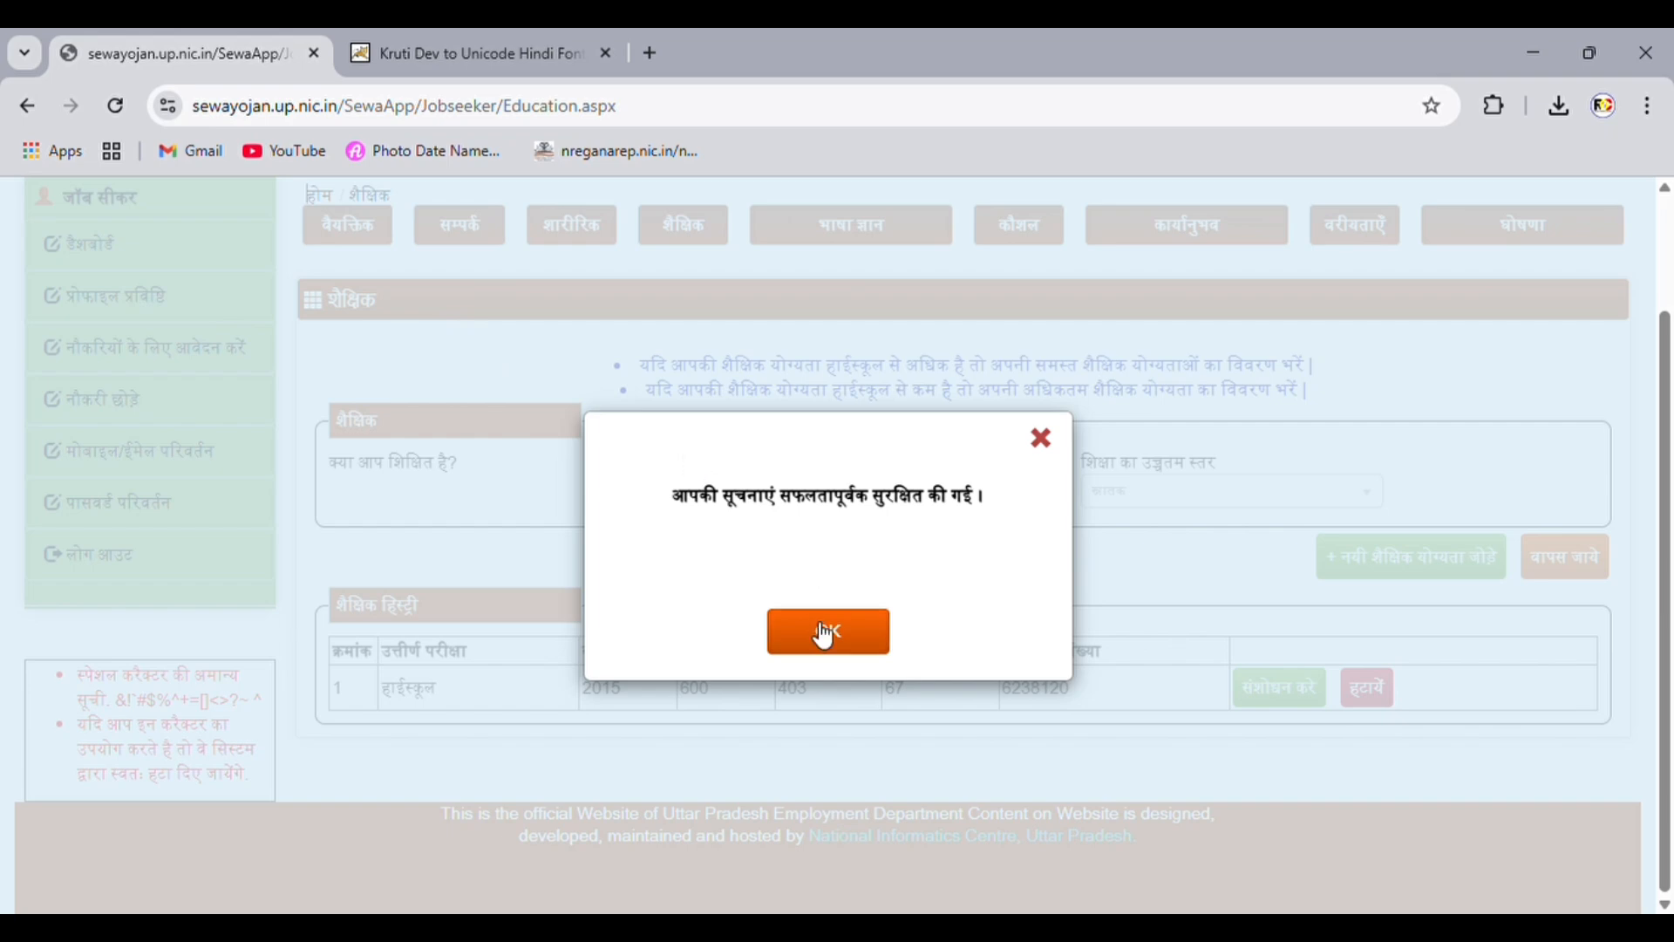
pyautogui.moveTo(671, 514); pyautogui.dragTo(990, 535)
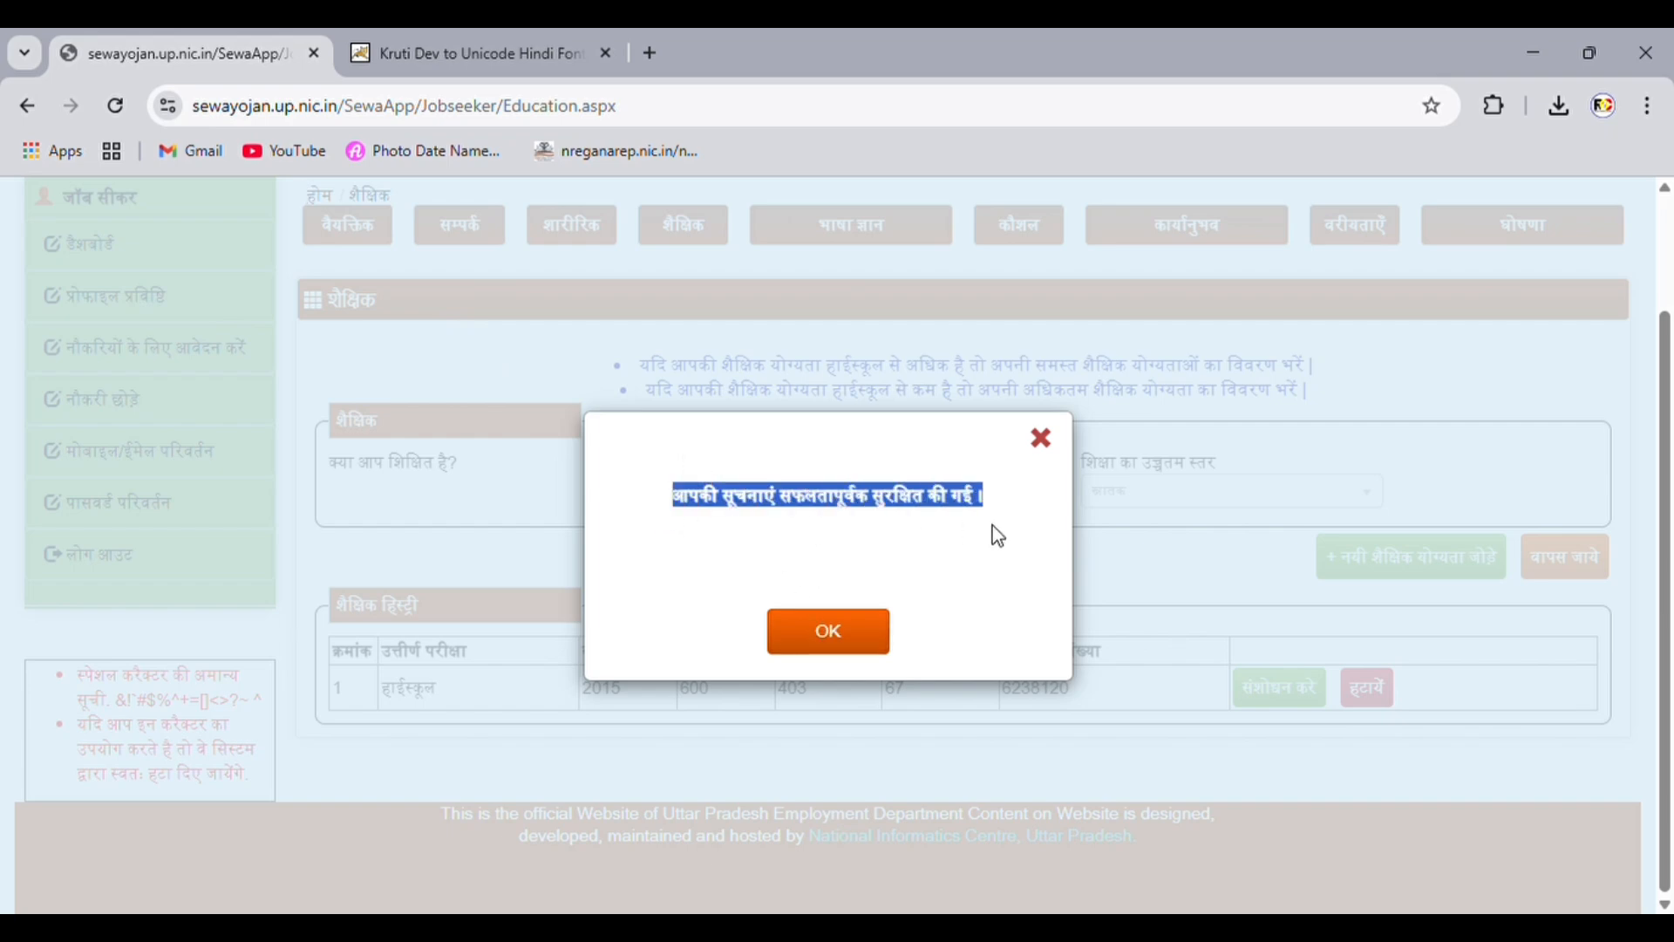
pyautogui.click(844, 643)
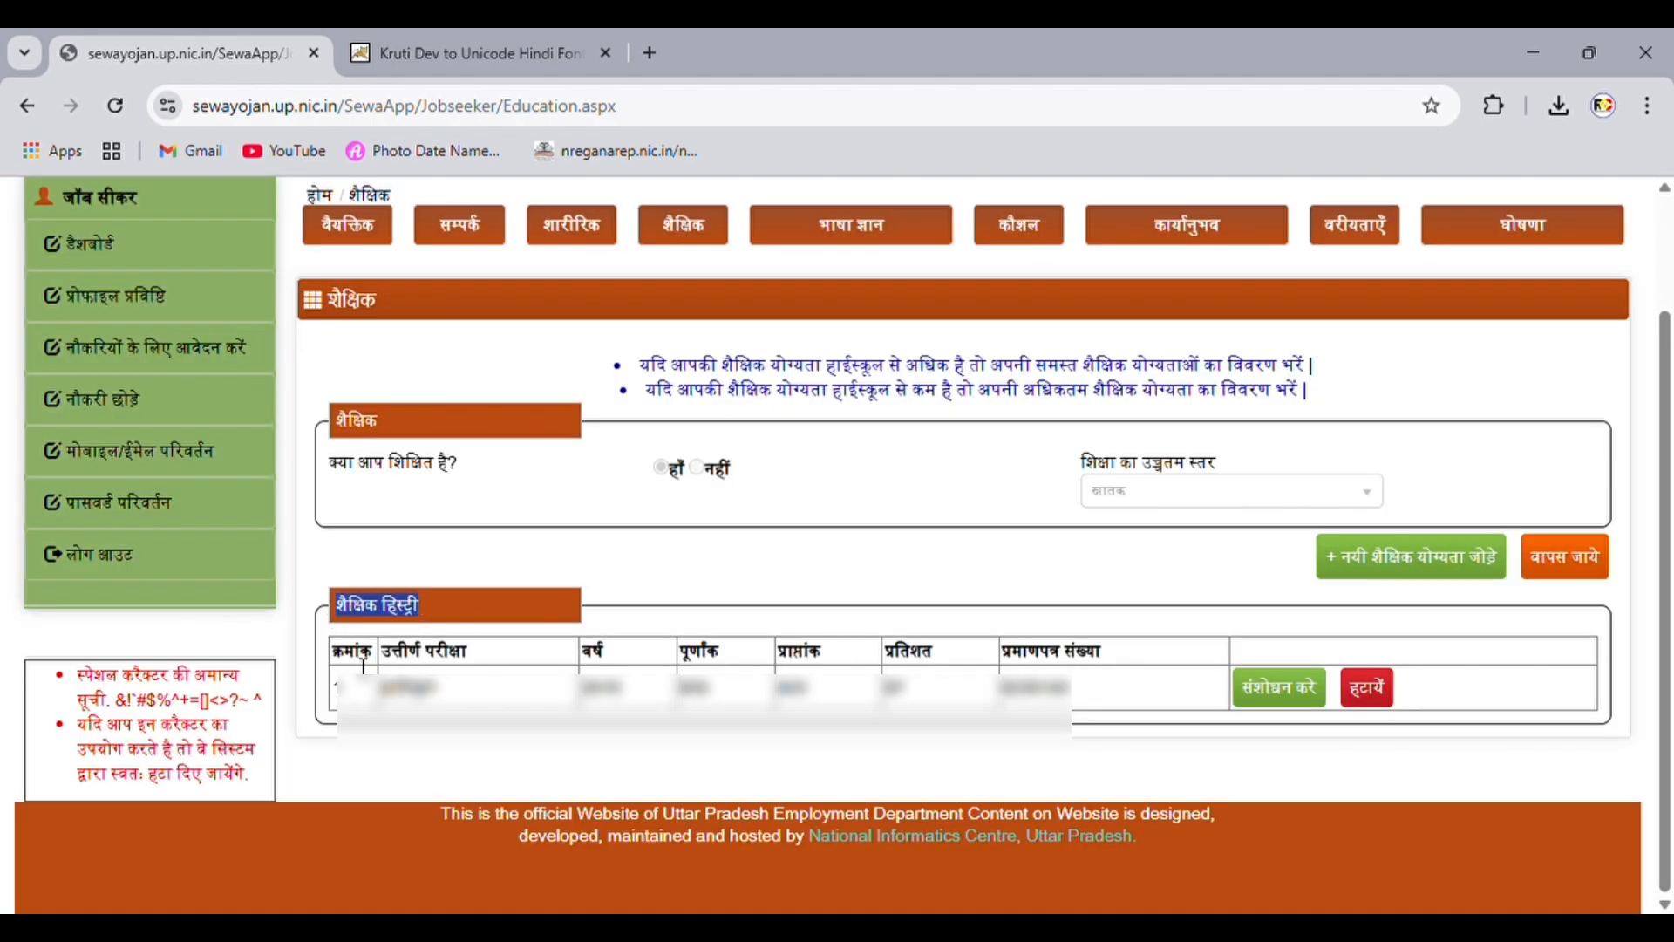
pyautogui.moveTo(342, 652); pyautogui.dragTo(1105, 729)
pyautogui.click(1102, 724)
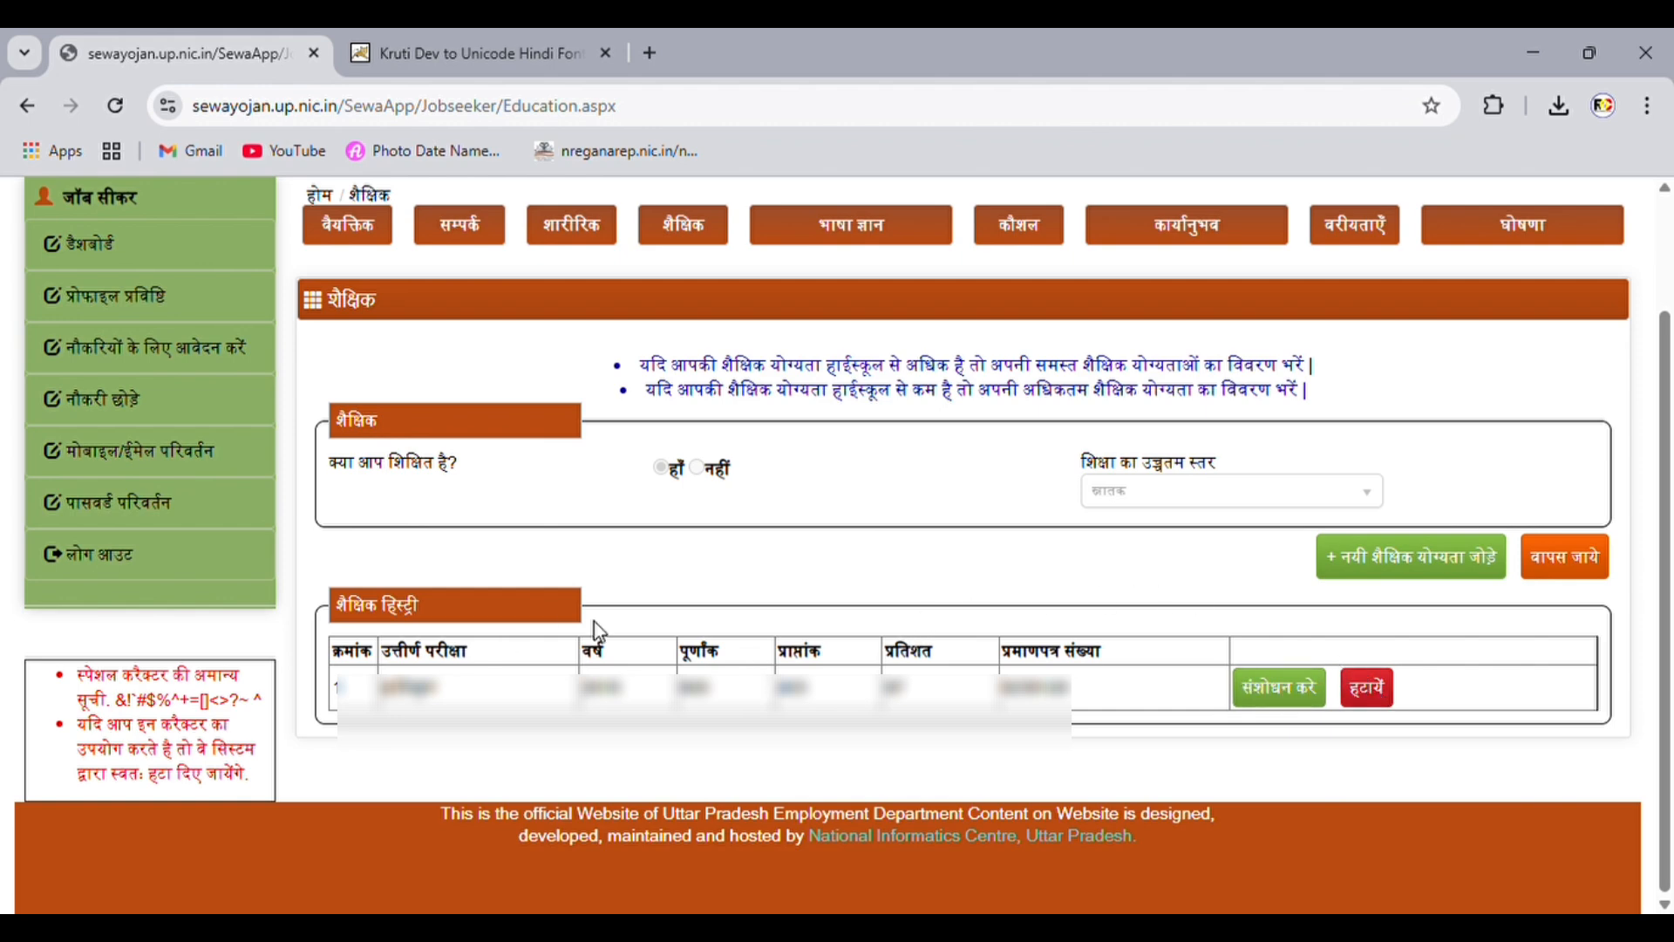
pyautogui.moveTo(337, 663); pyautogui.dragTo(1122, 692)
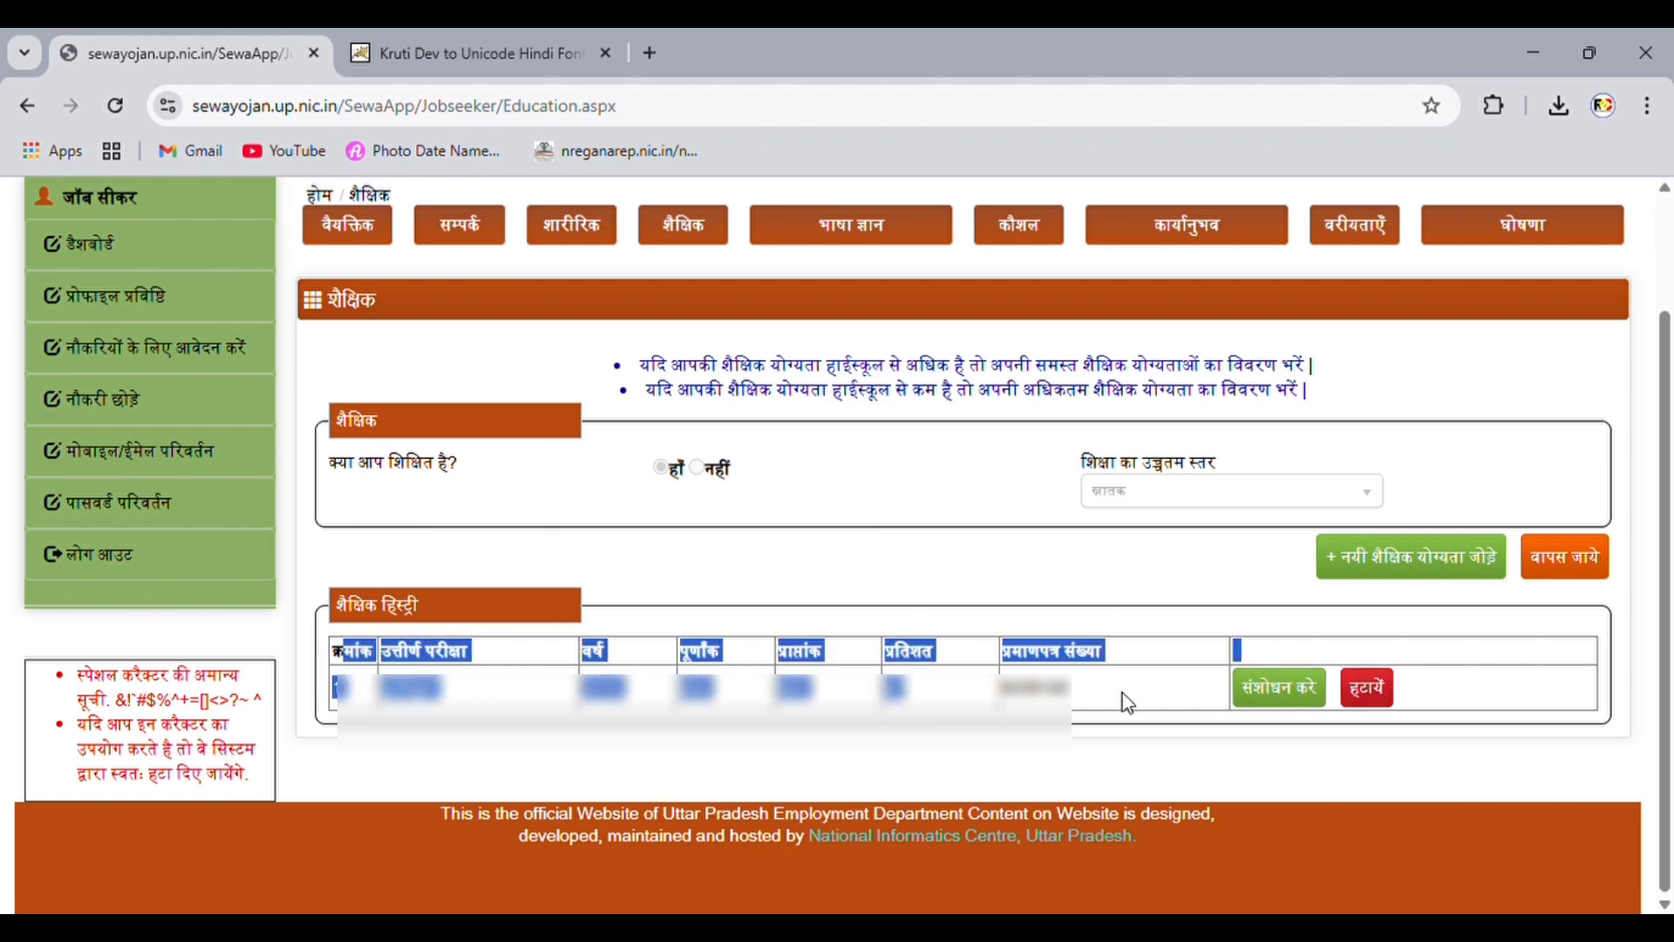
pyautogui.click(1124, 694)
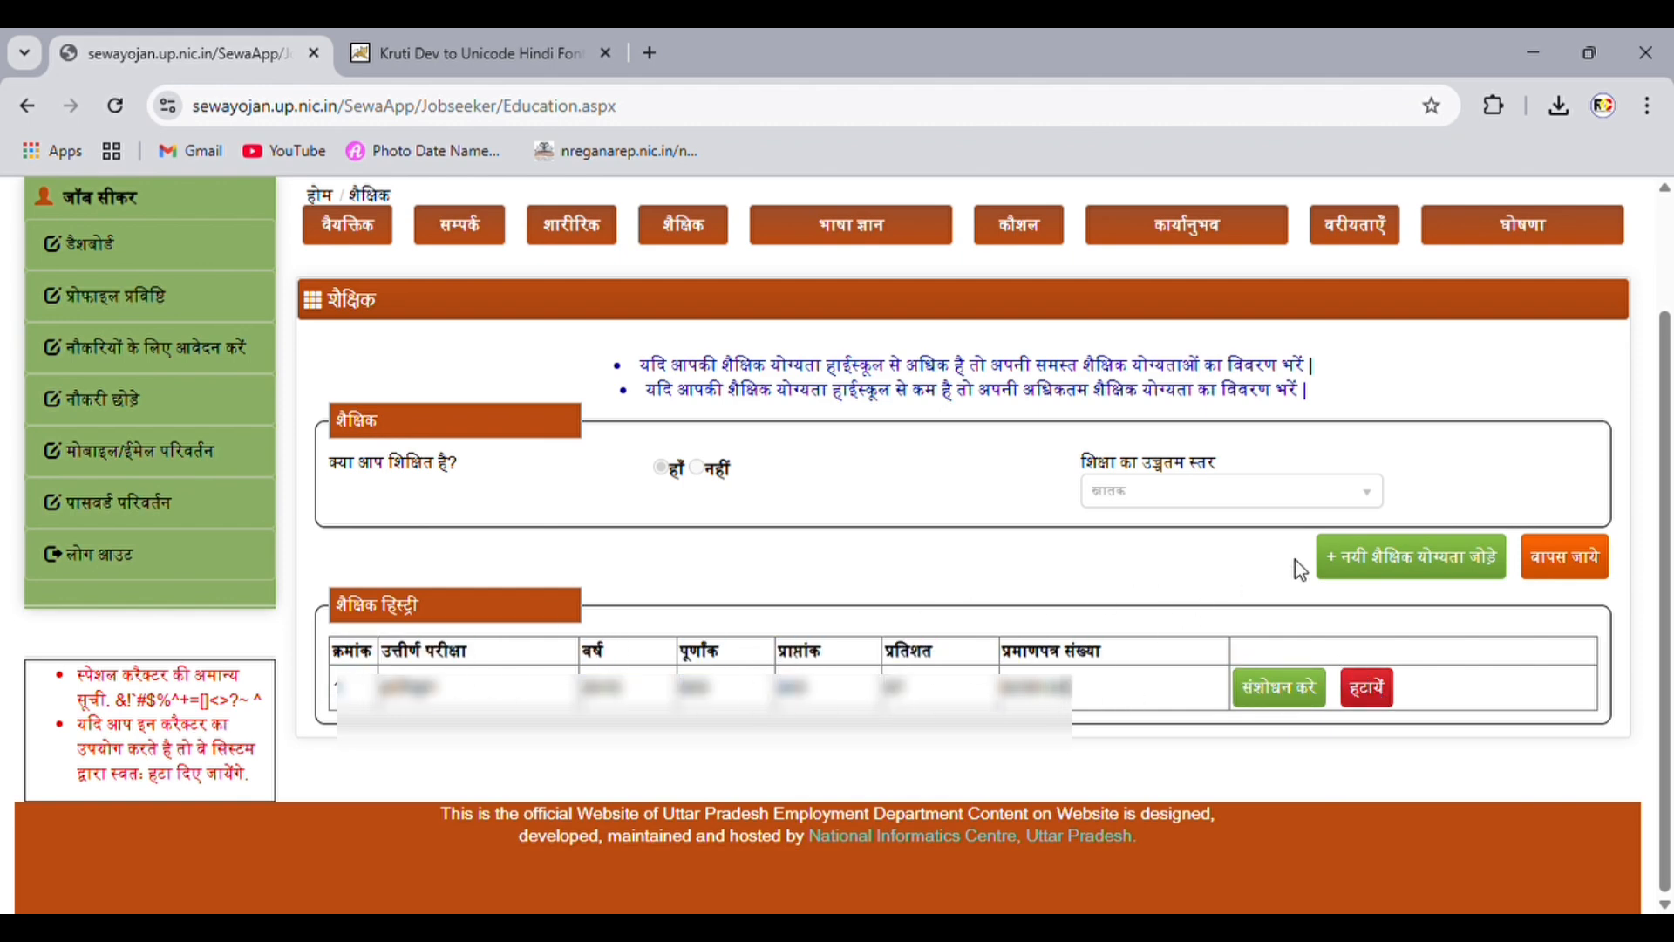
# Start a new educational qualification with group एचएससी / इंटरमीडिएट, stream कला and education level इंटरमीडिएट कला
pyautogui.click(1409, 562)
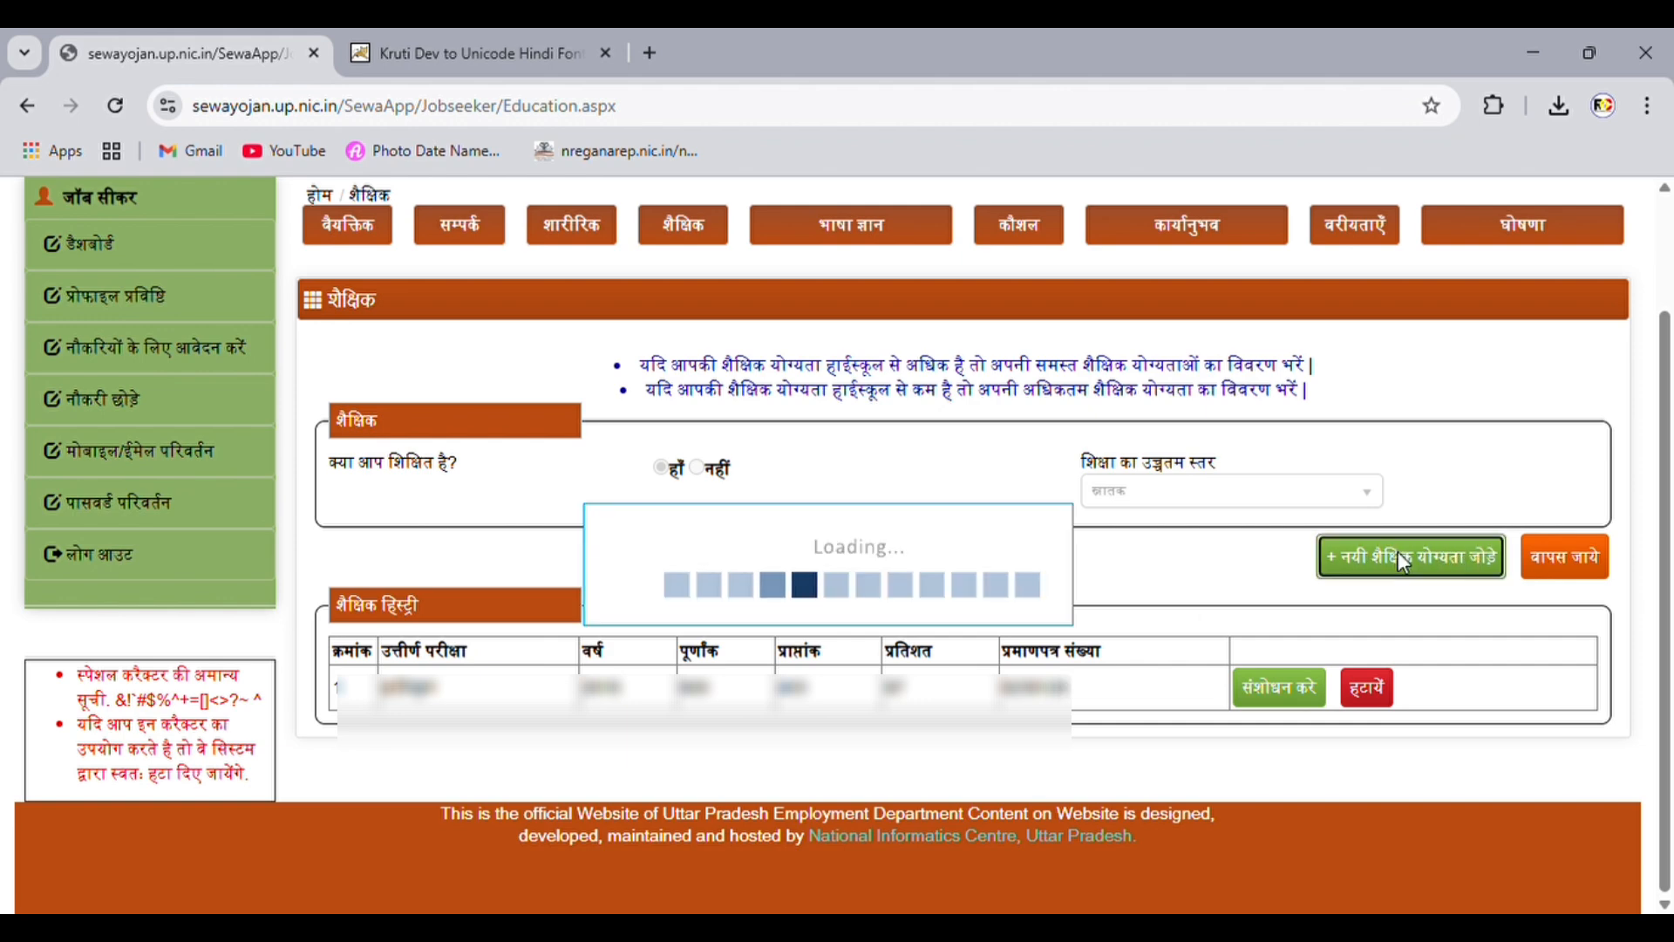
pyautogui.click(644, 602)
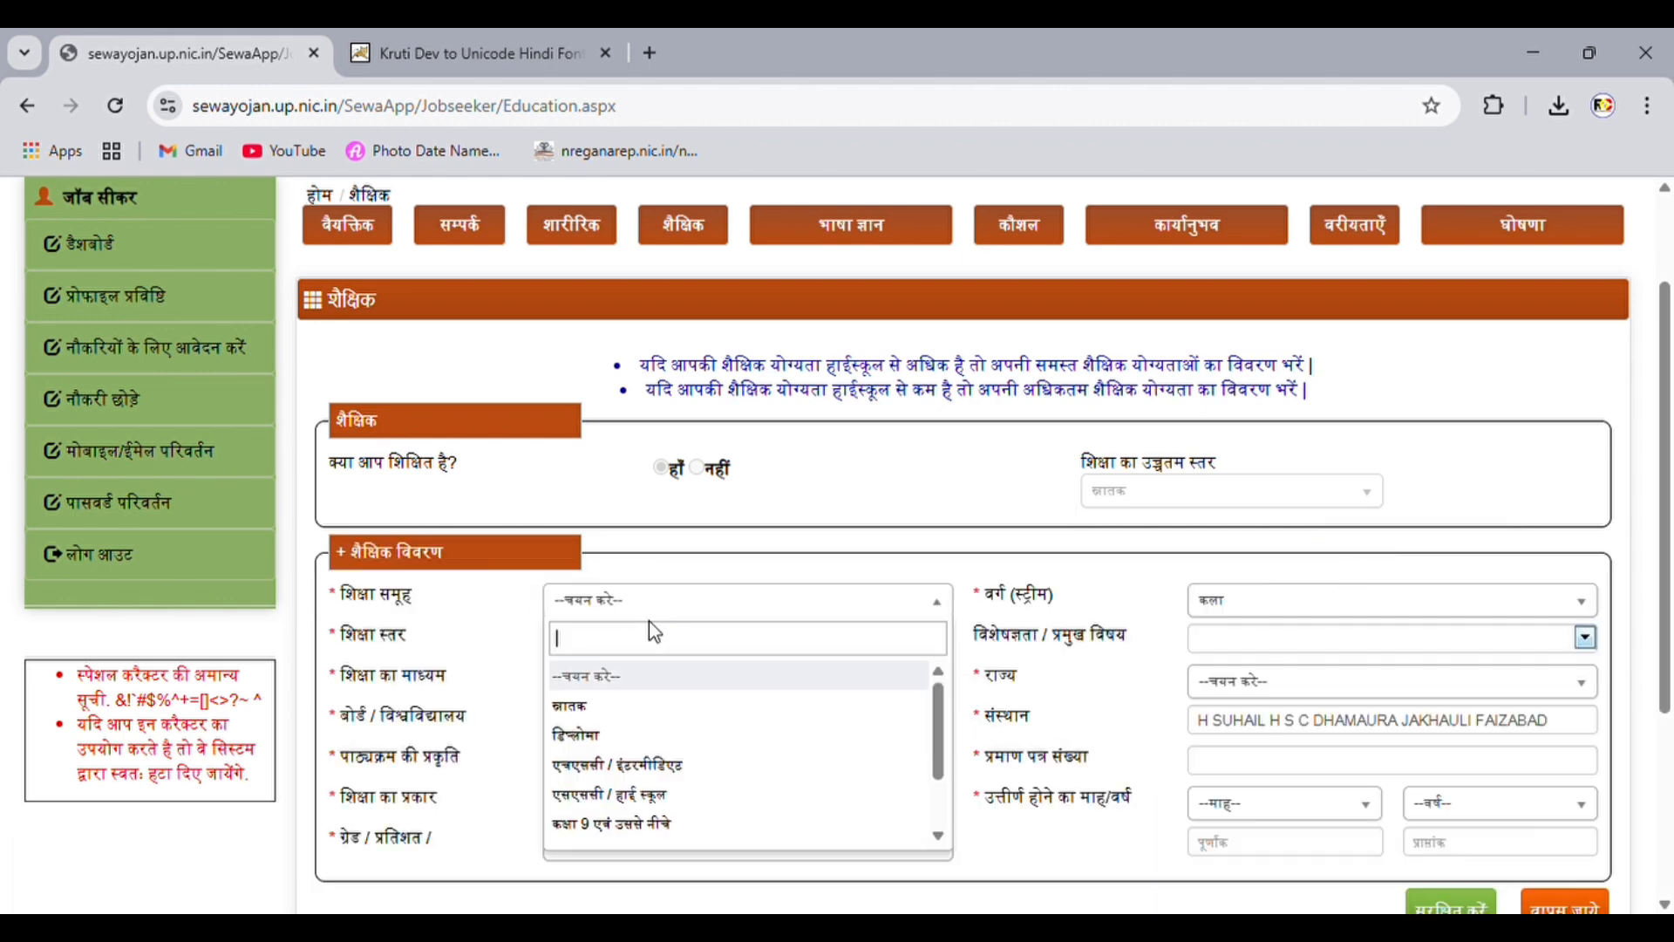
pyautogui.click(654, 761)
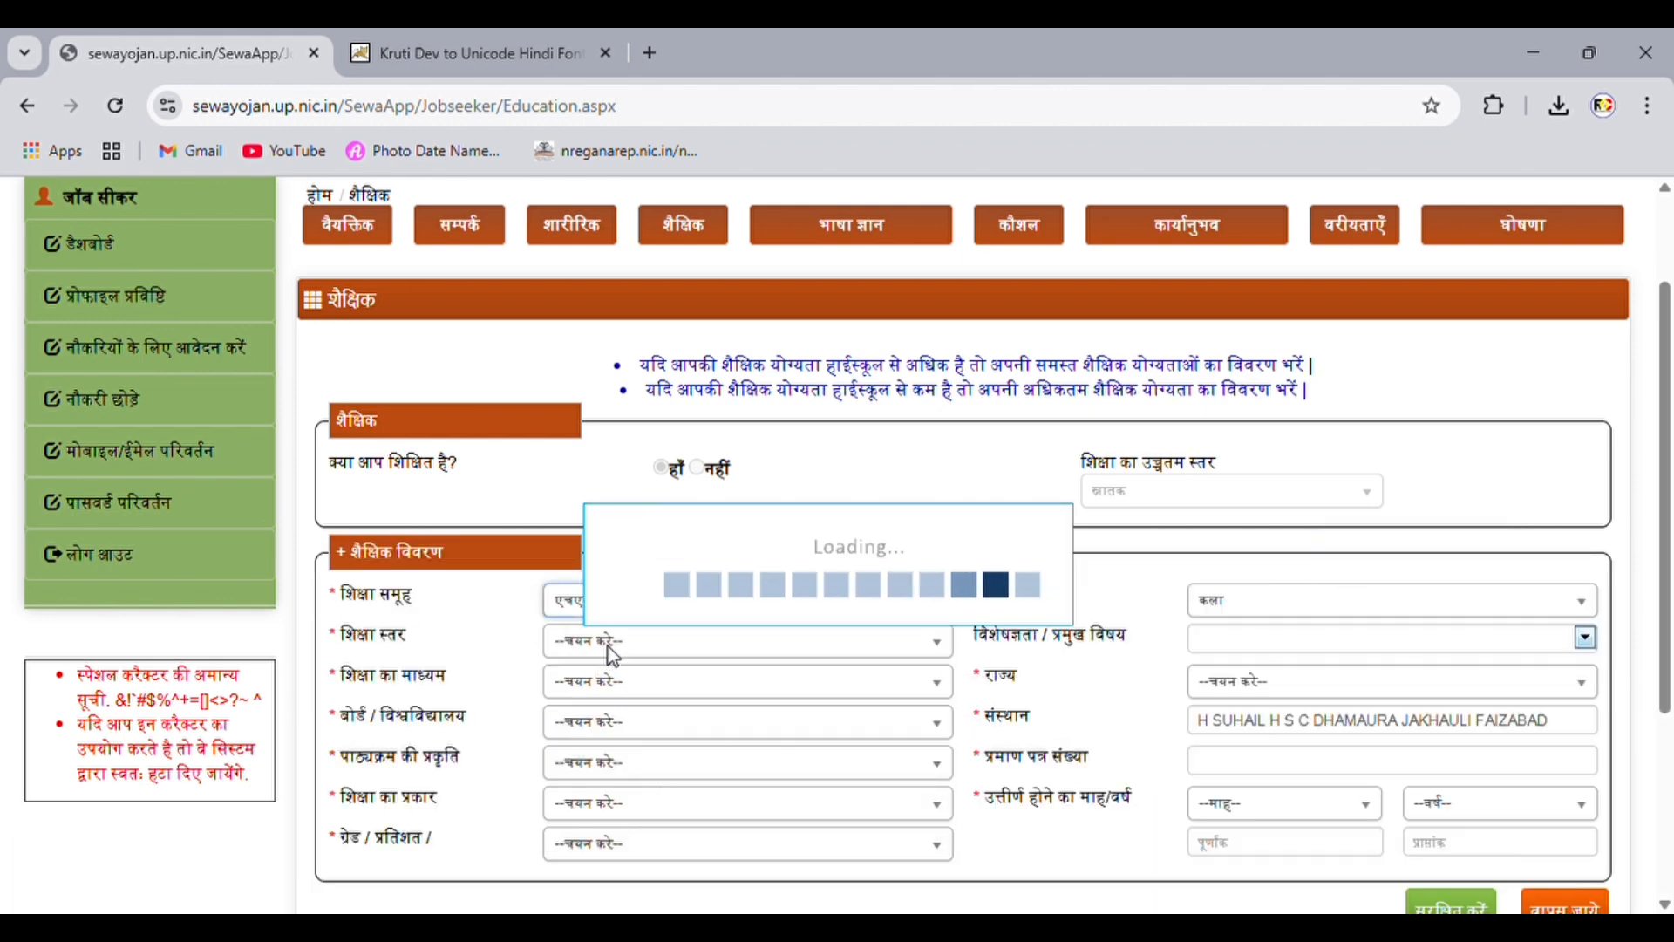
pyautogui.click(1297, 598)
pyautogui.click(1286, 695)
pyautogui.click(705, 647)
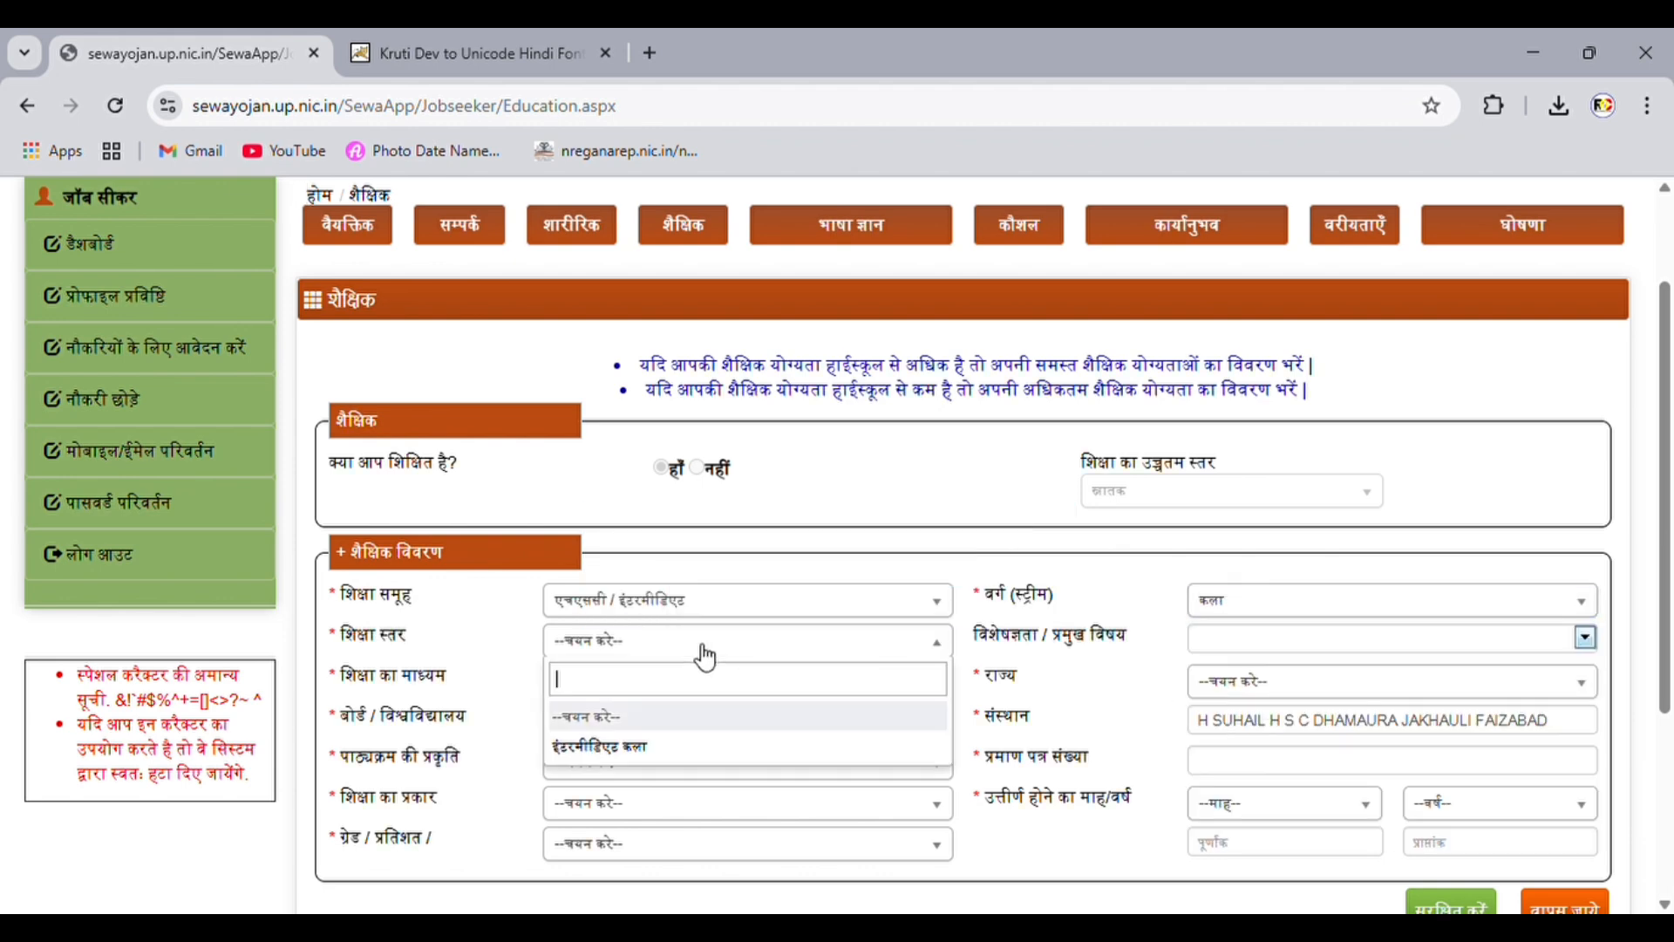
pyautogui.click(673, 747)
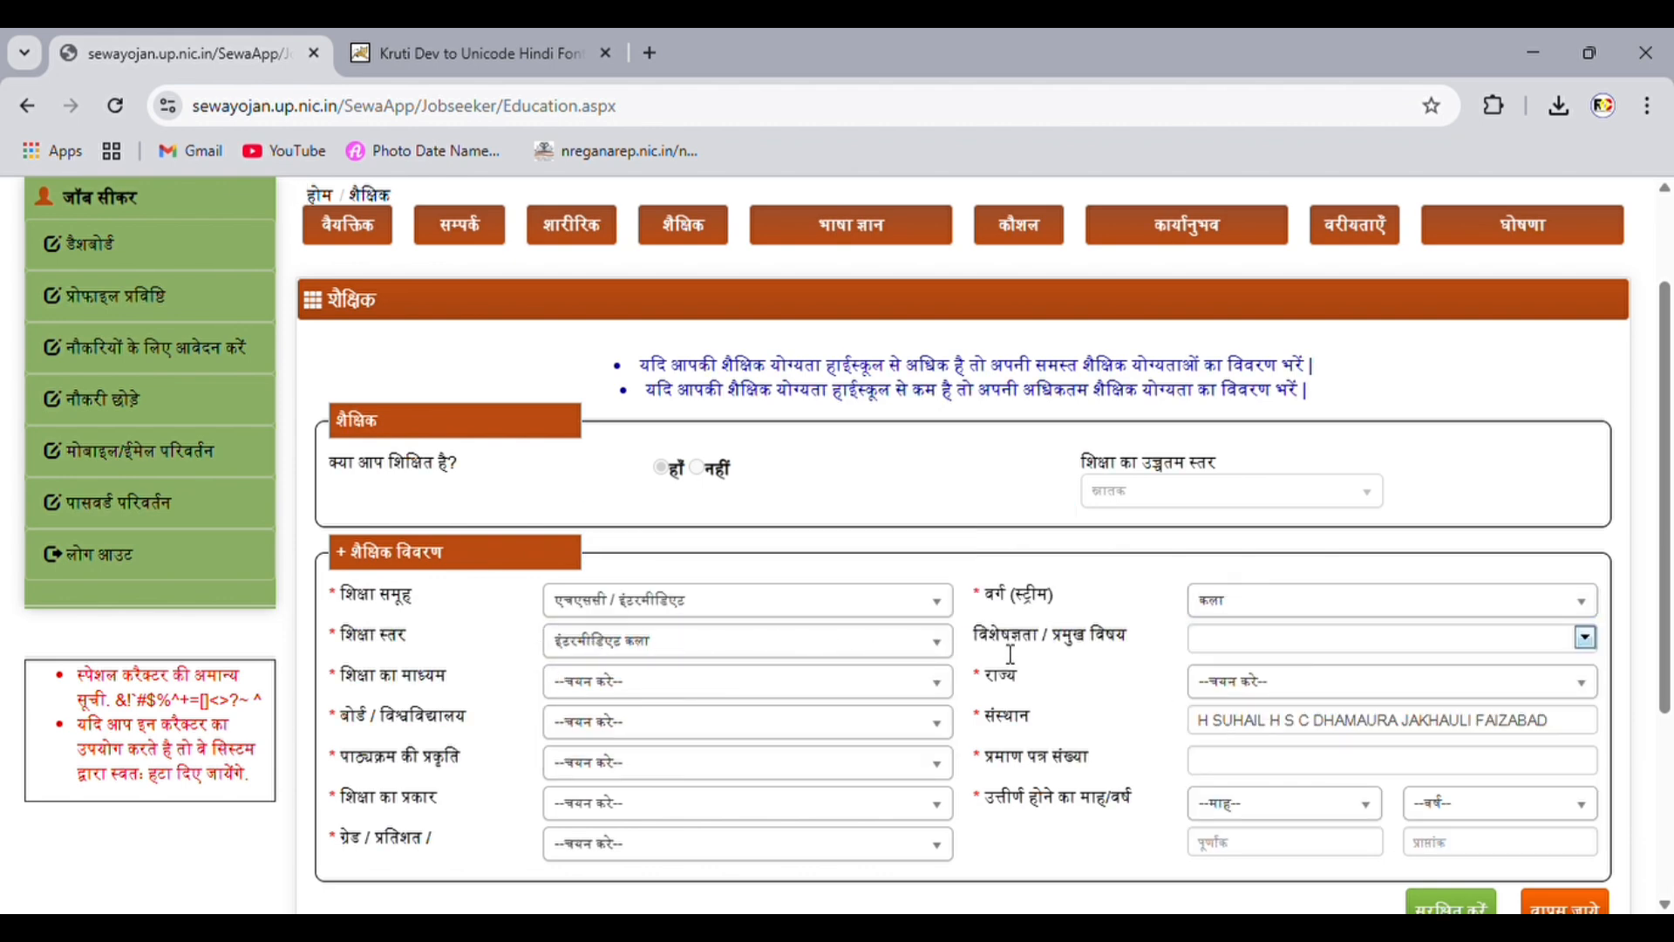
# Review all saved qualifications in the educational history table
pyautogui.scroll(-2, 1011, 654)
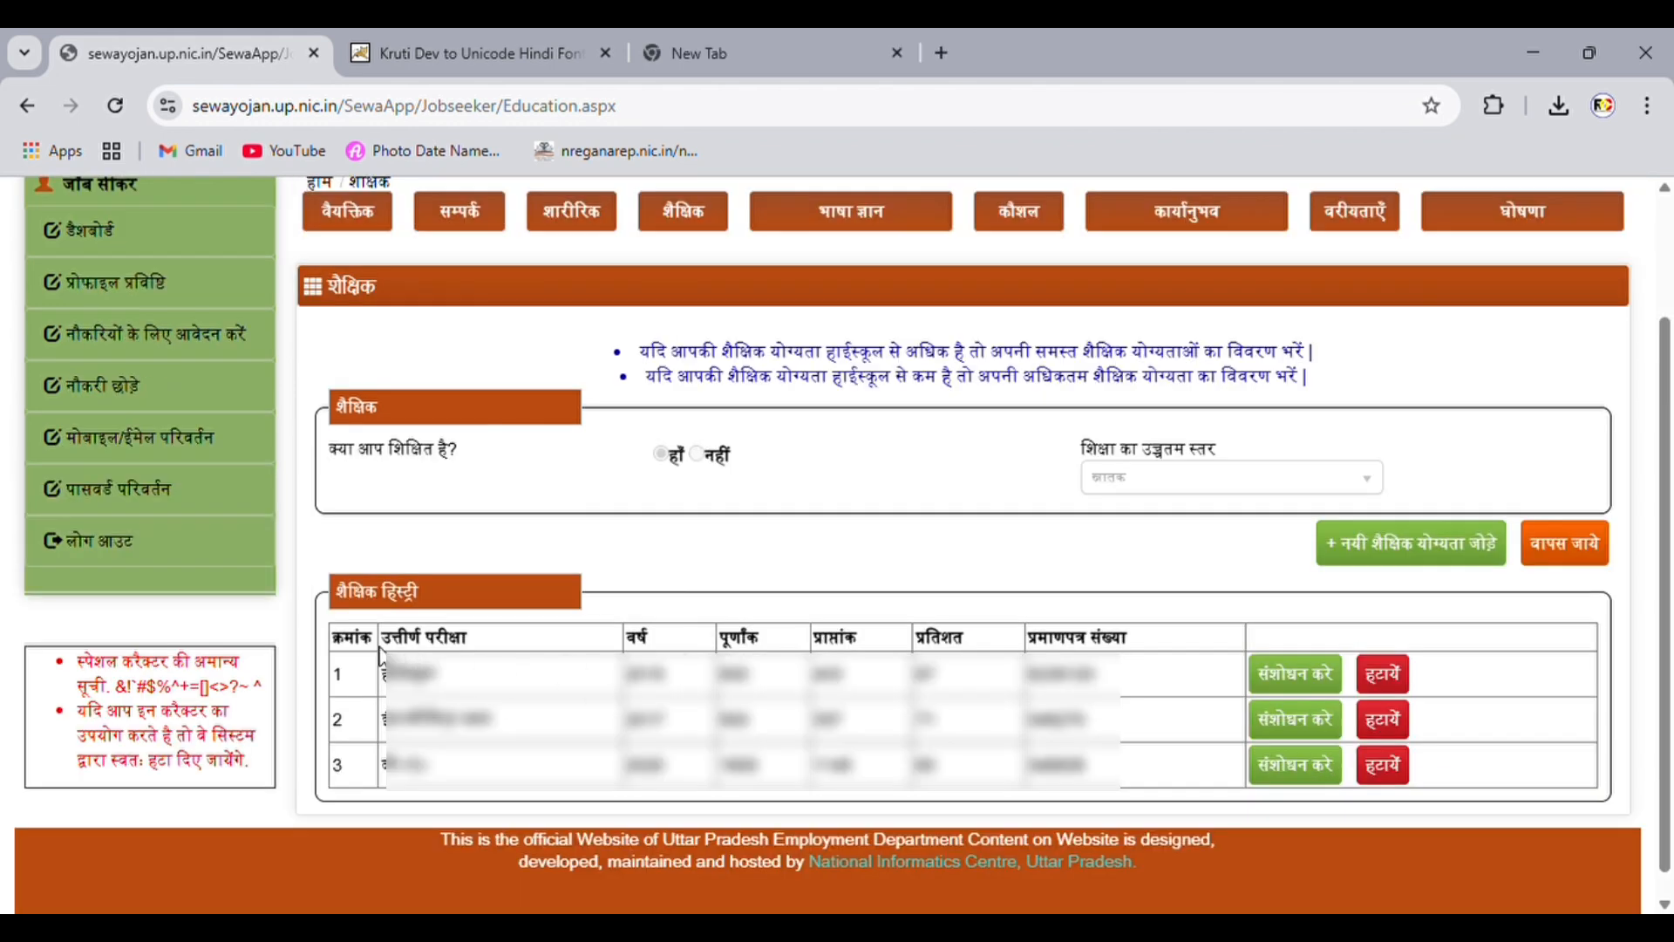
pyautogui.moveTo(358, 658); pyautogui.dragTo(1132, 770)
pyautogui.click(1200, 589)
# Open the भाषा ज्ञान section and choose हिन्दी as the known language
pyautogui.click(865, 218)
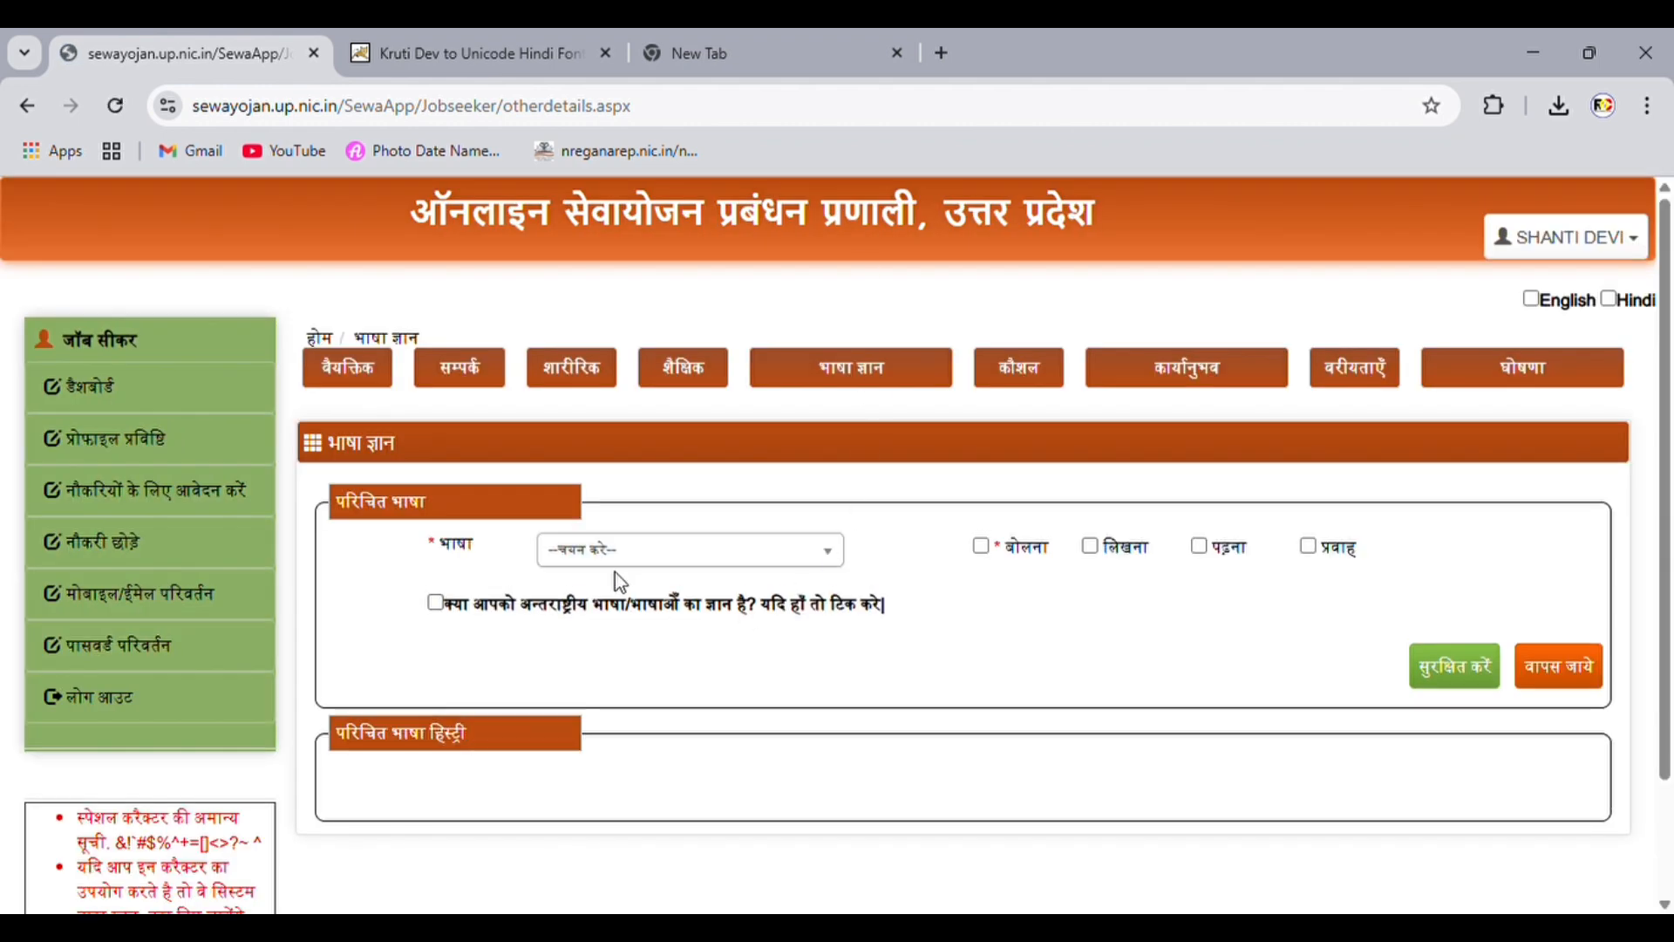
pyautogui.click(695, 559)
pyautogui.scroll(-3, 627, 689)
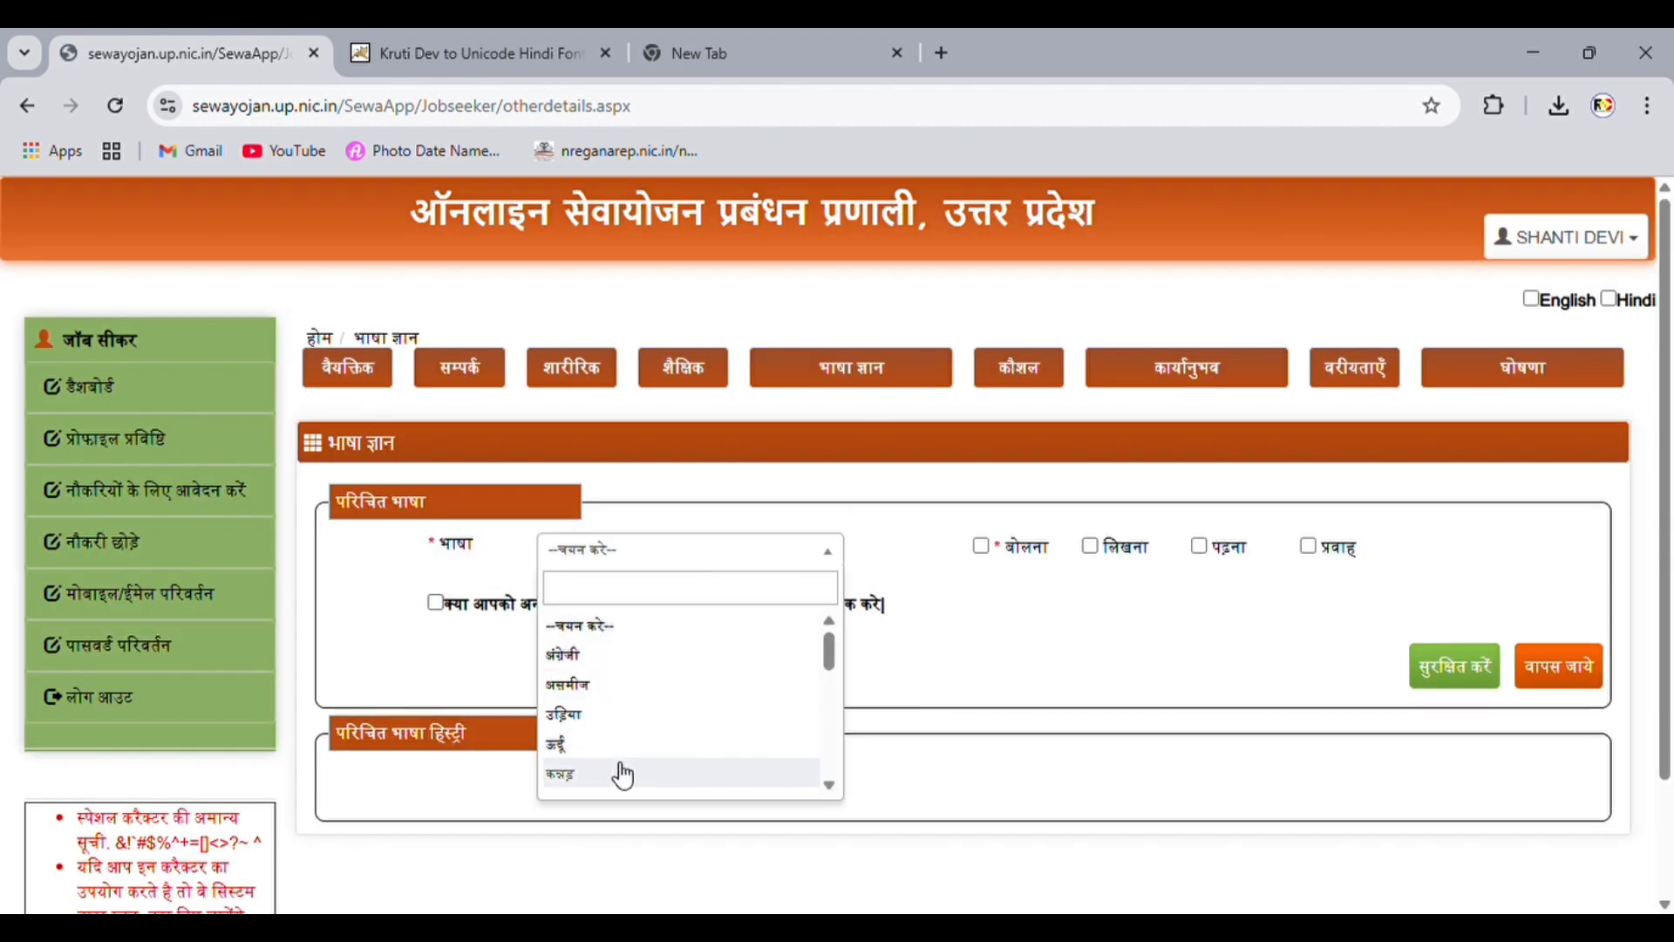
pyautogui.scroll(-4, 611, 715)
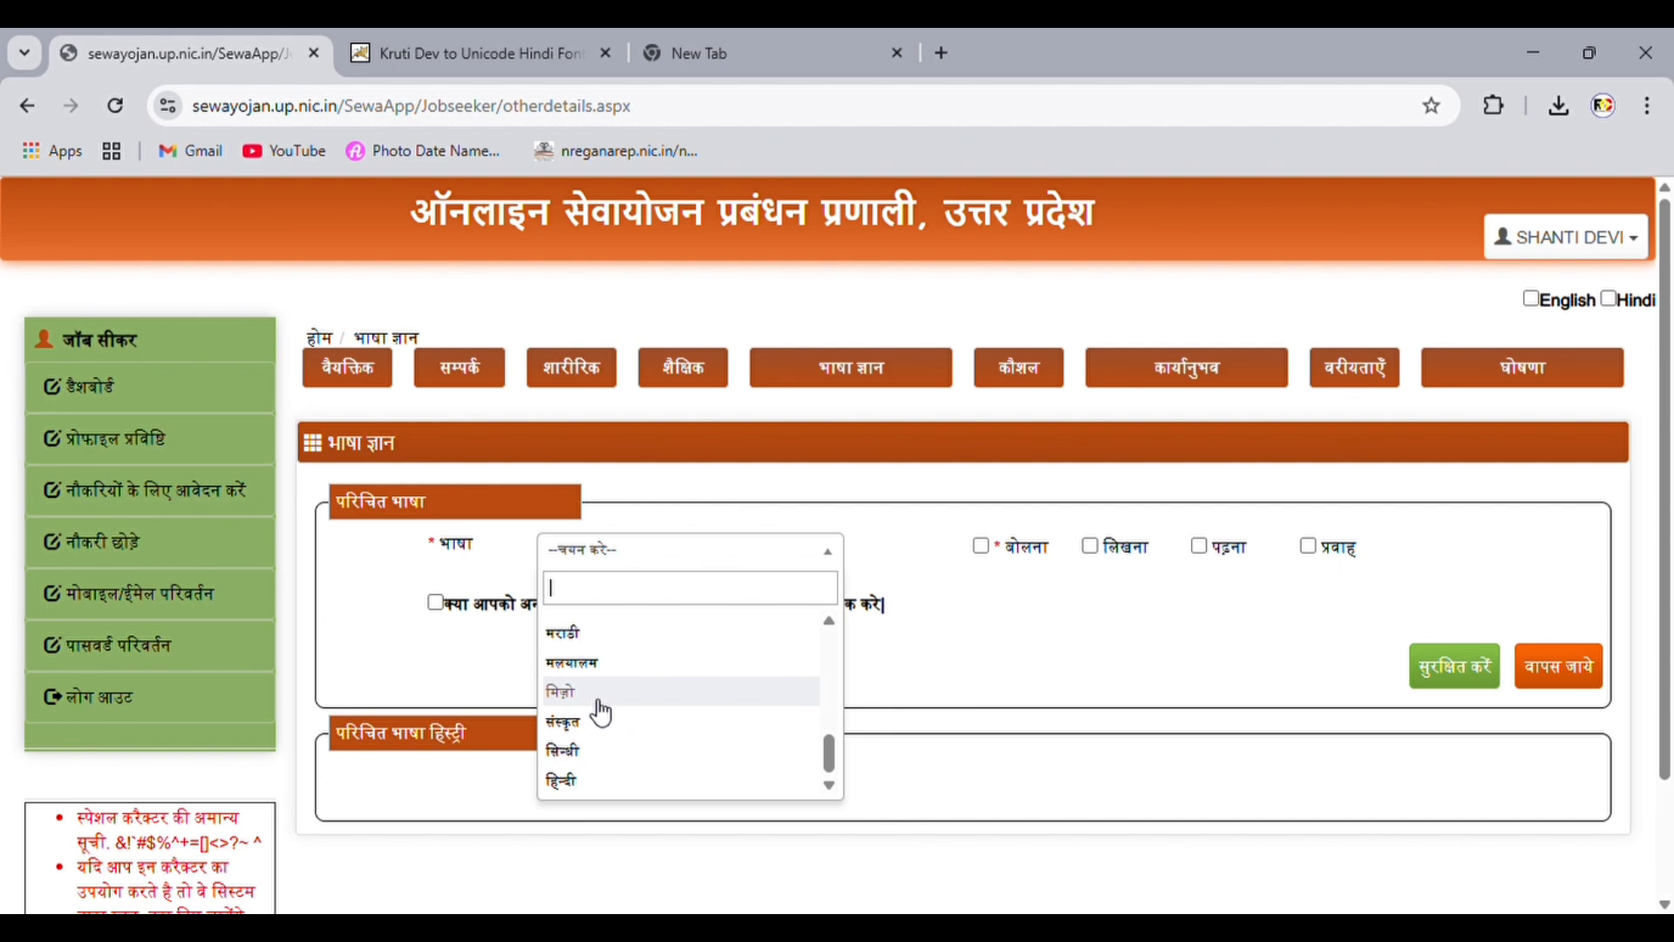
pyautogui.click(597, 797)
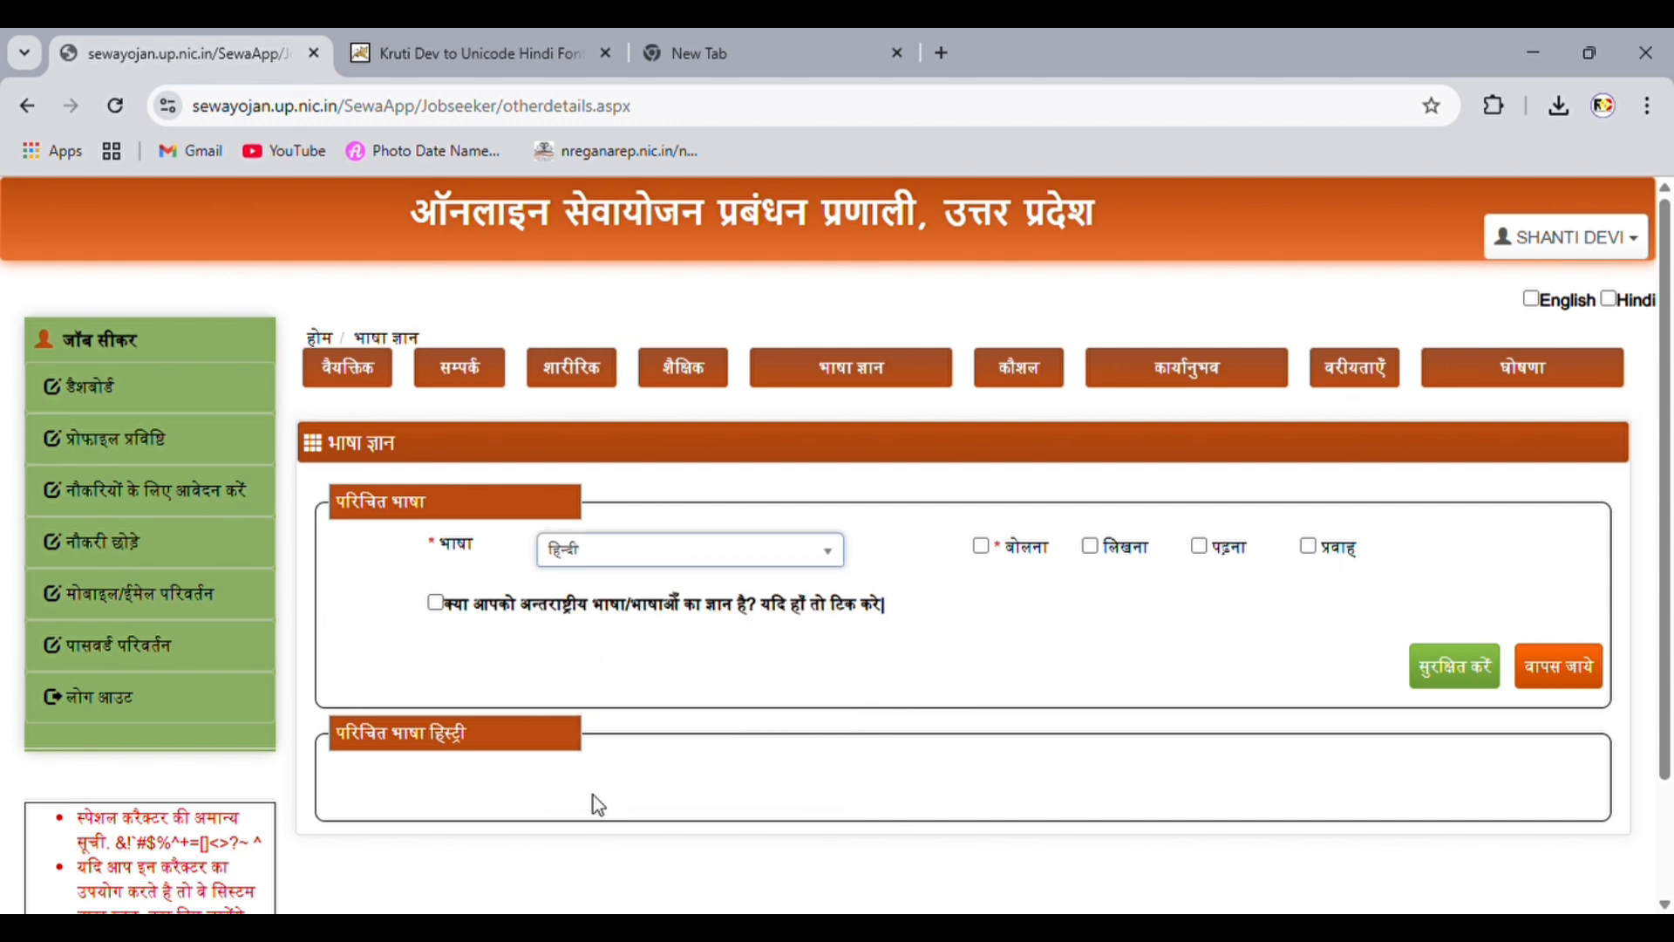
# Mark बोलना, लिखना and पढ़ना for हिन्दी, save the language entry and review it in the language history
pyautogui.click(981, 548)
pyautogui.click(1090, 547)
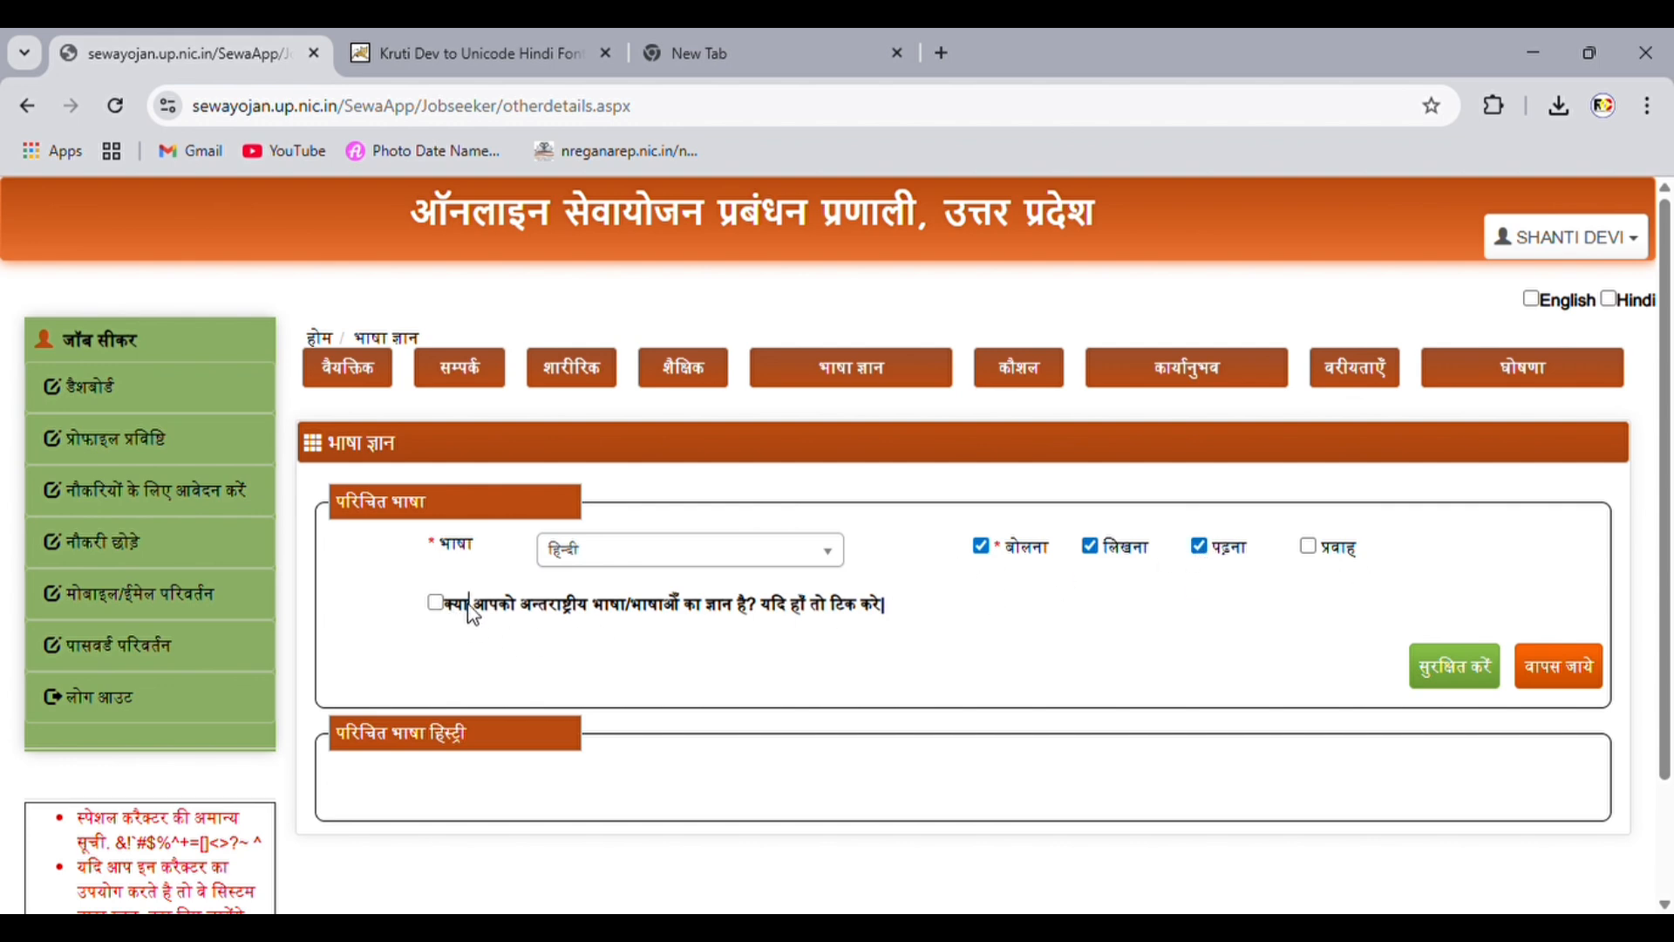
pyautogui.moveTo(468, 606); pyautogui.dragTo(901, 615)
pyautogui.click(899, 617)
pyautogui.click(1469, 677)
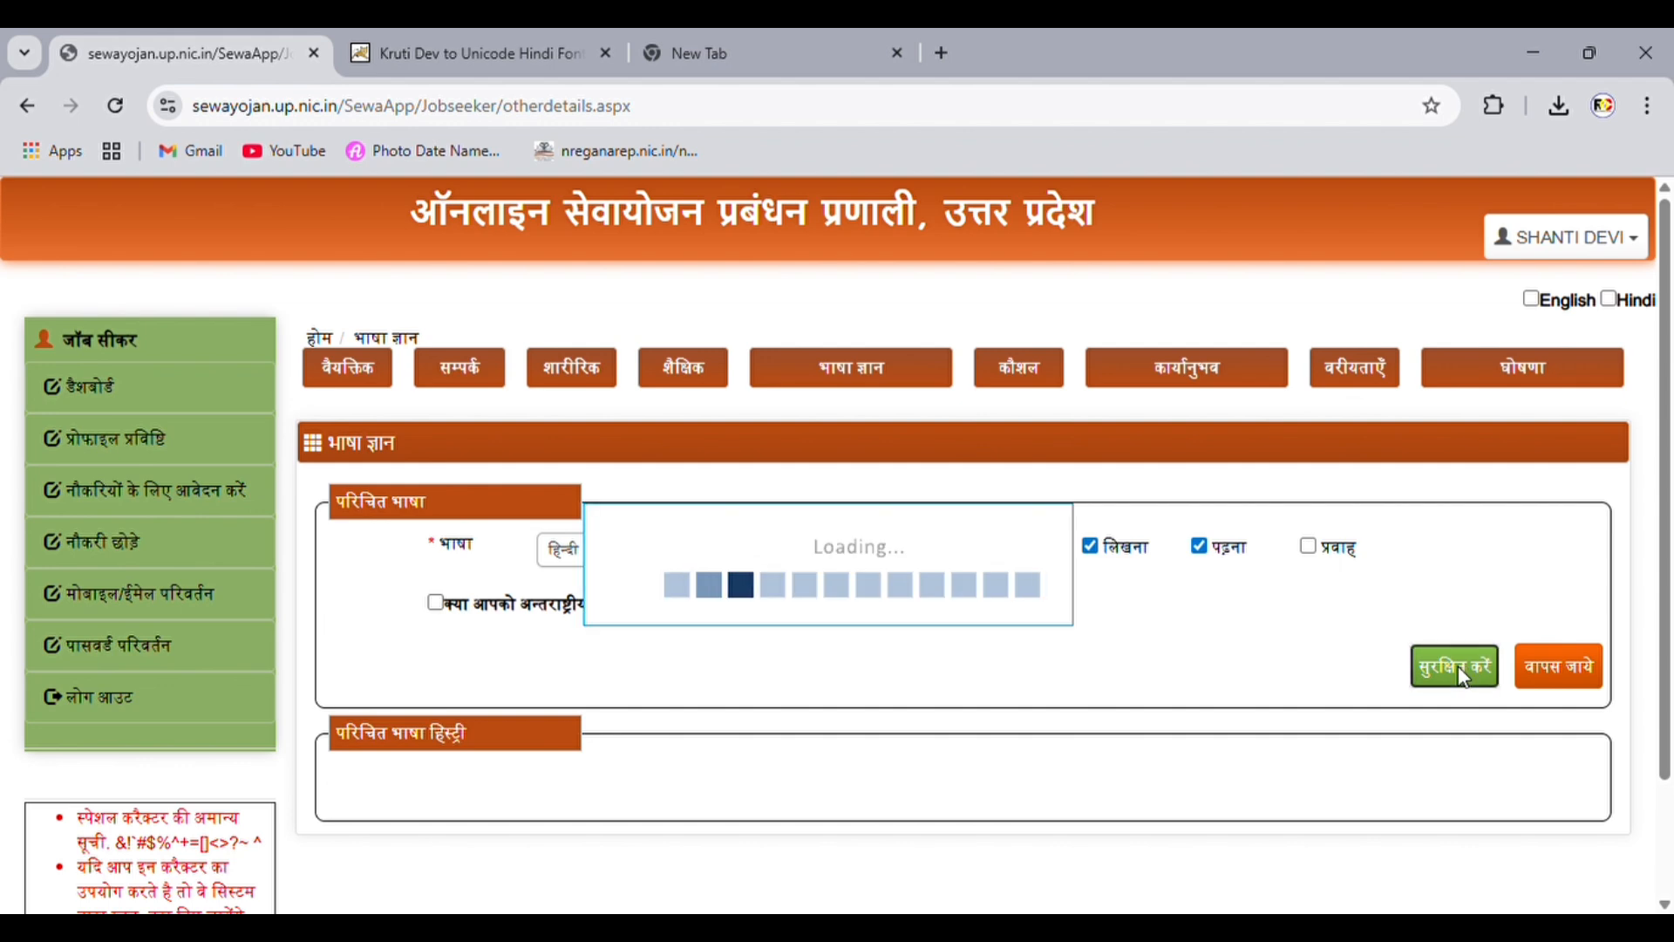
pyautogui.moveTo(600, 516); pyautogui.dragTo(958, 499)
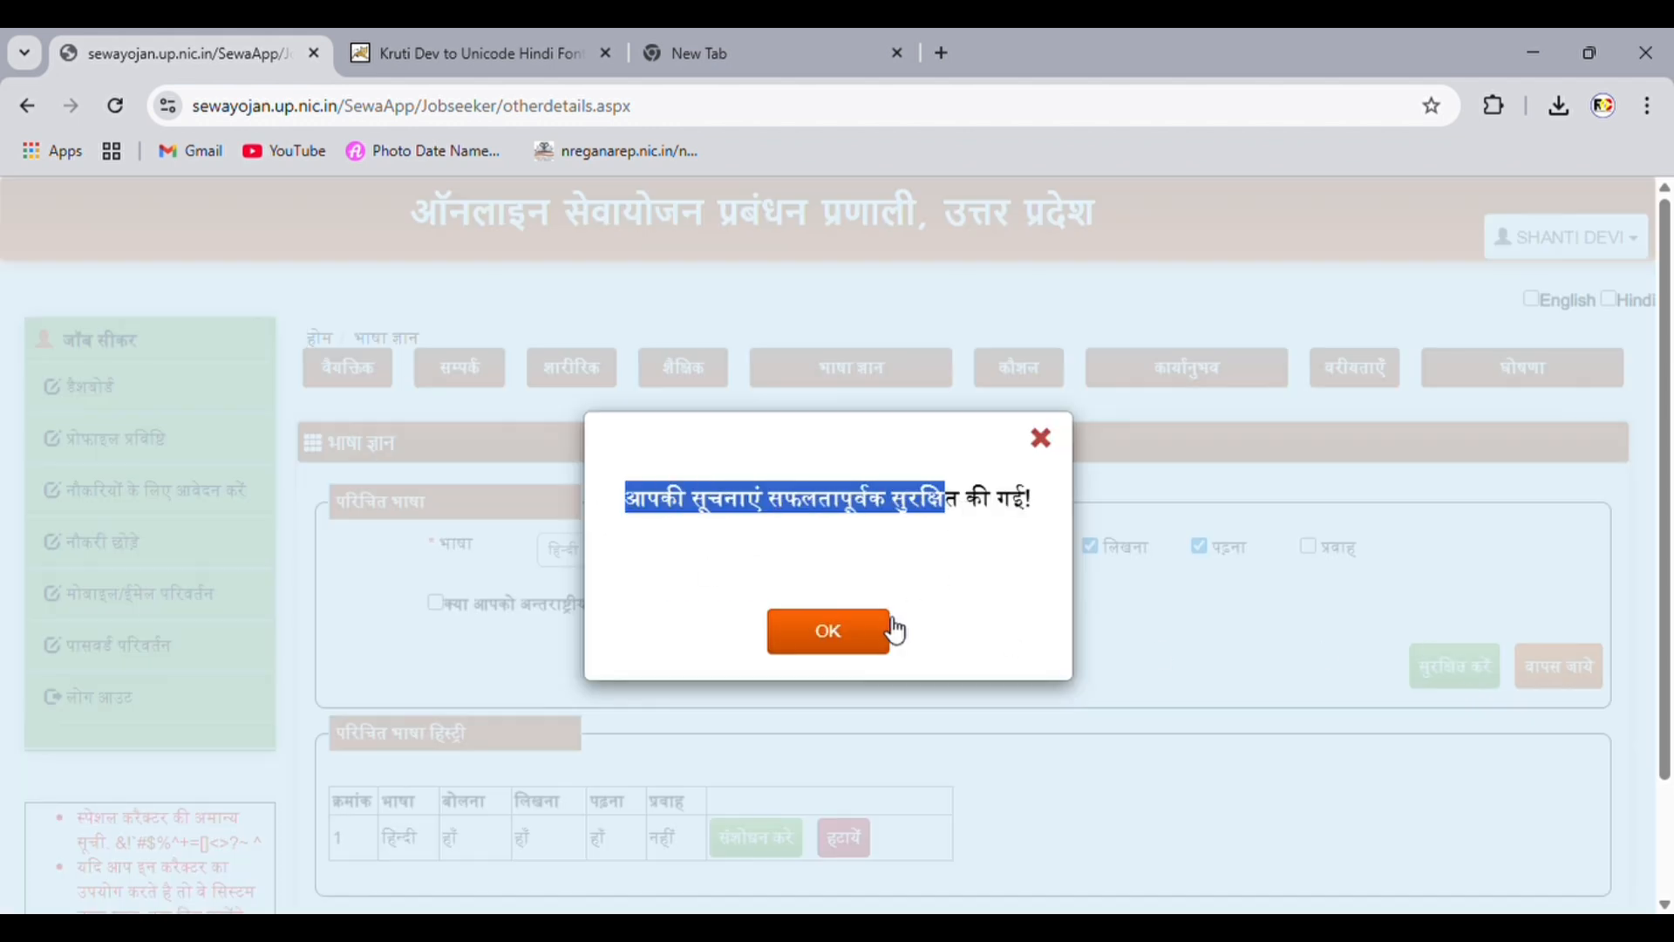
pyautogui.click(869, 617)
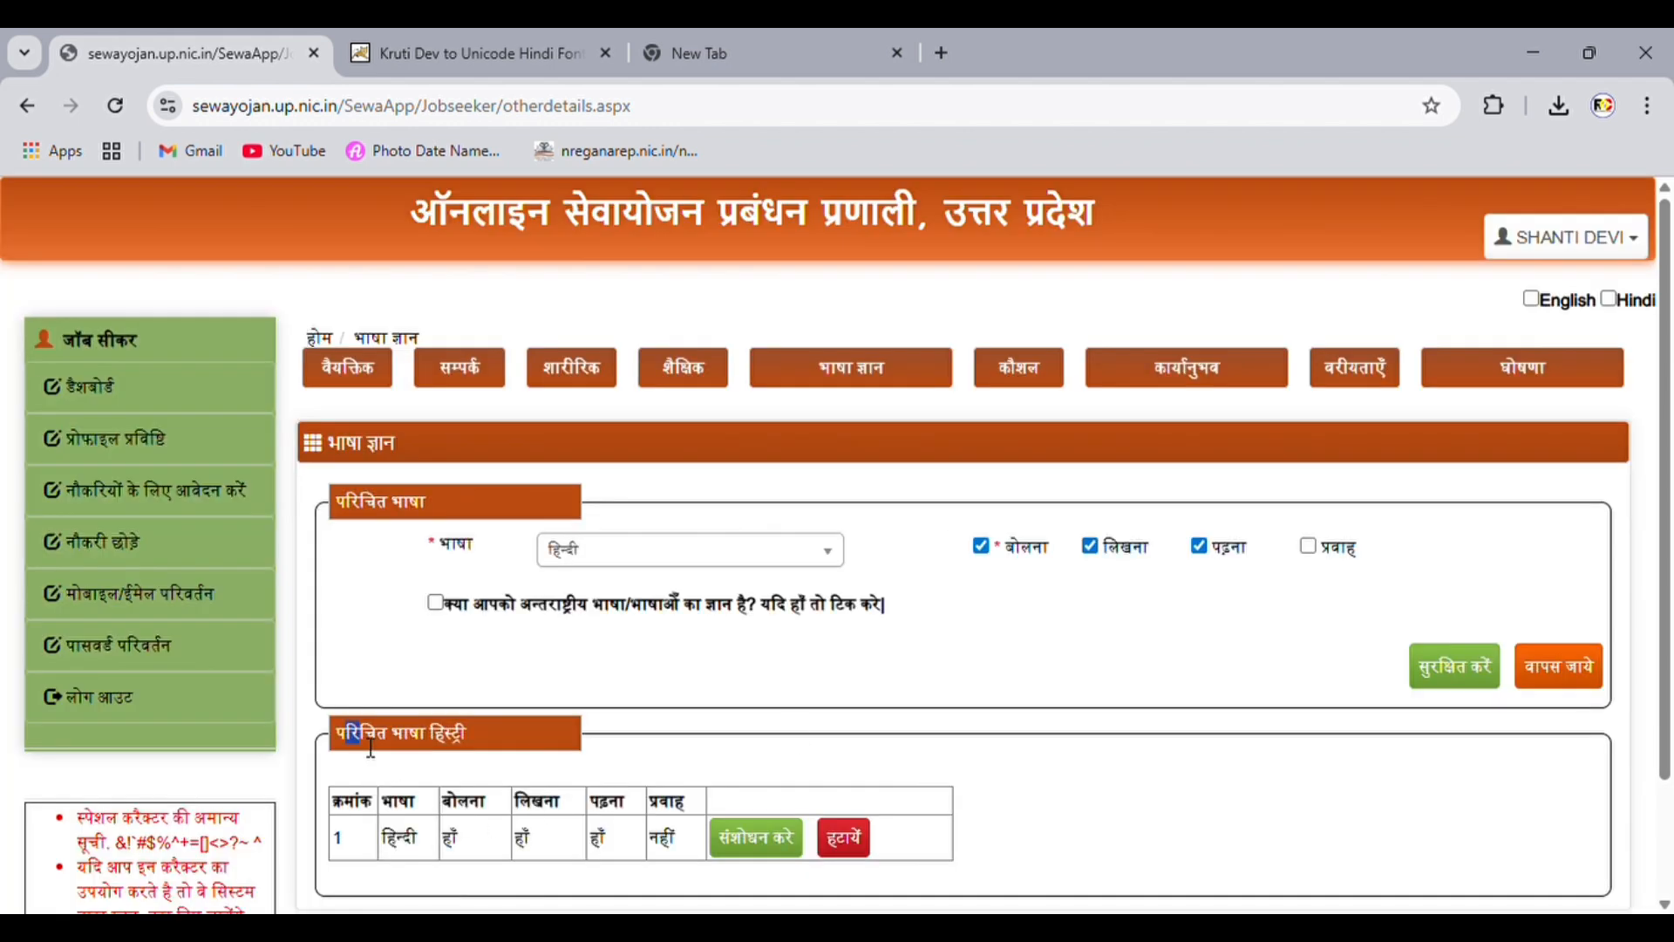
pyautogui.moveTo(349, 731); pyautogui.dragTo(684, 813)
pyautogui.click(1038, 798)
# Open the कौशल section and check the question about vocational training or technical skills
pyautogui.click(1030, 383)
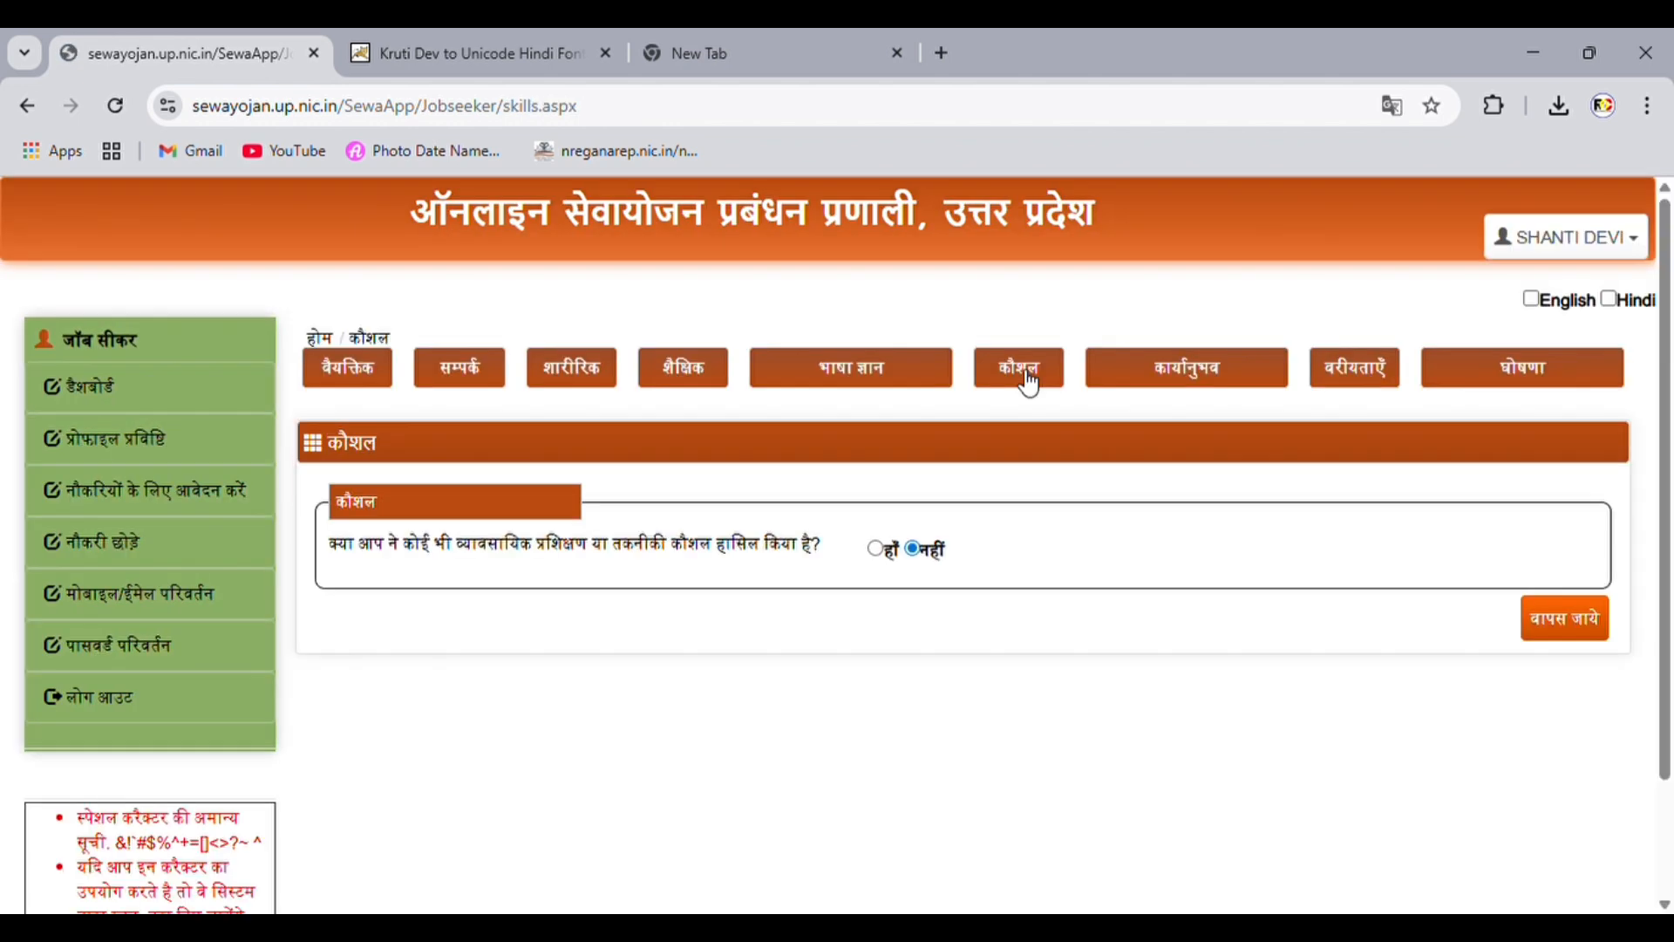
pyautogui.moveTo(343, 555); pyautogui.dragTo(826, 563)
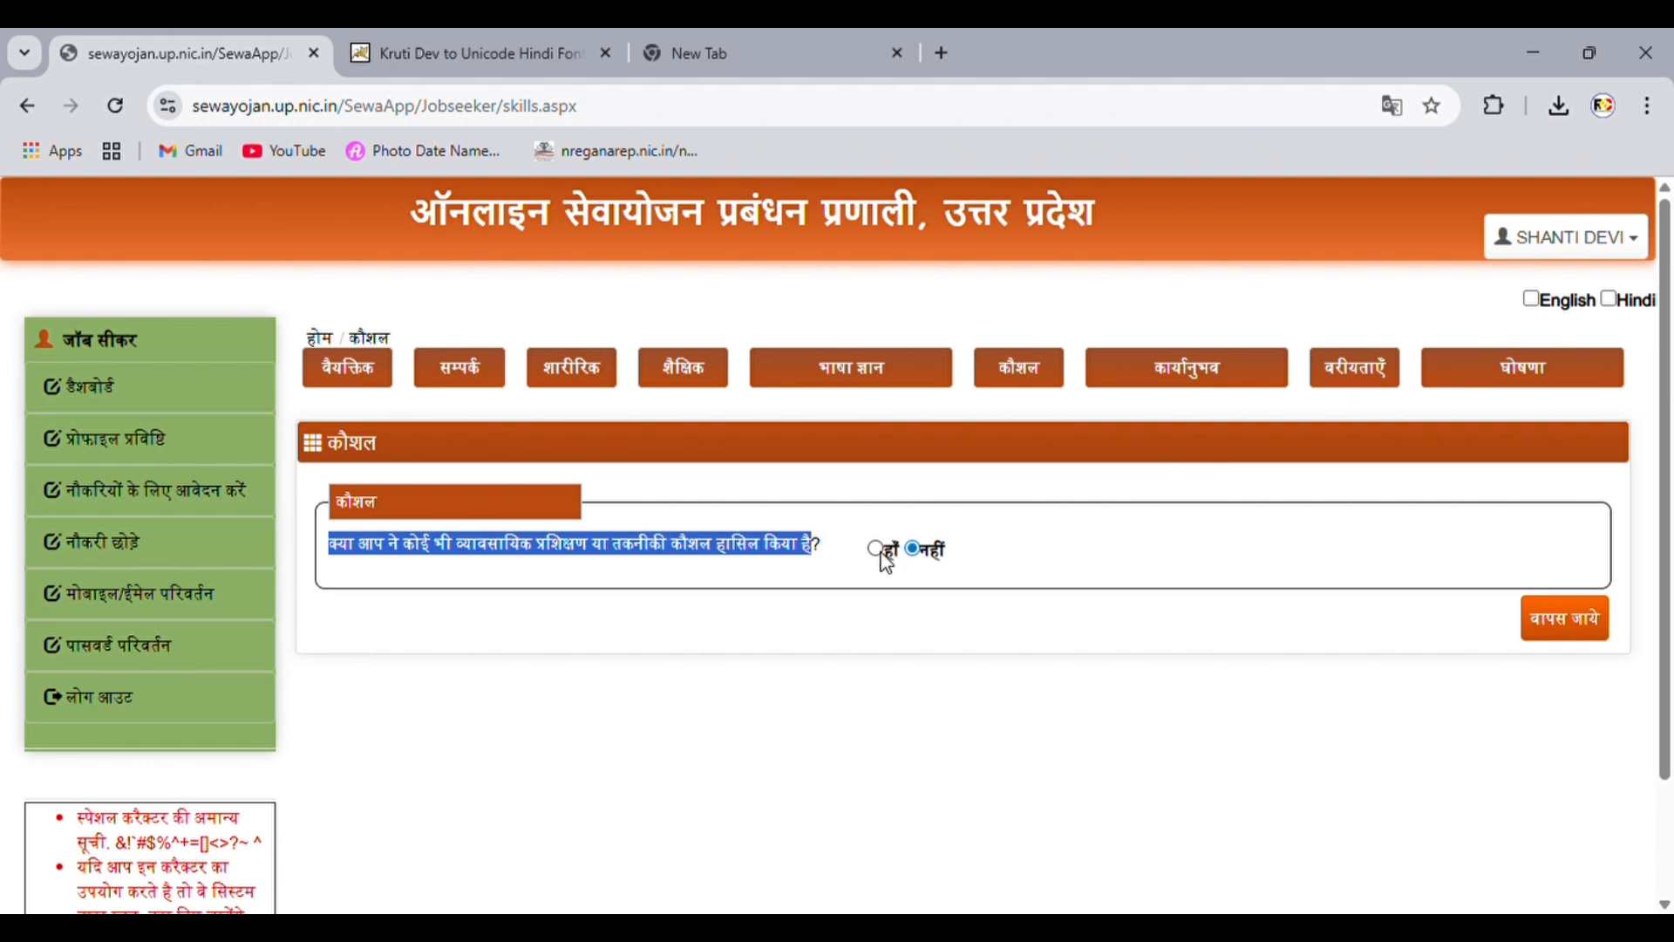
pyautogui.click(959, 562)
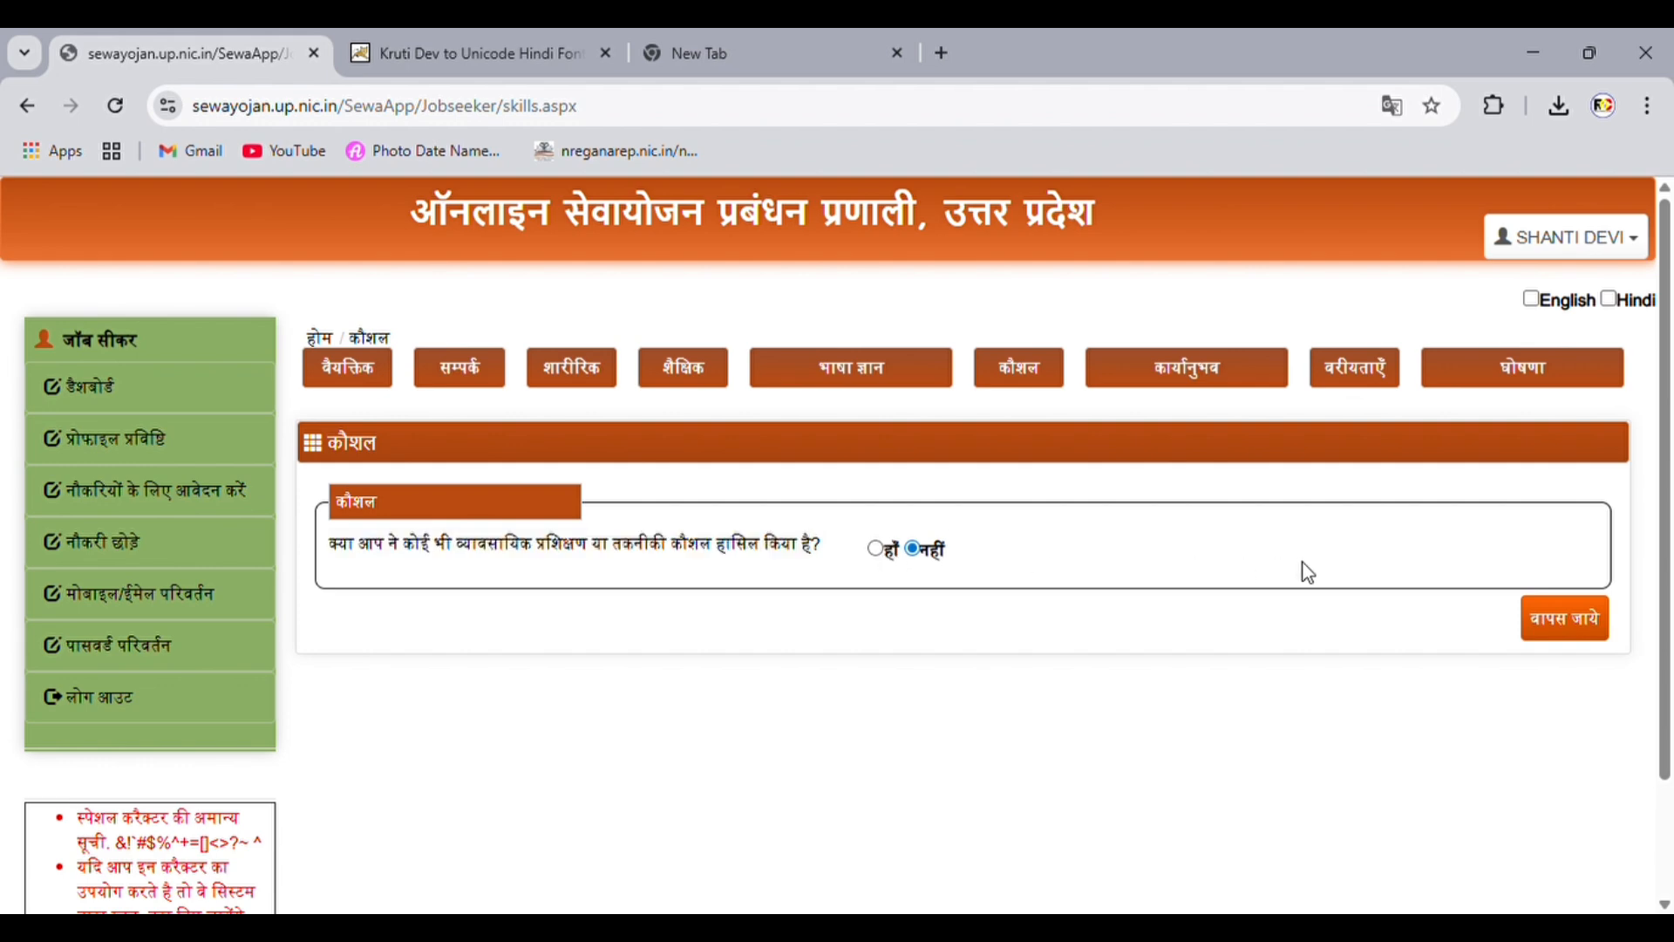
# Open the कार्यानुभव section and check the work experience question and its answer options
pyautogui.click(1204, 381)
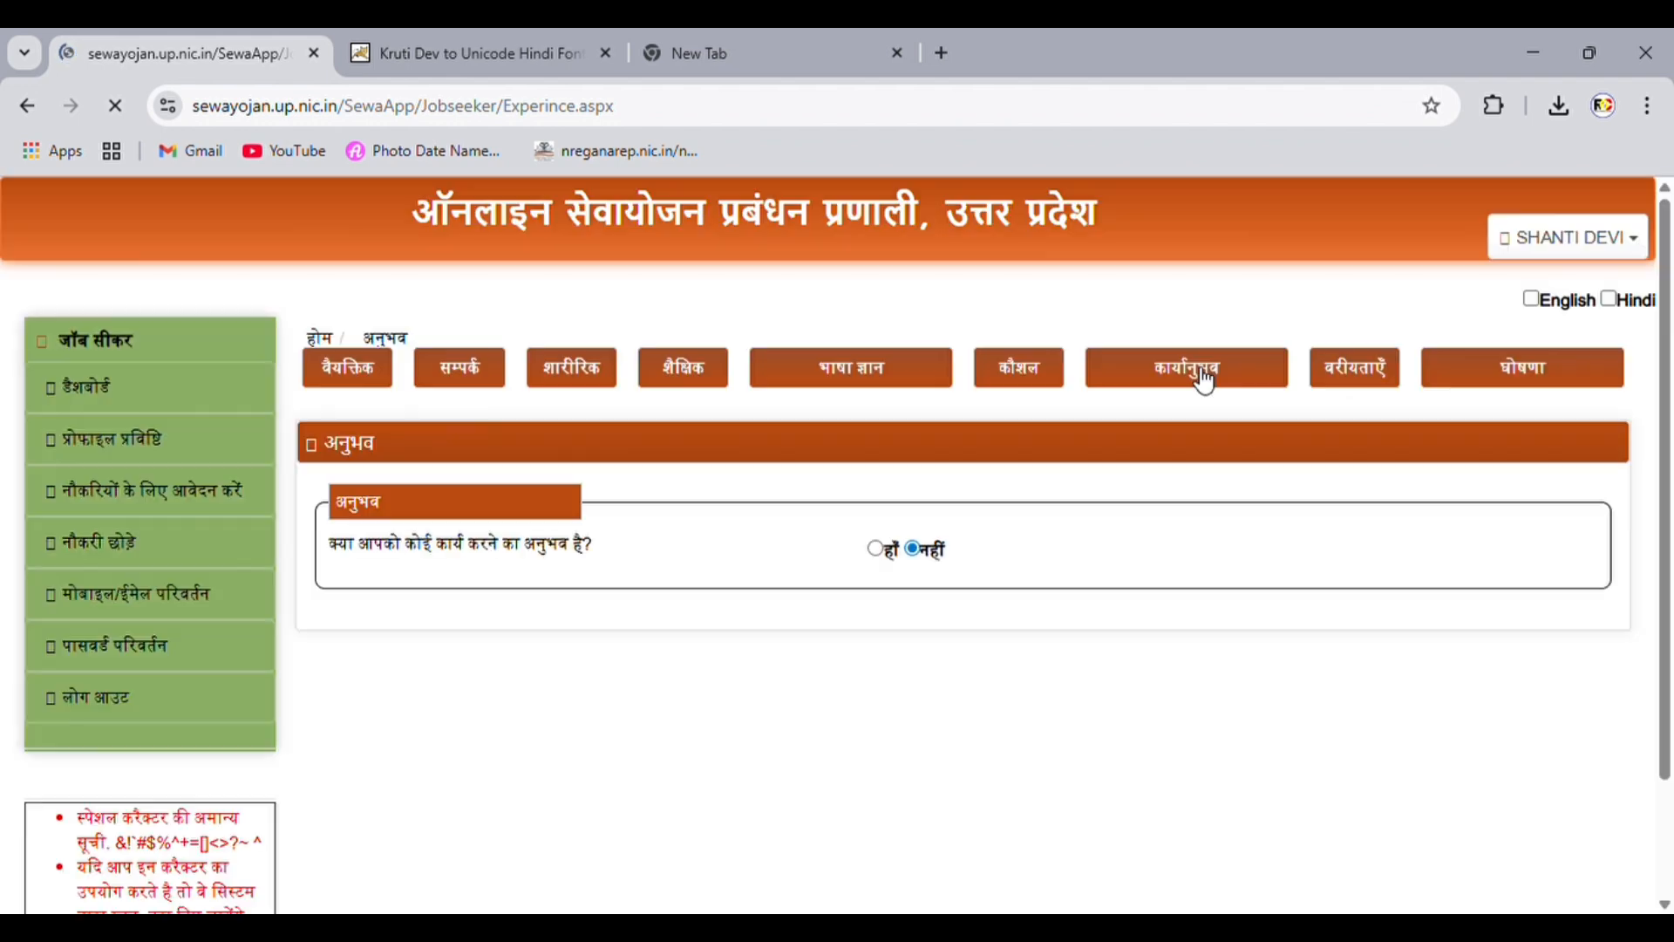
pyautogui.moveTo(331, 551); pyautogui.dragTo(599, 555)
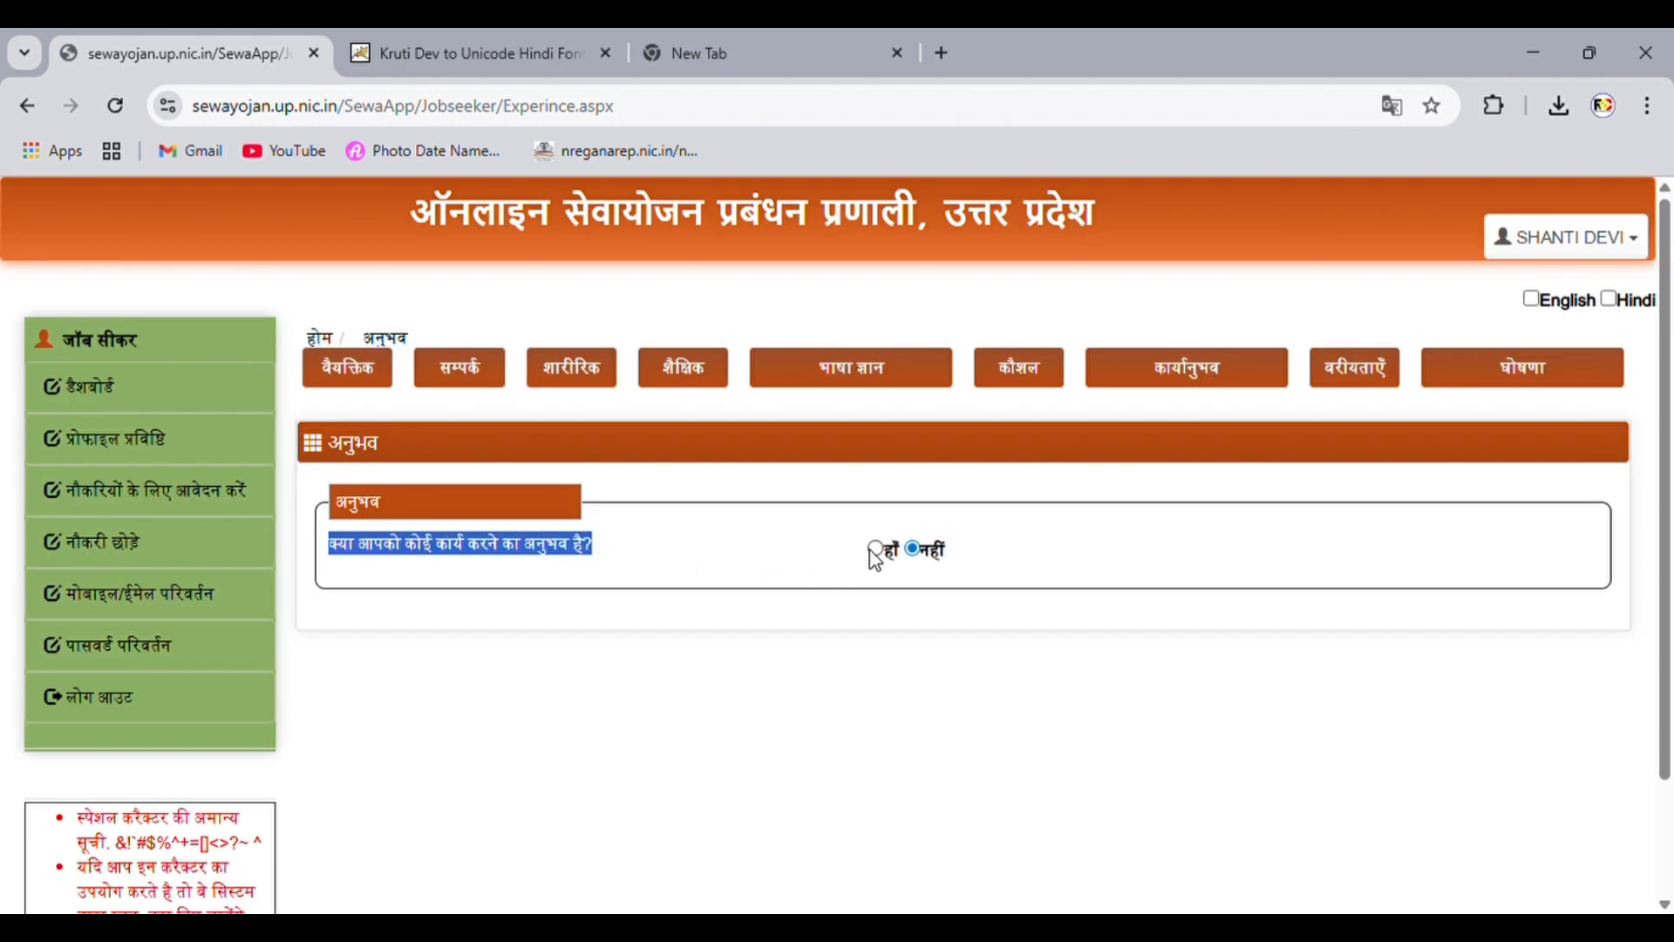
pyautogui.moveTo(931, 553); pyautogui.dragTo(948, 558)
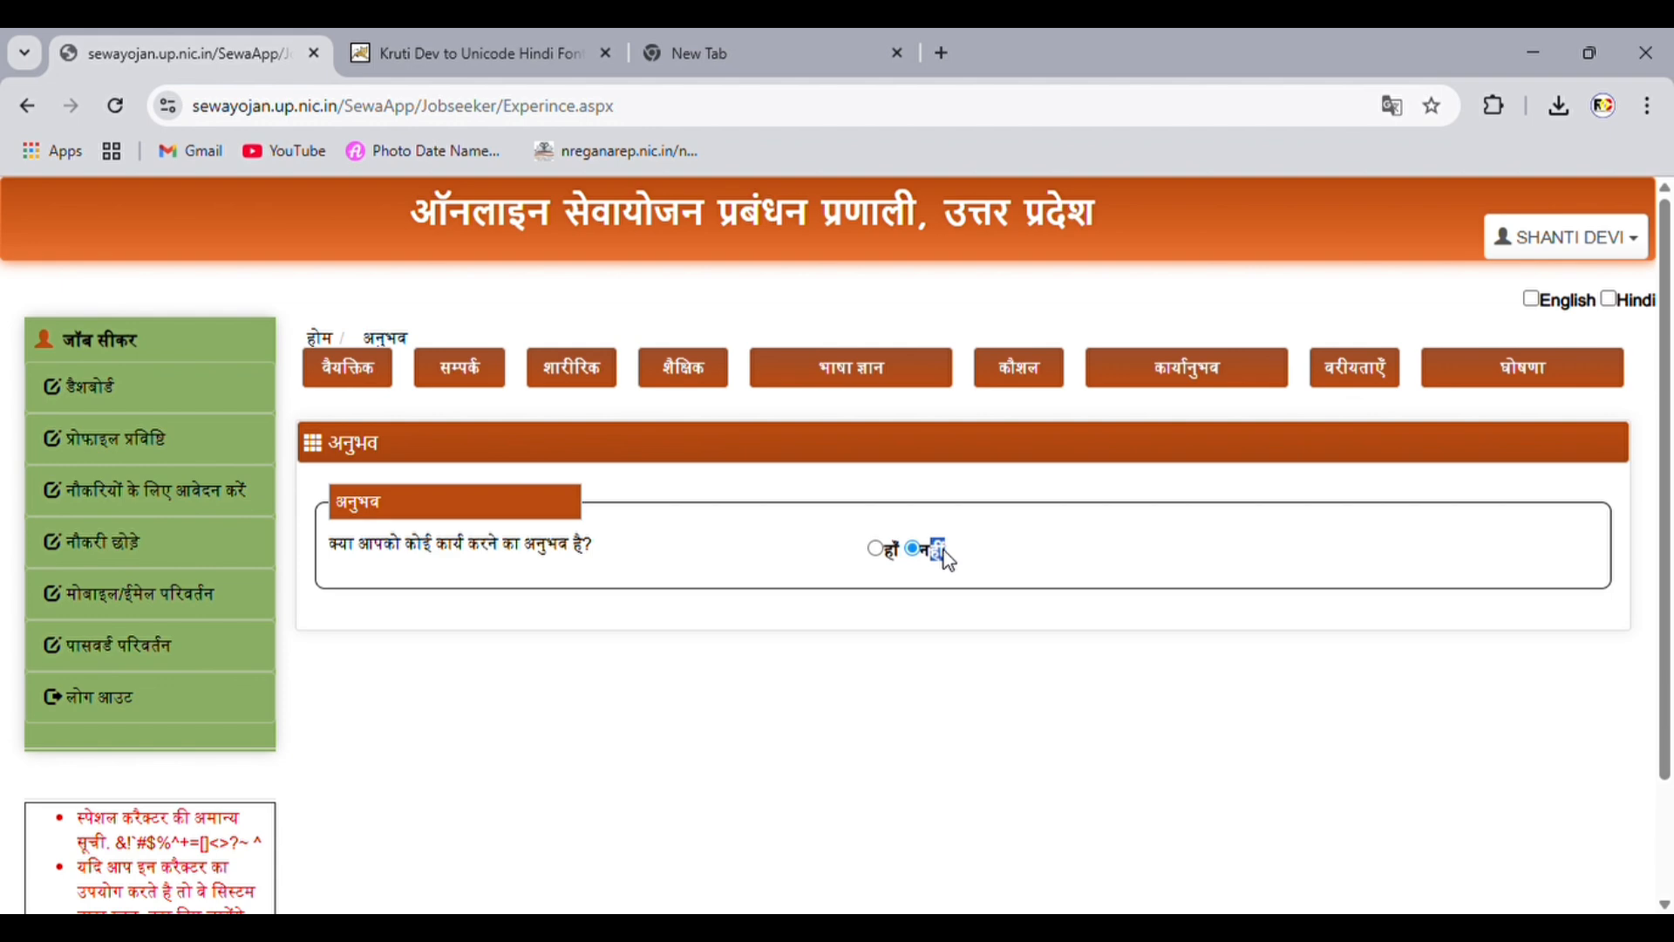
pyautogui.click(1016, 561)
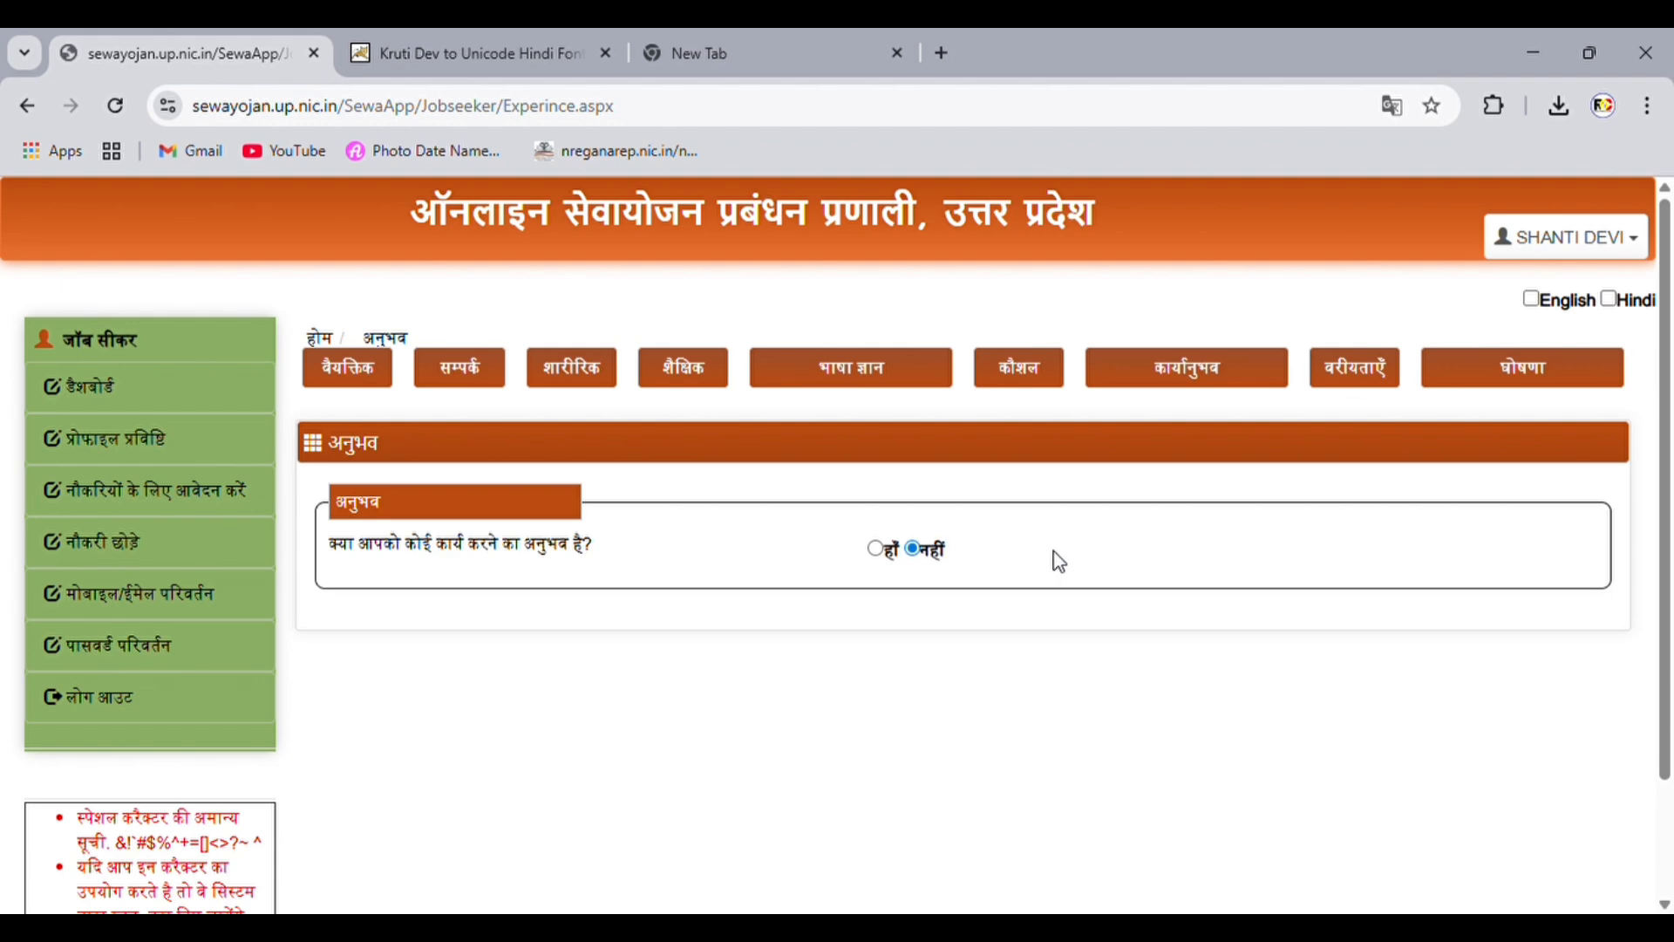
# Open the वरीयताएँ section and review the job type, part-time, salary range and outside-district preference fields
pyautogui.click(1365, 382)
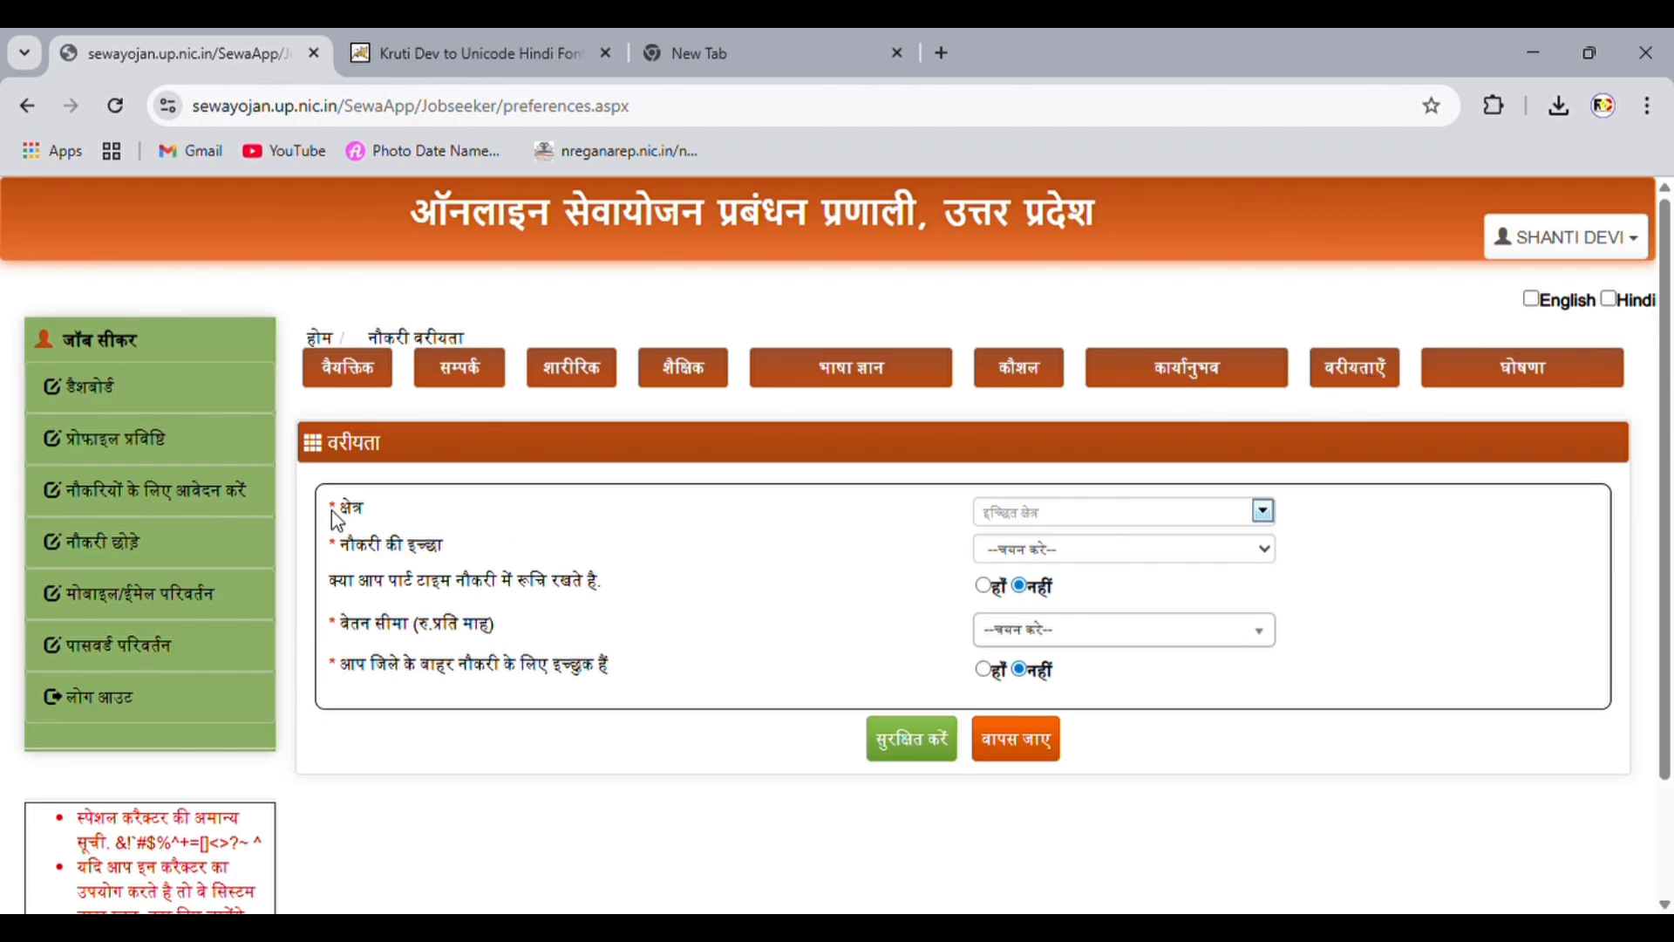
pyautogui.moveTo(355, 556); pyautogui.dragTo(445, 556)
pyautogui.moveTo(324, 588); pyautogui.dragTo(605, 604)
pyautogui.moveTo(382, 633); pyautogui.dragTo(506, 630)
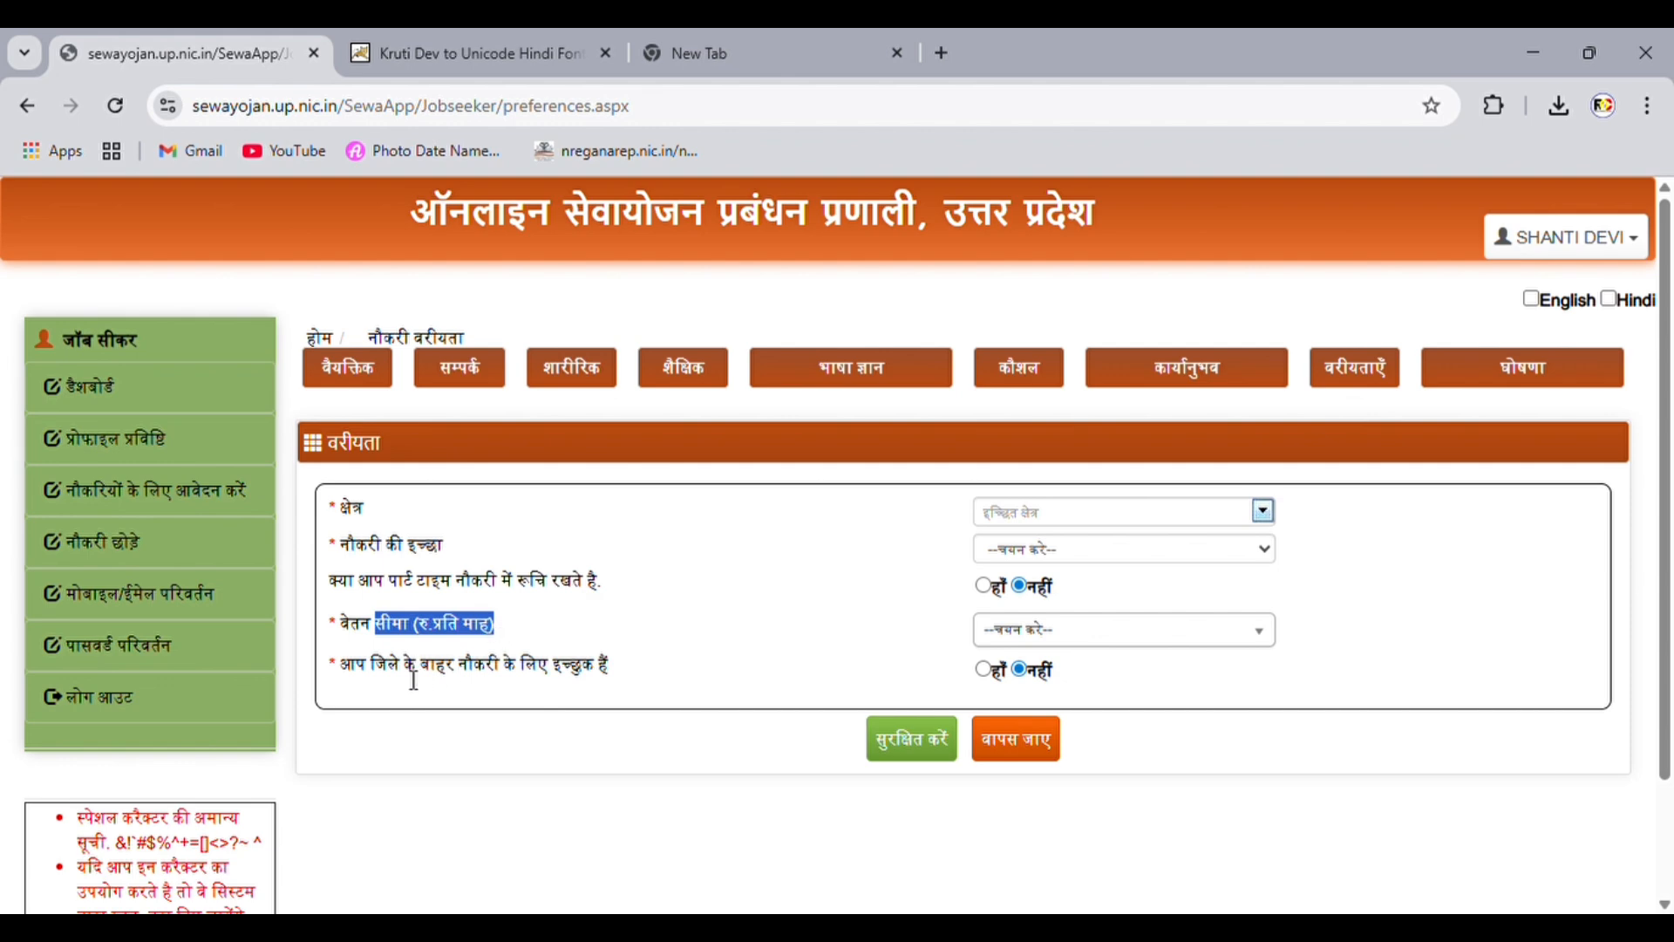
pyautogui.moveTo(388, 680); pyautogui.dragTo(593, 680)
# Browse the available sectors in the क्षेत्र list of the वरीयता form, and close the list
pyautogui.click(1068, 513)
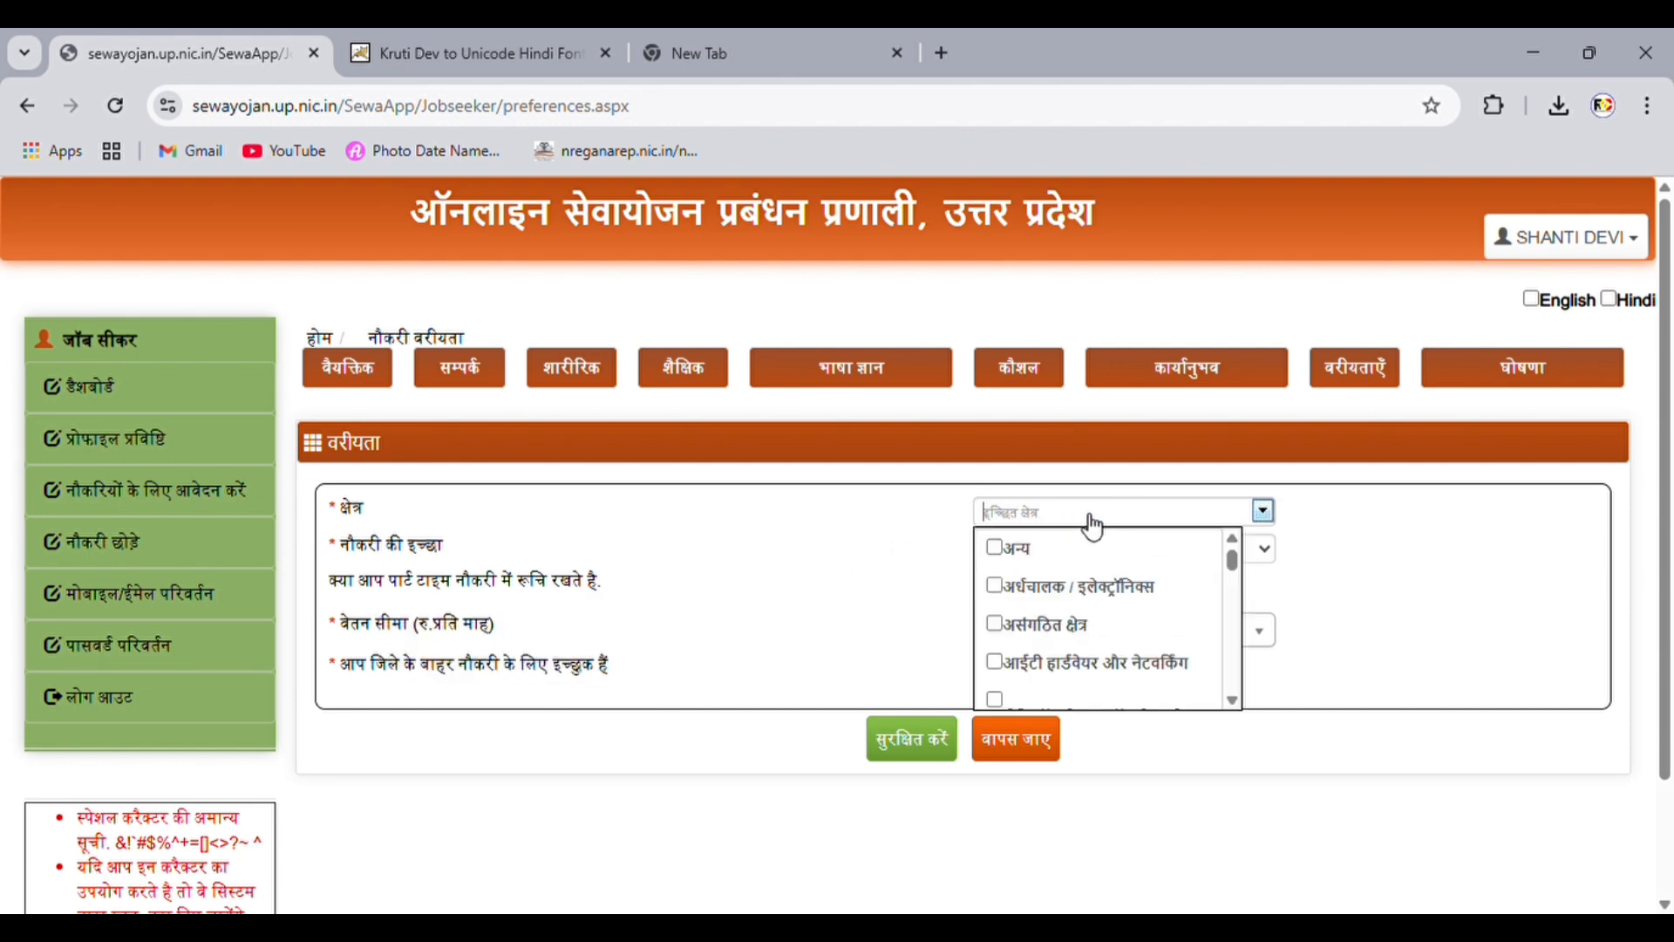
pyautogui.scroll(-10, 1057, 625)
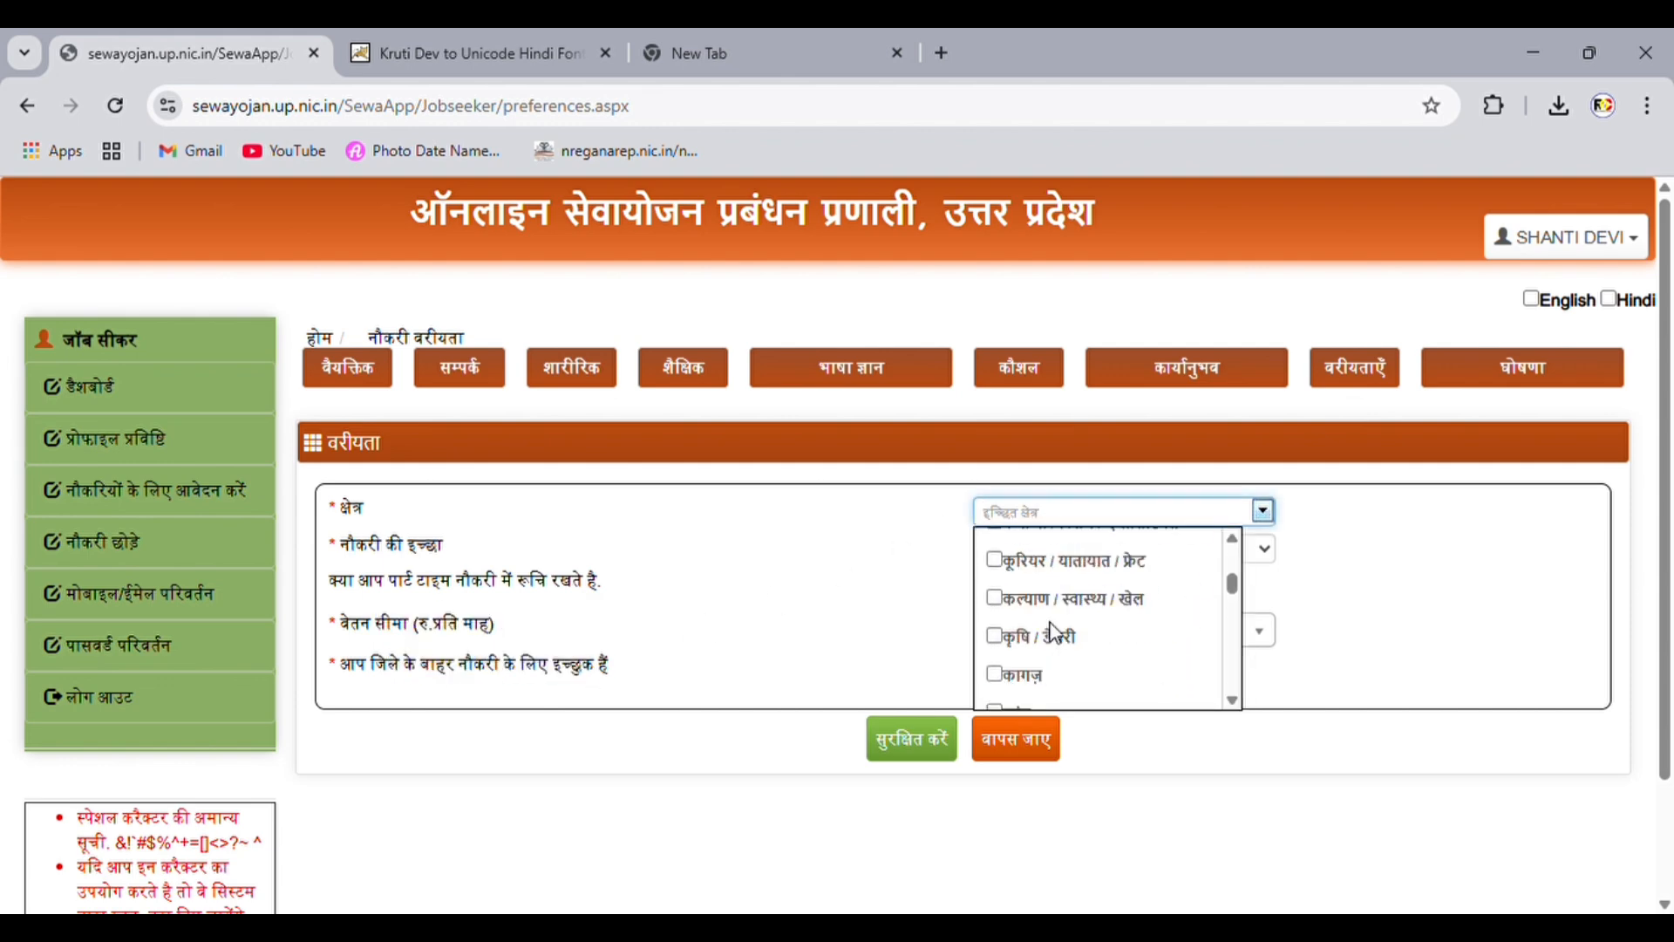
pyautogui.scroll(-6, 1056, 660)
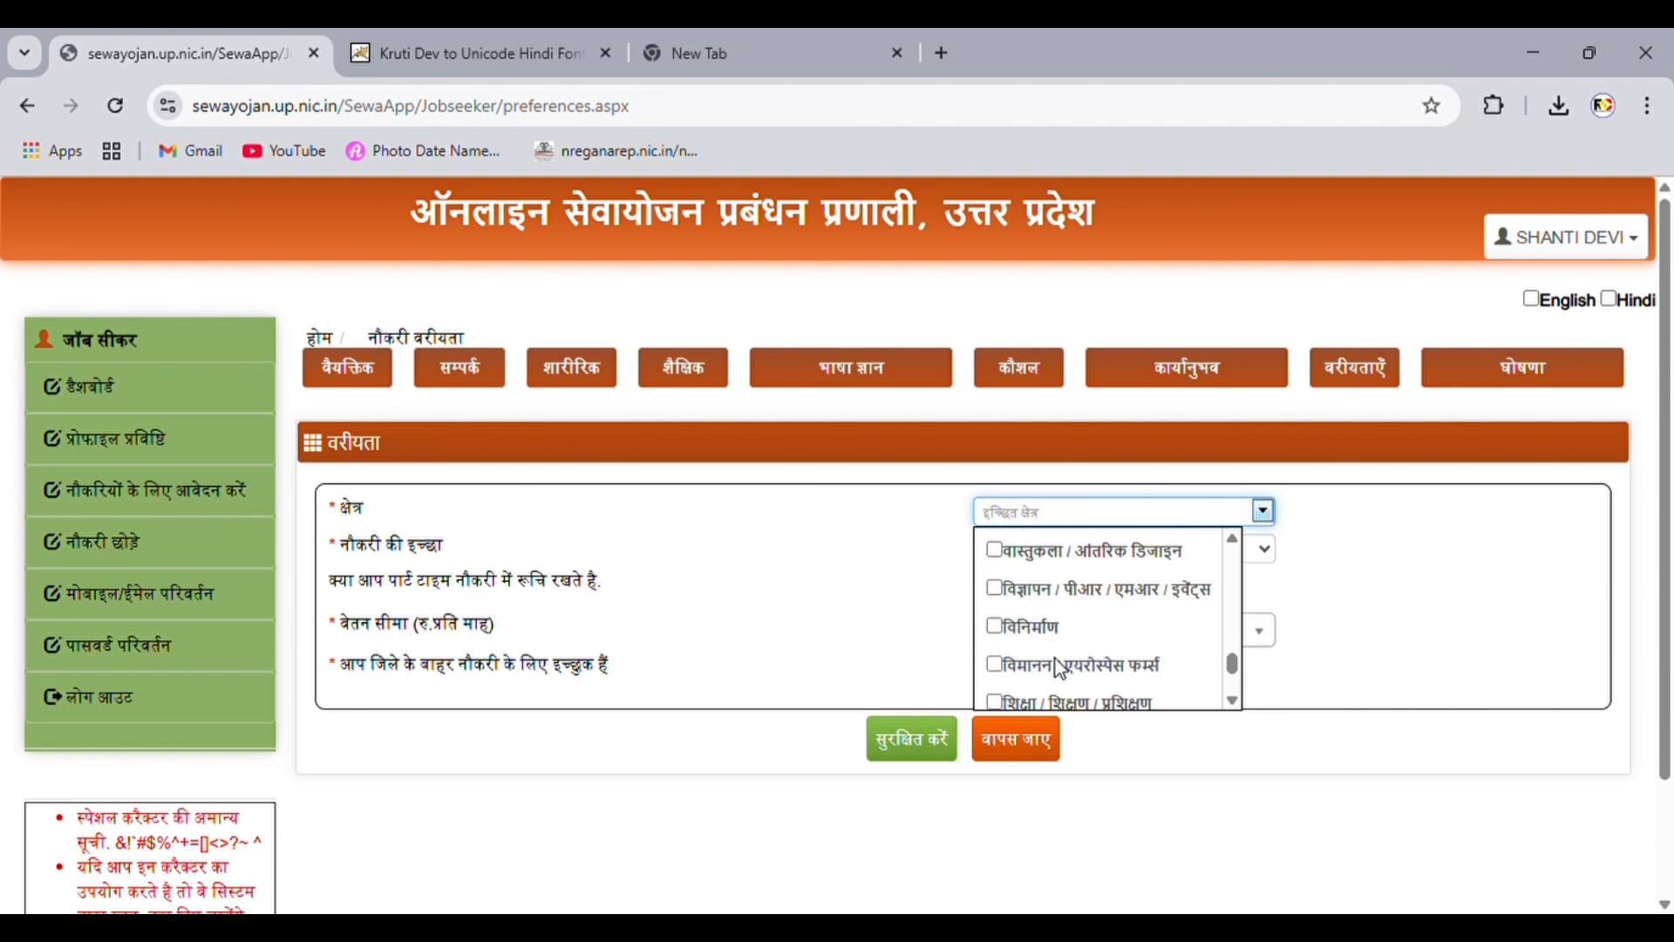
pyautogui.click(859, 636)
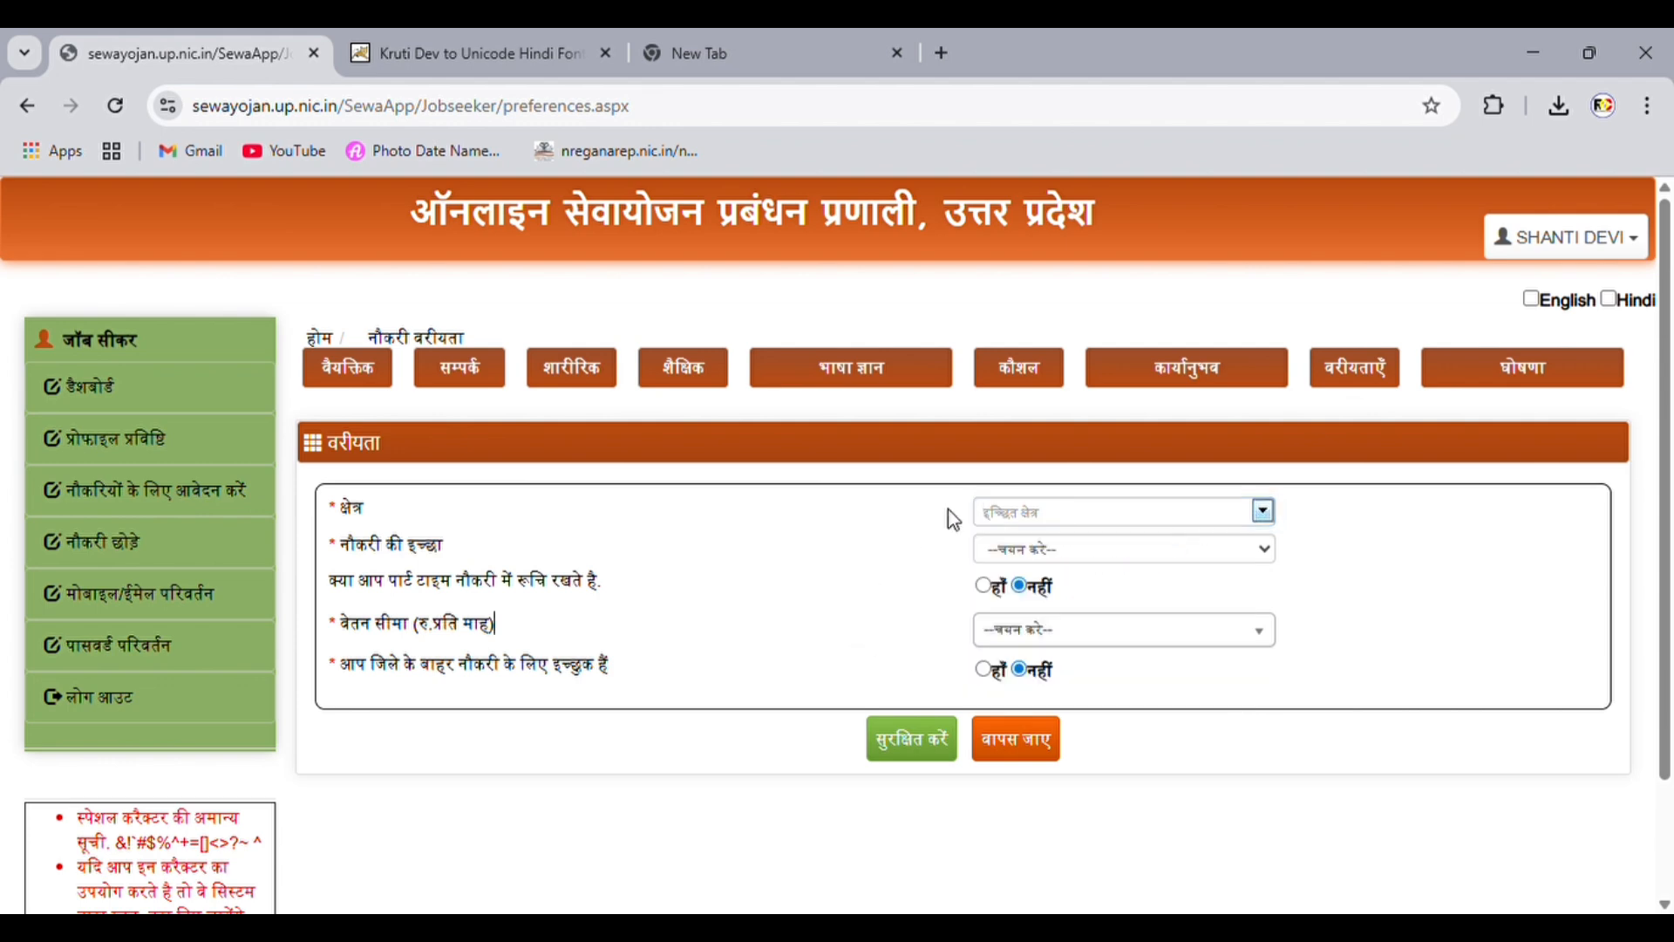
# Set नौकरी की इच्छा to समस्त and the monthly वेतन सीमा to 10001 - 20000
pyautogui.click(1111, 557)
pyautogui.click(1022, 571)
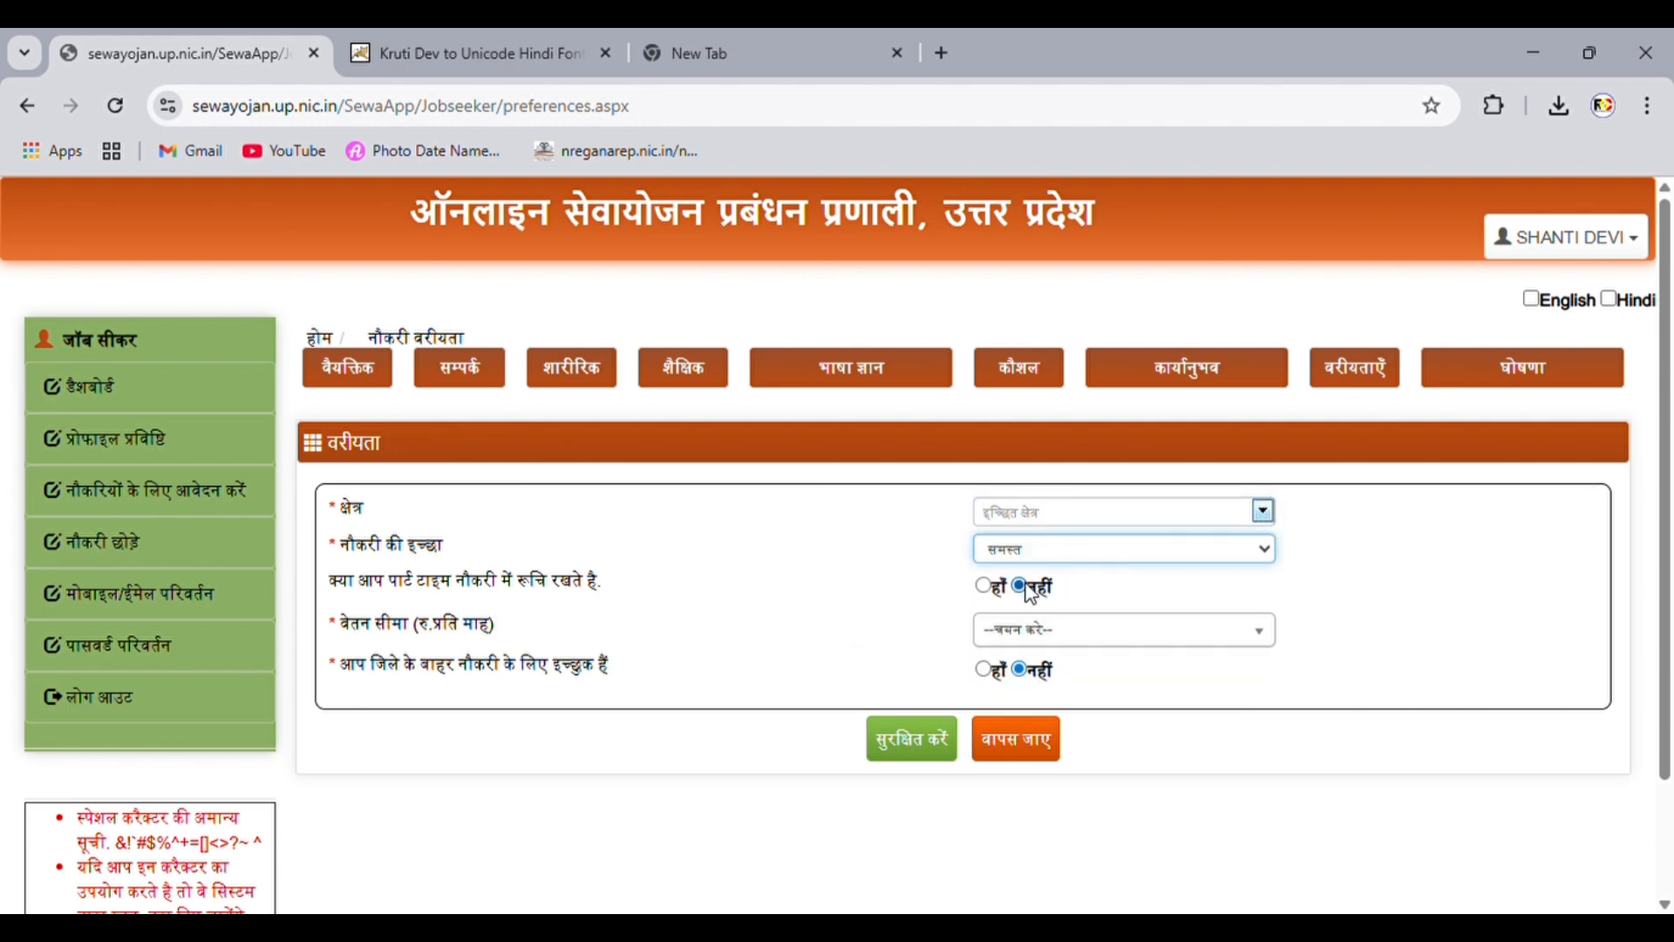
pyautogui.moveTo(385, 582); pyautogui.dragTo(612, 605)
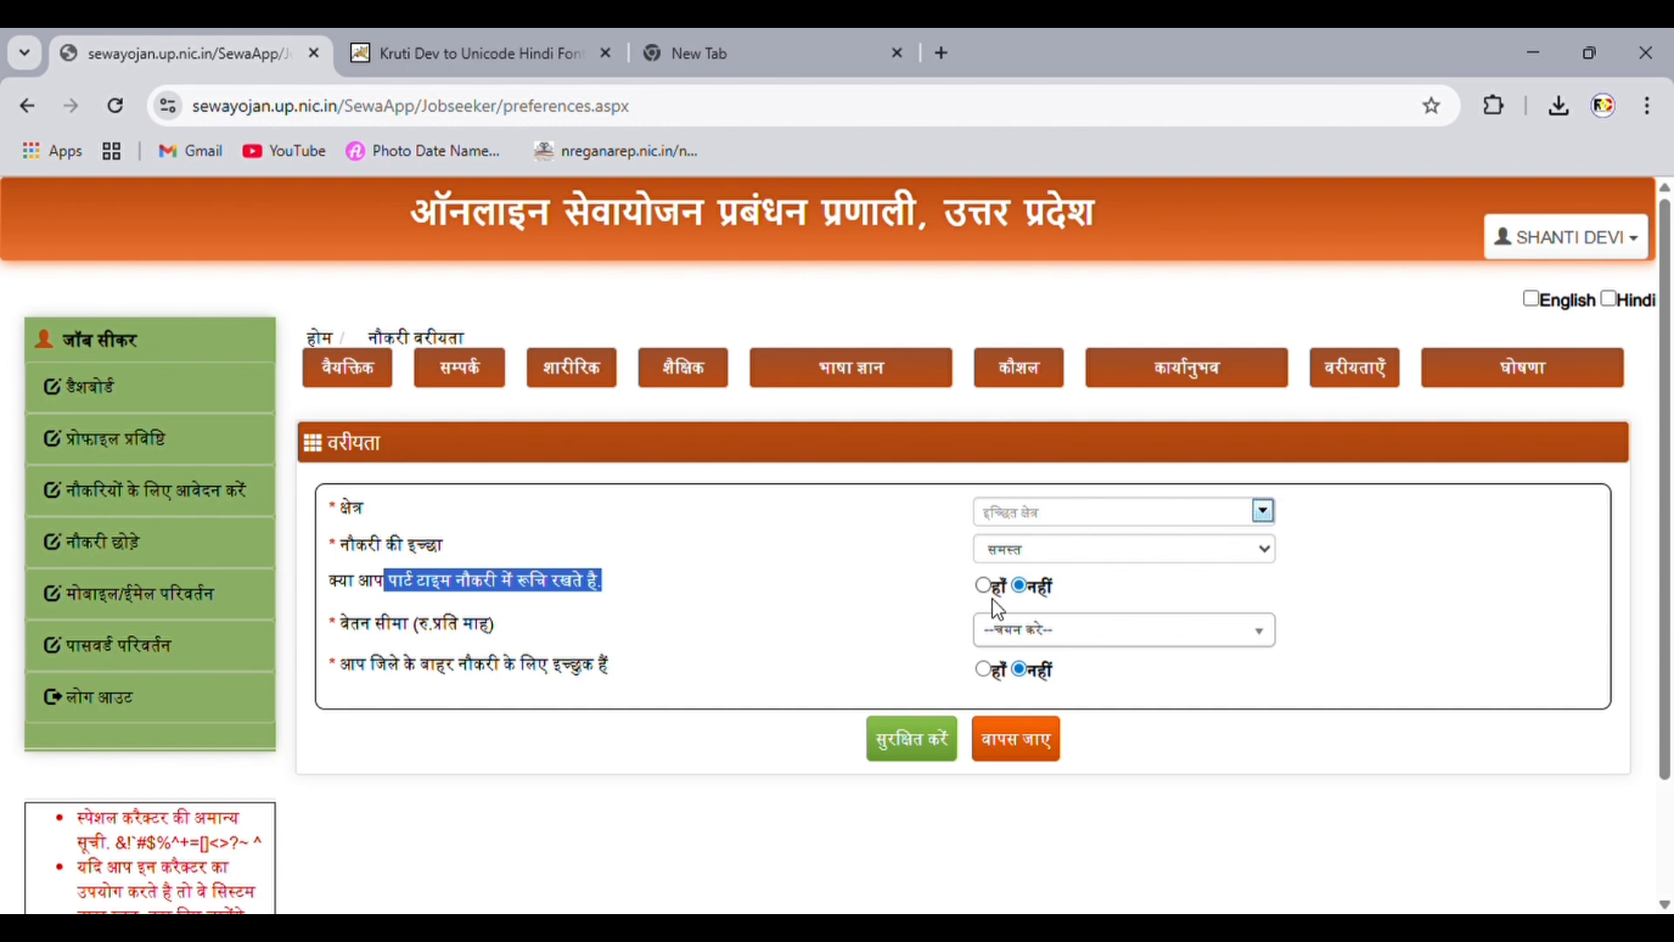
pyautogui.moveTo(412, 638); pyautogui.dragTo(501, 640)
pyautogui.click(1040, 635)
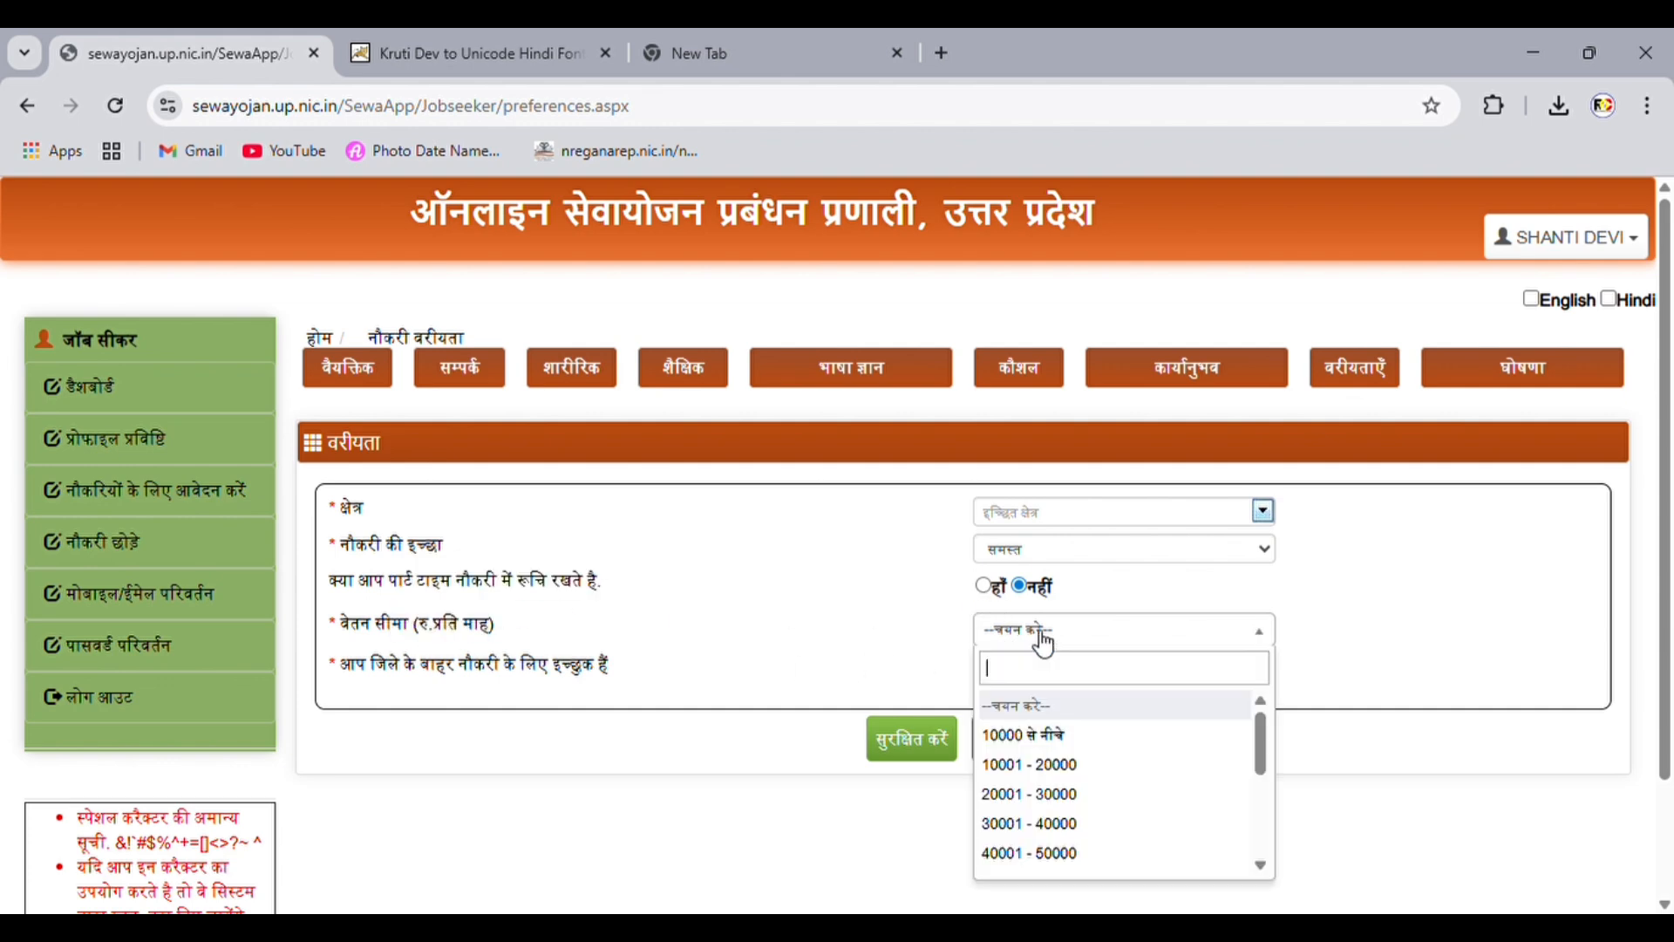
pyautogui.click(1062, 765)
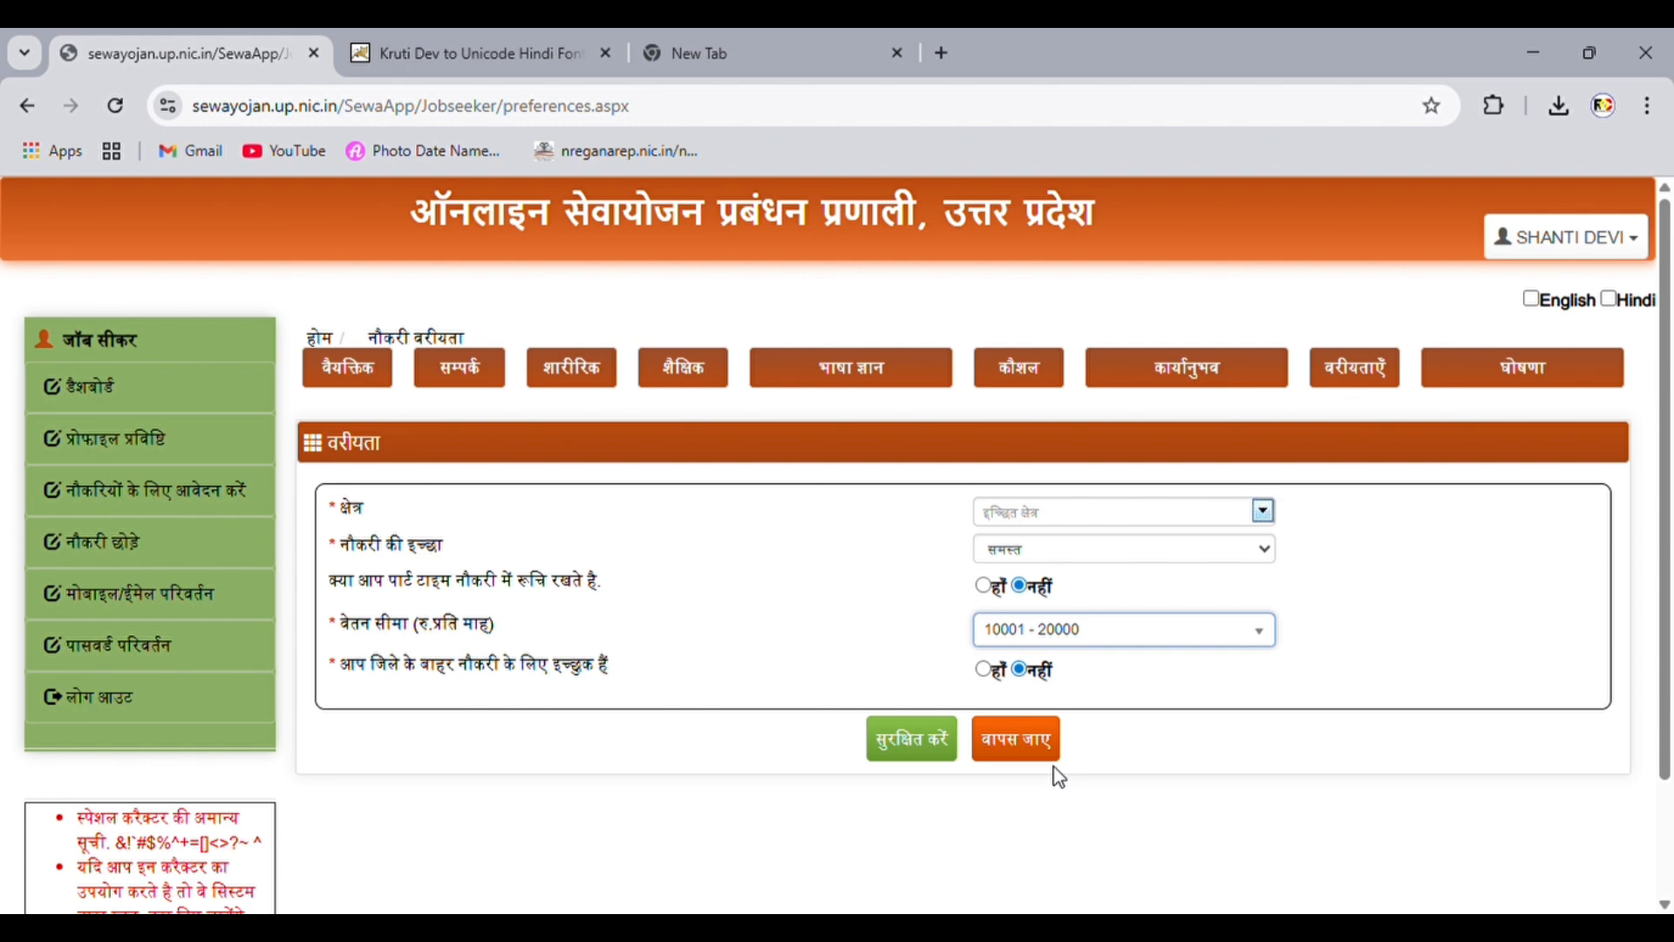
# Answer हाँ for willingness to work outside the district and set इच्छित स्थान to अपने प्रदेश में
pyautogui.moveTo(355, 664); pyautogui.dragTo(676, 688)
pyautogui.click(984, 669)
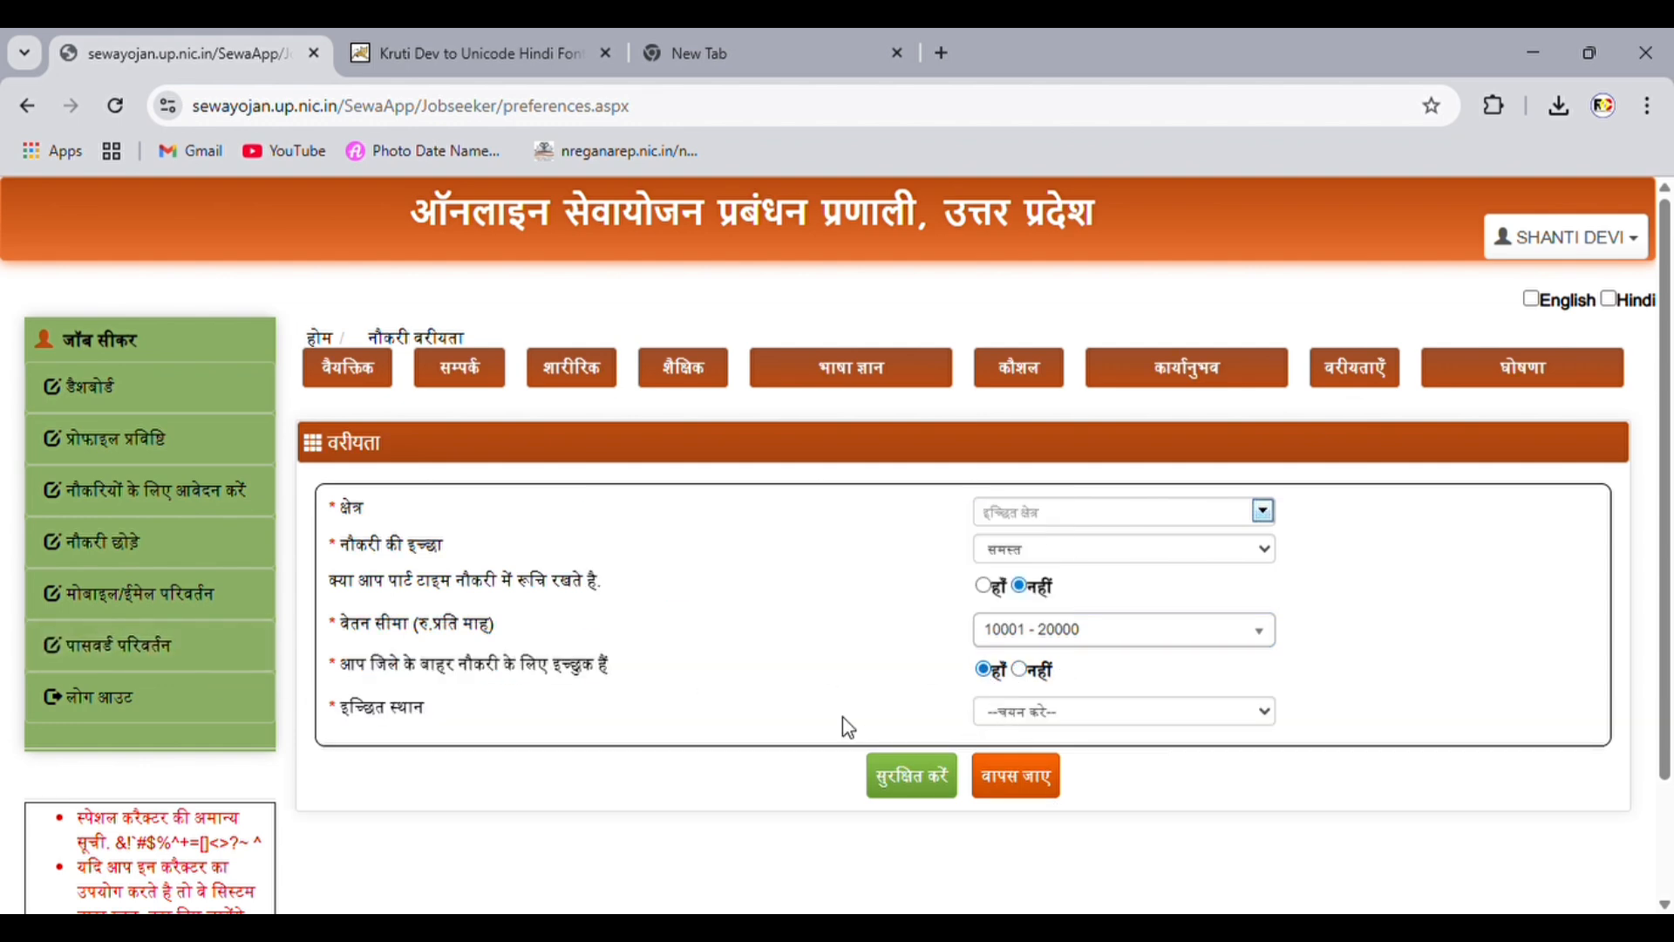
pyautogui.click(1095, 713)
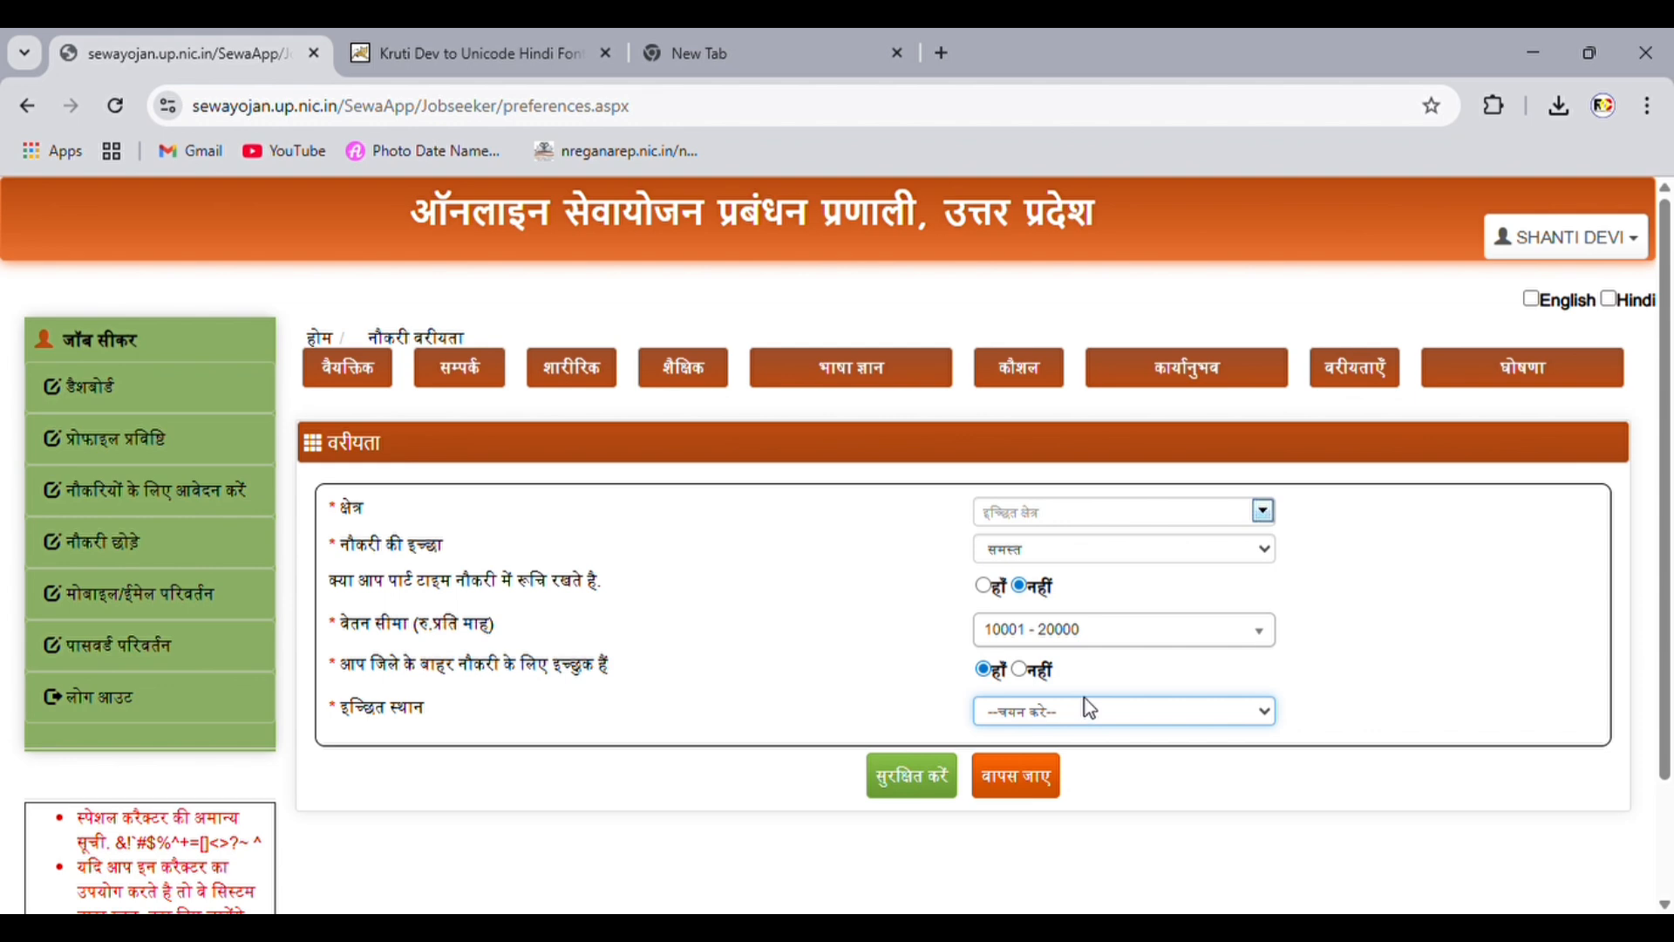
pyautogui.click(1056, 569)
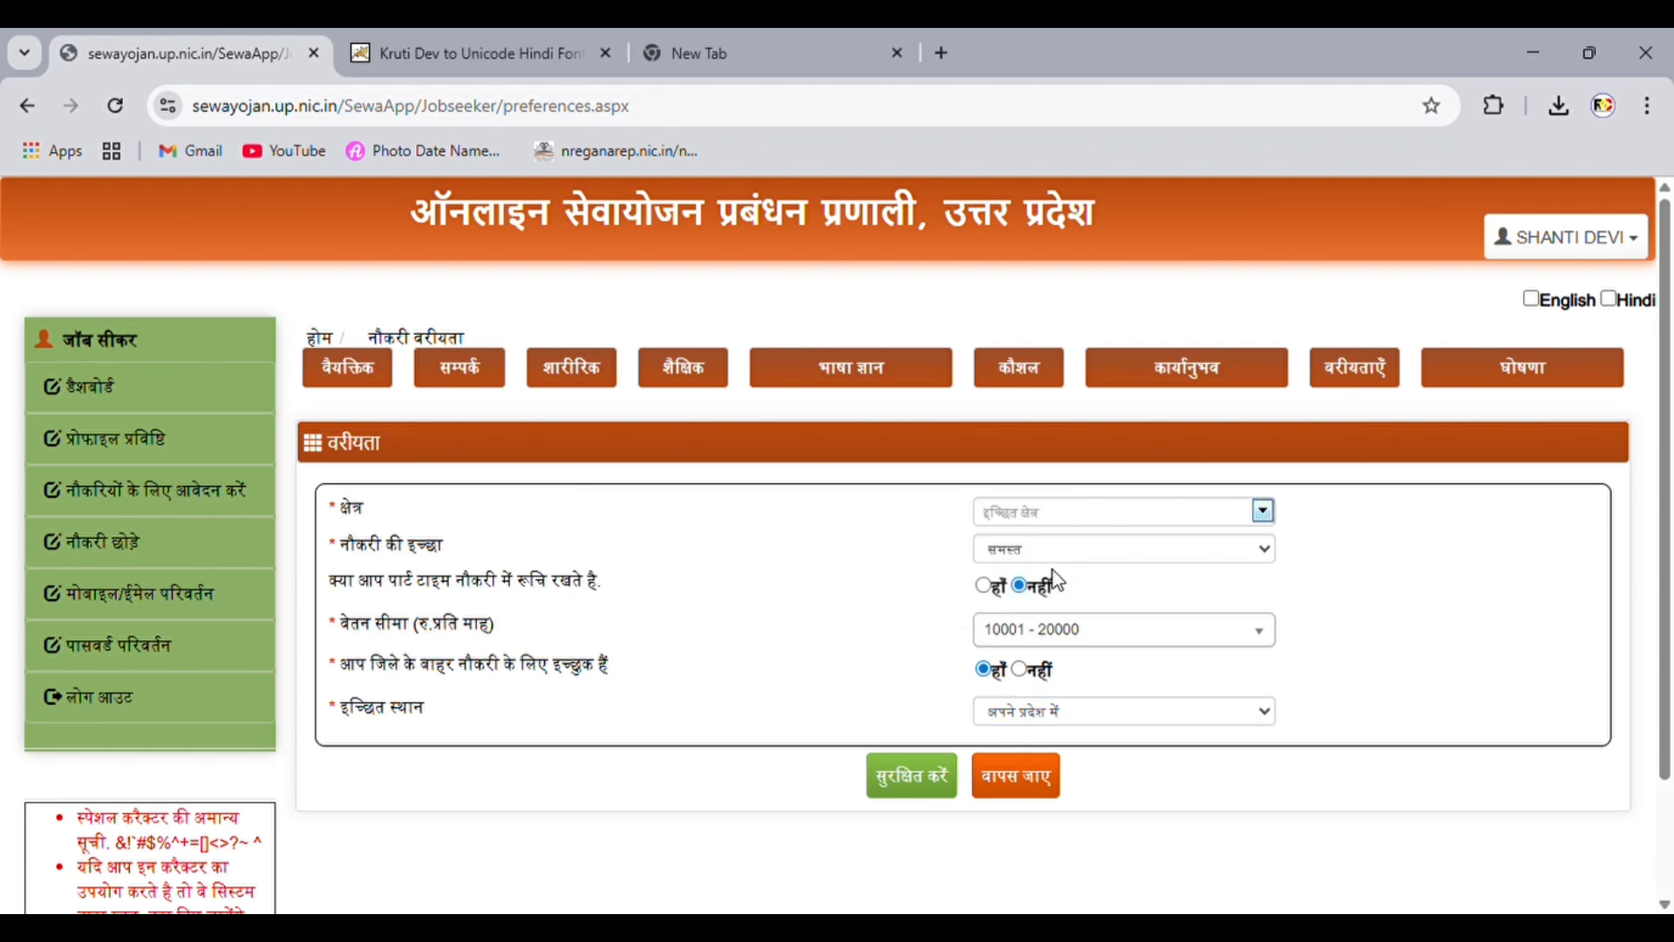
# Look through the क्षेत्र options again and try to save the preferences without selecting a sector
pyautogui.click(1046, 518)
pyautogui.scroll(-2, 1022, 634)
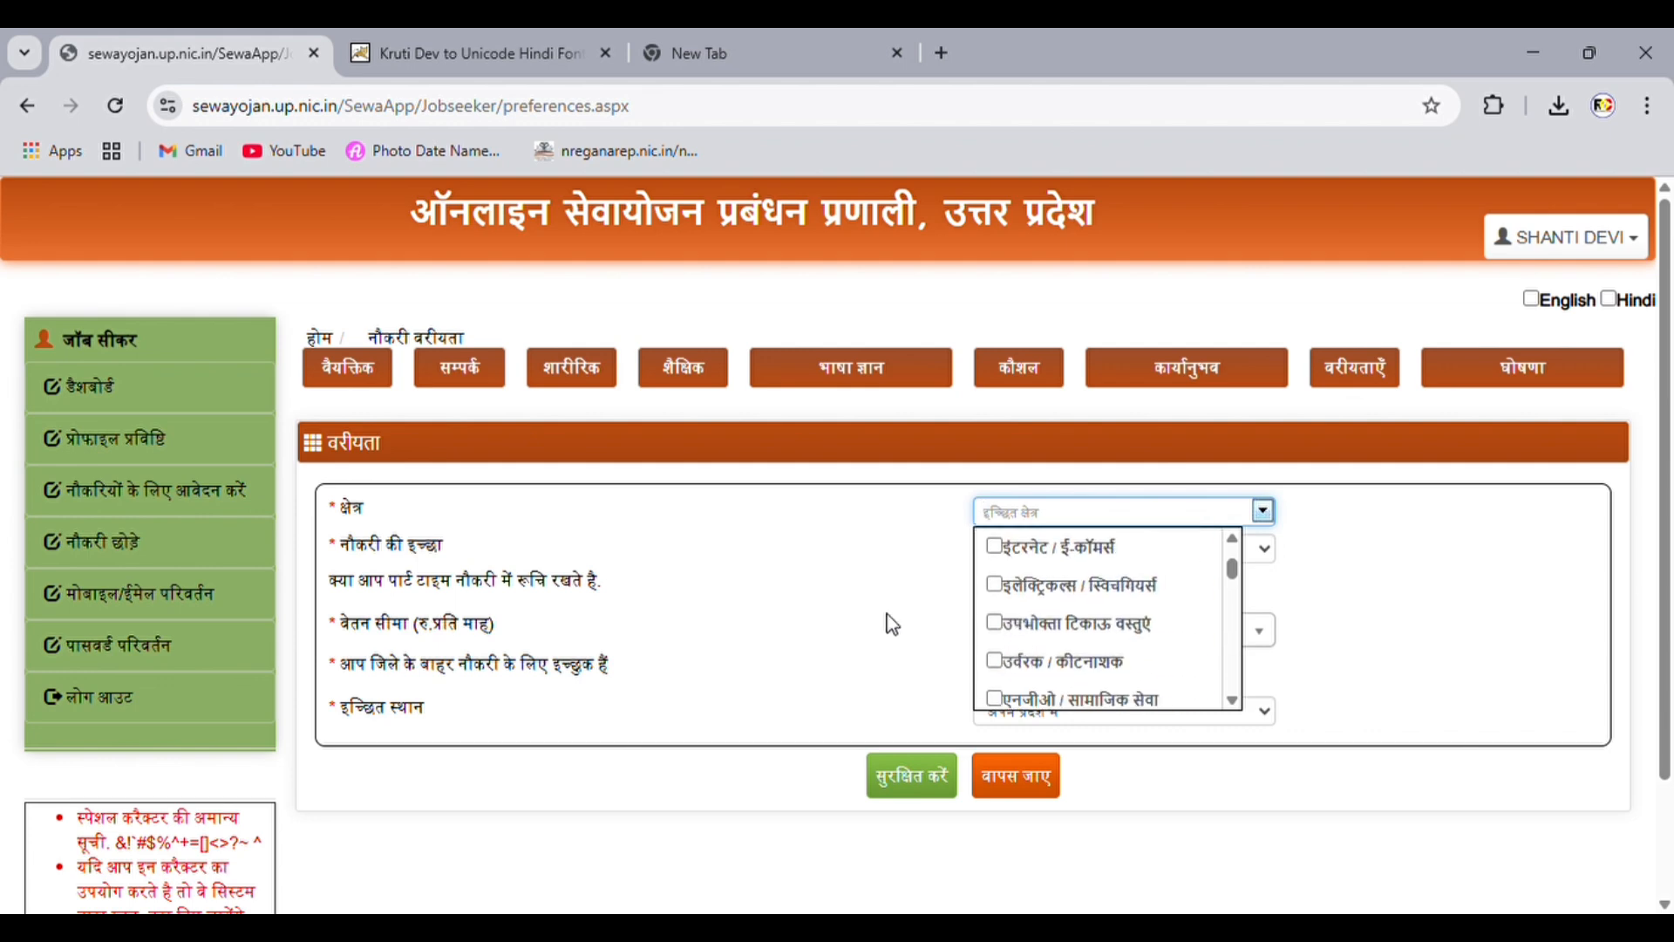
pyautogui.click(858, 605)
pyautogui.click(950, 785)
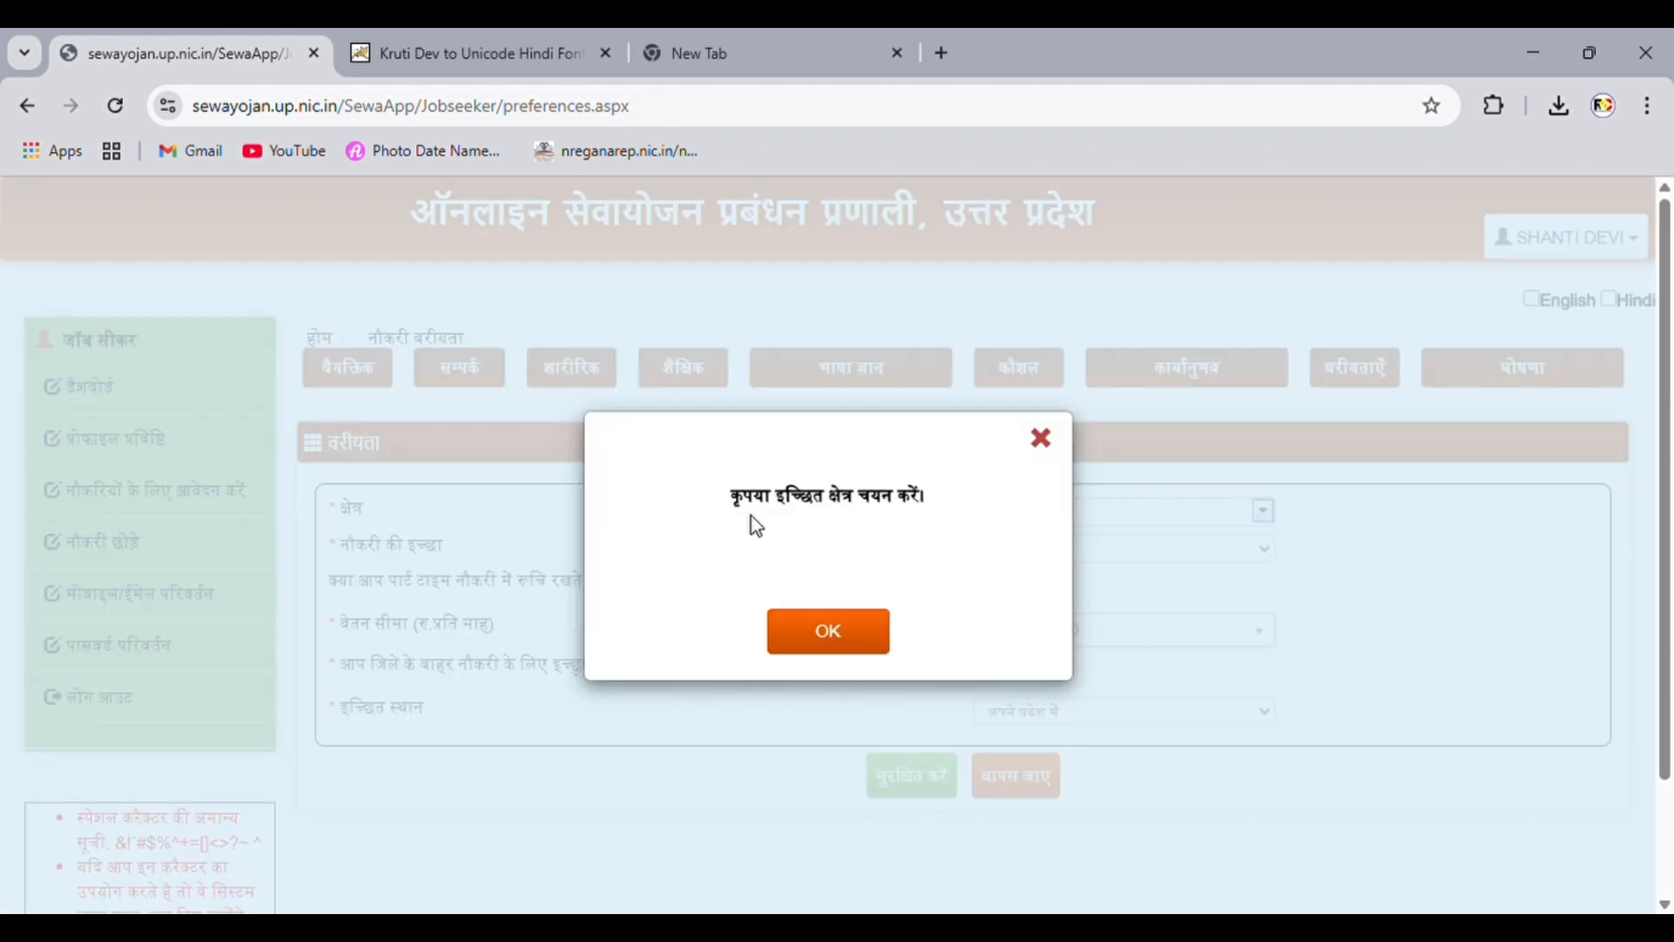
pyautogui.moveTo(732, 497); pyautogui.dragTo(881, 515)
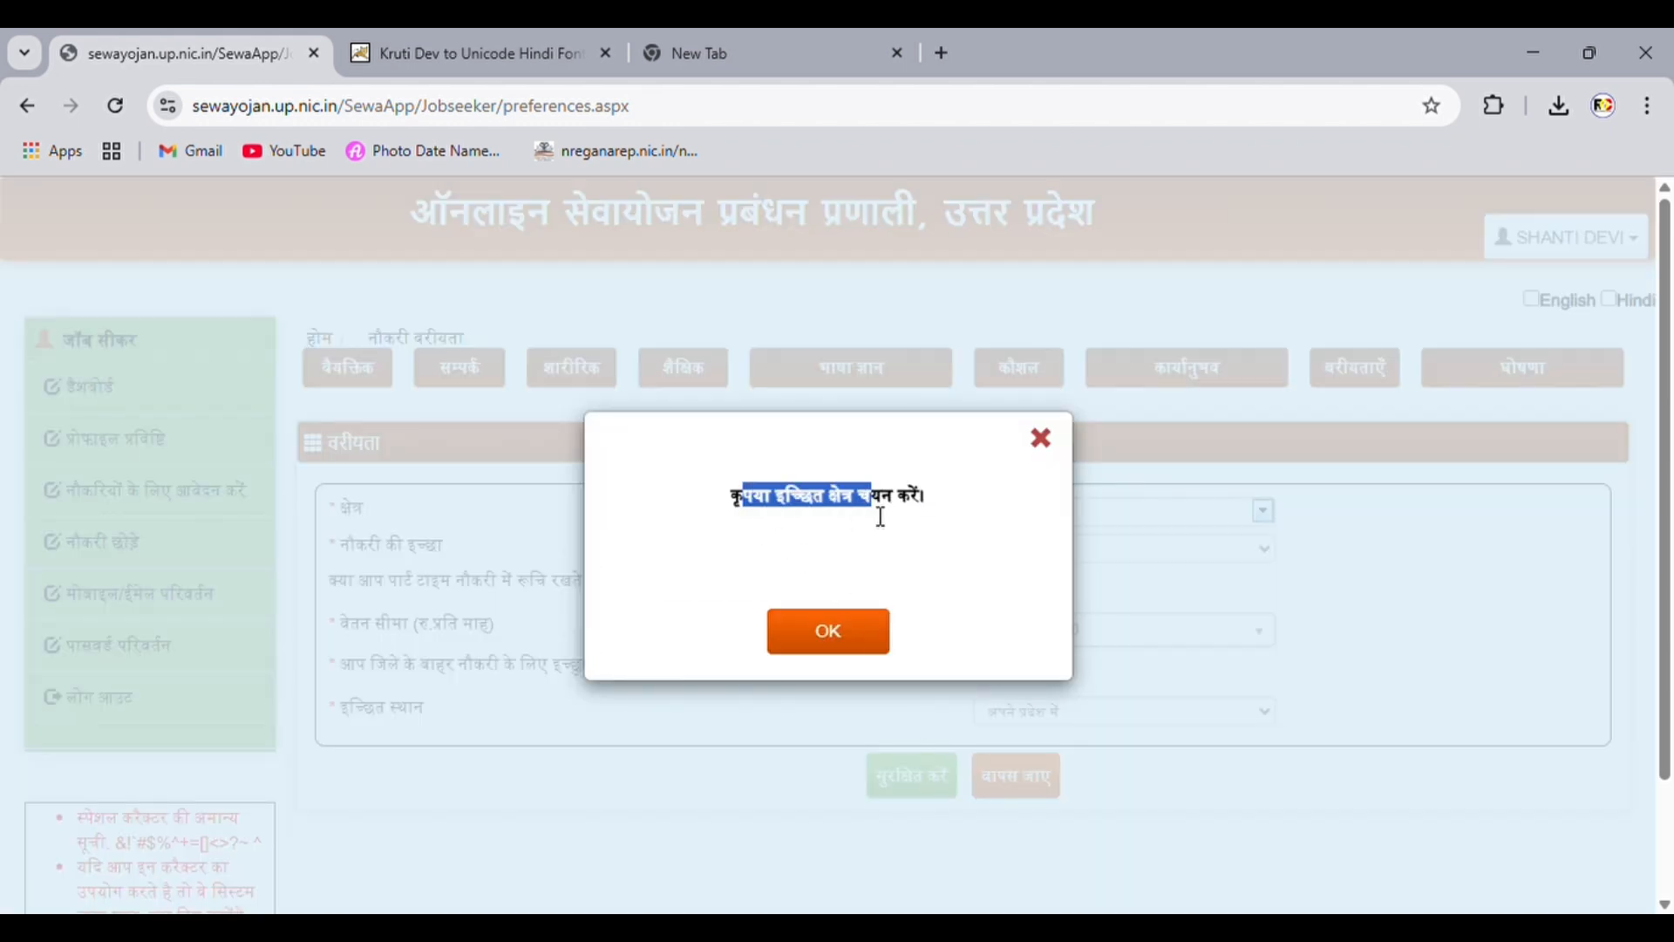
pyautogui.click(859, 627)
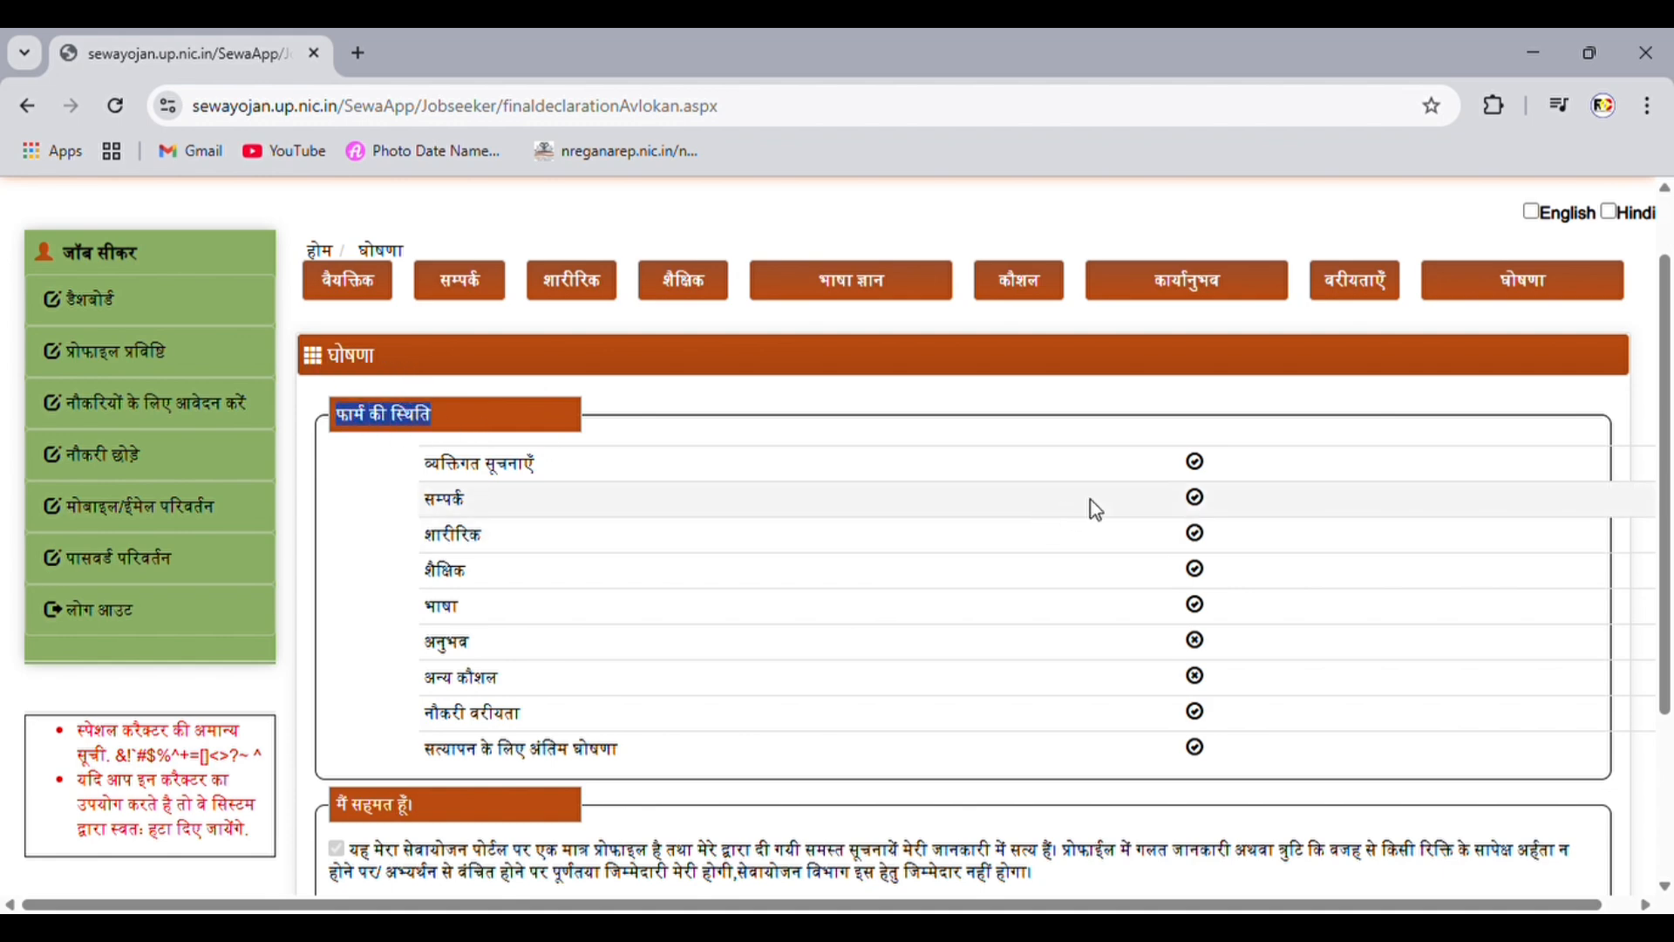
# Review the फार्म की स्थिति list and the मैं सहमत हूँ declaration, and print the एक्स-10 report
pyautogui.moveTo(1192, 456); pyautogui.dragTo(1090, 741)
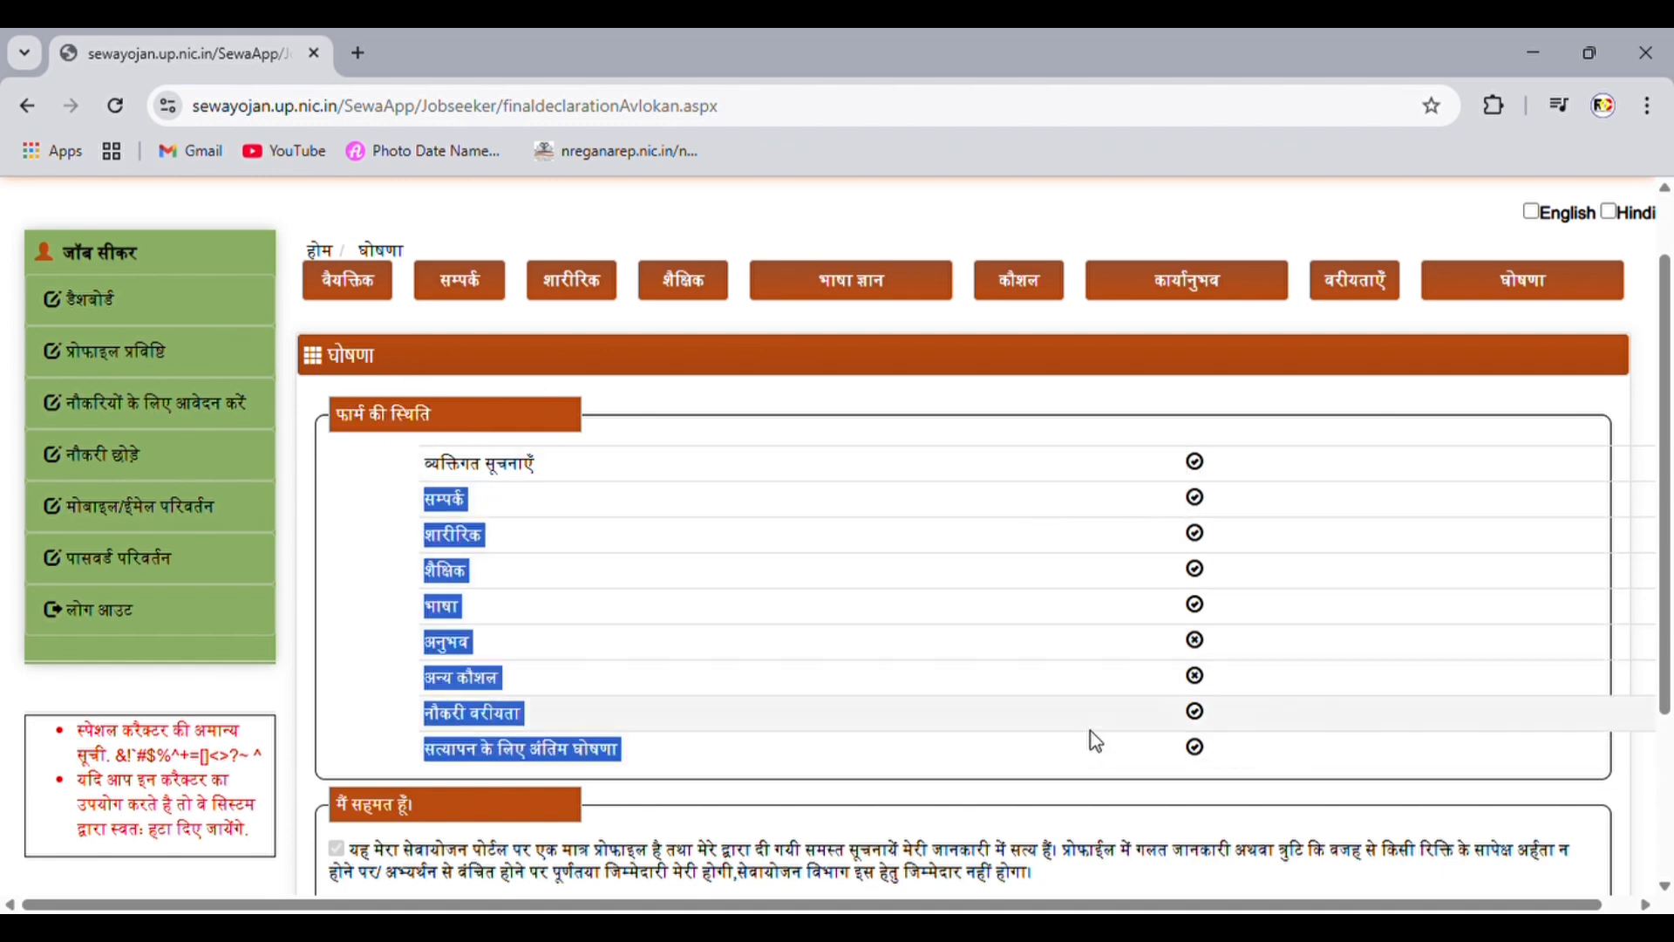
pyautogui.click(1090, 741)
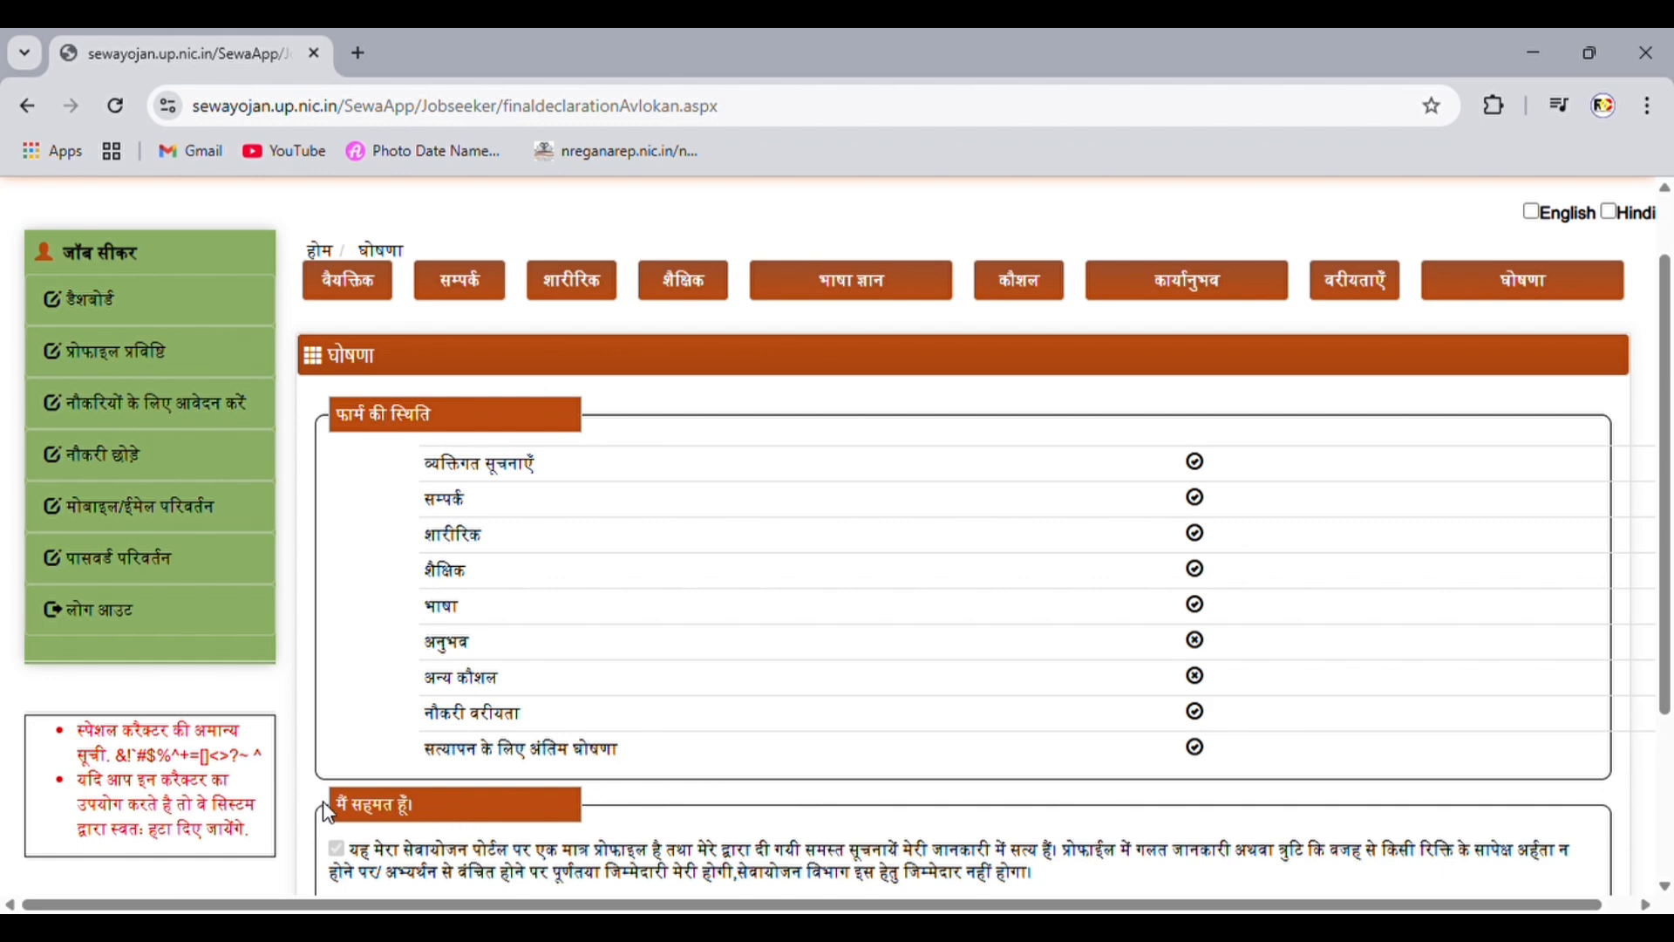
pyautogui.moveTo(340, 814); pyautogui.dragTo(416, 797)
pyautogui.scroll(-1, 417, 794)
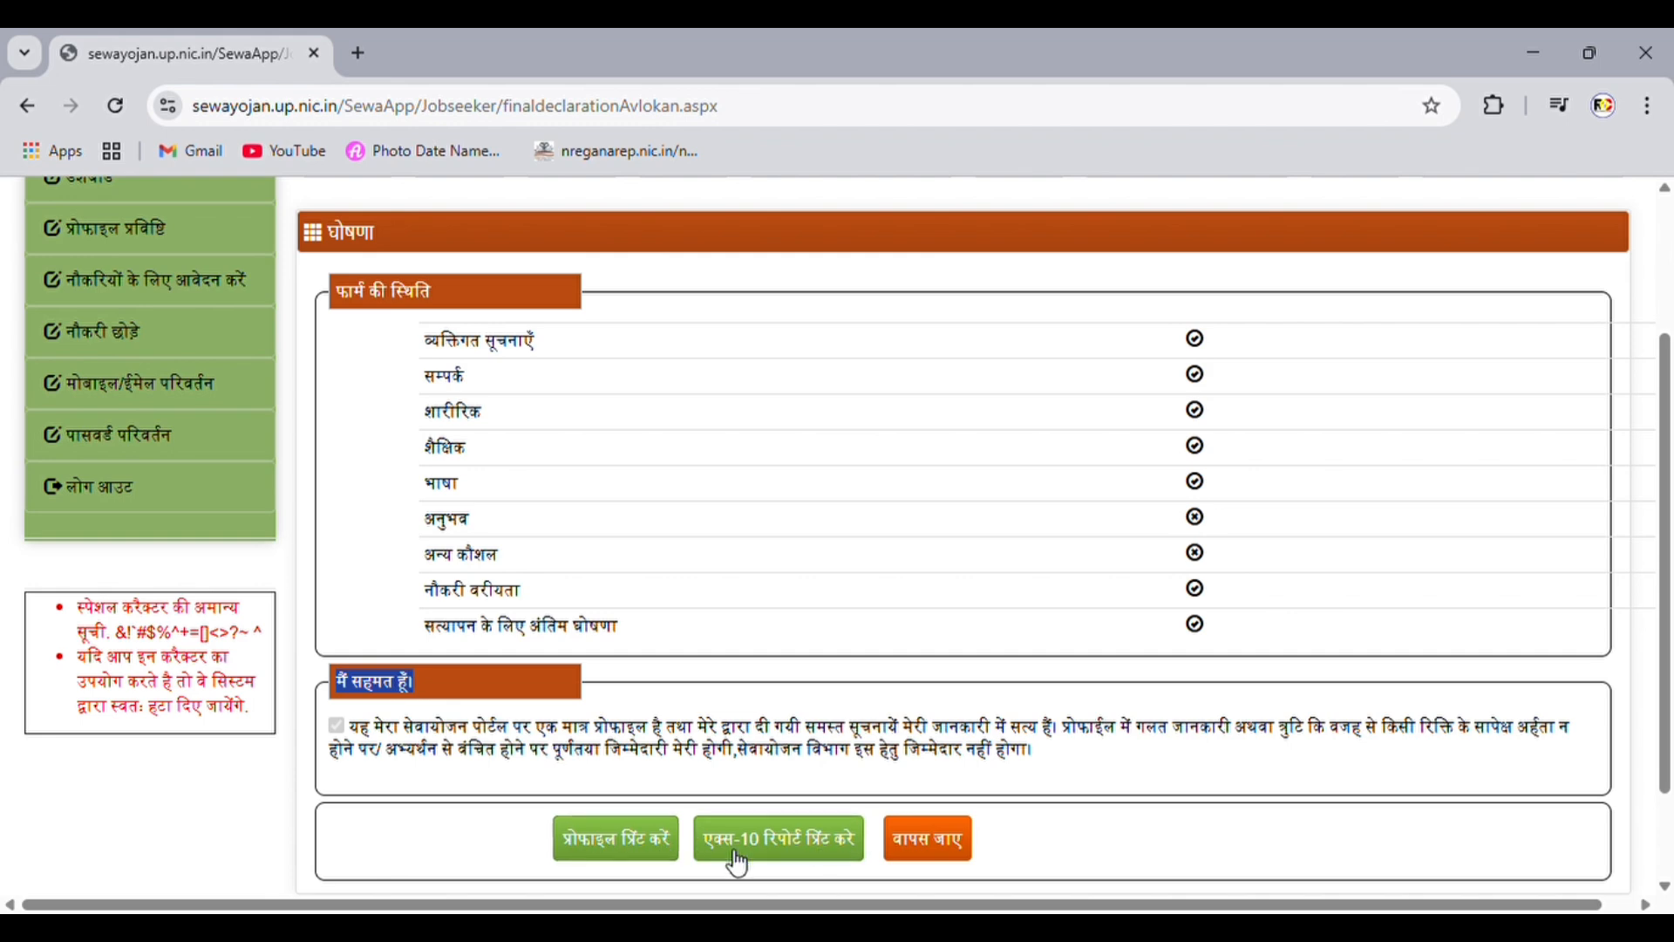
pyautogui.click(801, 848)
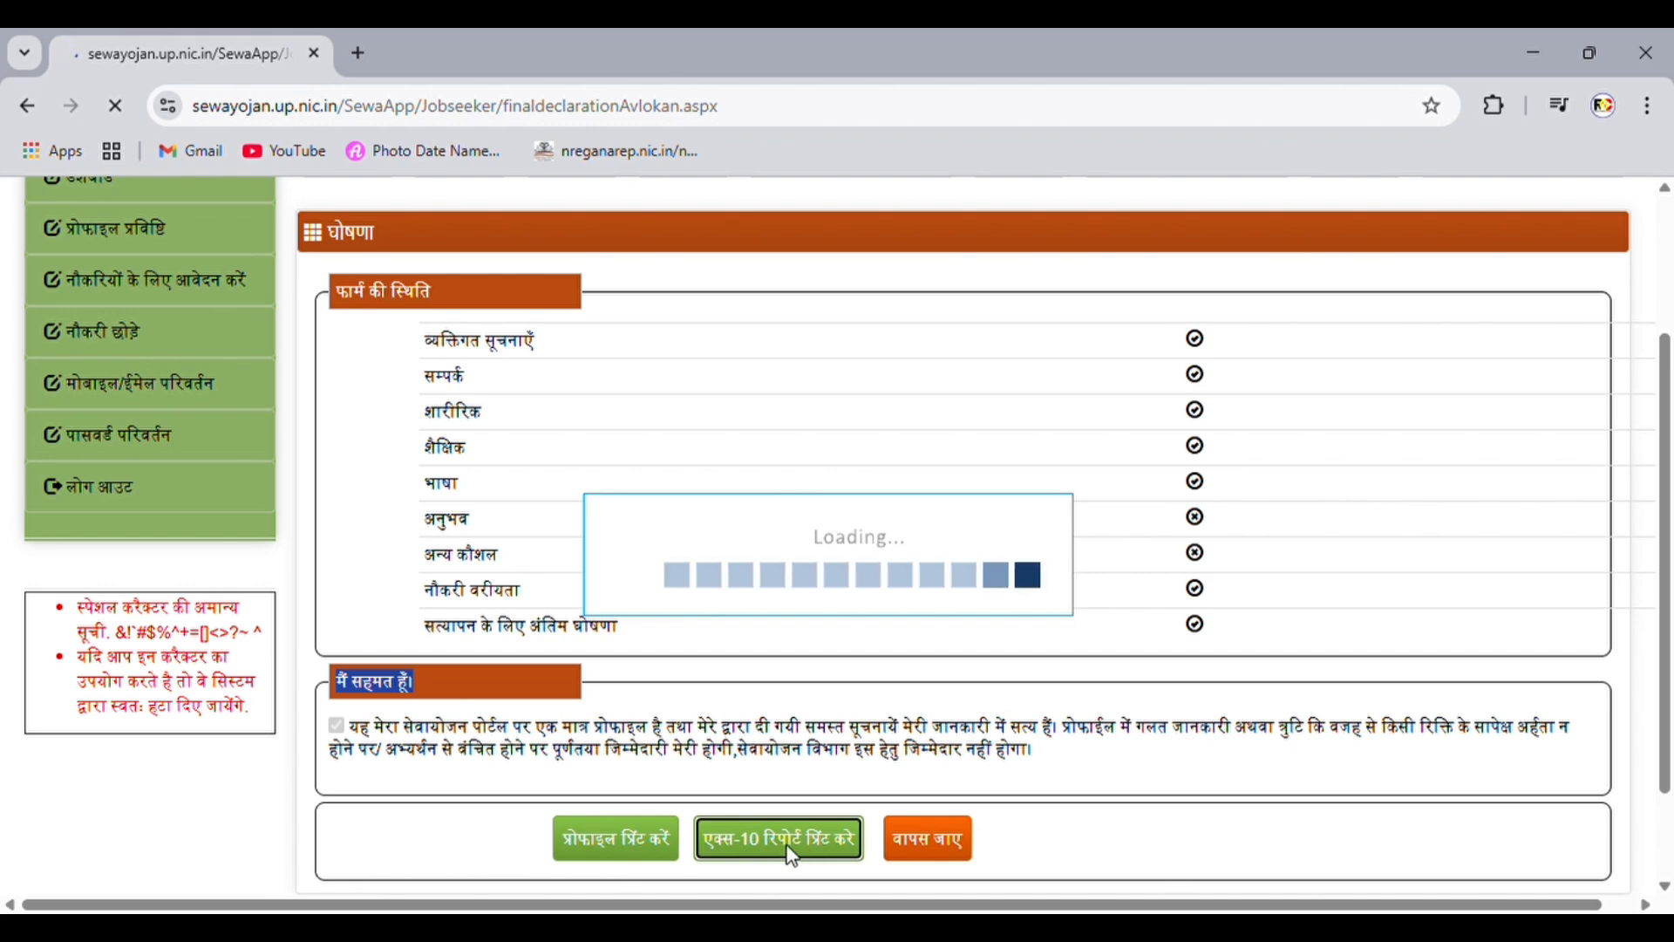
# Open the job application page and examine its vacancy type, qualification and sector filters and the outsource job list
pyautogui.click(166, 499)
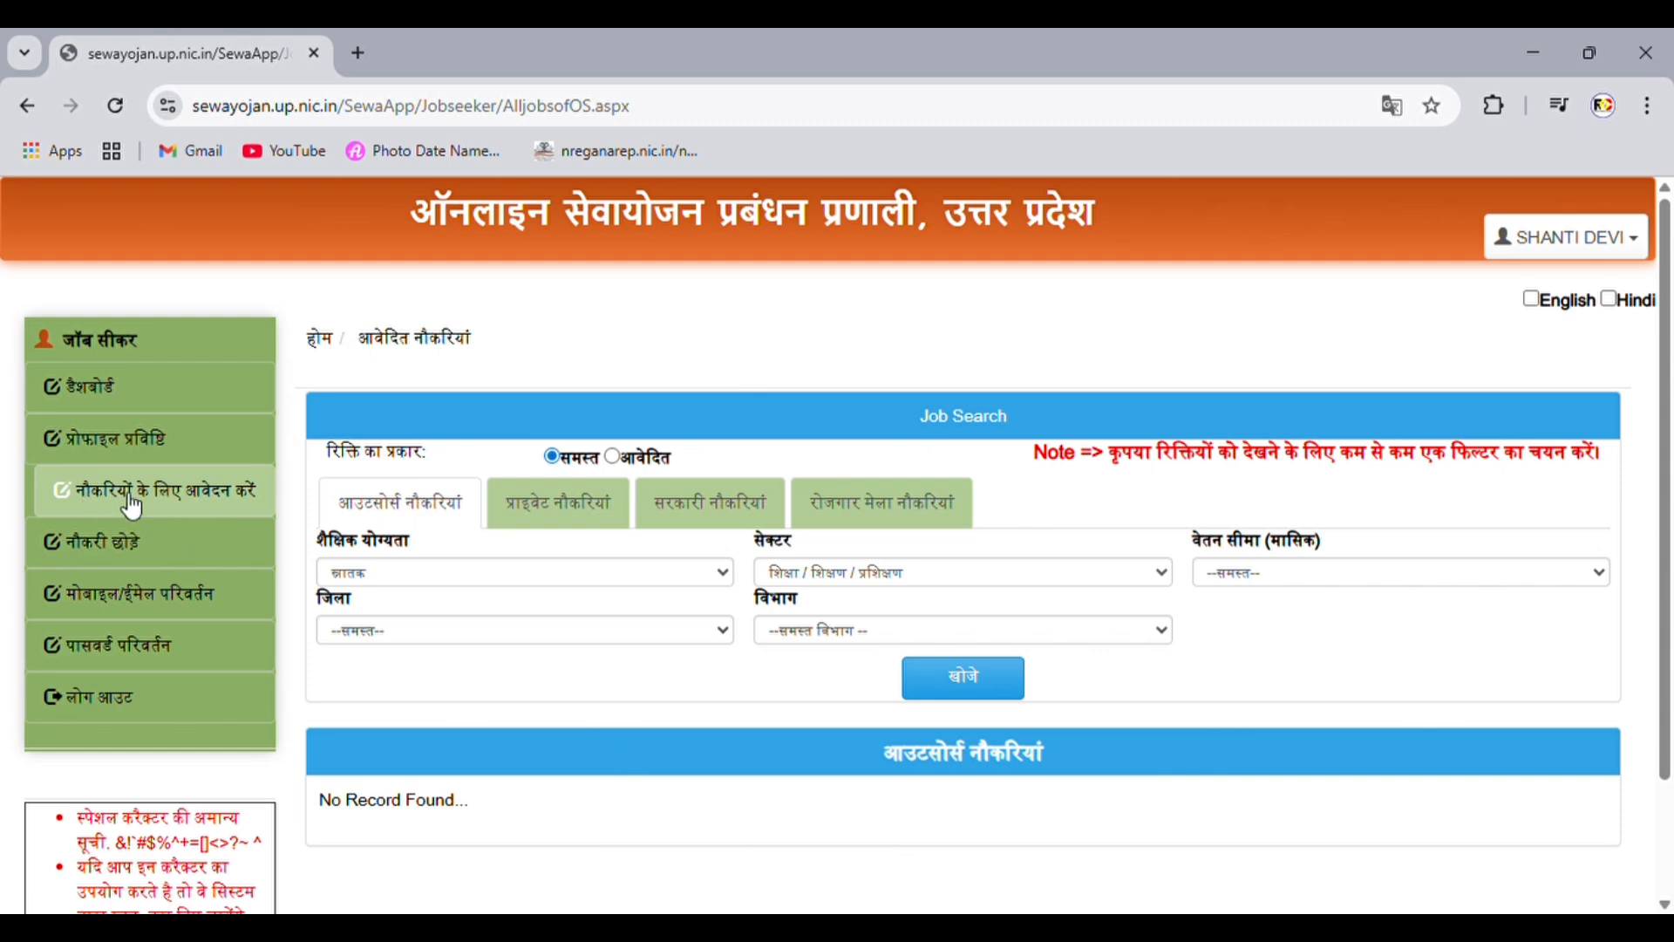
pyautogui.moveTo(312, 452); pyautogui.dragTo(445, 457)
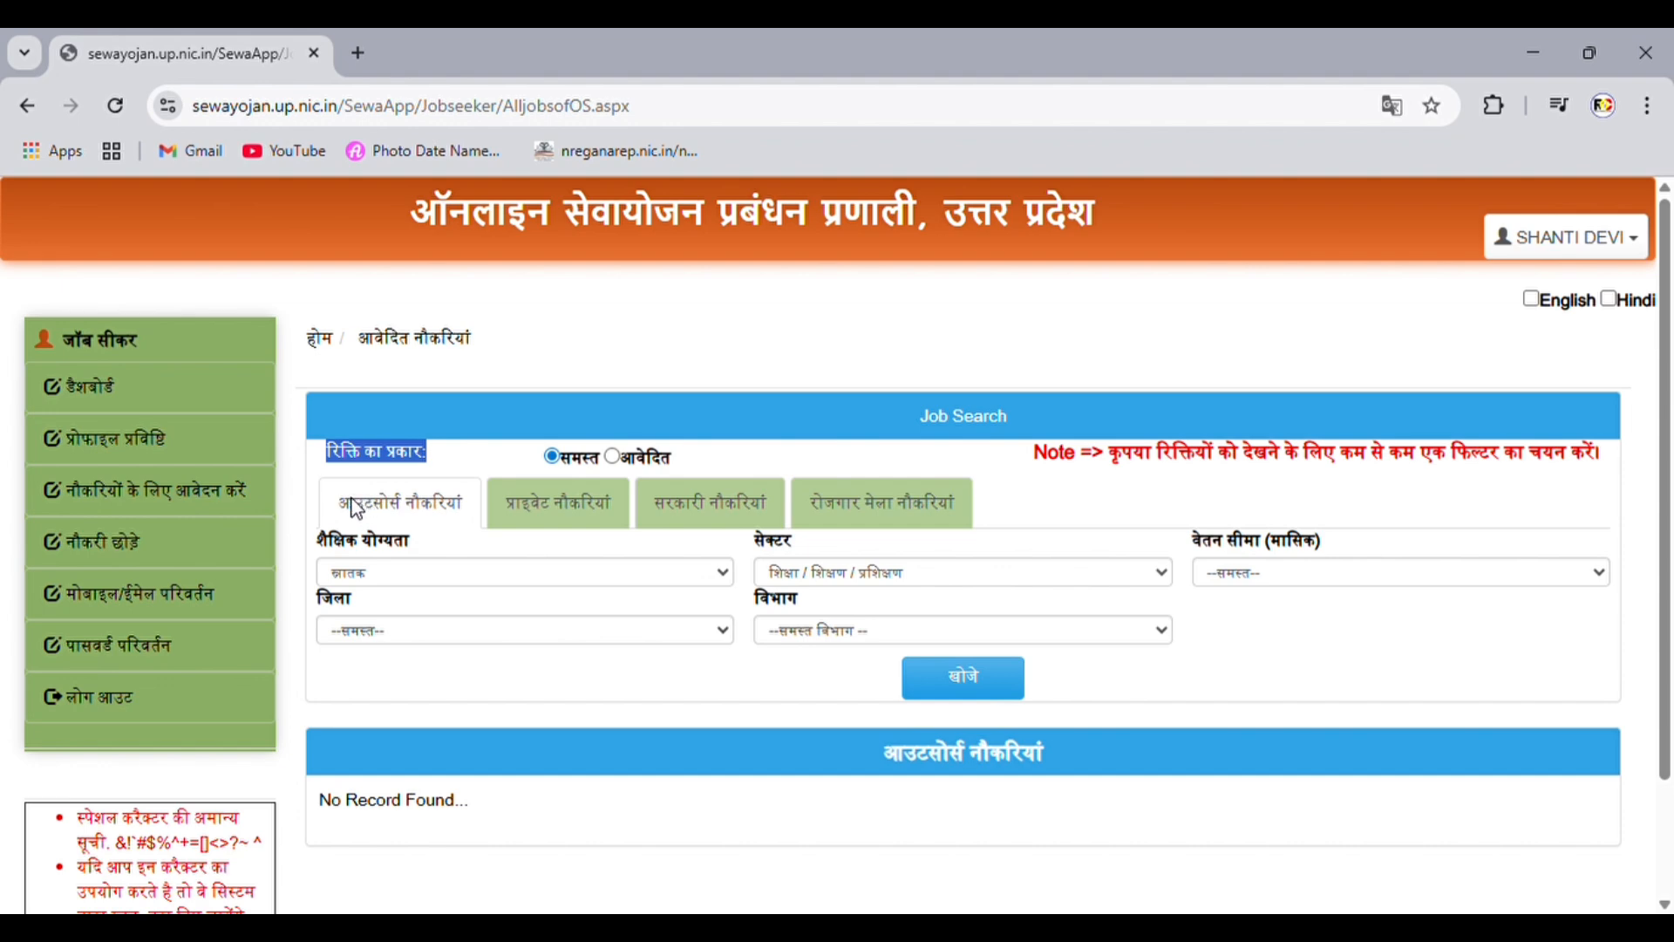
pyautogui.moveTo(321, 544); pyautogui.dragTo(827, 555)
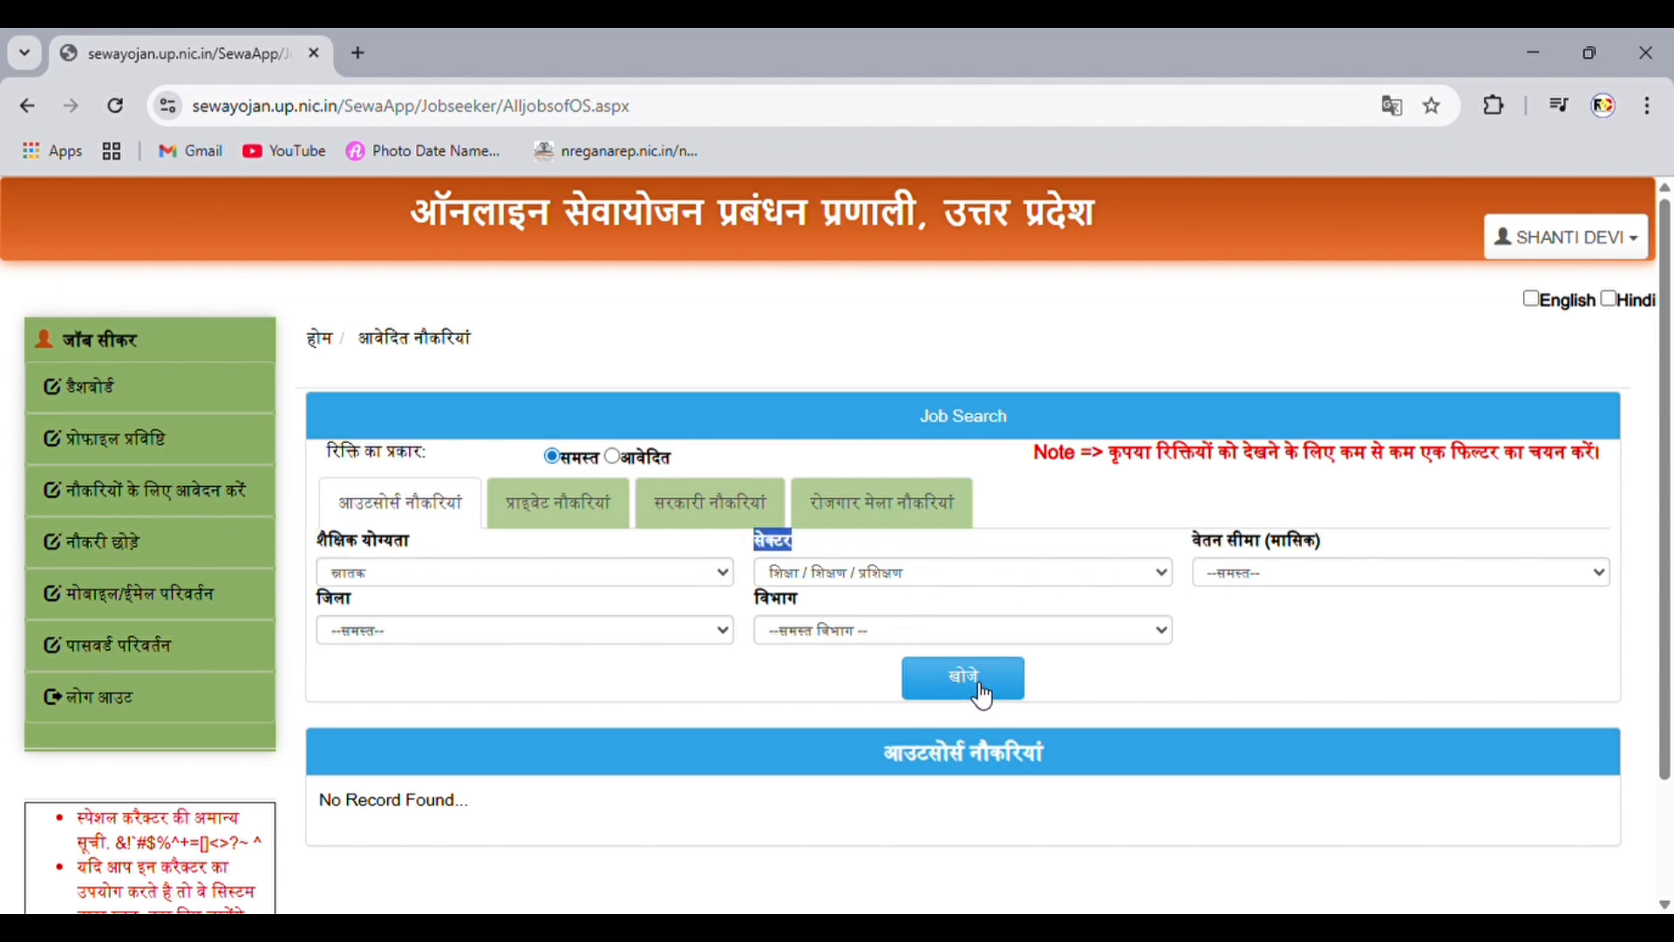
pyautogui.moveTo(318, 796); pyautogui.dragTo(692, 821)
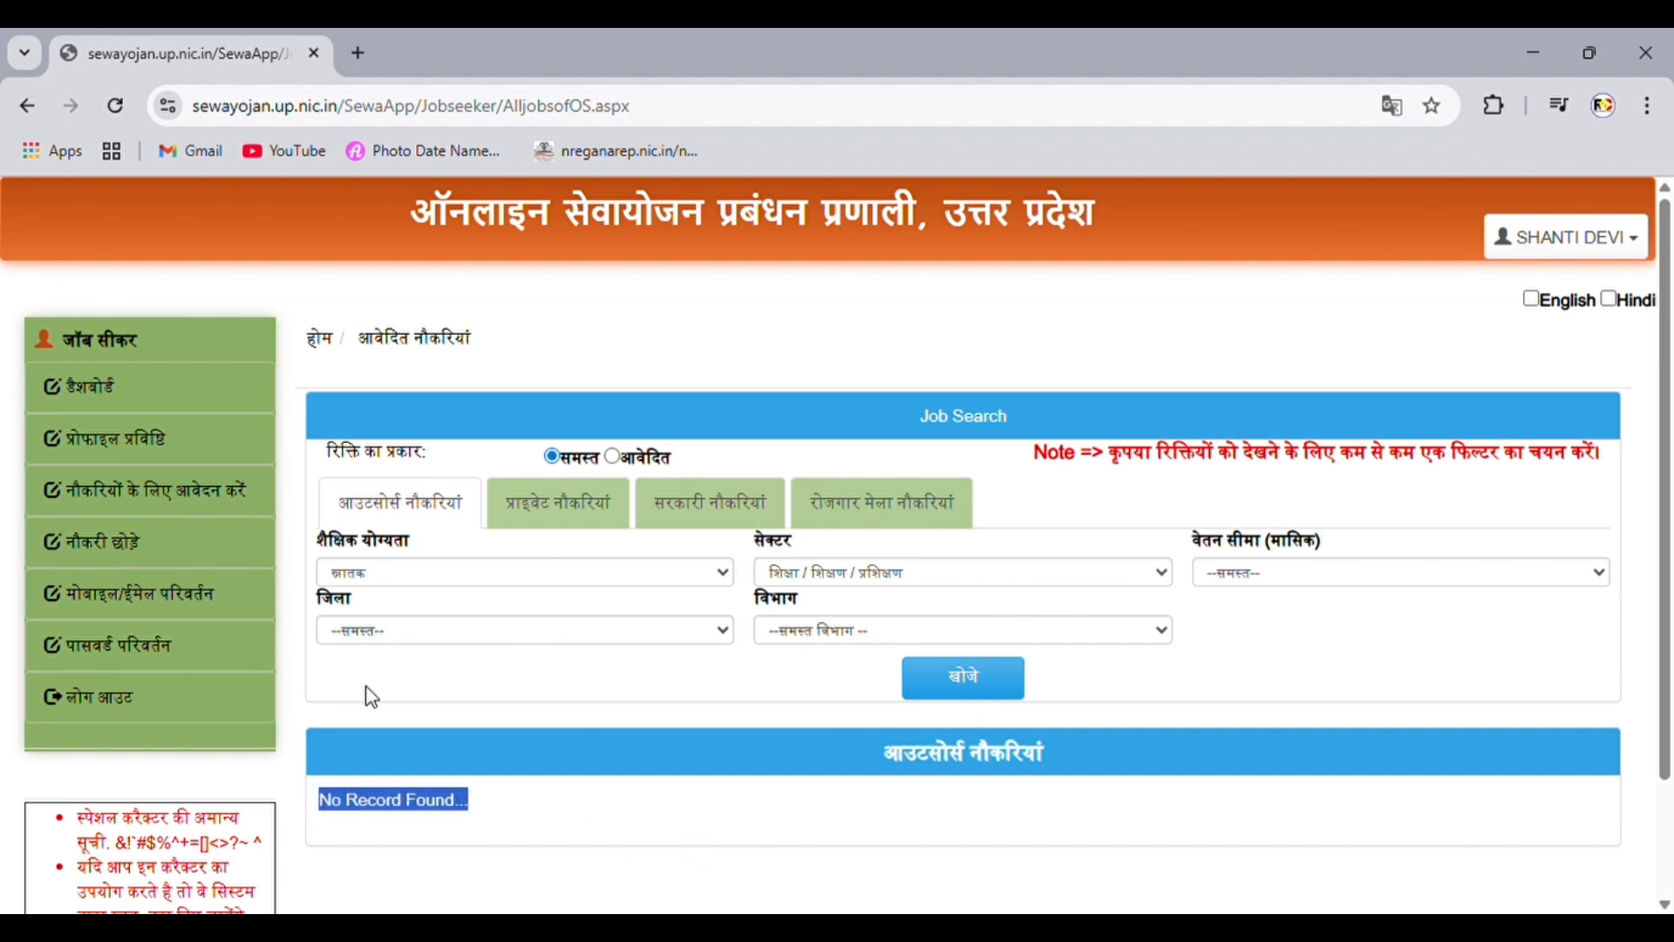
# Return to the dashboard and open the details of the आउटसोर्स में आवेदित applications
pyautogui.click(53, 389)
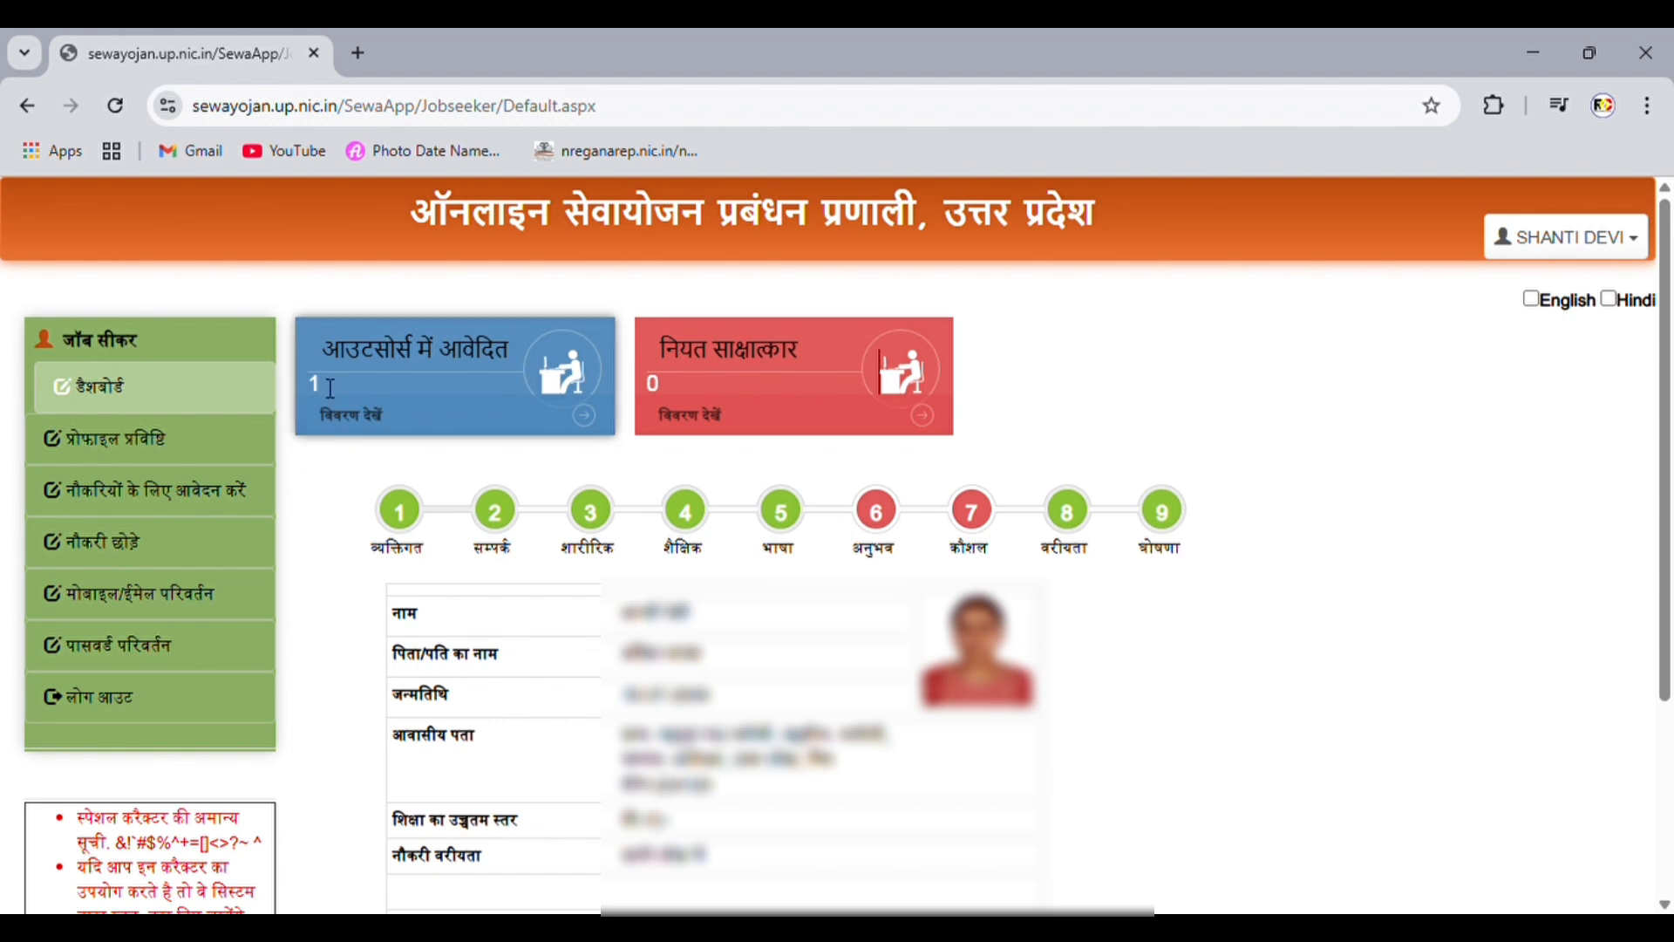
pyautogui.moveTo(321, 349); pyautogui.dragTo(510, 362)
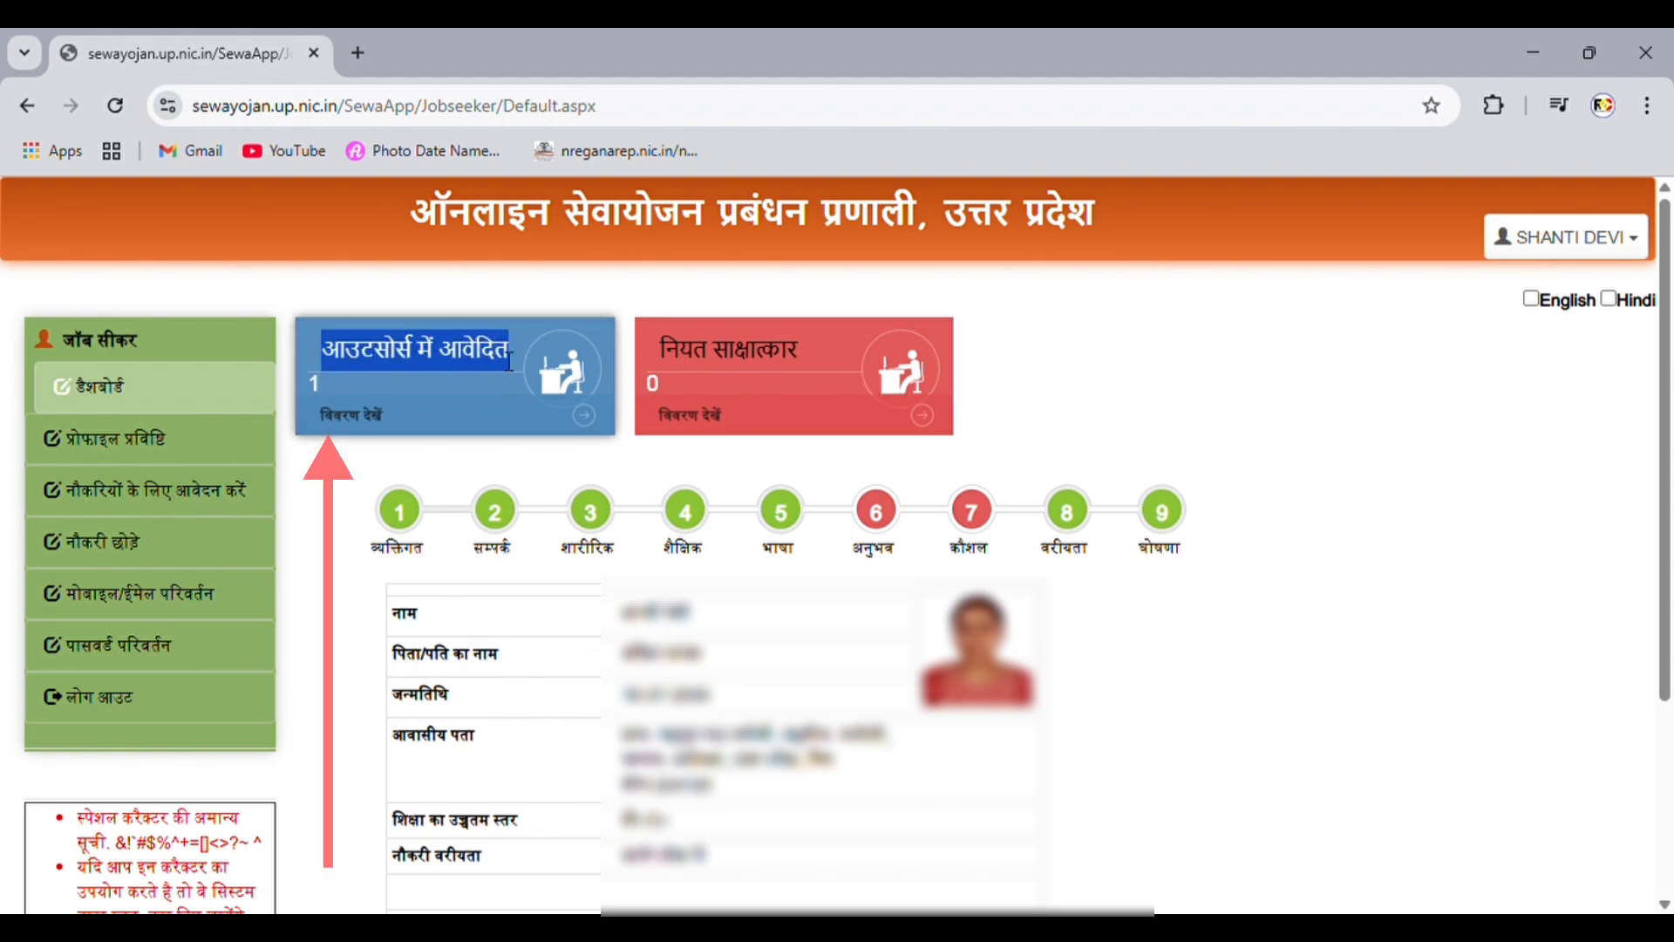
pyautogui.click(352, 426)
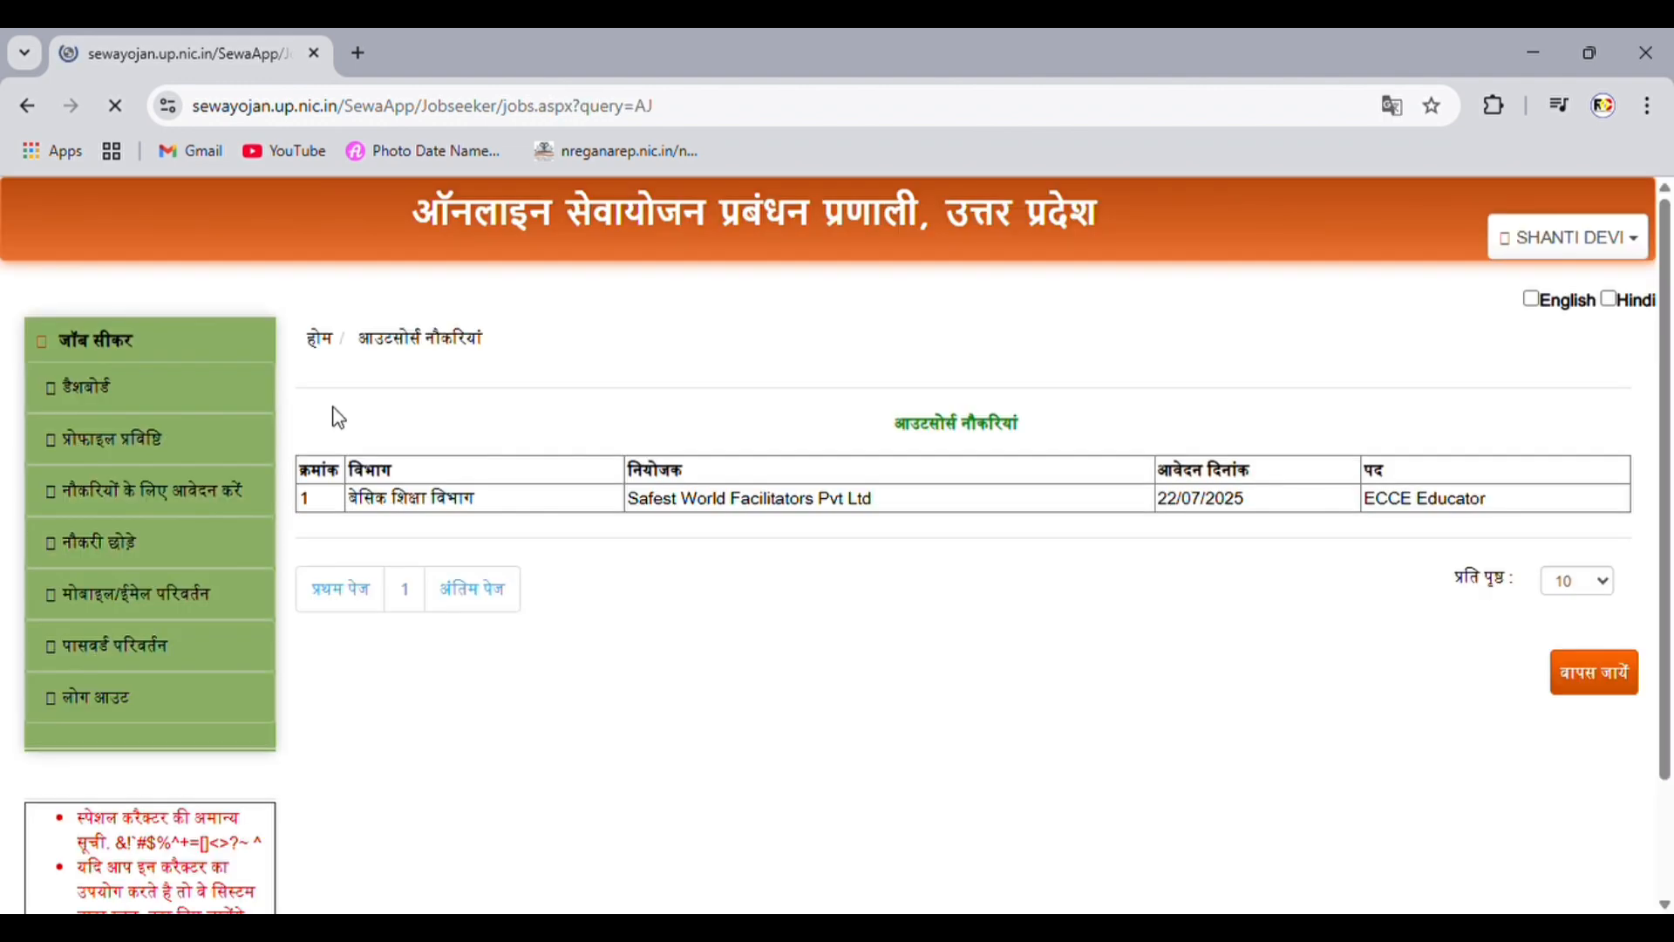
# Examine the department, employer, application date and post of the outsource job application
pyautogui.moveTo(351, 514); pyautogui.dragTo(483, 528)
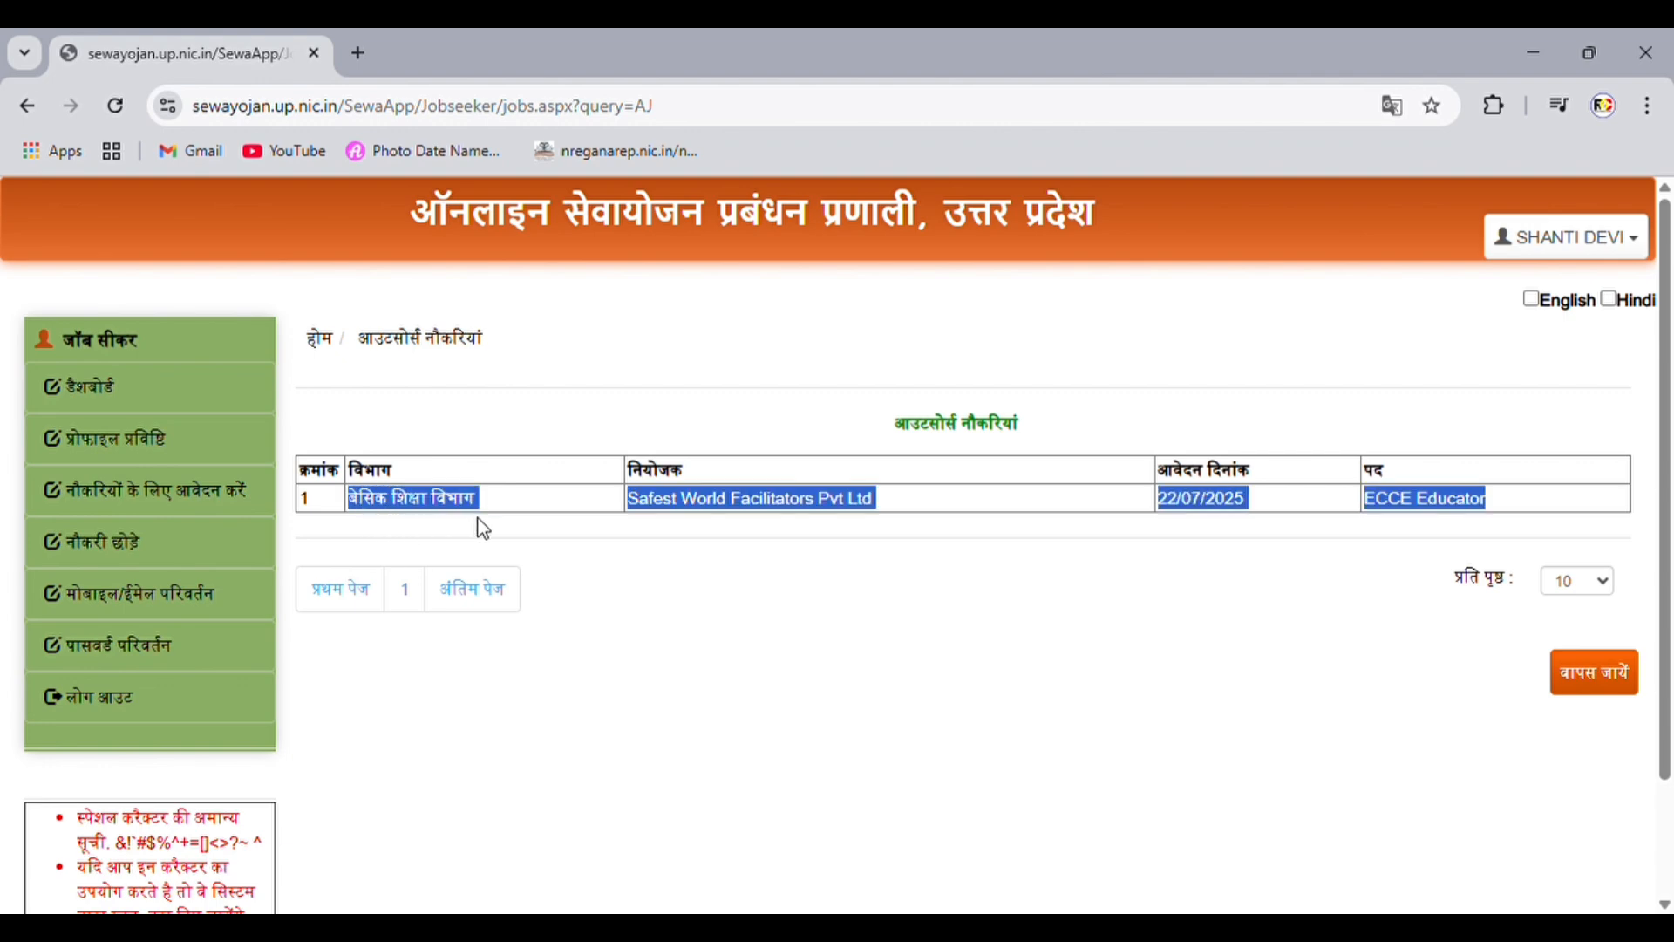
pyautogui.click(599, 504)
pyautogui.moveTo(314, 477); pyautogui.dragTo(1515, 514)
pyautogui.click(1515, 515)
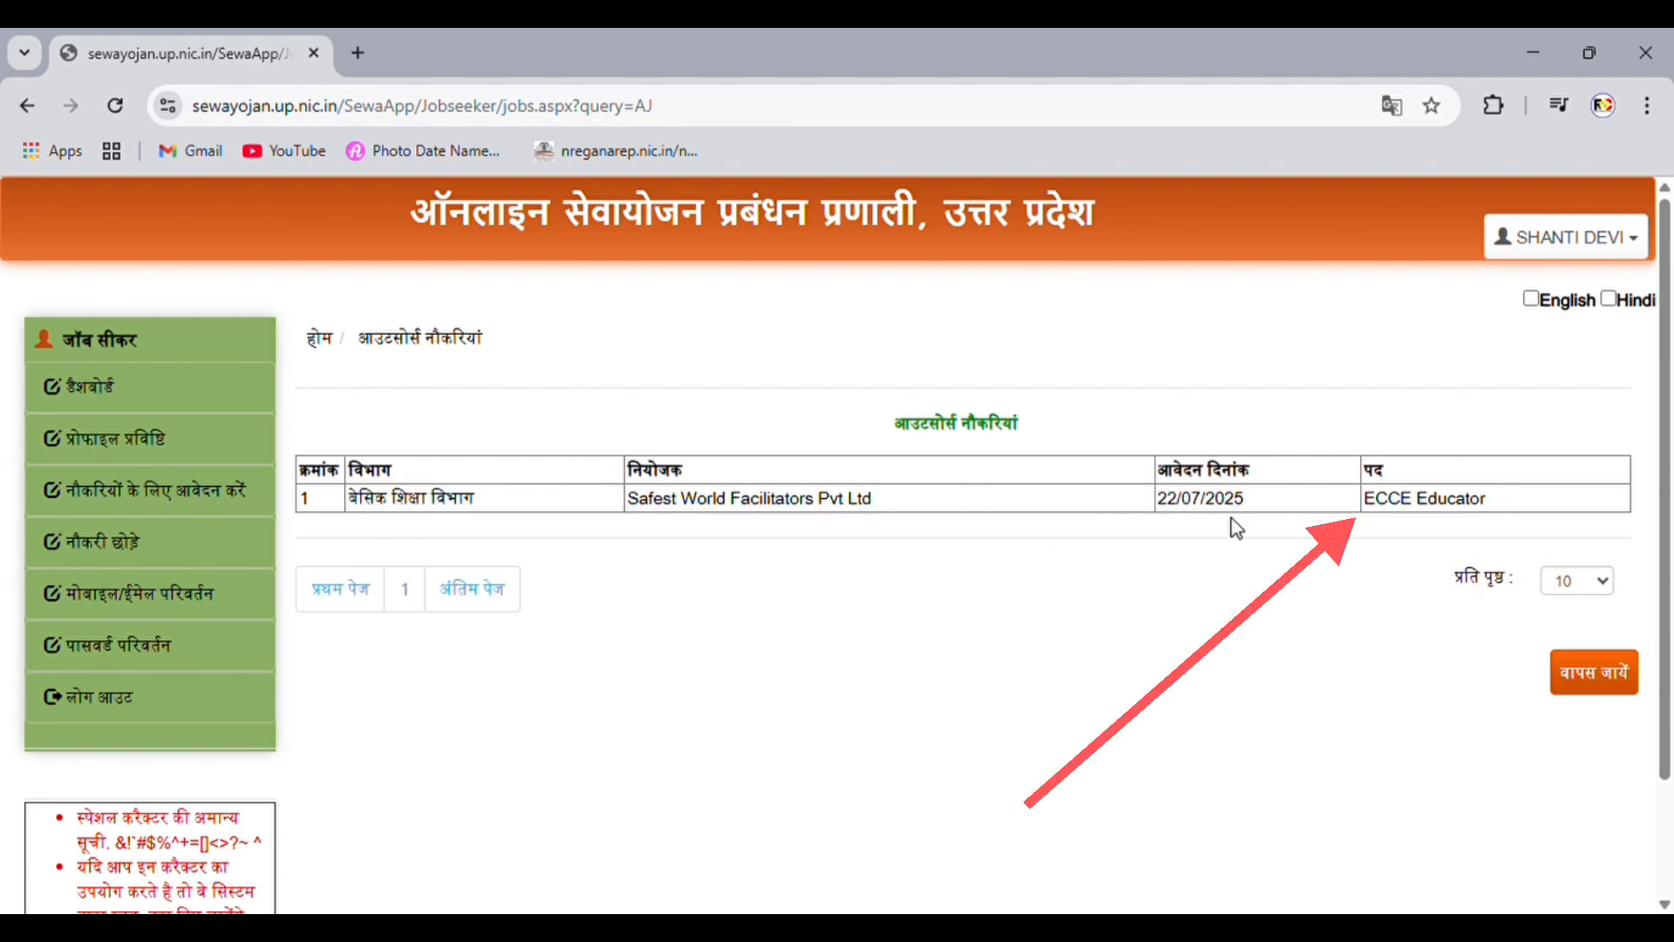
pyautogui.moveTo(348, 497); pyautogui.dragTo(1051, 541)
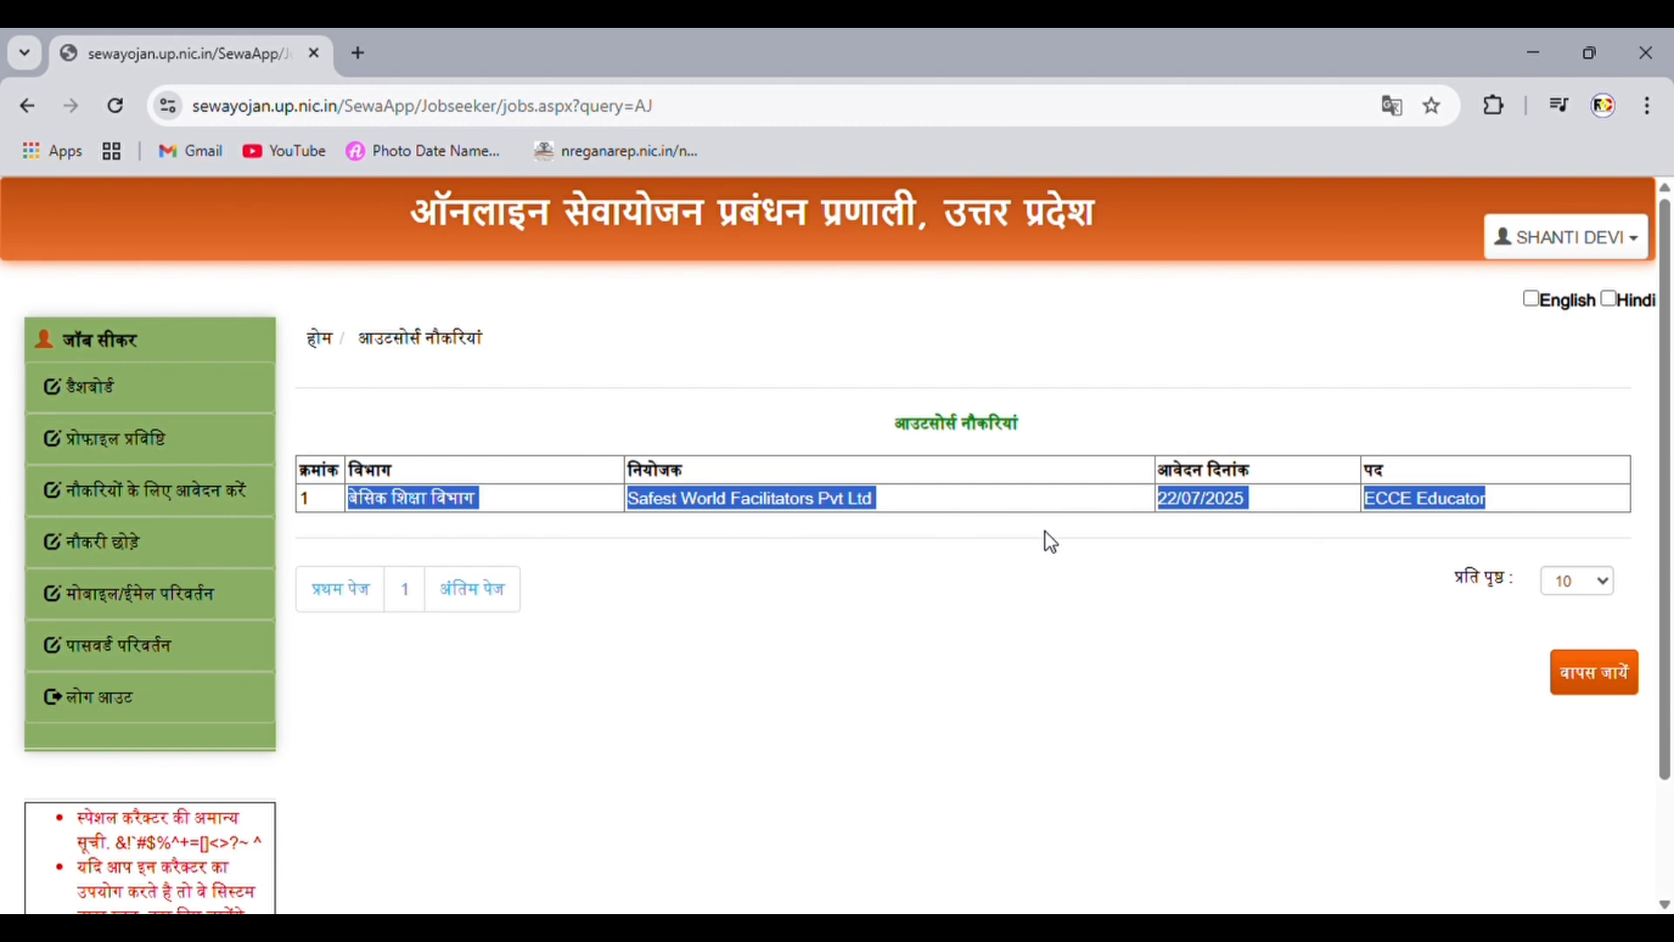
pyautogui.click(1491, 520)
pyautogui.moveTo(365, 506); pyautogui.dragTo(1595, 579)
pyautogui.click(1485, 527)
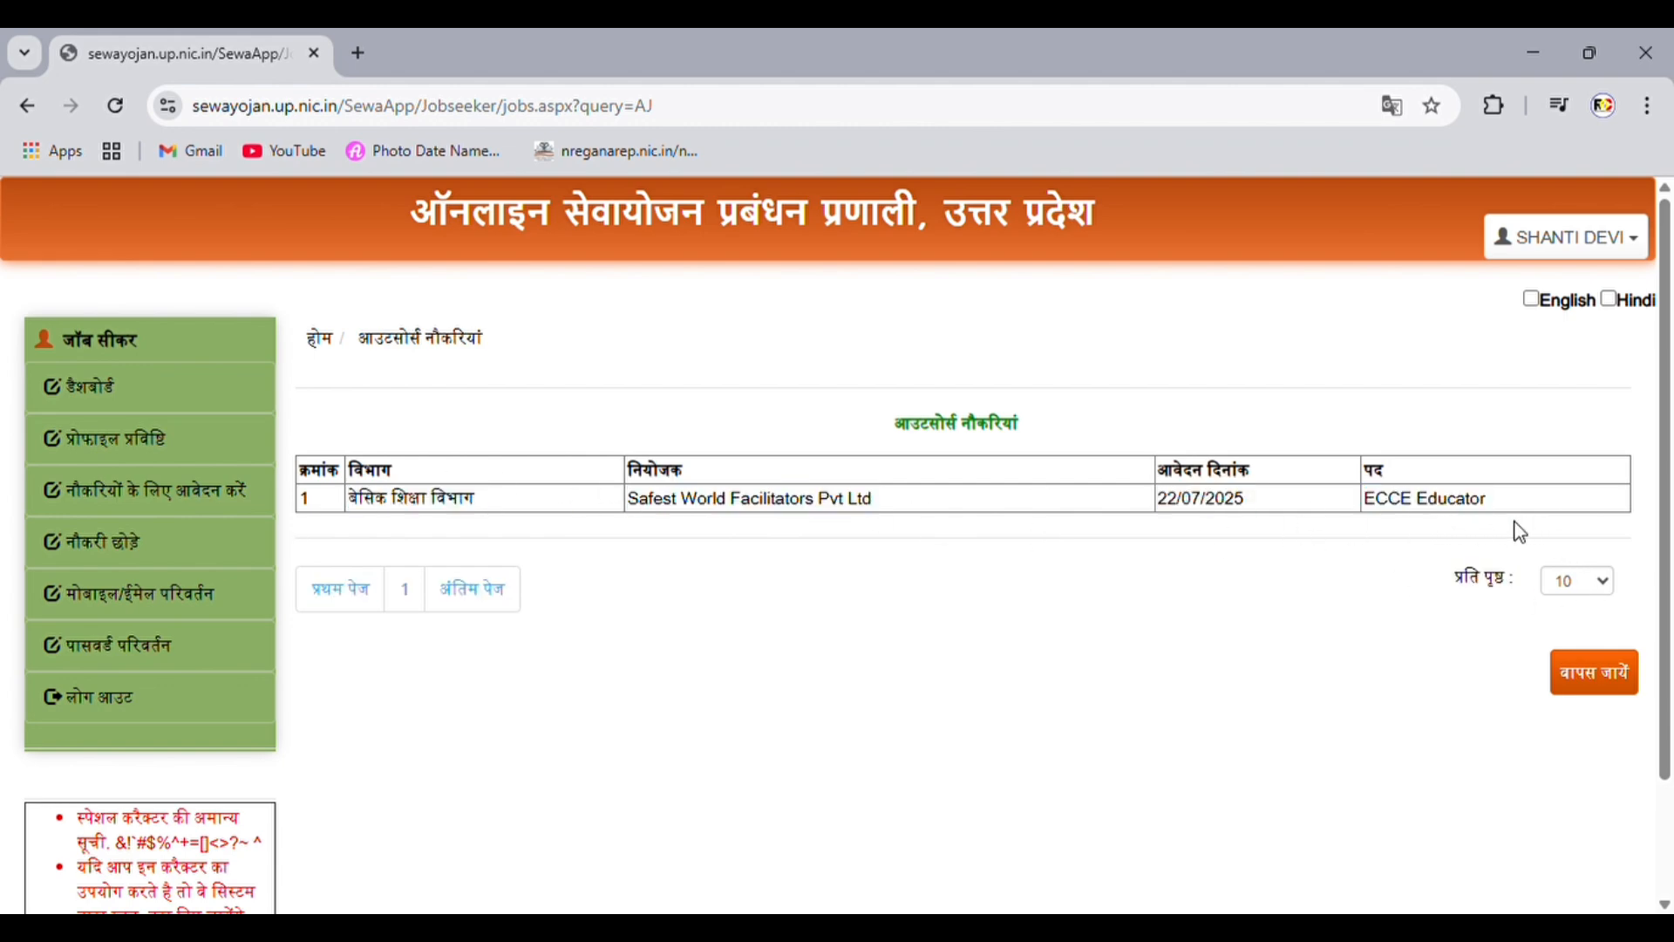